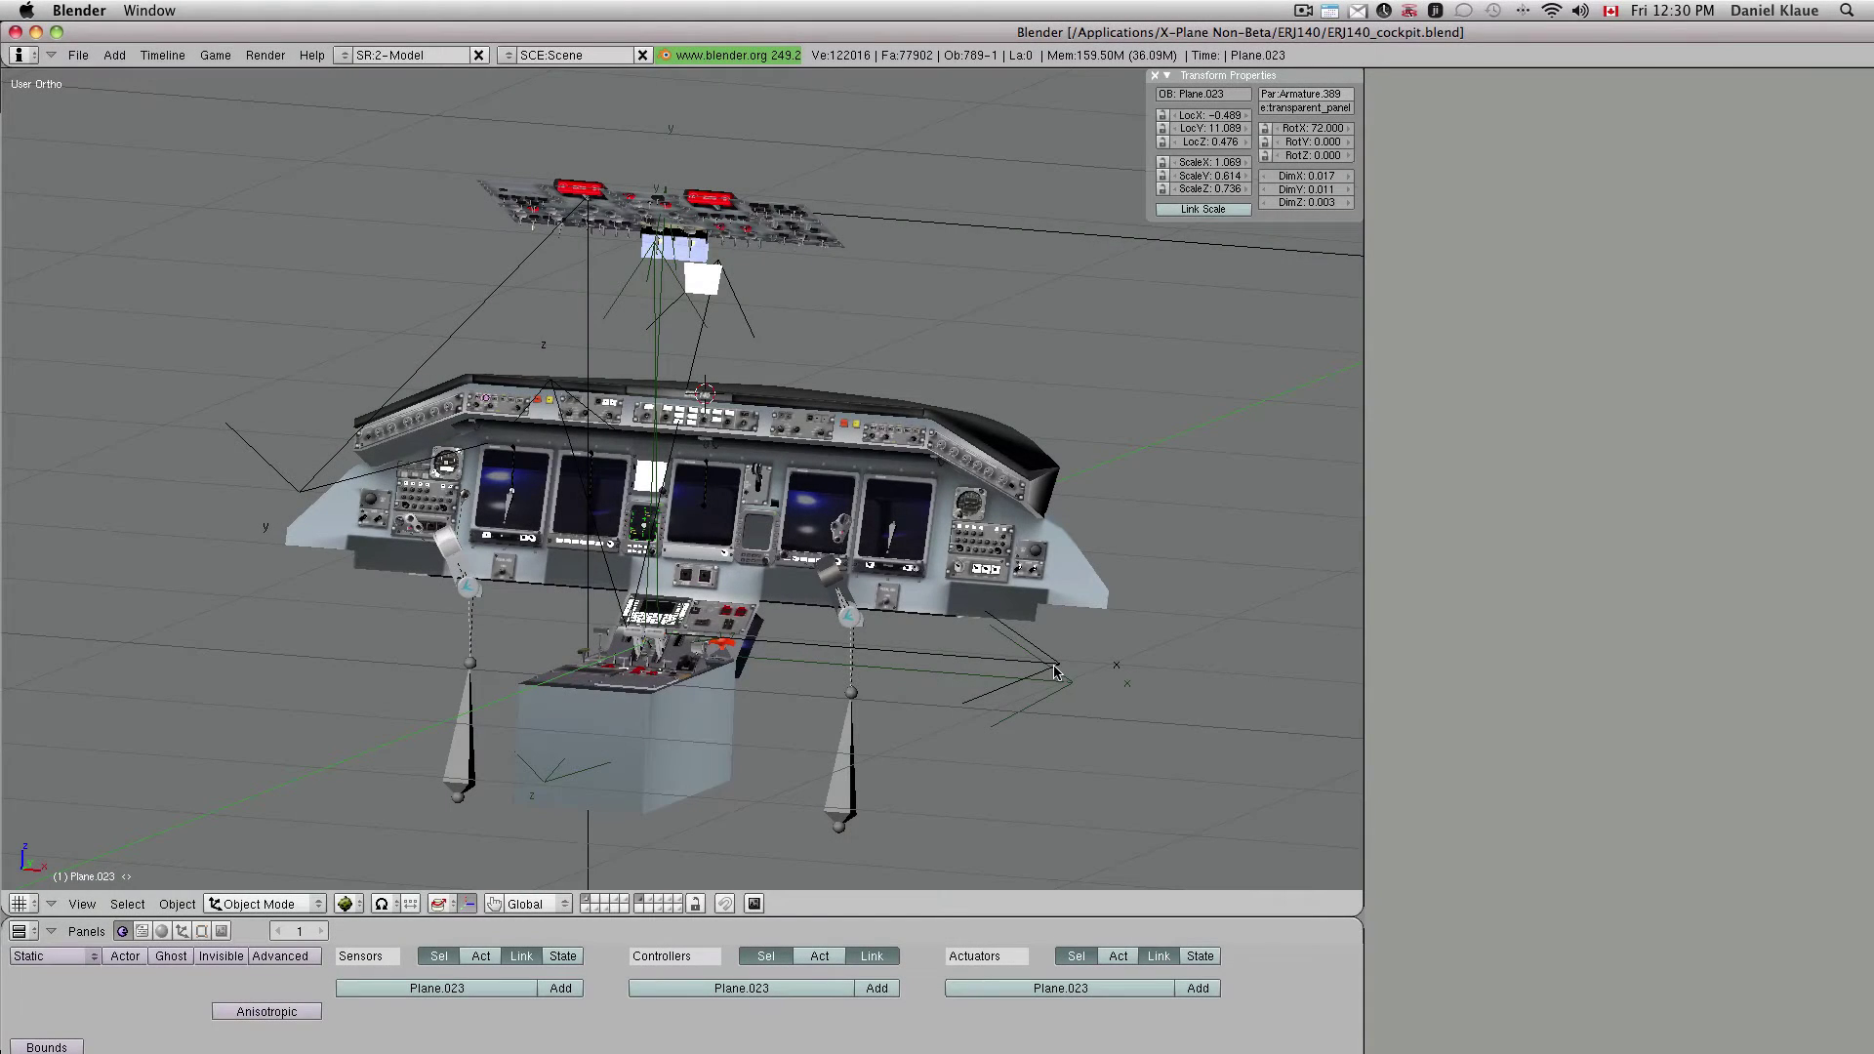
- Zoom and orbit around the ERJ140 cockpit to inspect it from the front
scroll(872, 651, "down", 2)
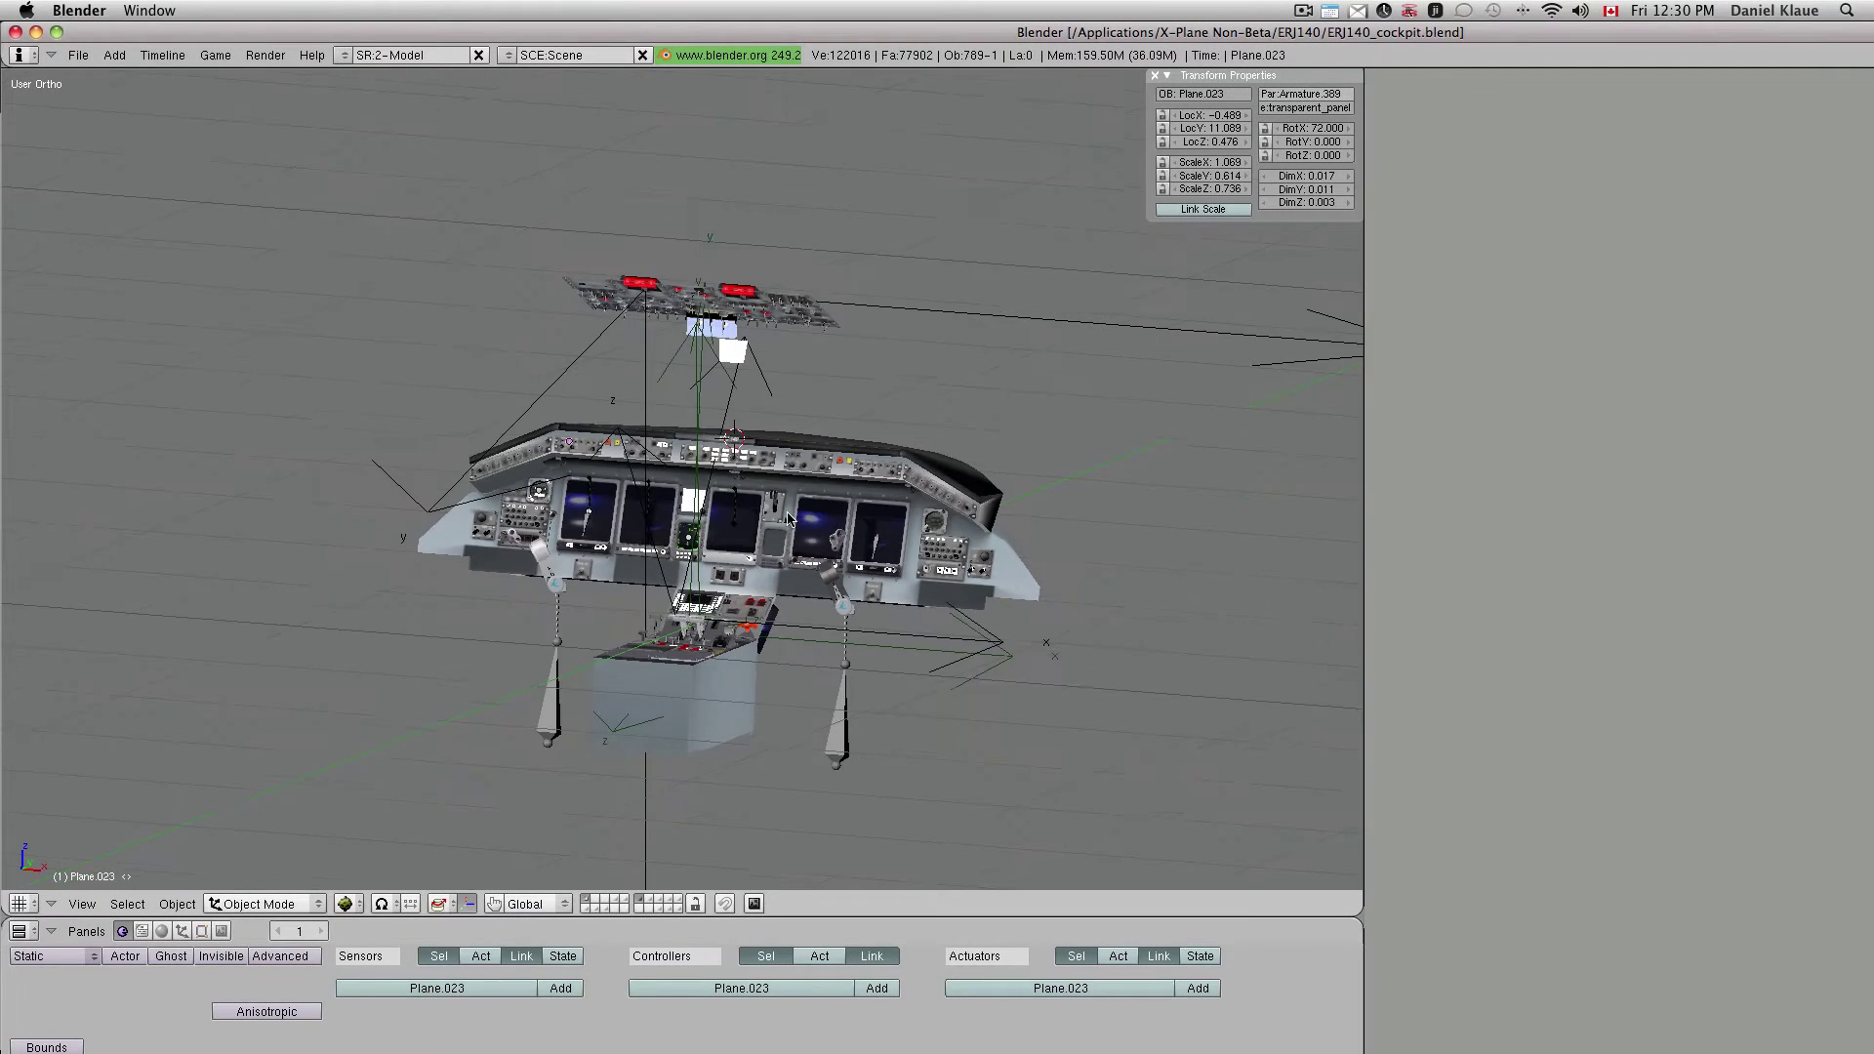
scroll(1062, 576, "up", 3)
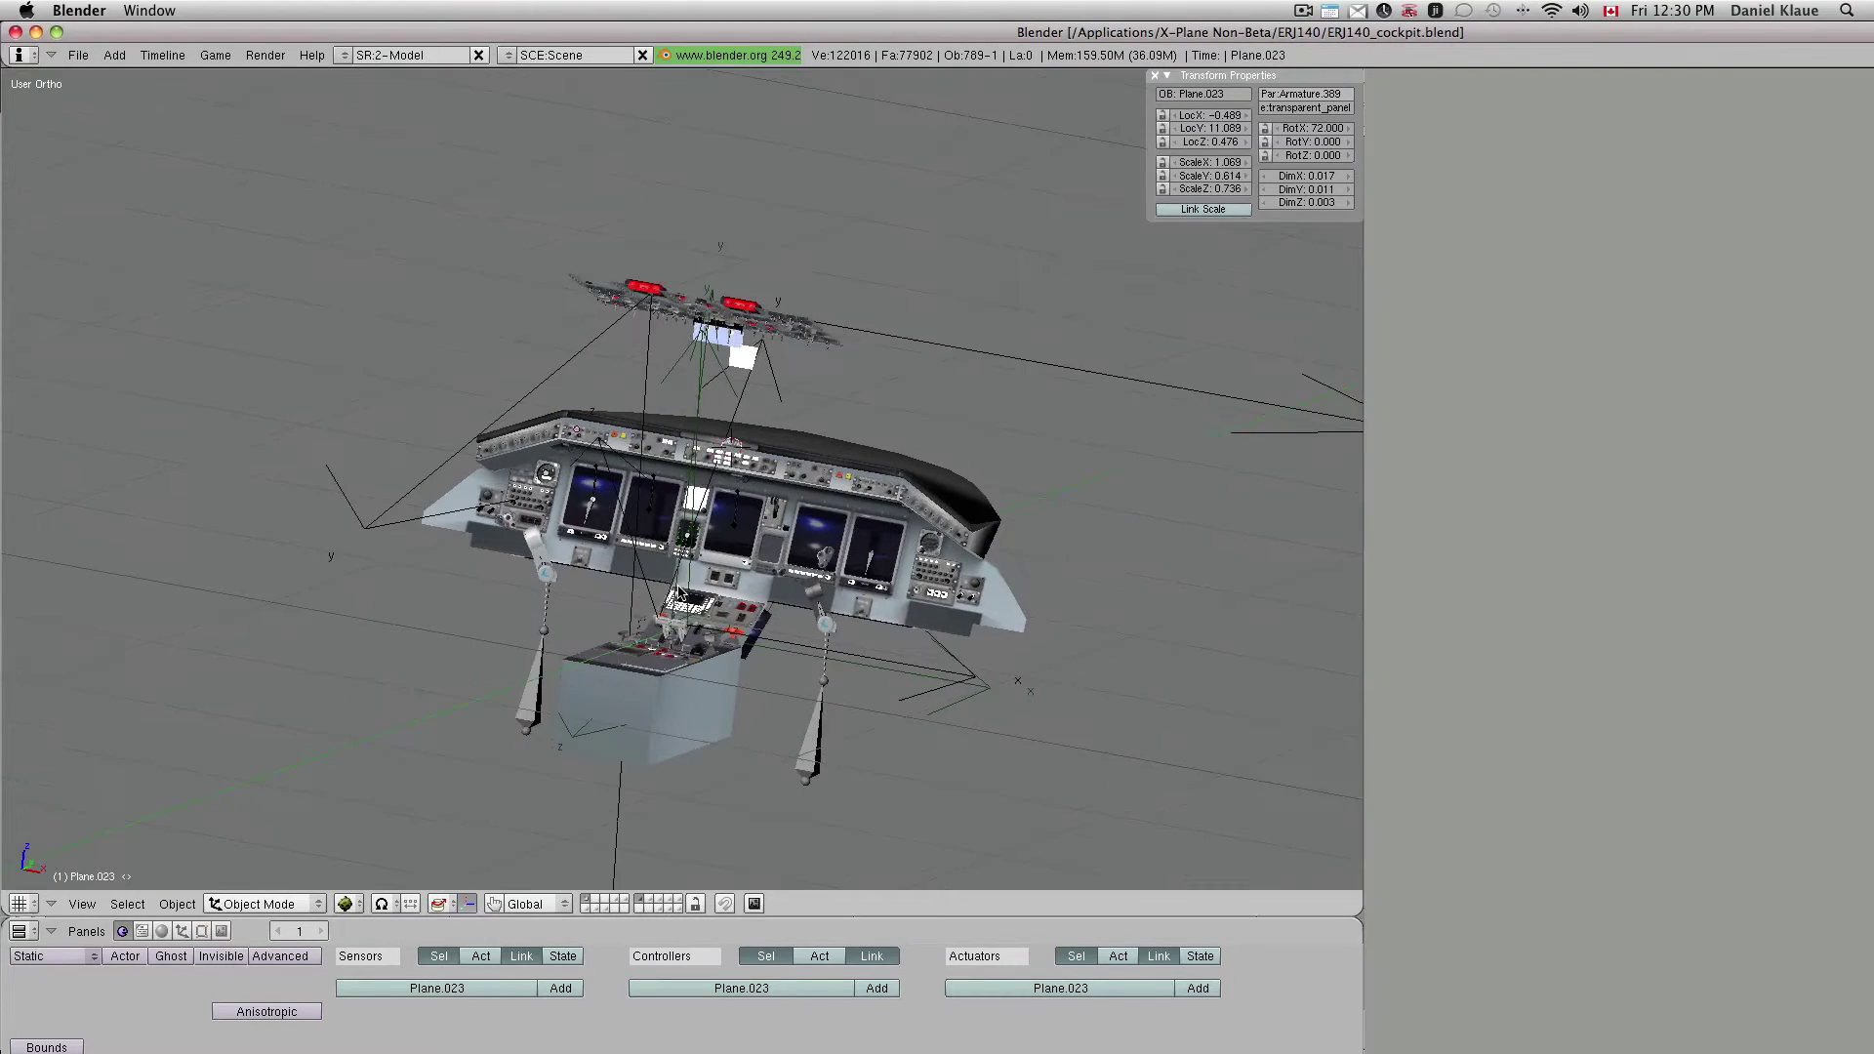
scroll(680, 592, "up", 1)
middle_click_drag(720, 639, 738, 639)
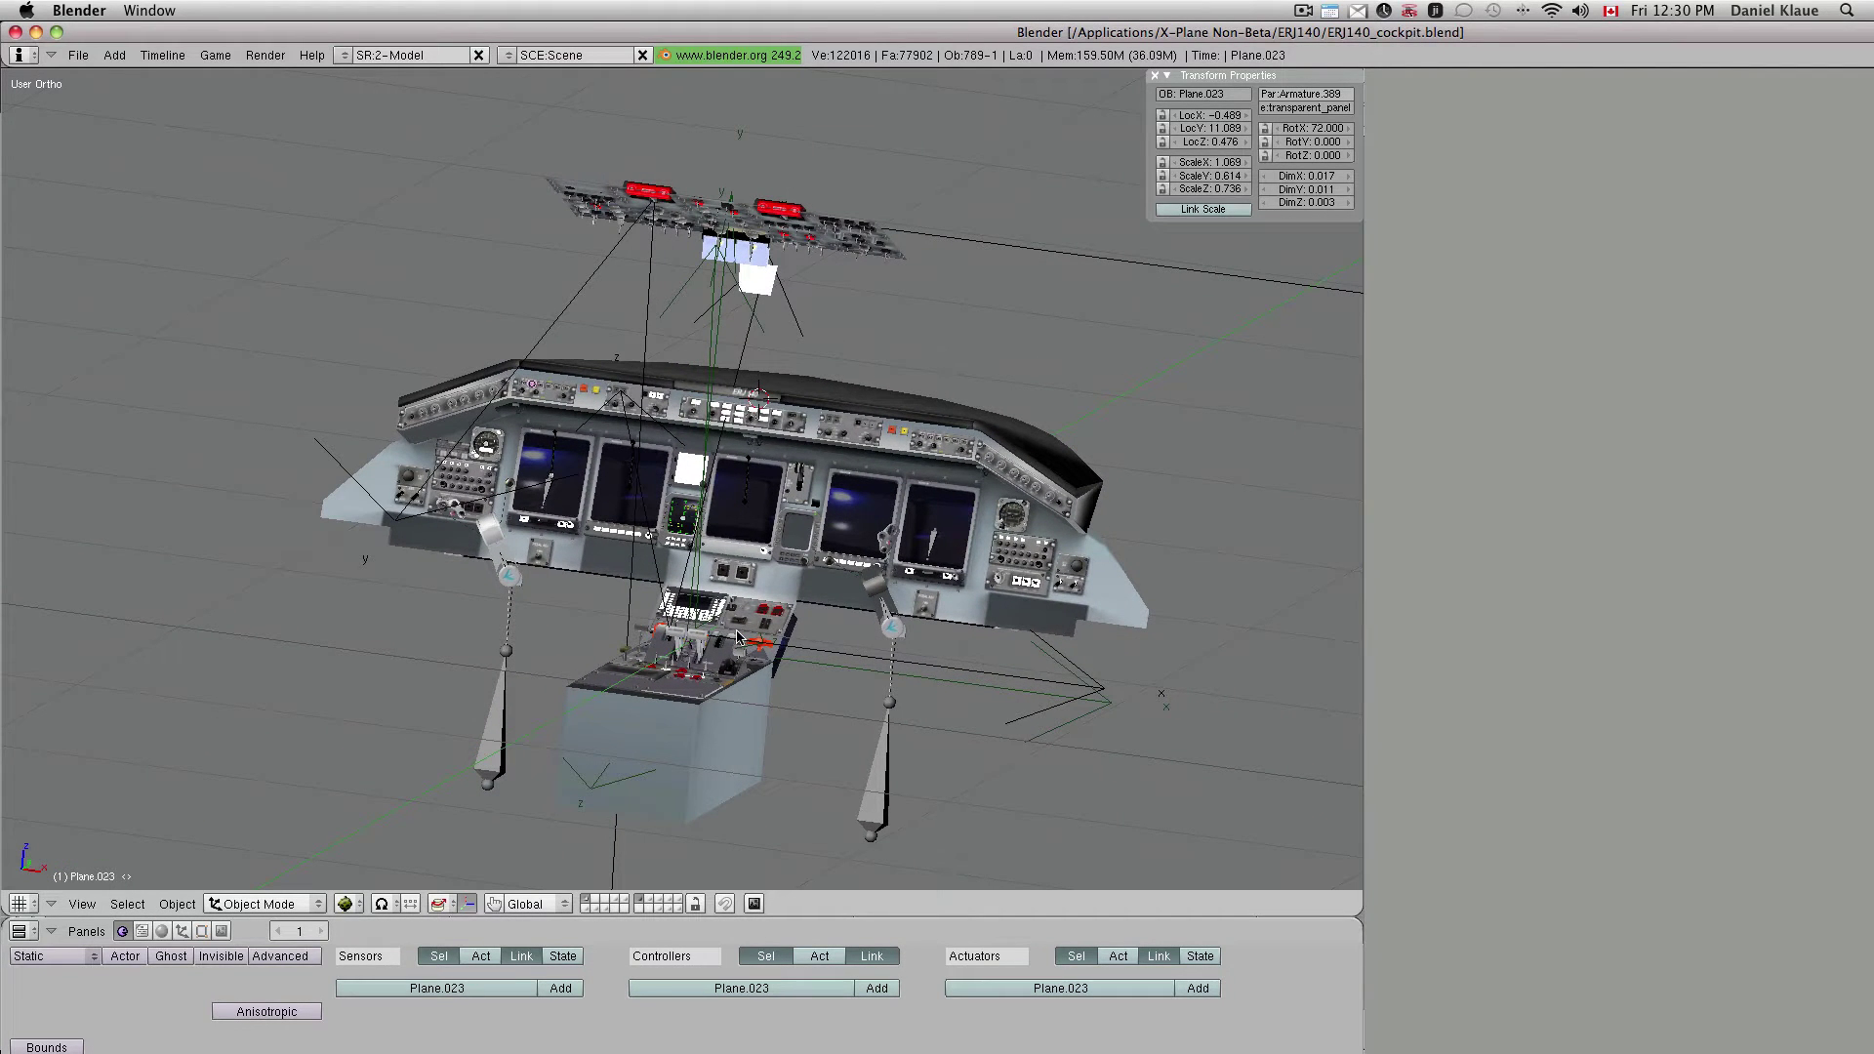
scroll(746, 575, "down", 1)
middle_click_drag(674, 615, 669, 661)
scroll(890, 668, "up", 2)
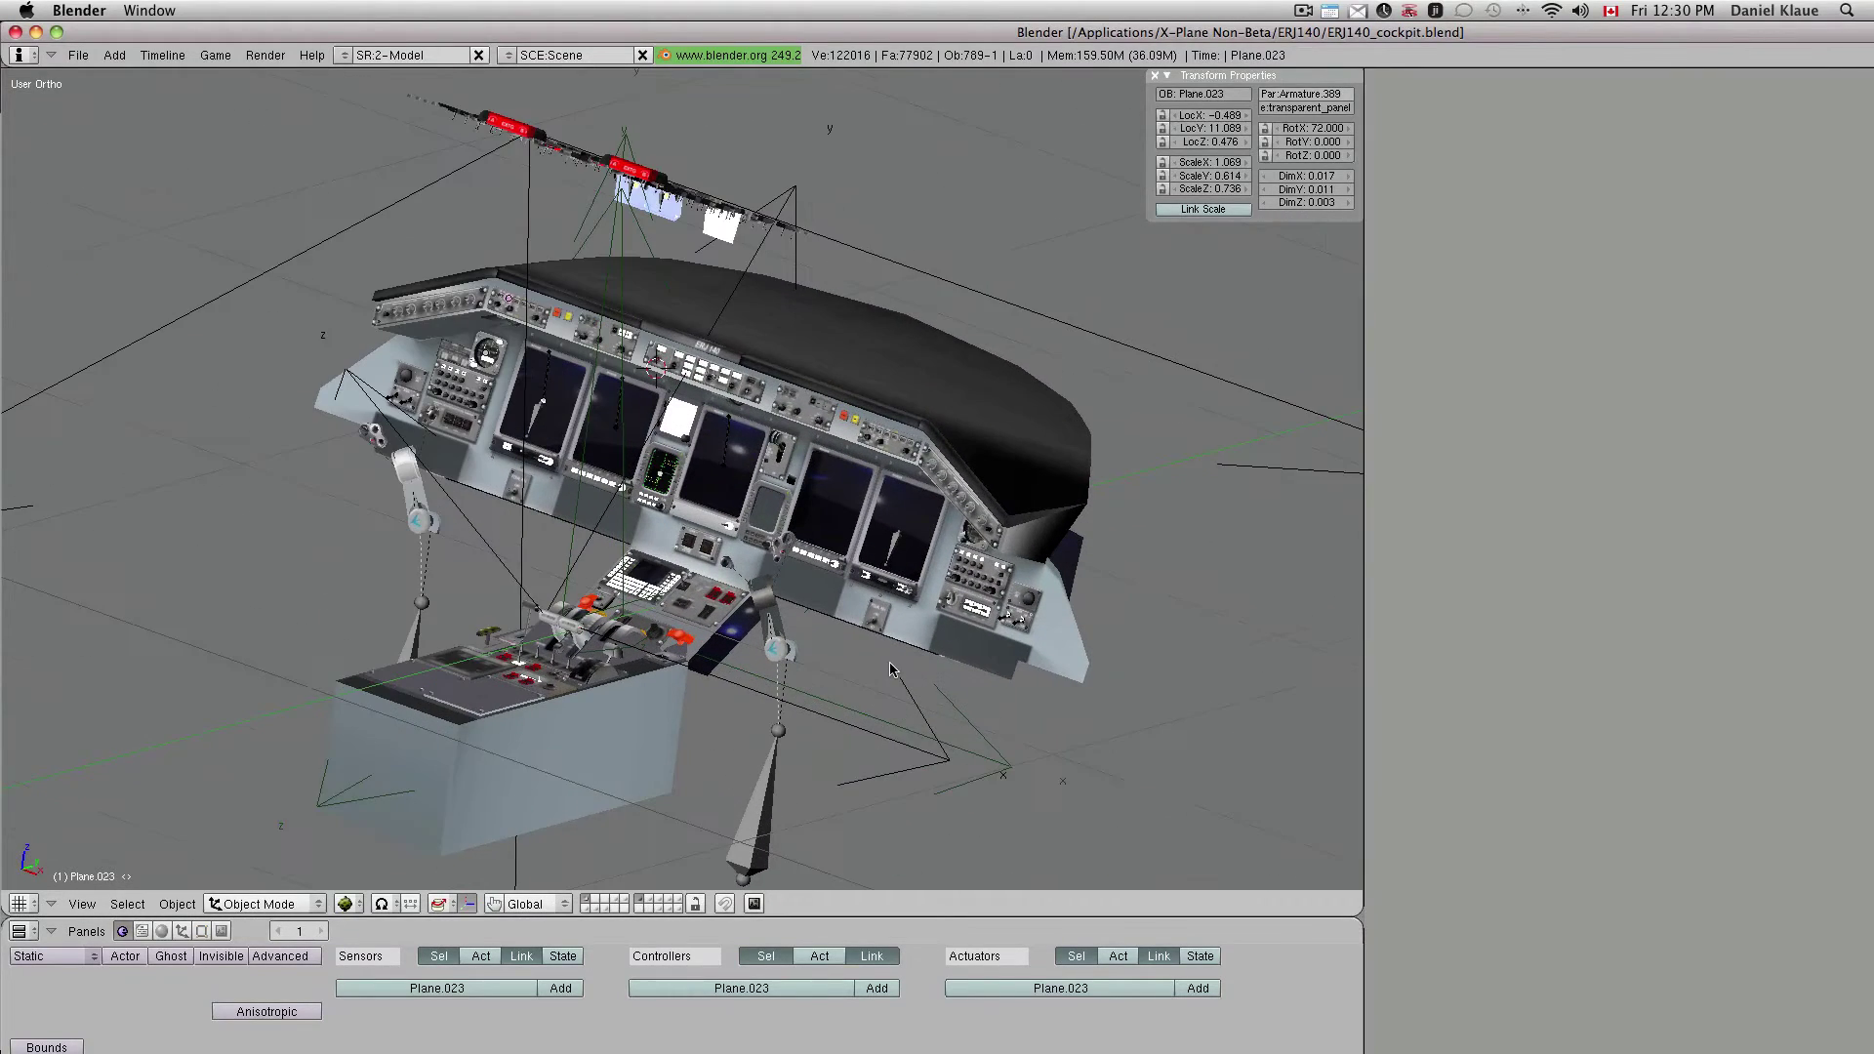
scroll(752, 617, "down", 1)
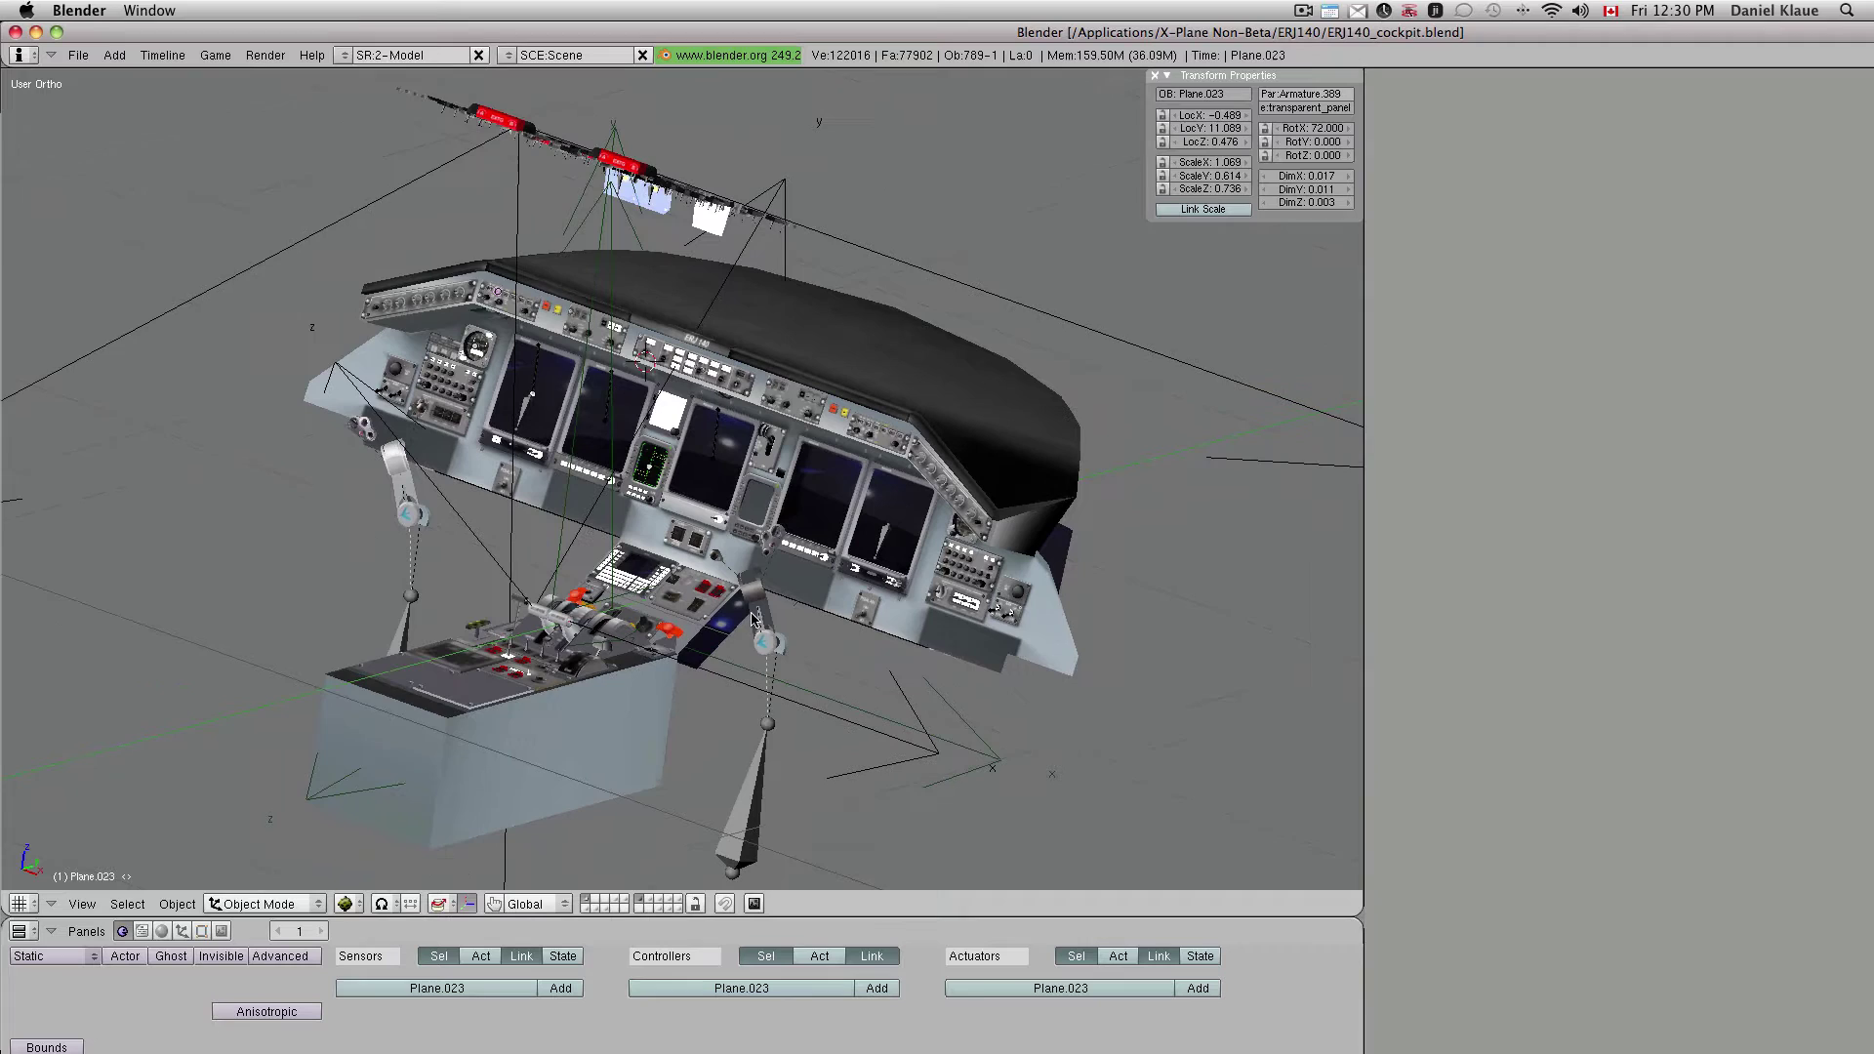
middle_click_drag(771, 659, 888, 637)
- Orbit the cockpit head-on, jump the manipulators tutorial to about 5:05, and toggle shading
middle_click_drag(681, 654, 748, 584)
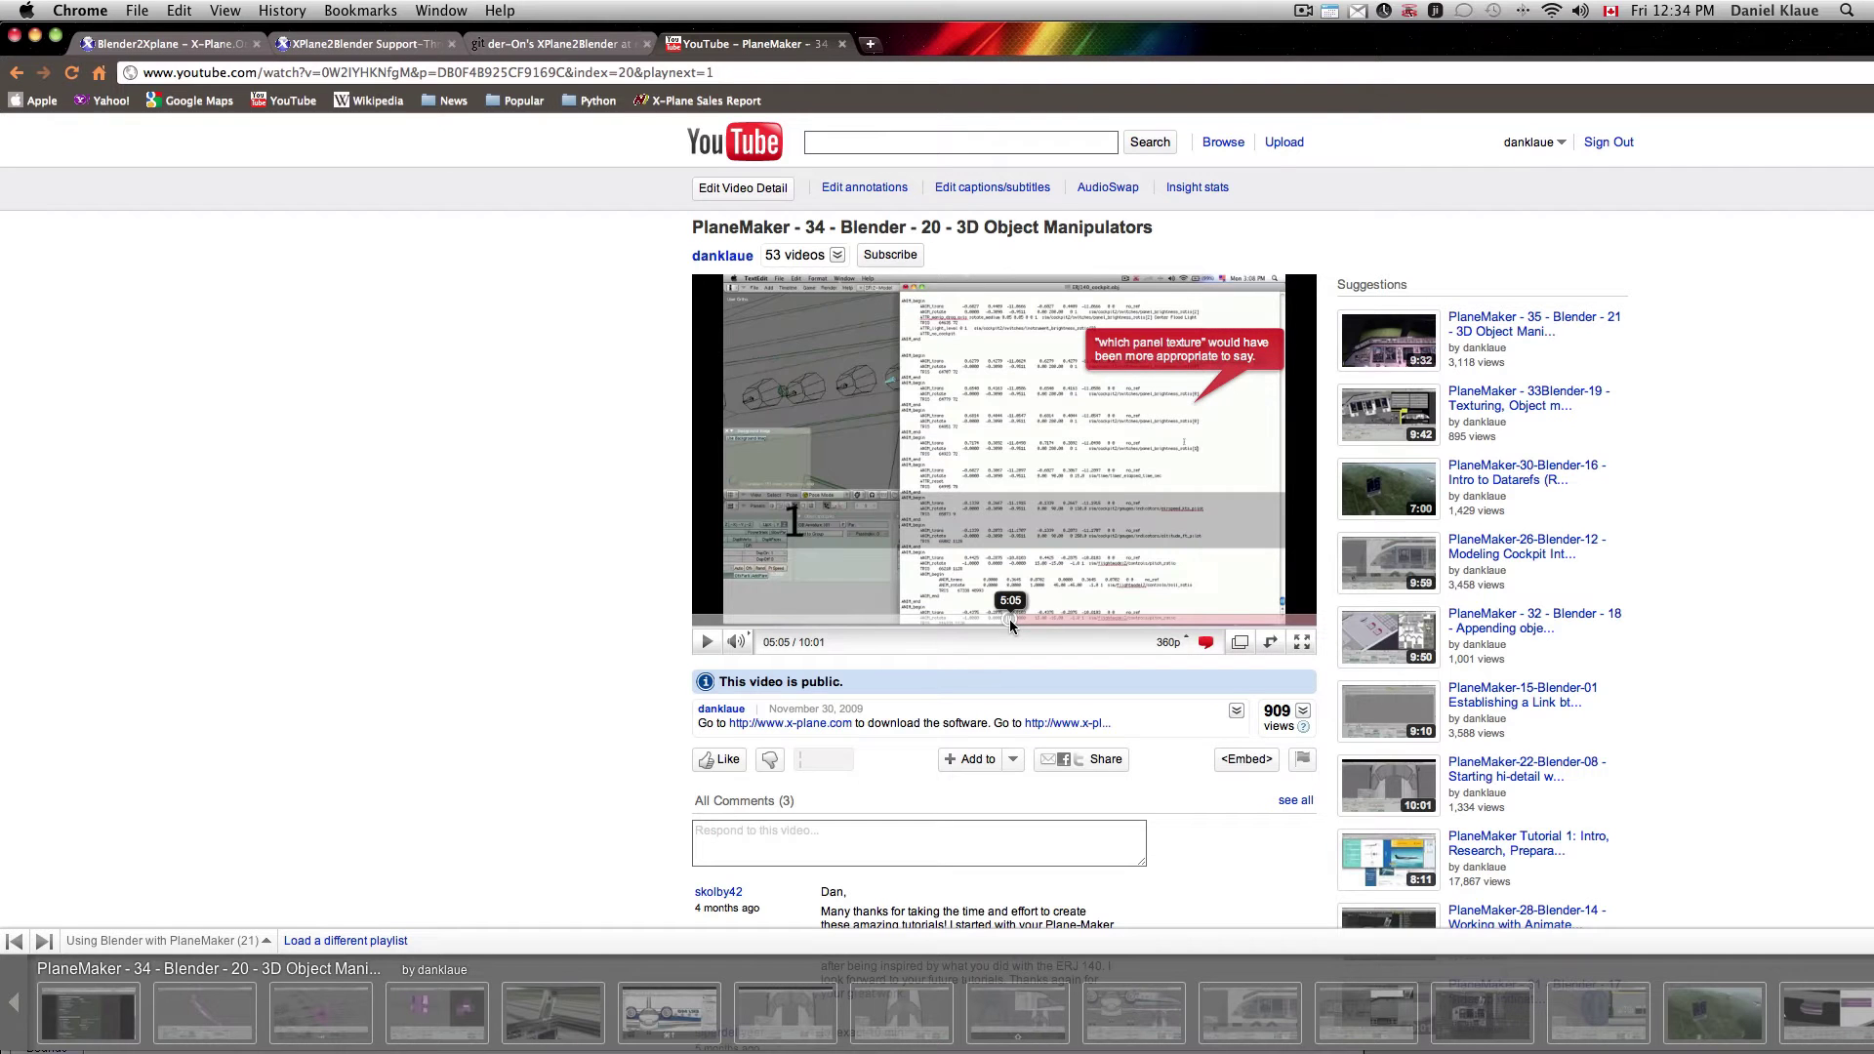
left_click(1011, 617)
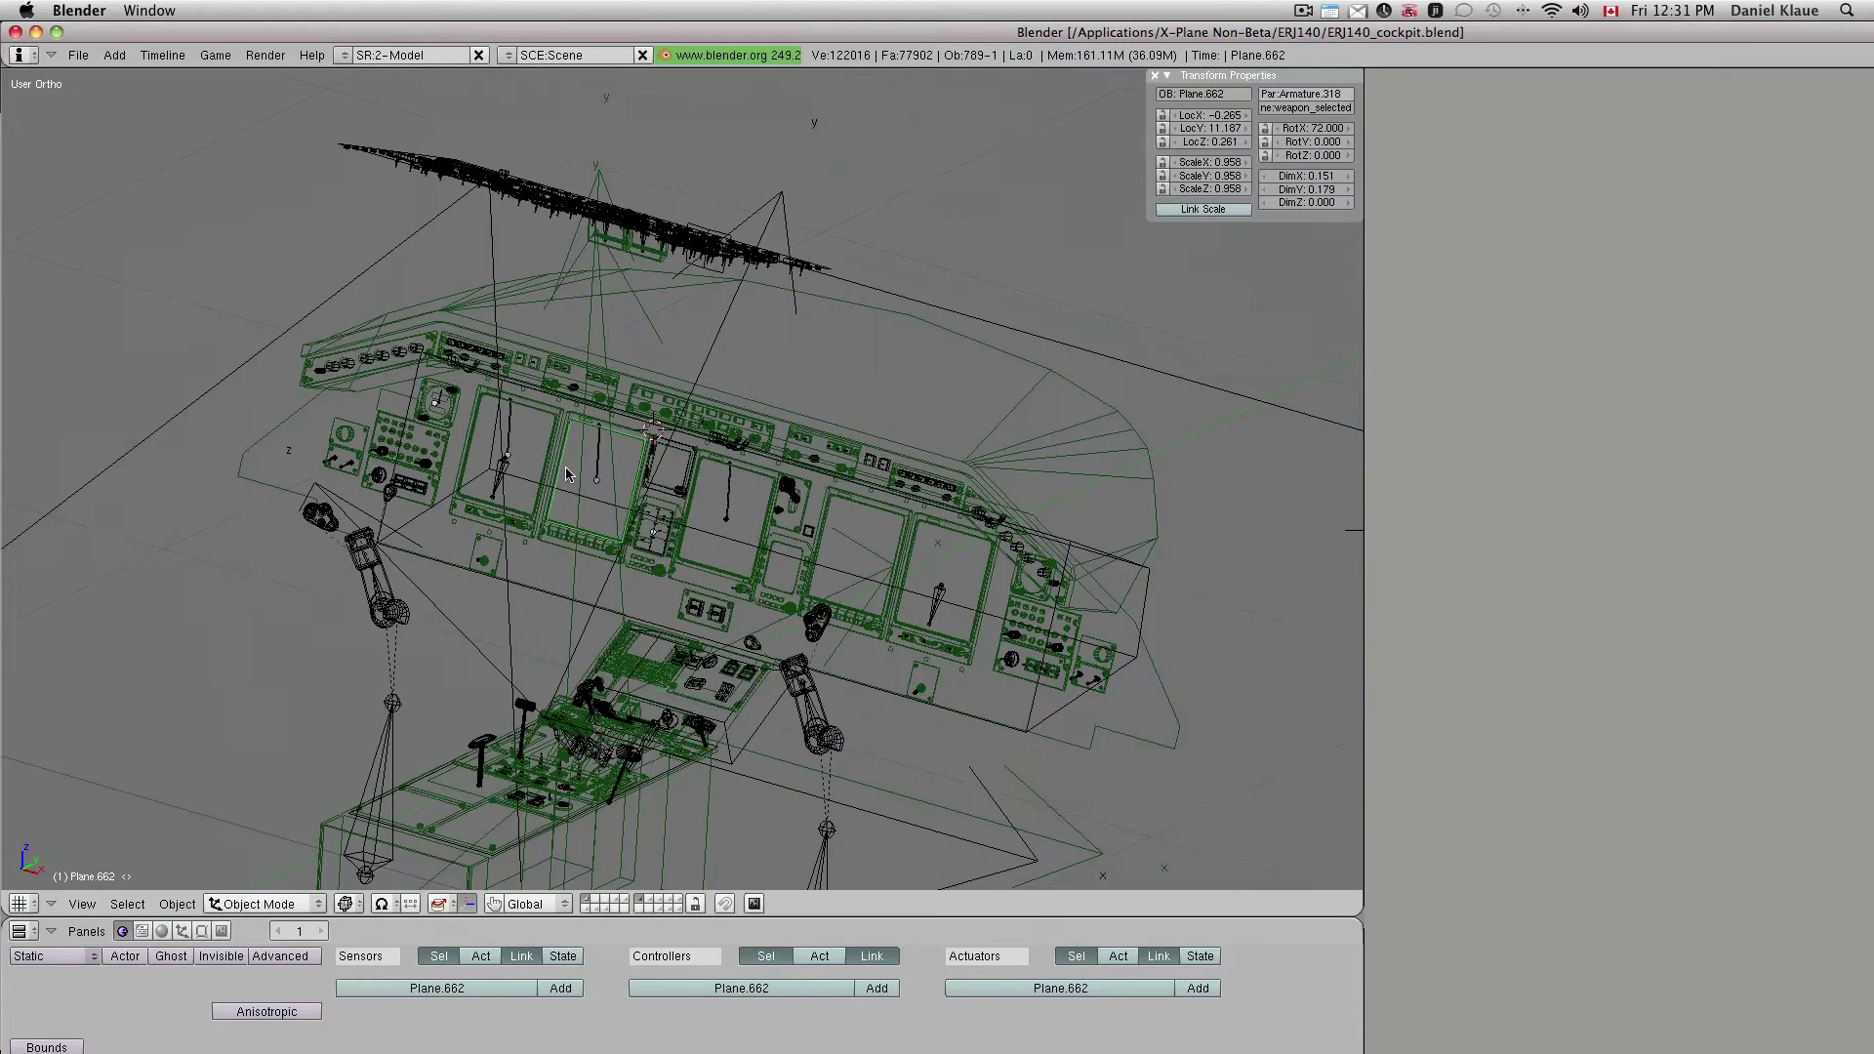
key("z")
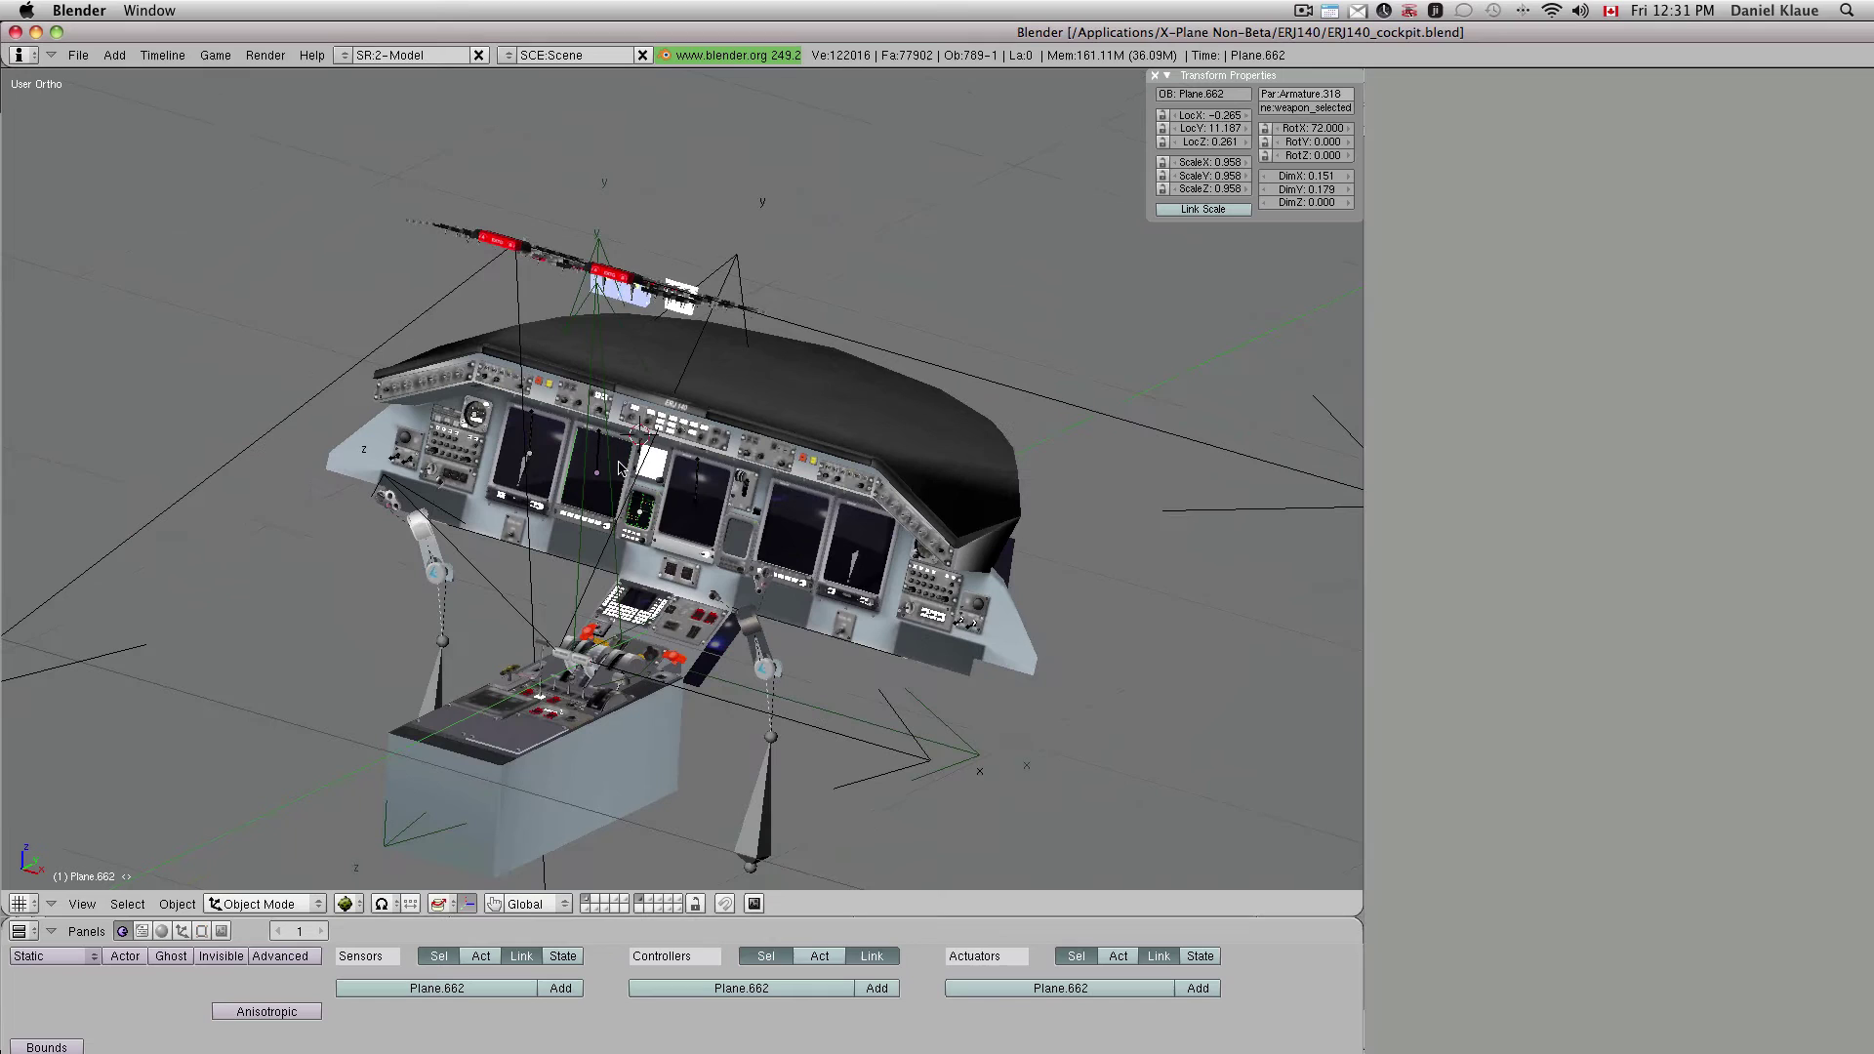
- Orbit the cockpit, look over the File > Export scripts, then switch to Chrome
middle_click_drag(619, 469, 669, 488)
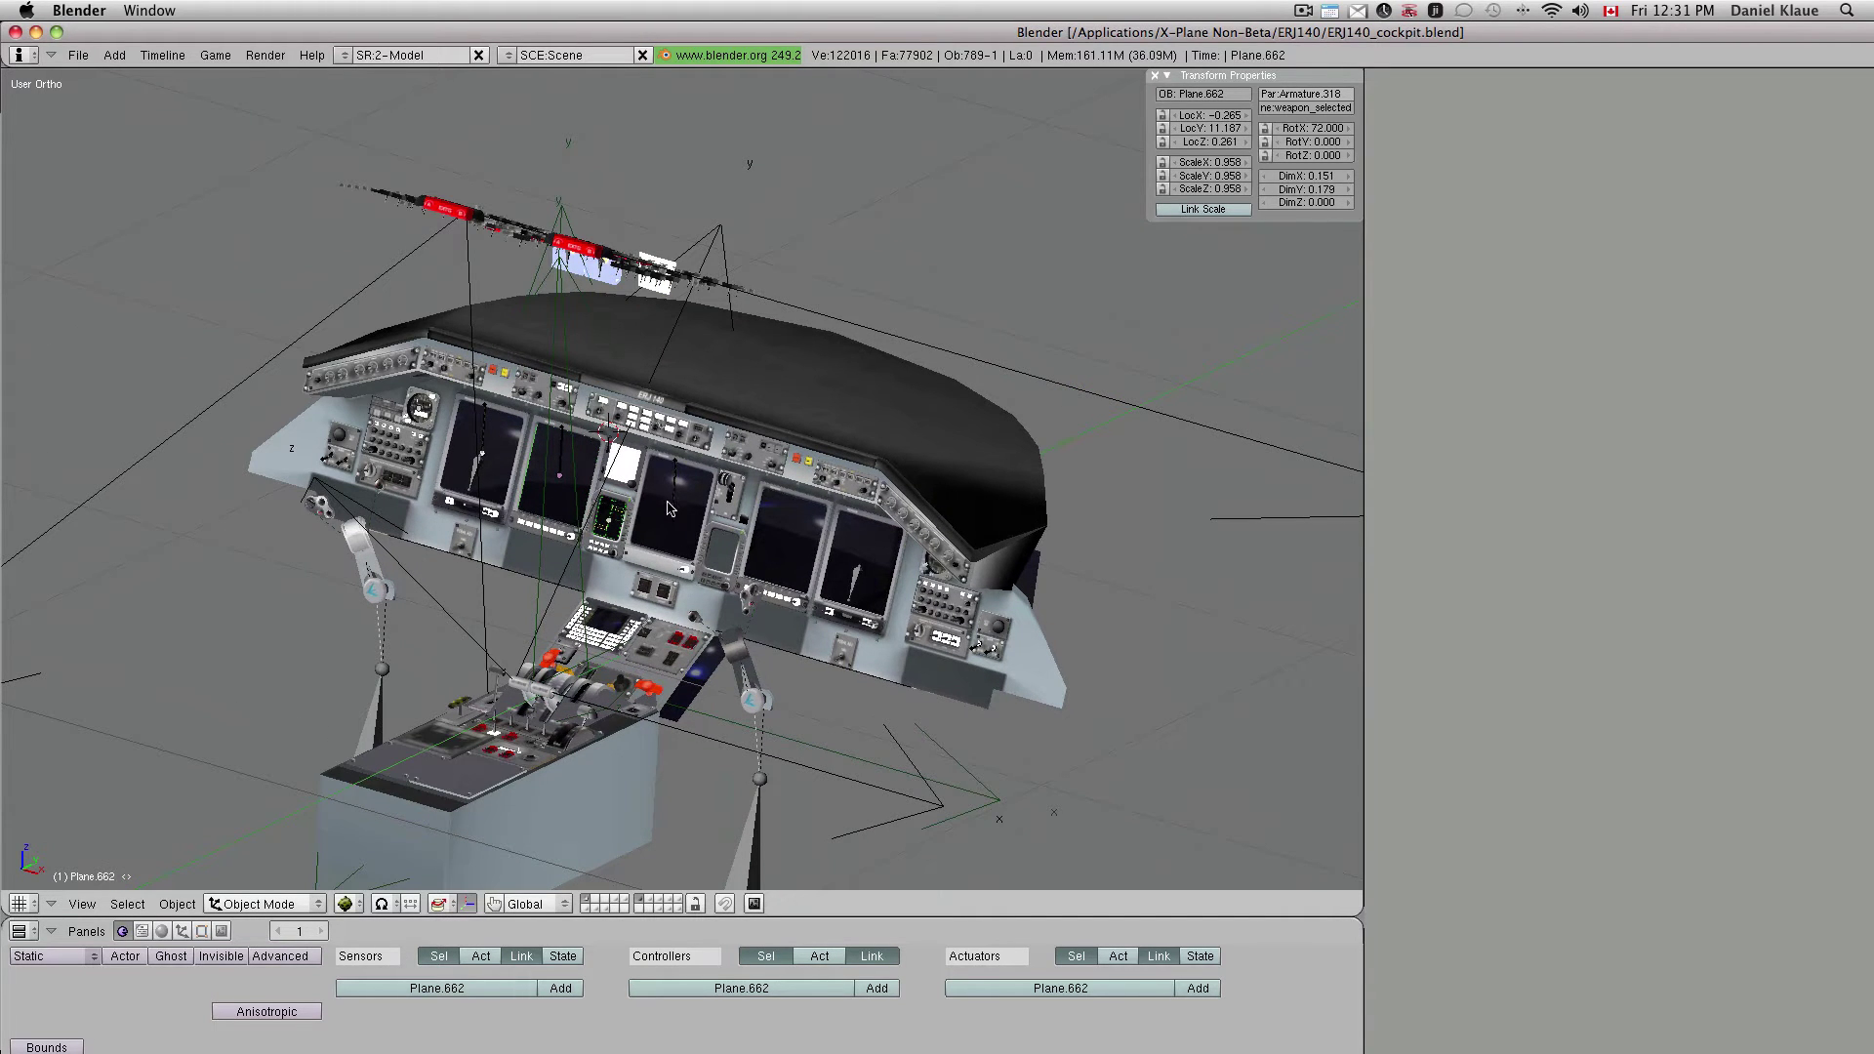
middle_click_drag(669, 534, 498, 406)
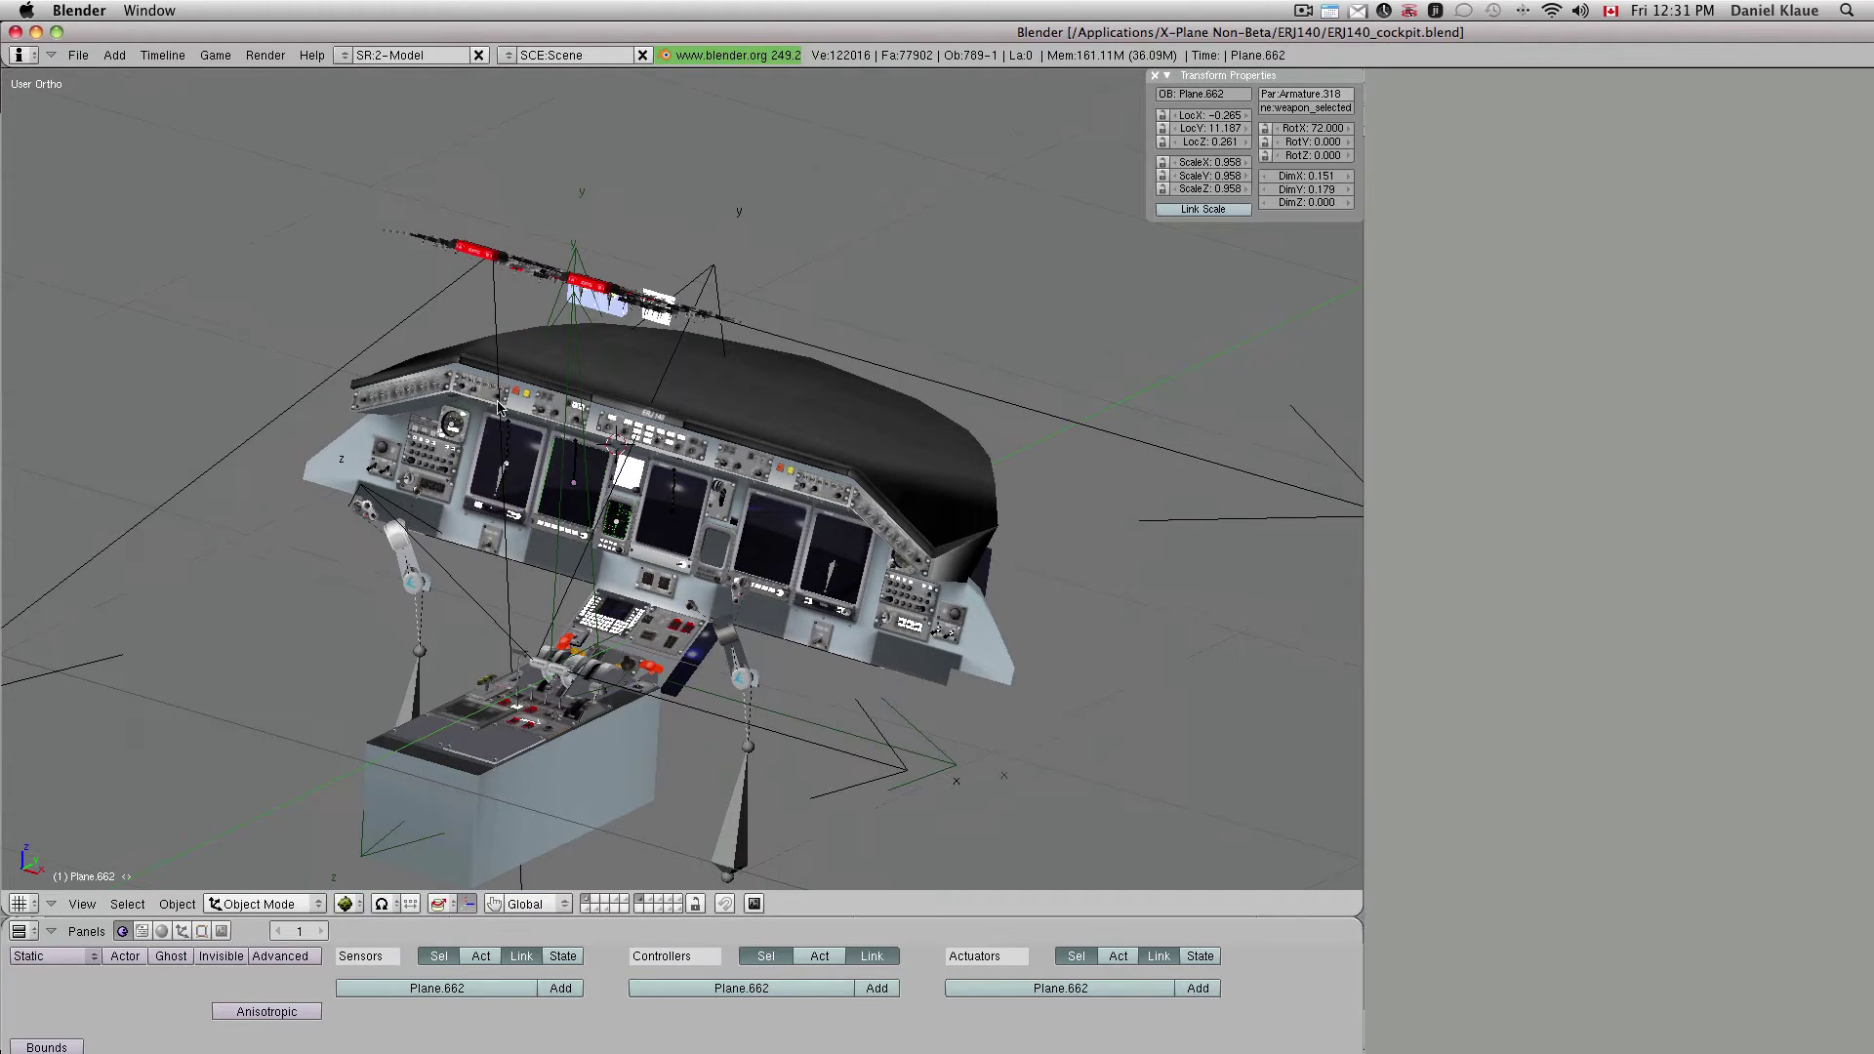
left_click(78, 55)
mouse_move(112, 410)
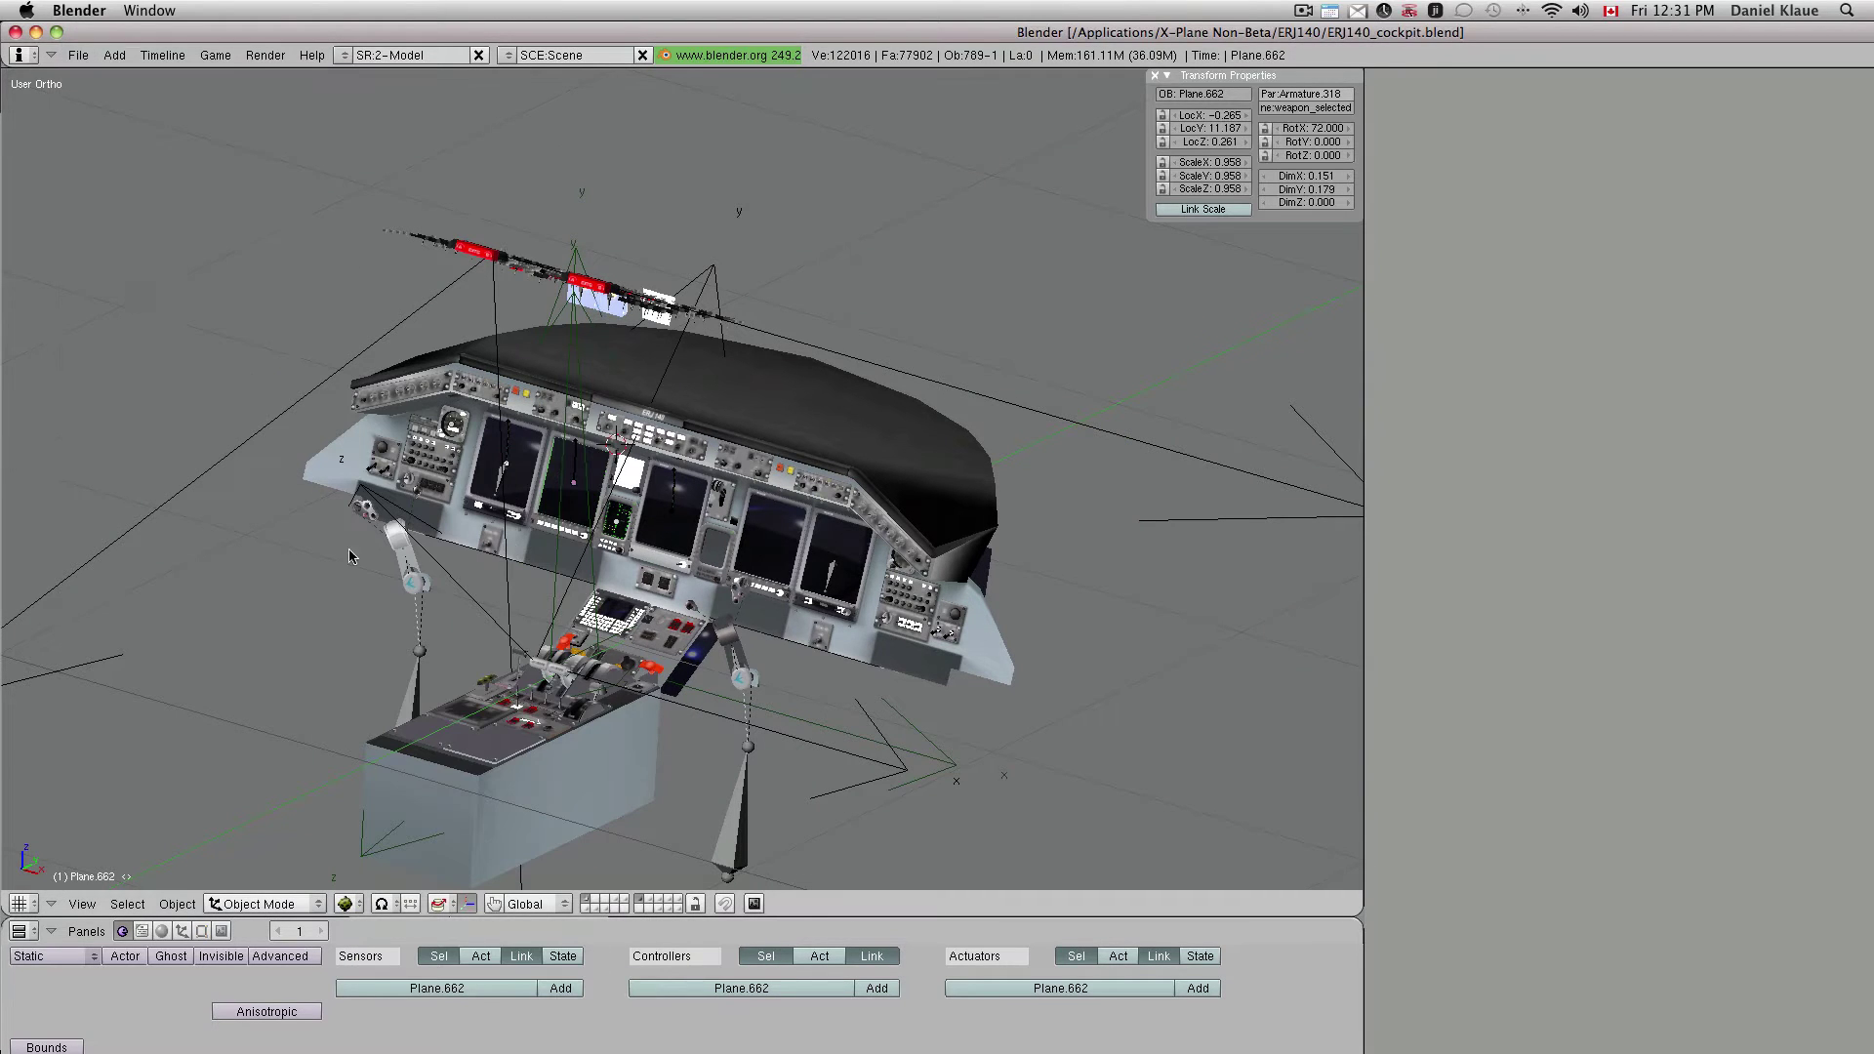
key("super+Tab")
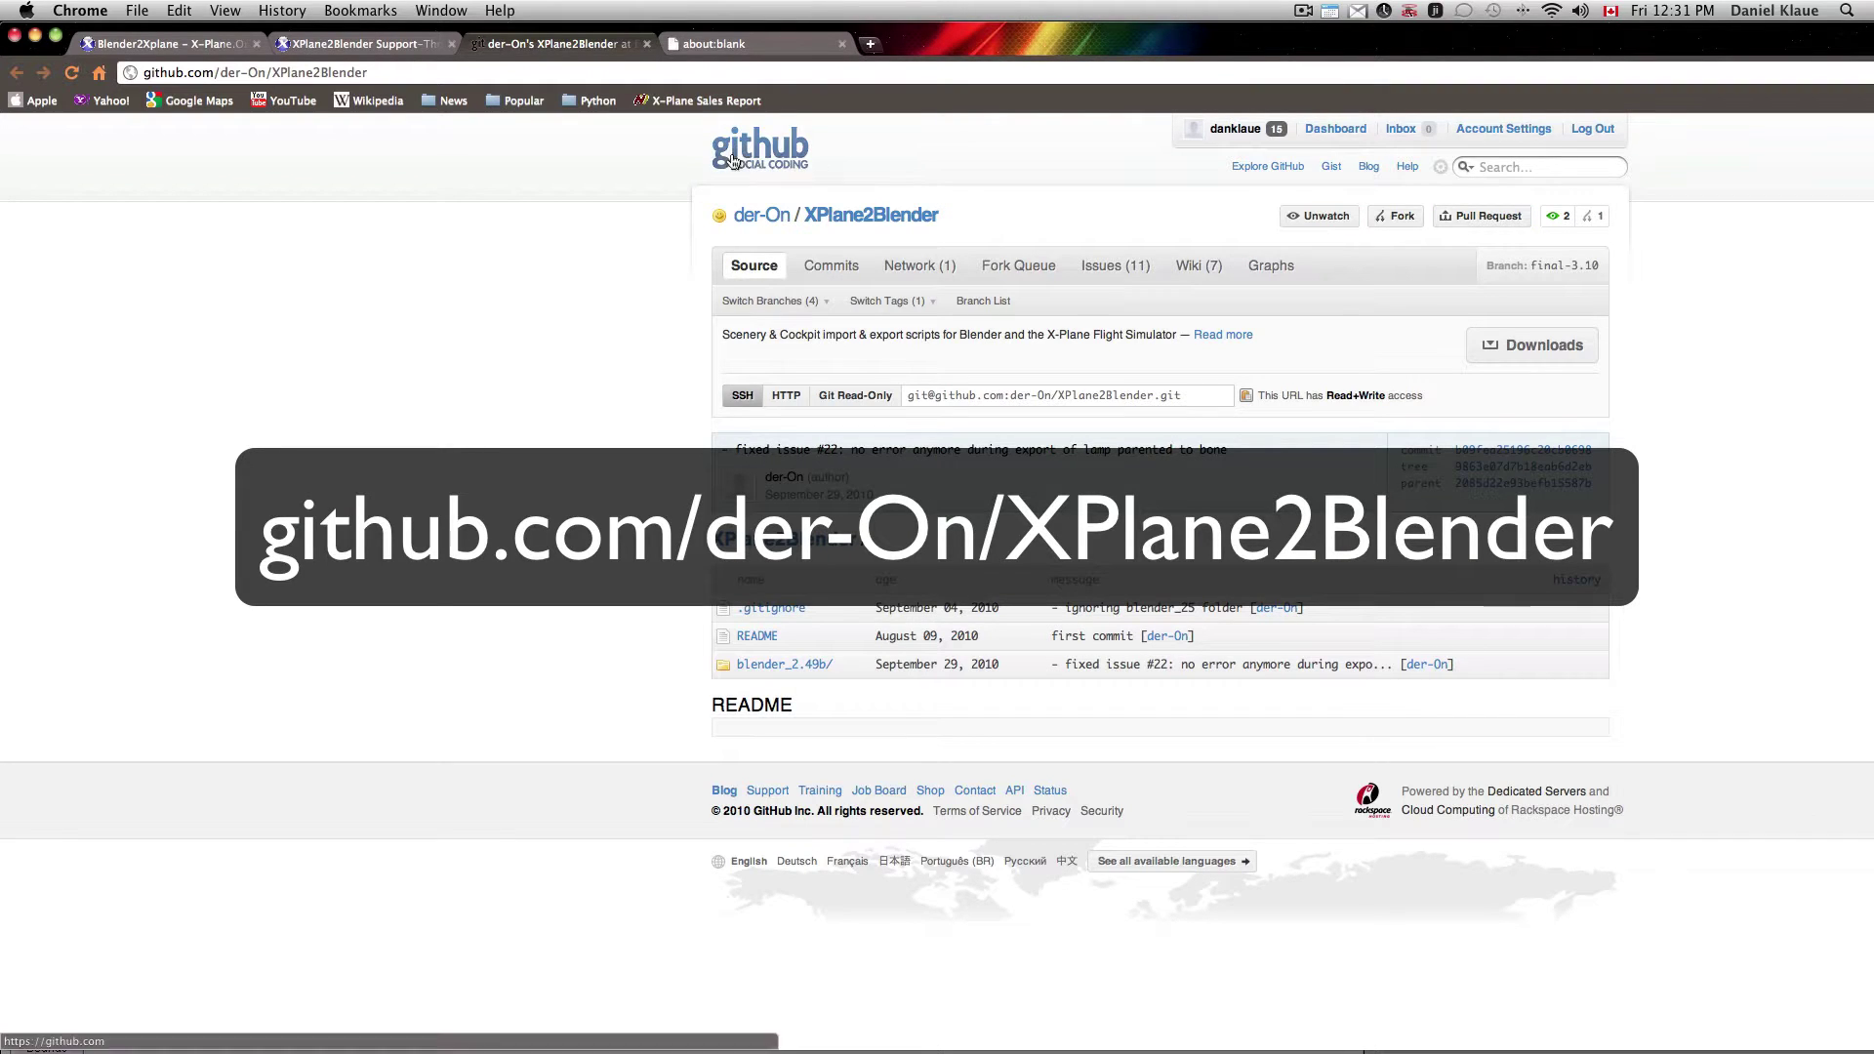
- Highlight the repository owner in the URL, view the master-3.20 branch, then go to the about:blank tab
left_click_drag(222, 75, 269, 73)
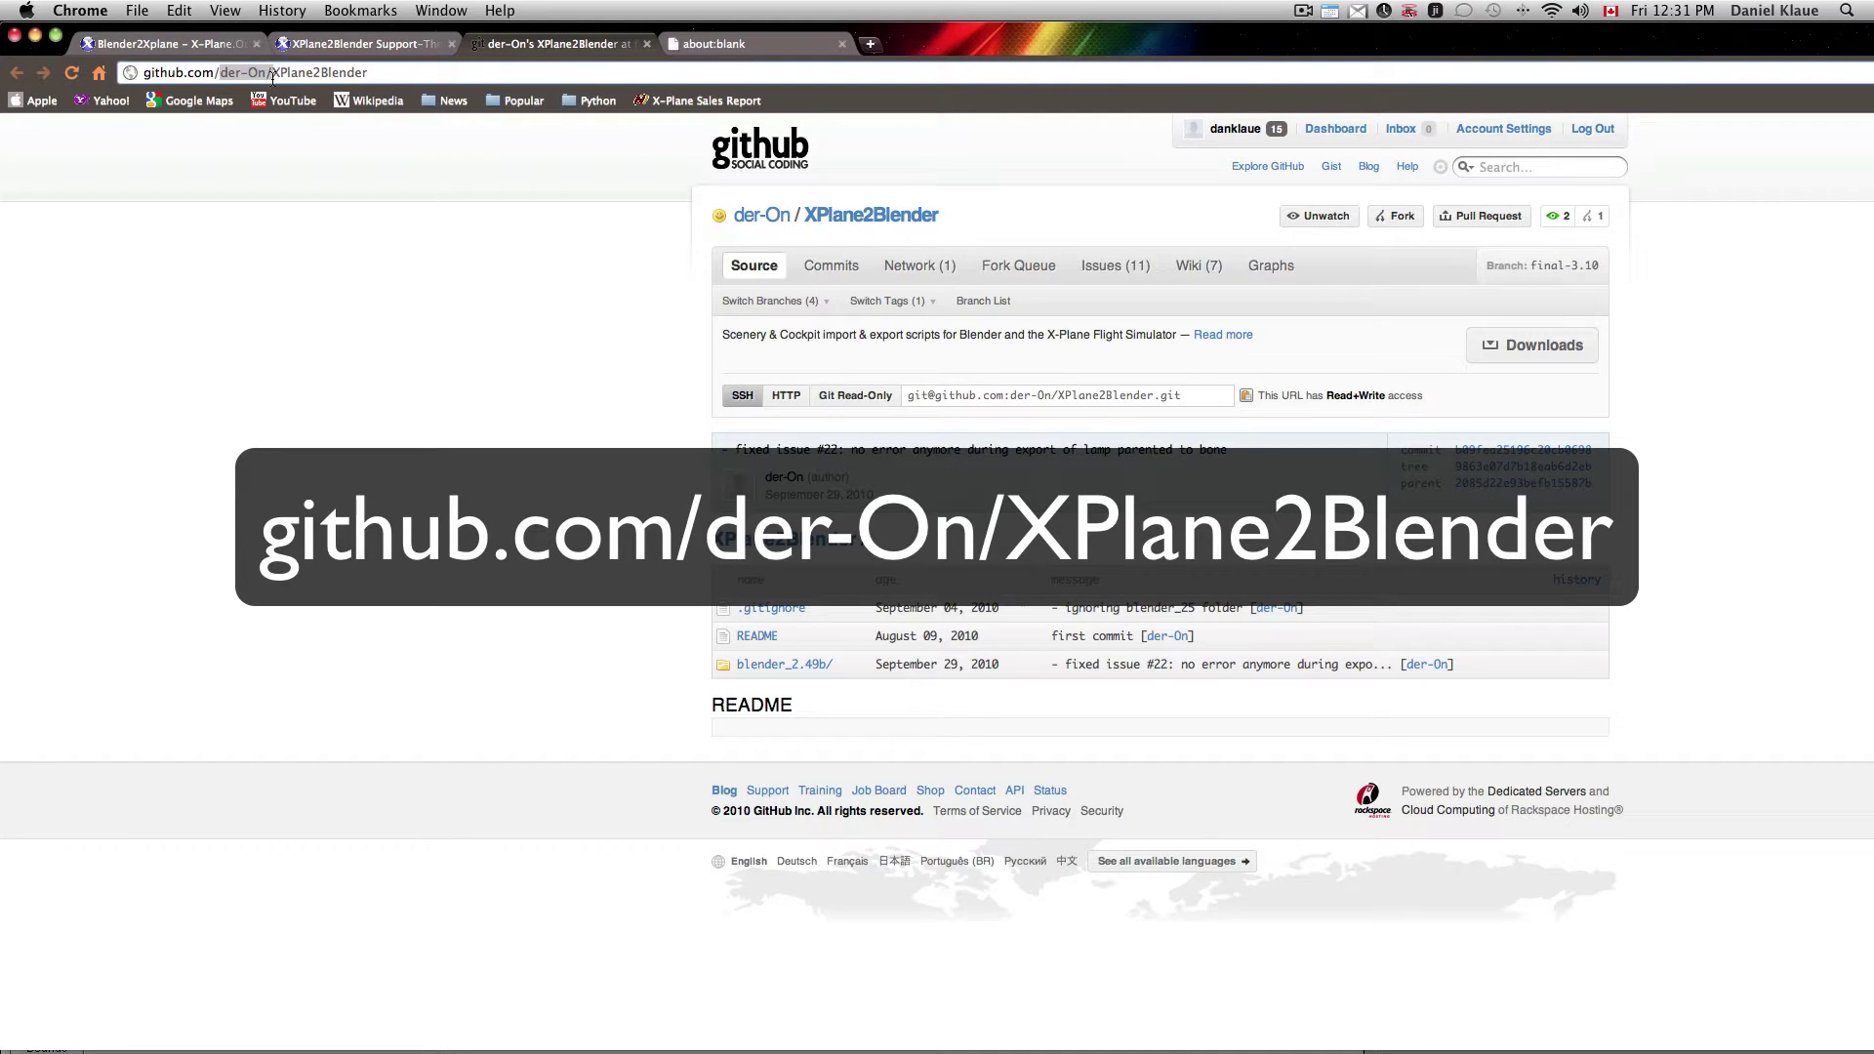
left_click(271, 76)
left_click(770, 302)
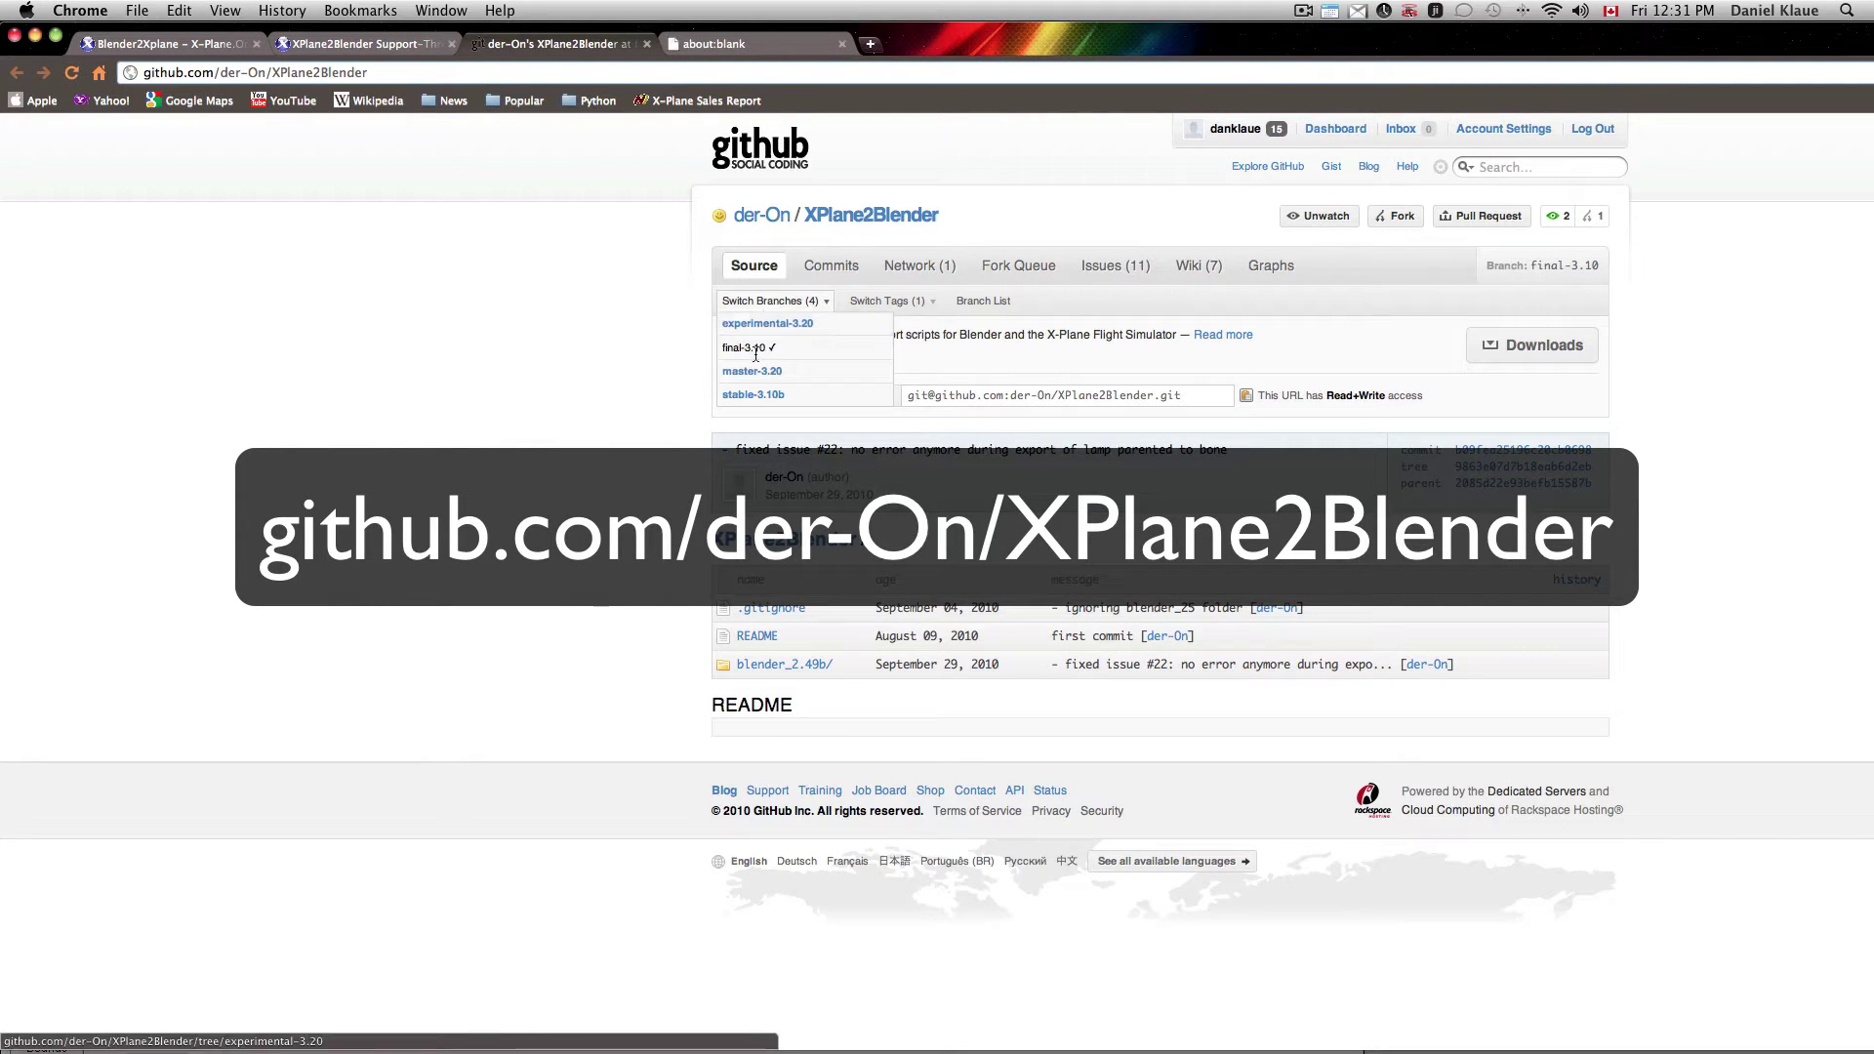
left_click(760, 373)
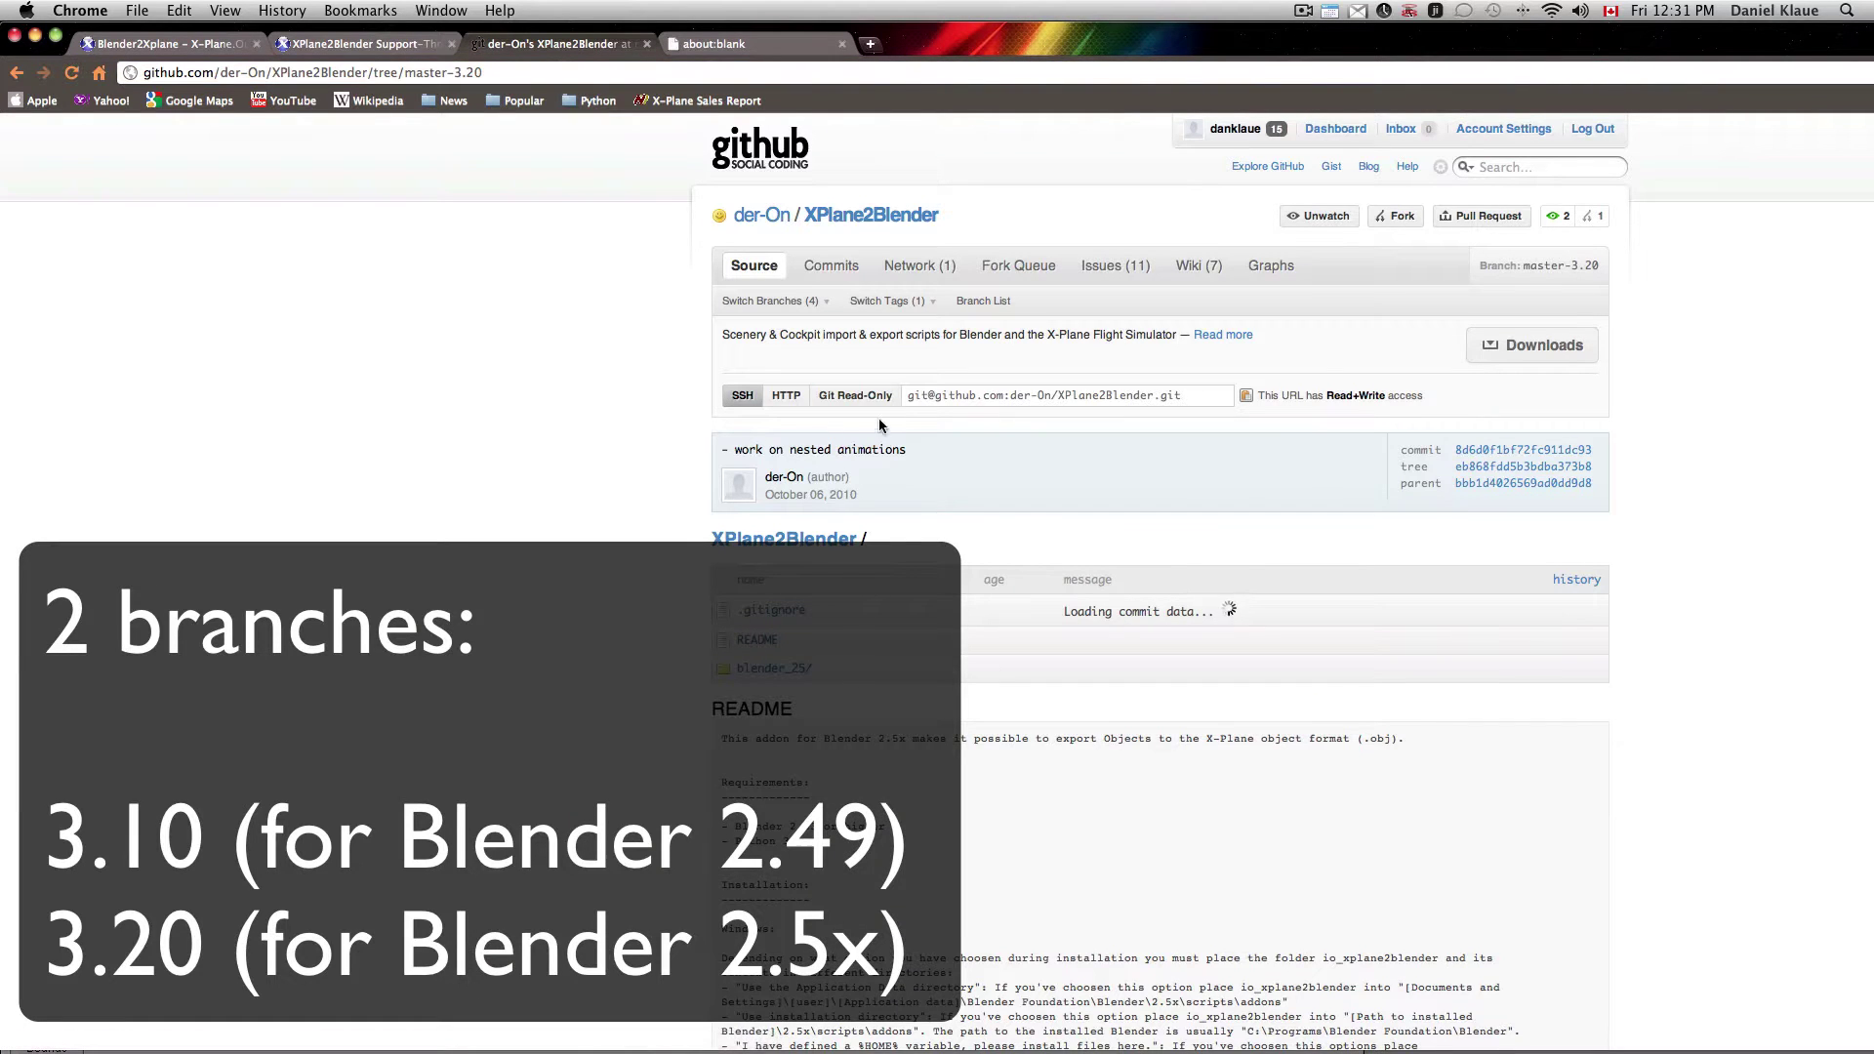
scroll(814, 678, "down", 1)
scroll(812, 683, "up", 1)
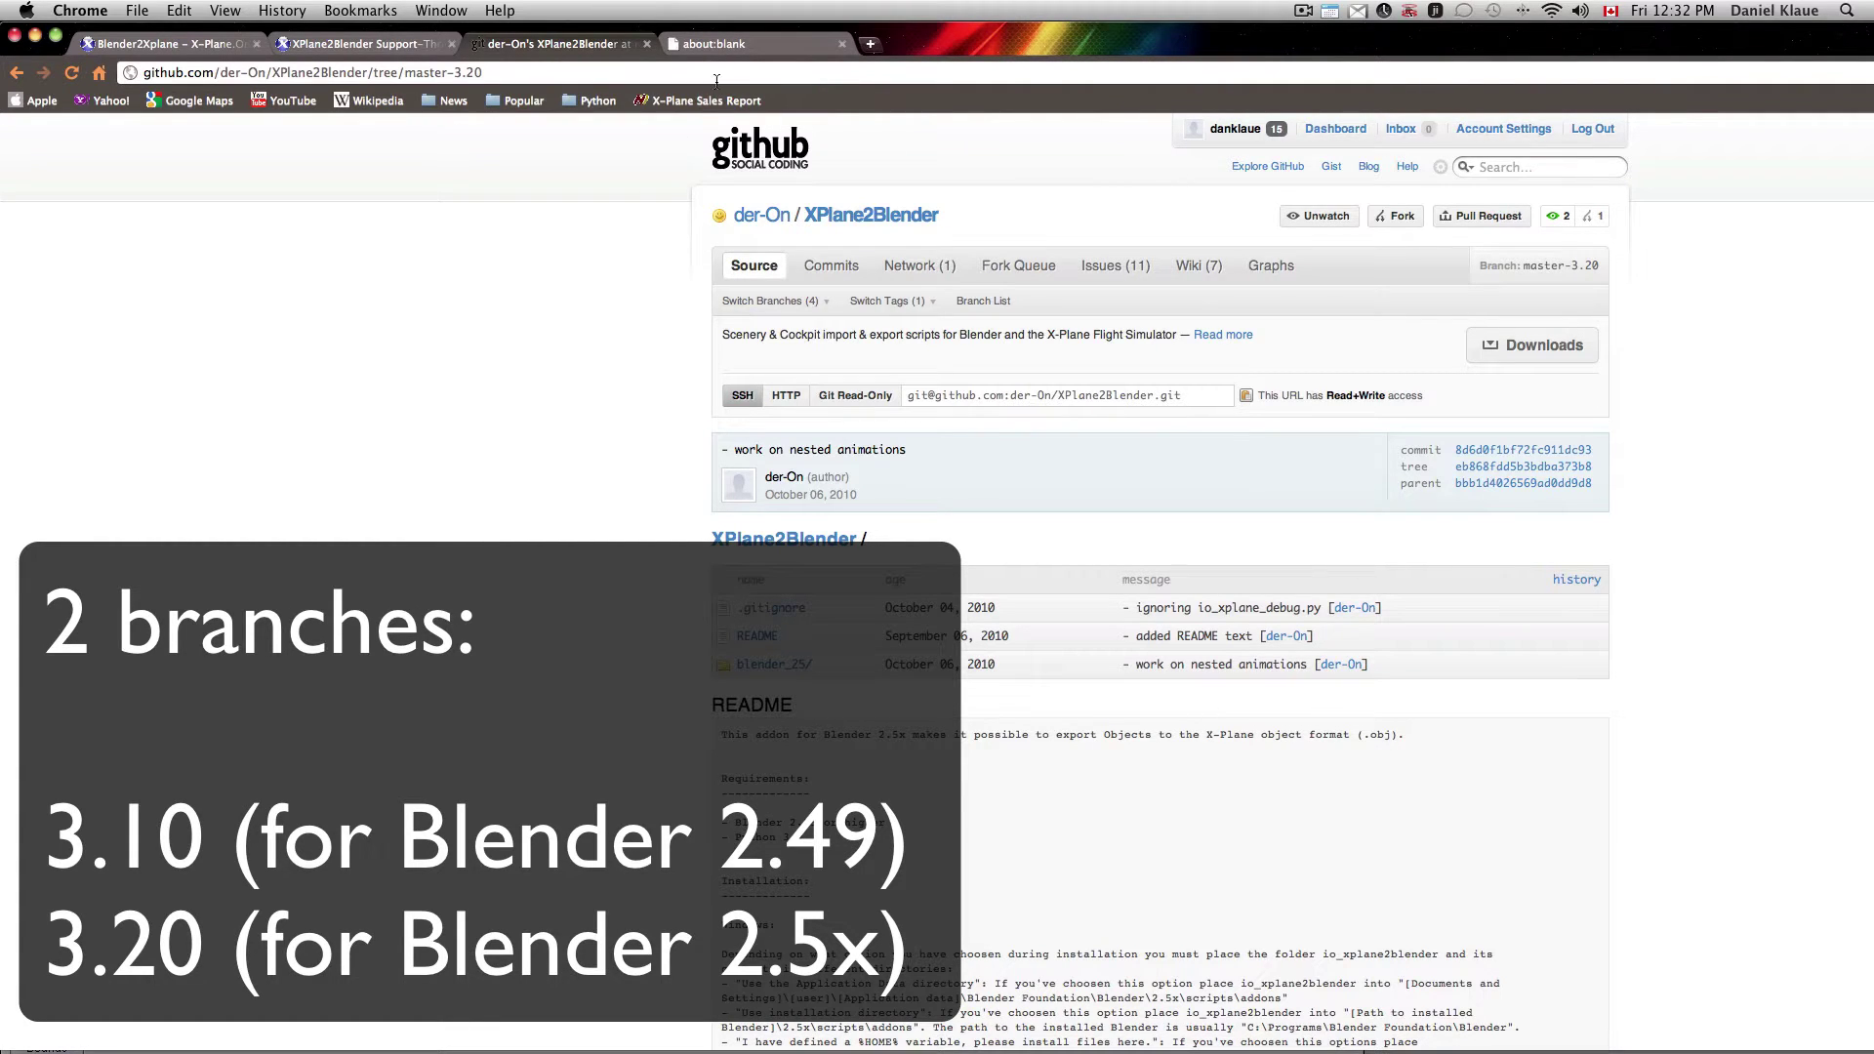
left_click(741, 45)
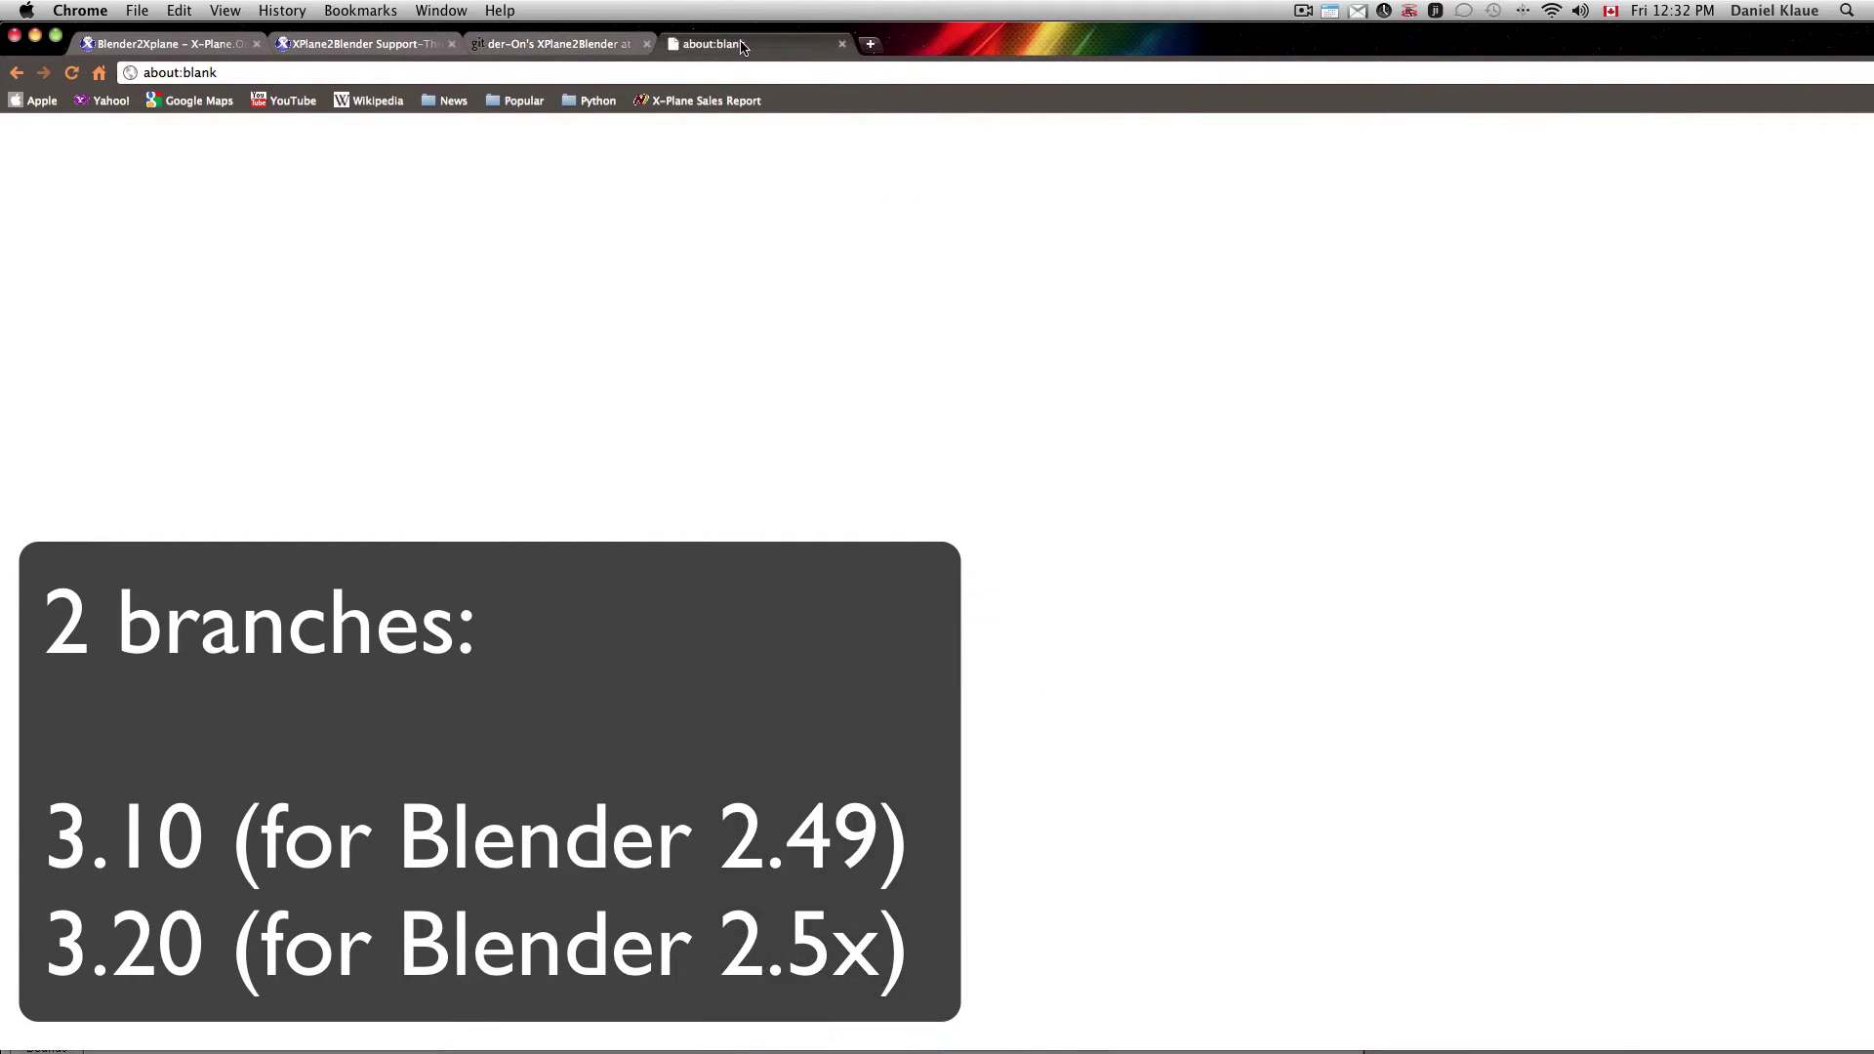
- Revisit the GitHub tab, orbit the cockpit, and type 'planemaker' into YouTube's search box
left_click(547, 43)
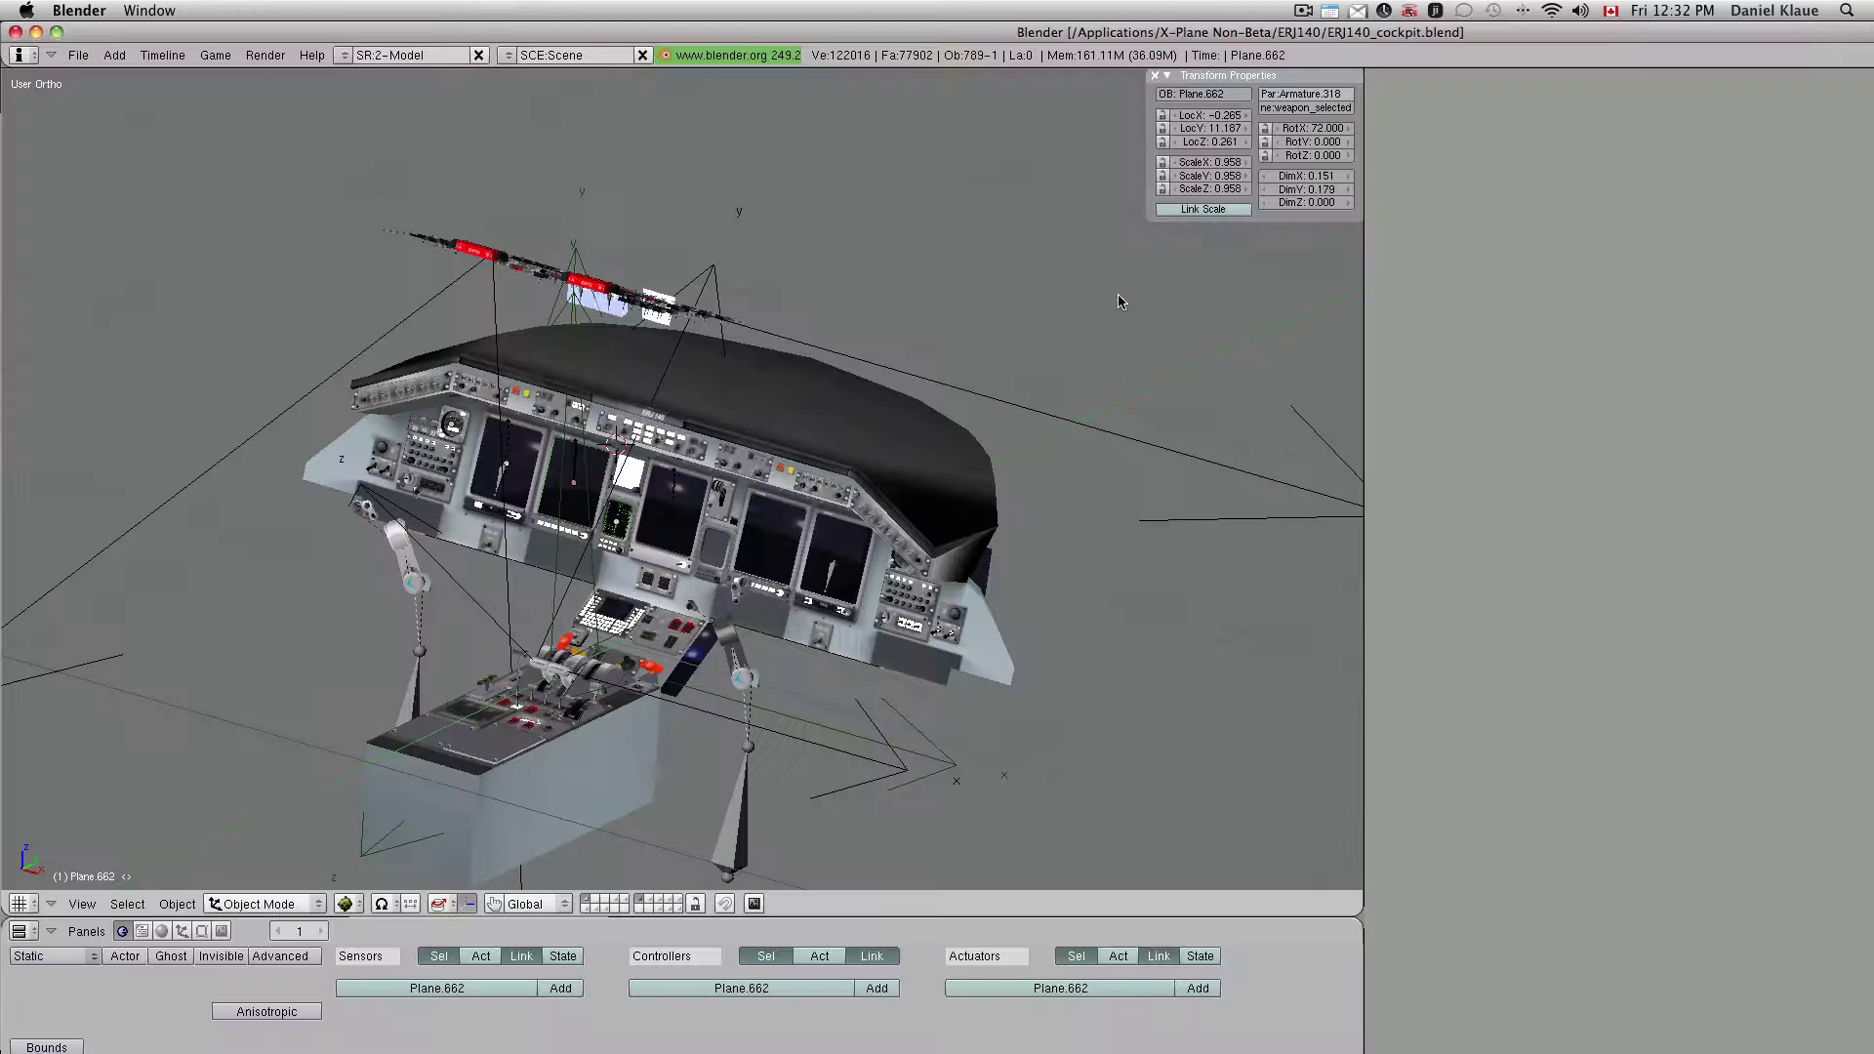
middle_click_drag(508, 564, 664, 557)
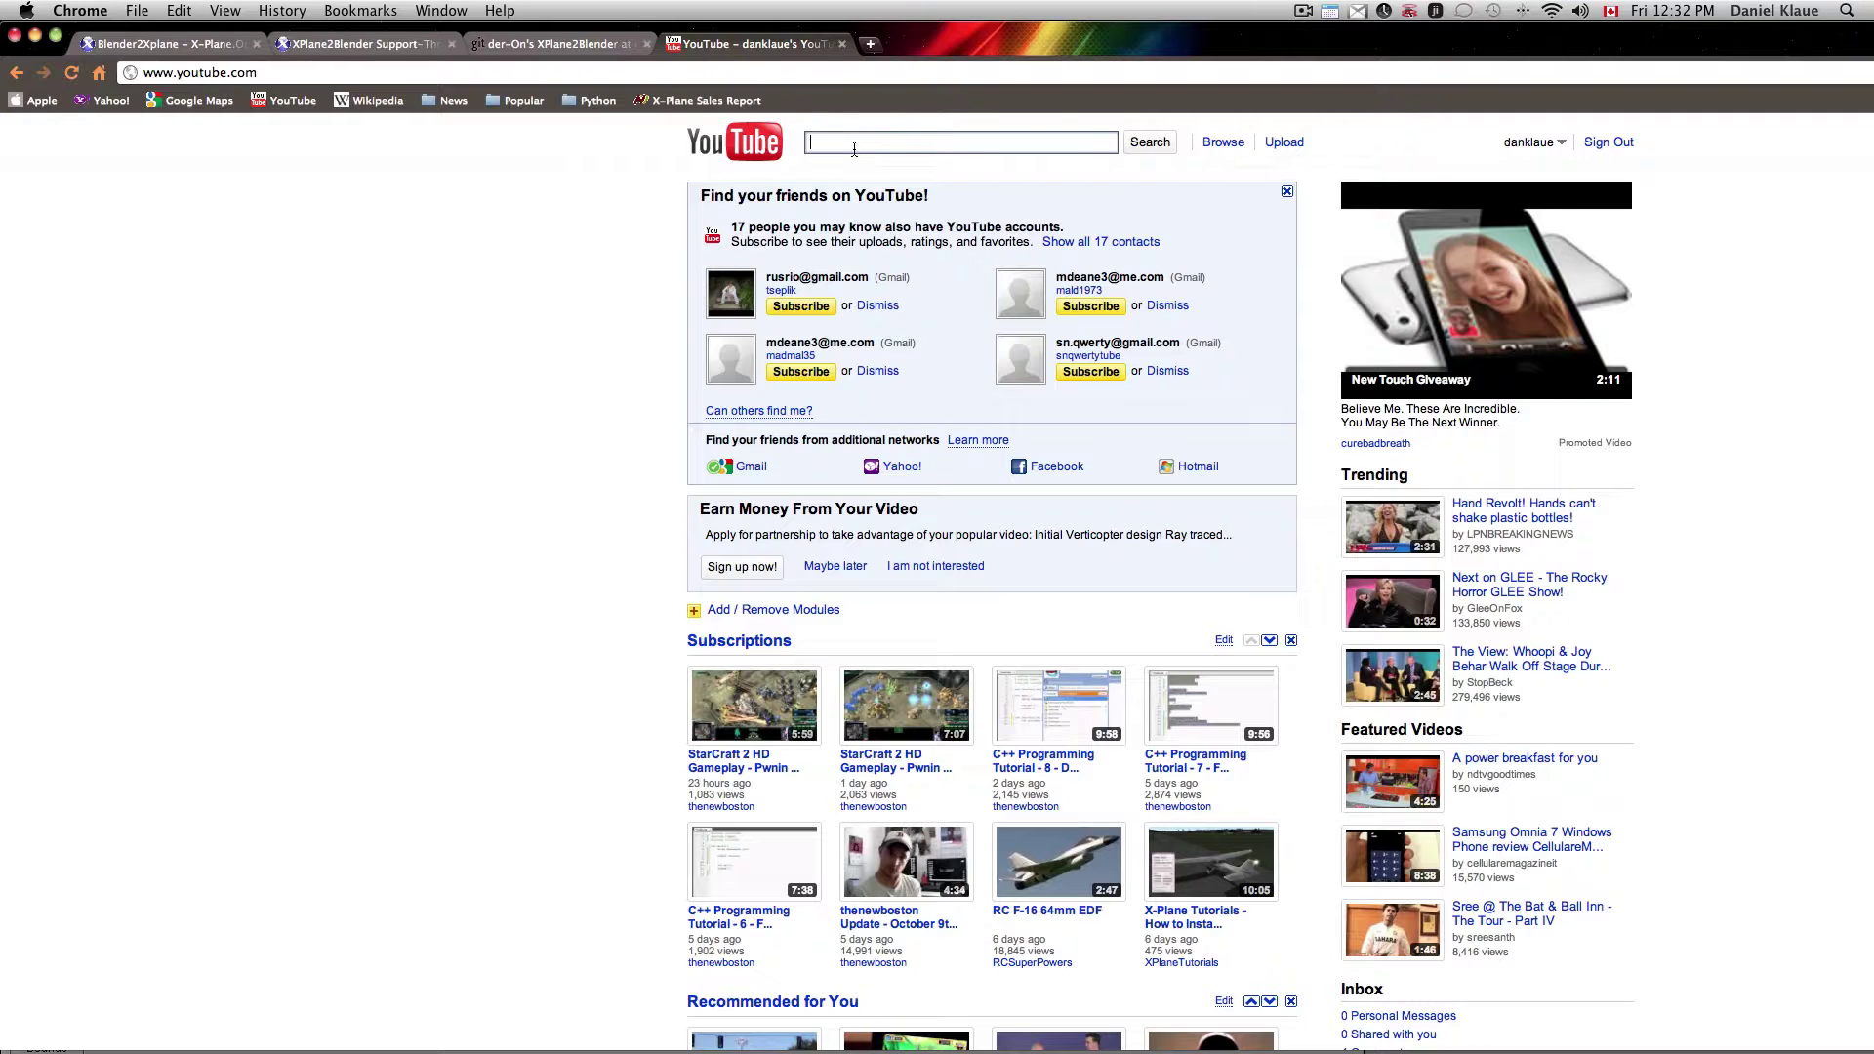
type("planem")
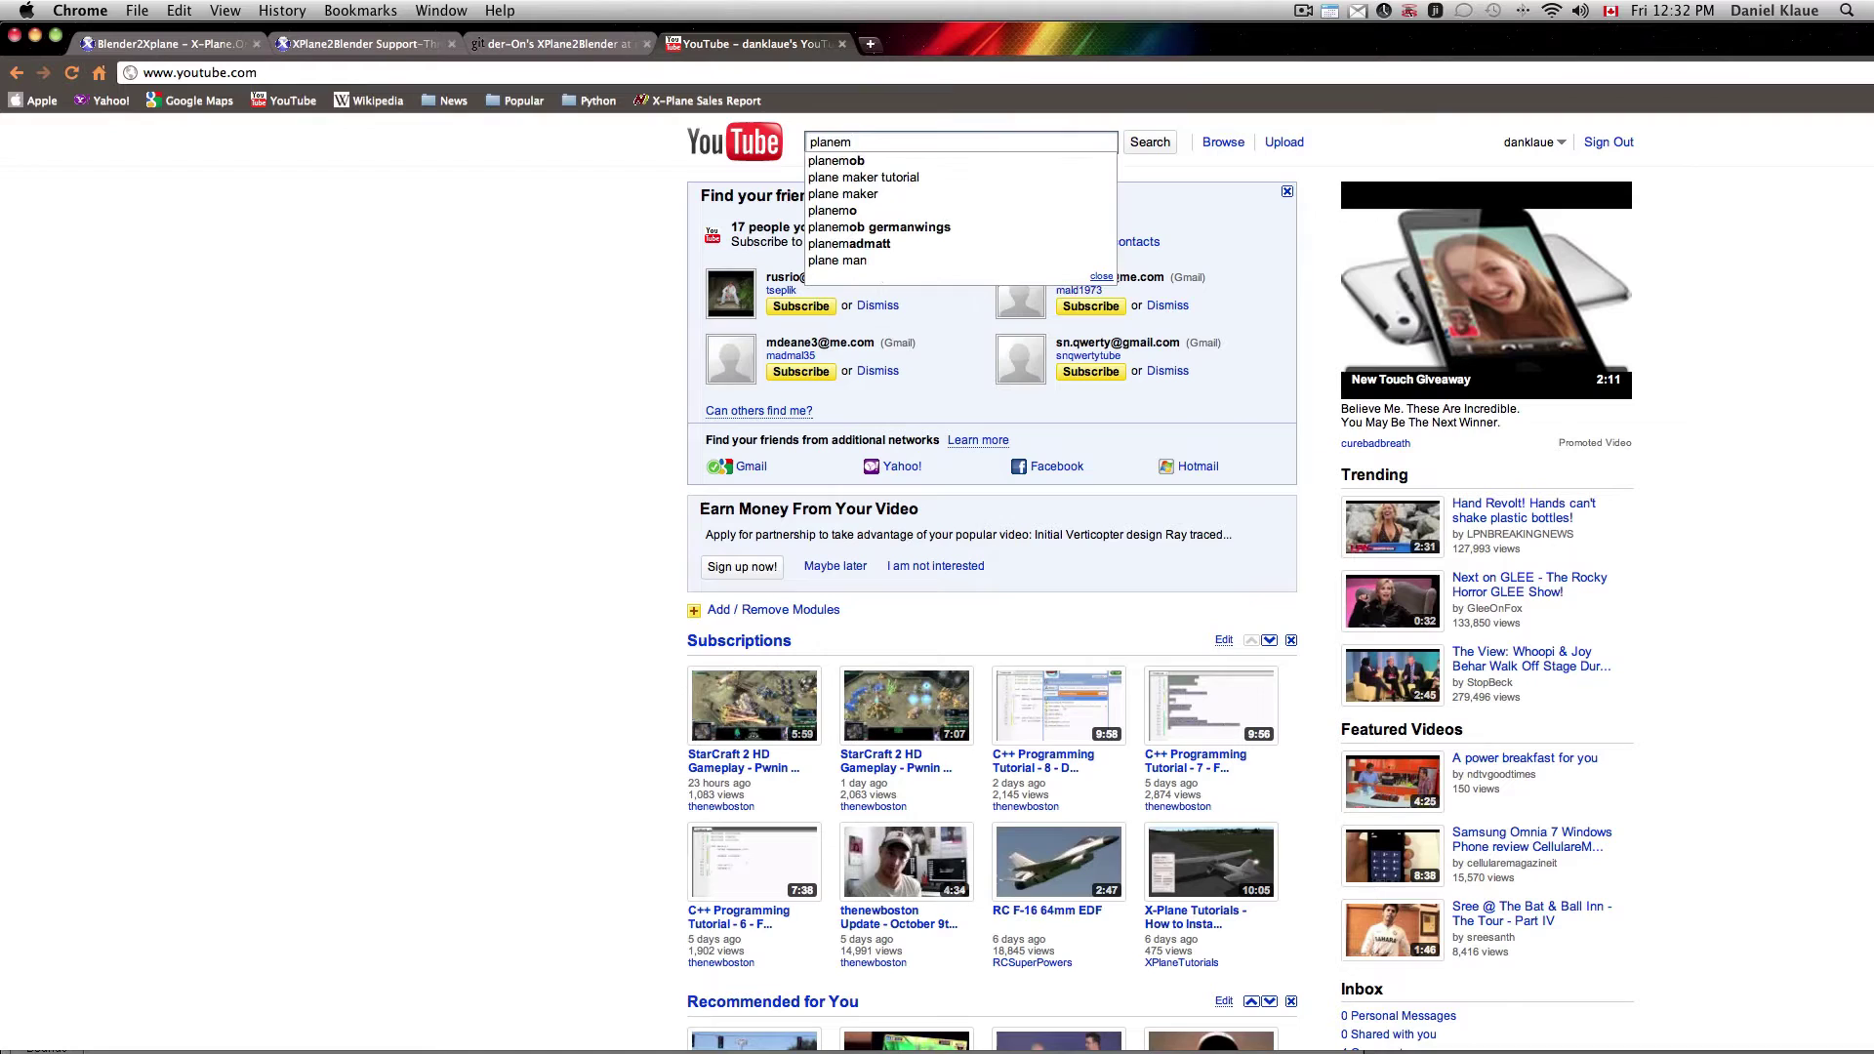
type("aker")
- Search YouTube for planemaker and open the PlaneMaker Tutorials playlist, pausing its ERJ 140 intro video
key("Return")
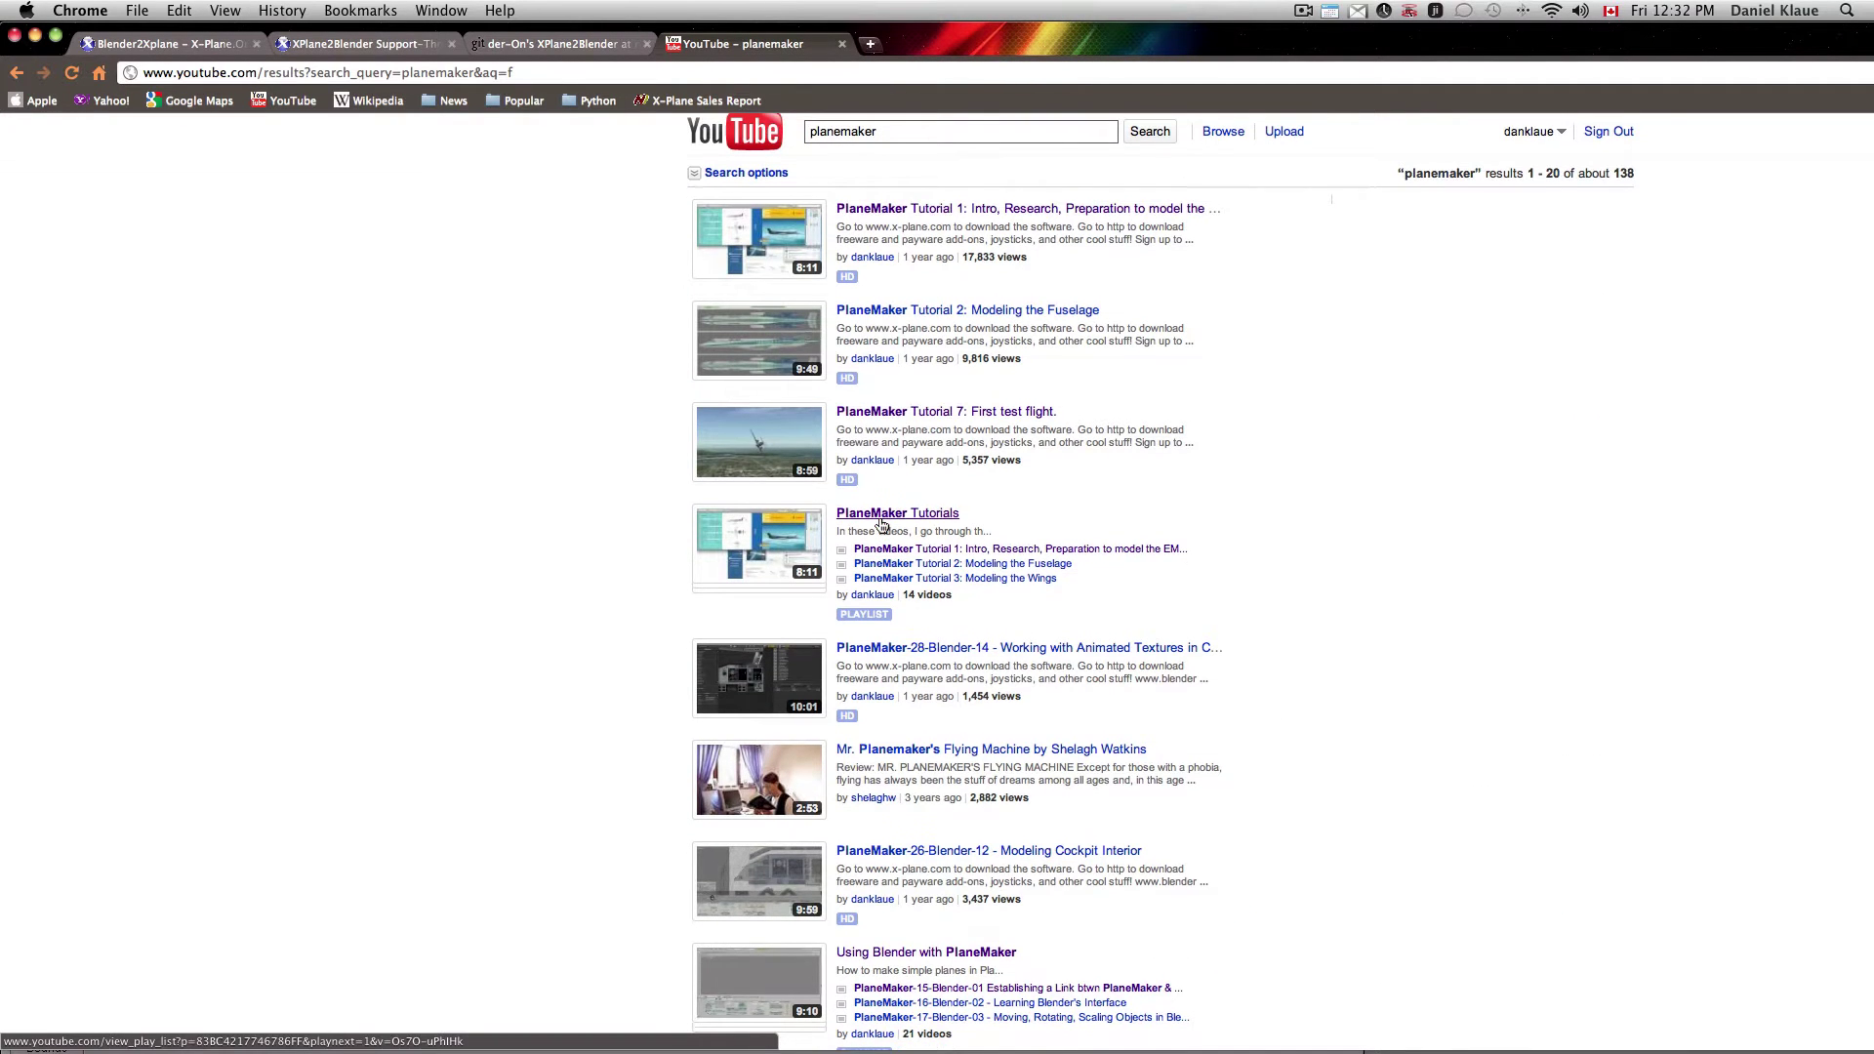
scroll(905, 480, "down", 1)
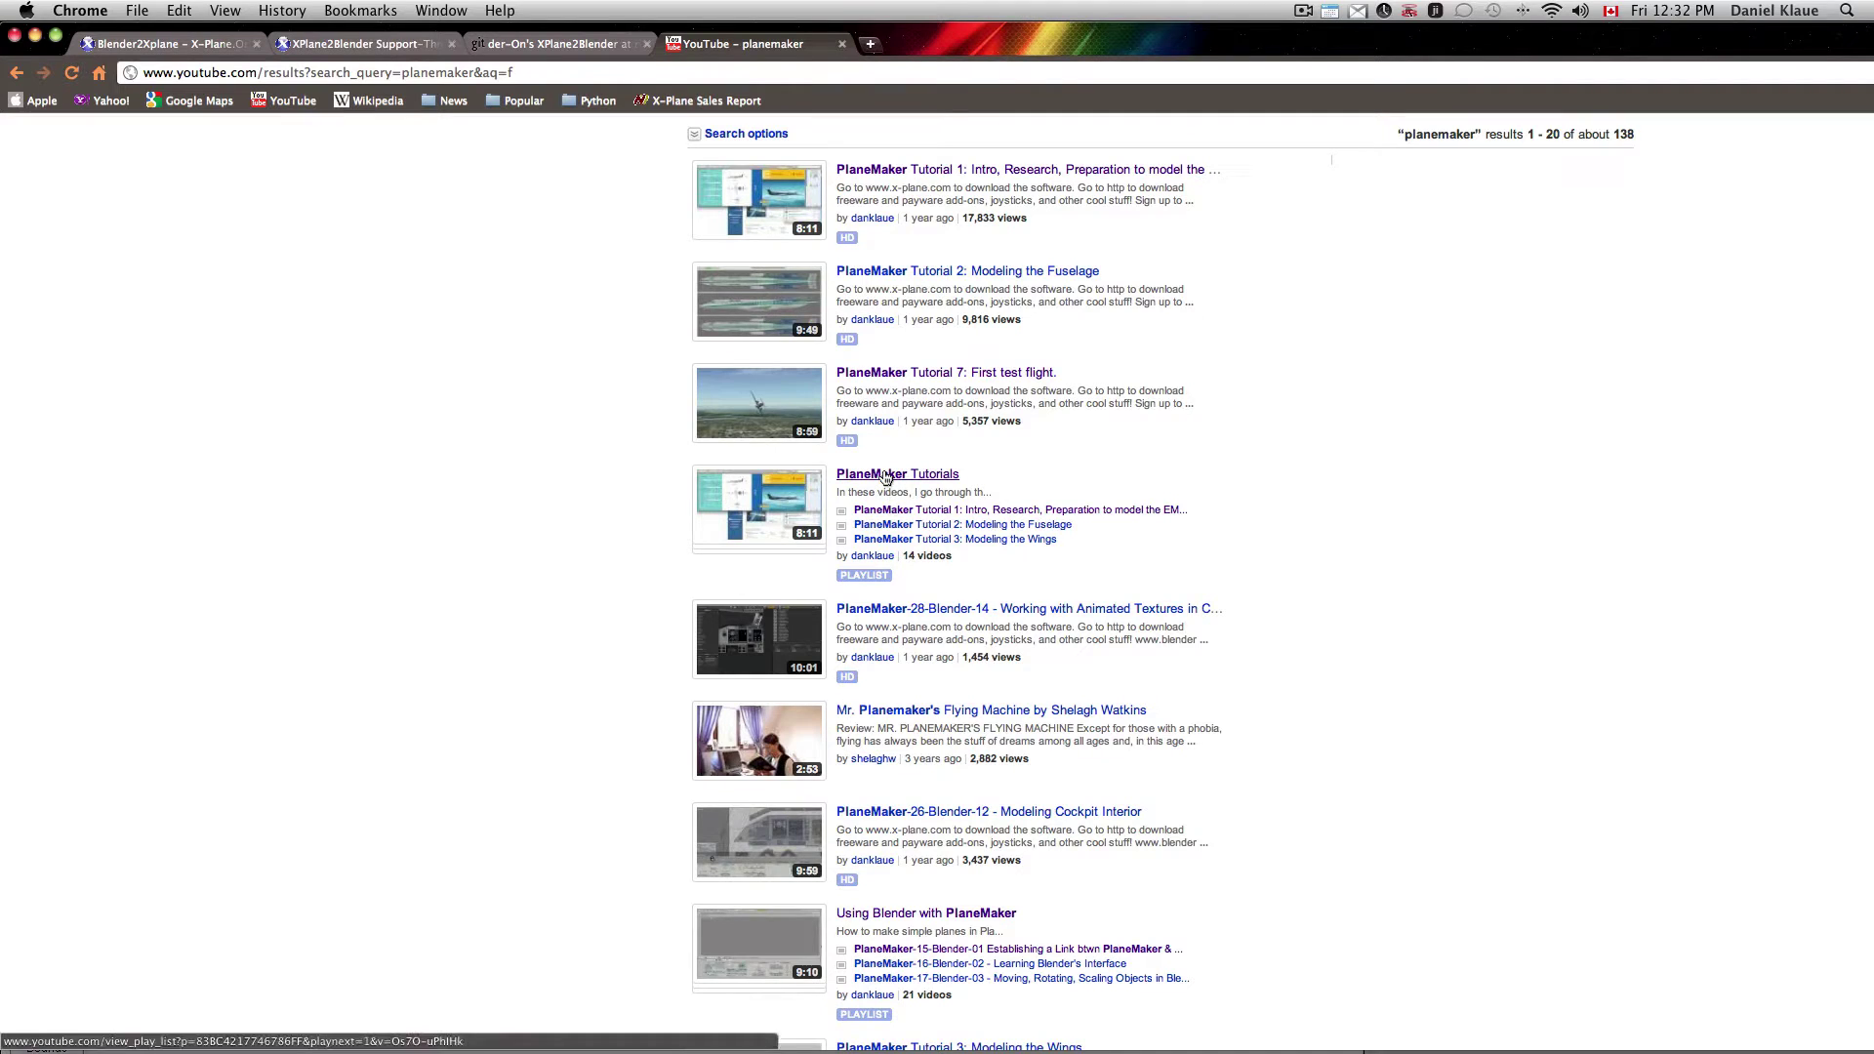
left_click(885, 477)
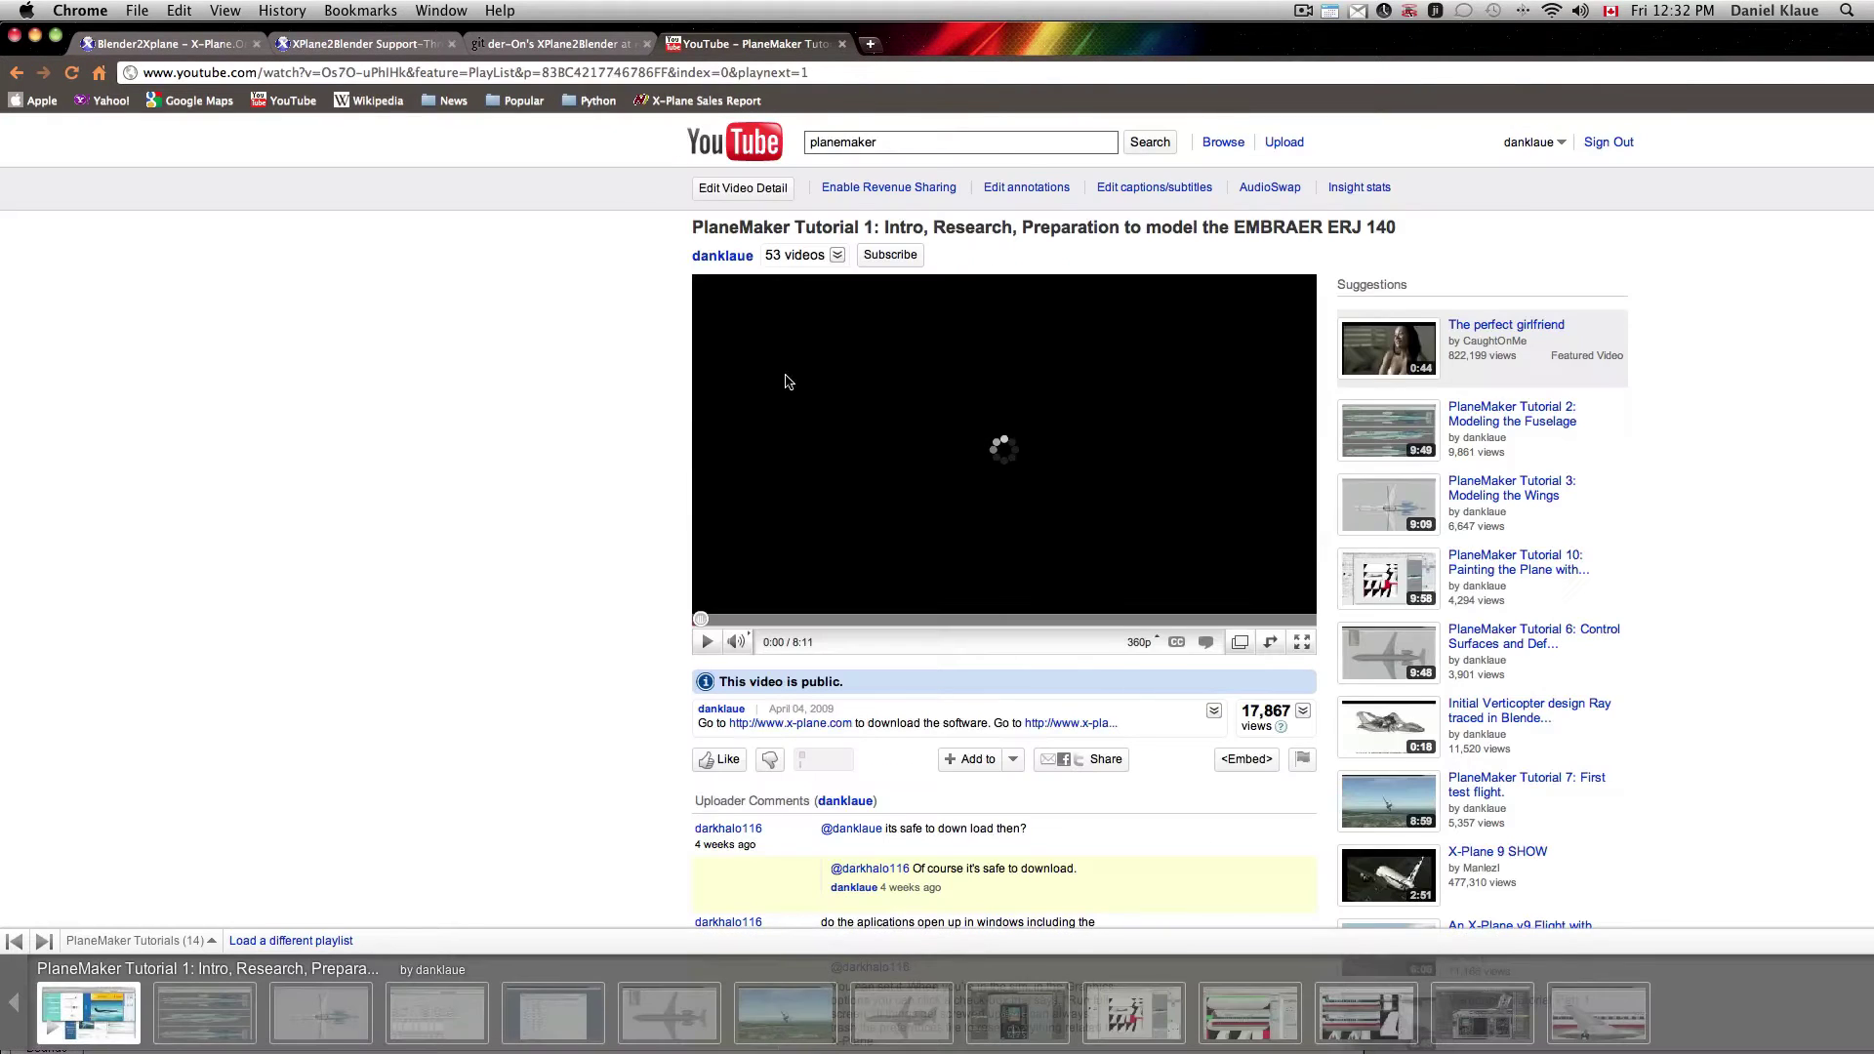
left_click(830, 468)
scroll(1268, 293, "down", 4)
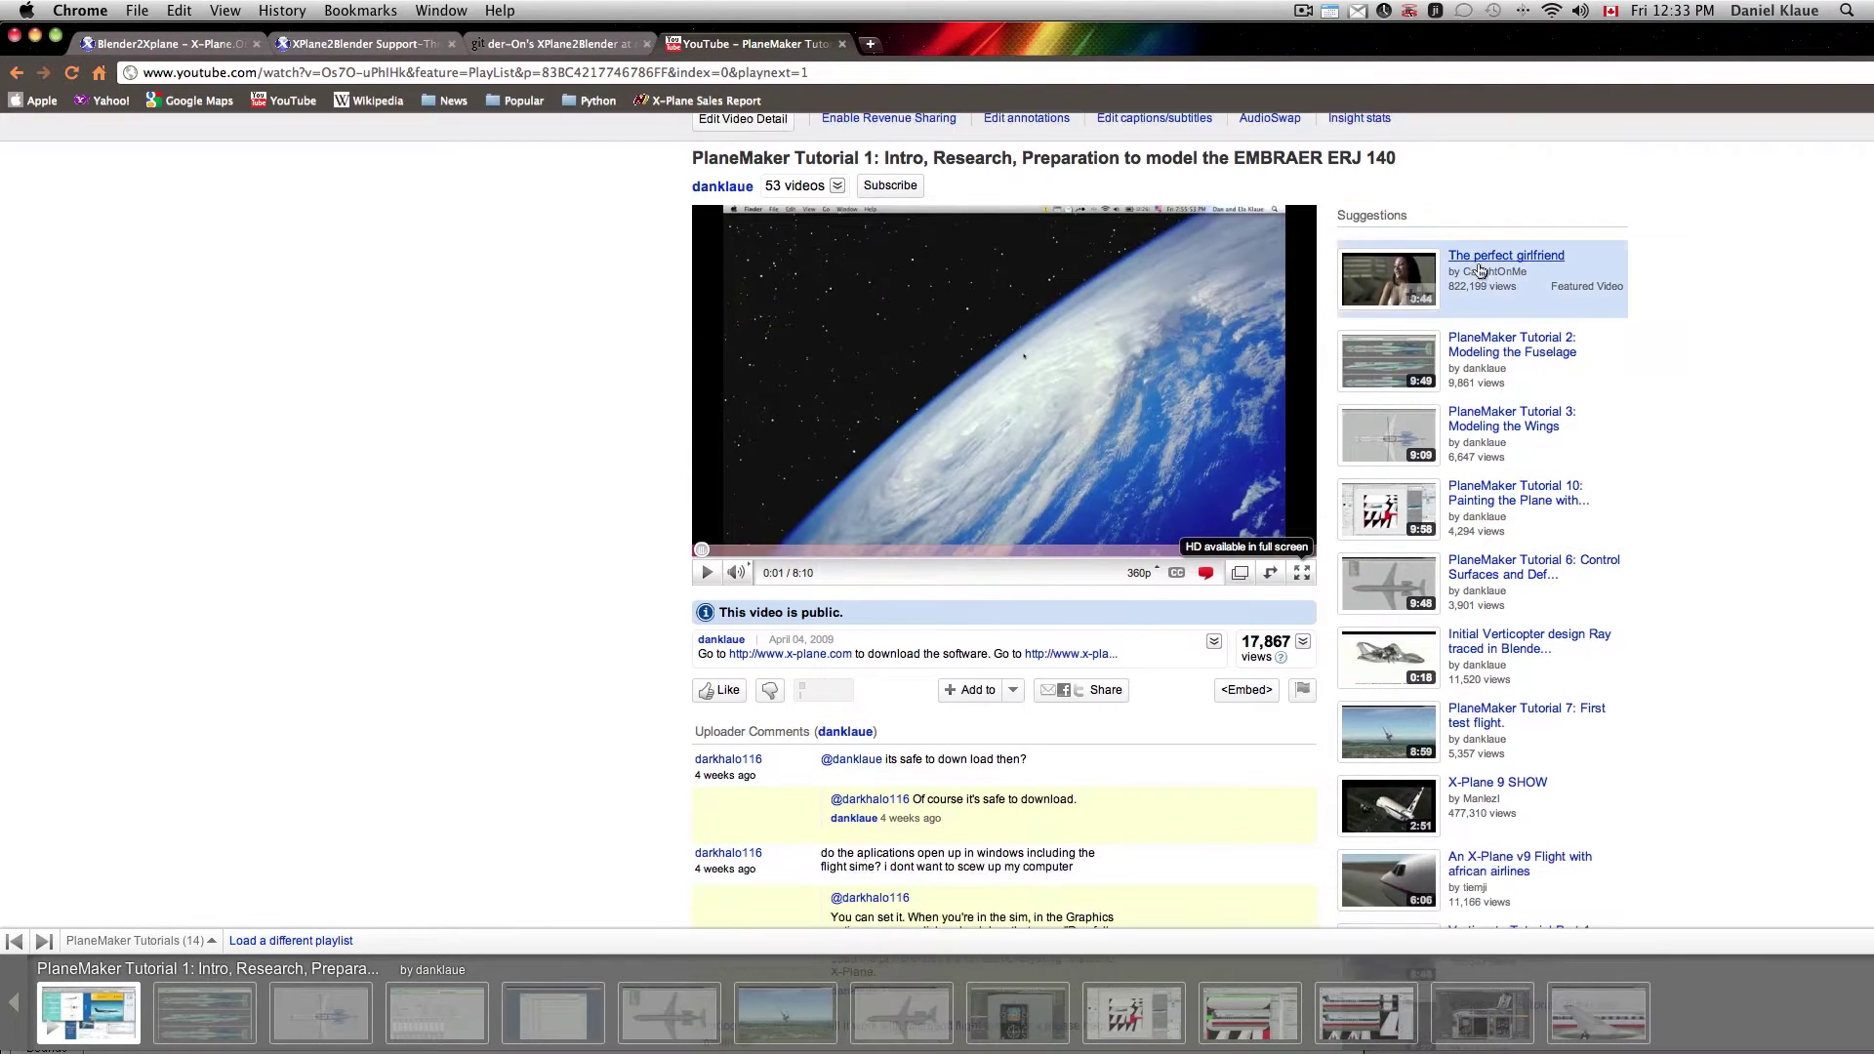
scroll(1171, 390, "up", 4)
scroll(945, 673, "down", 1)
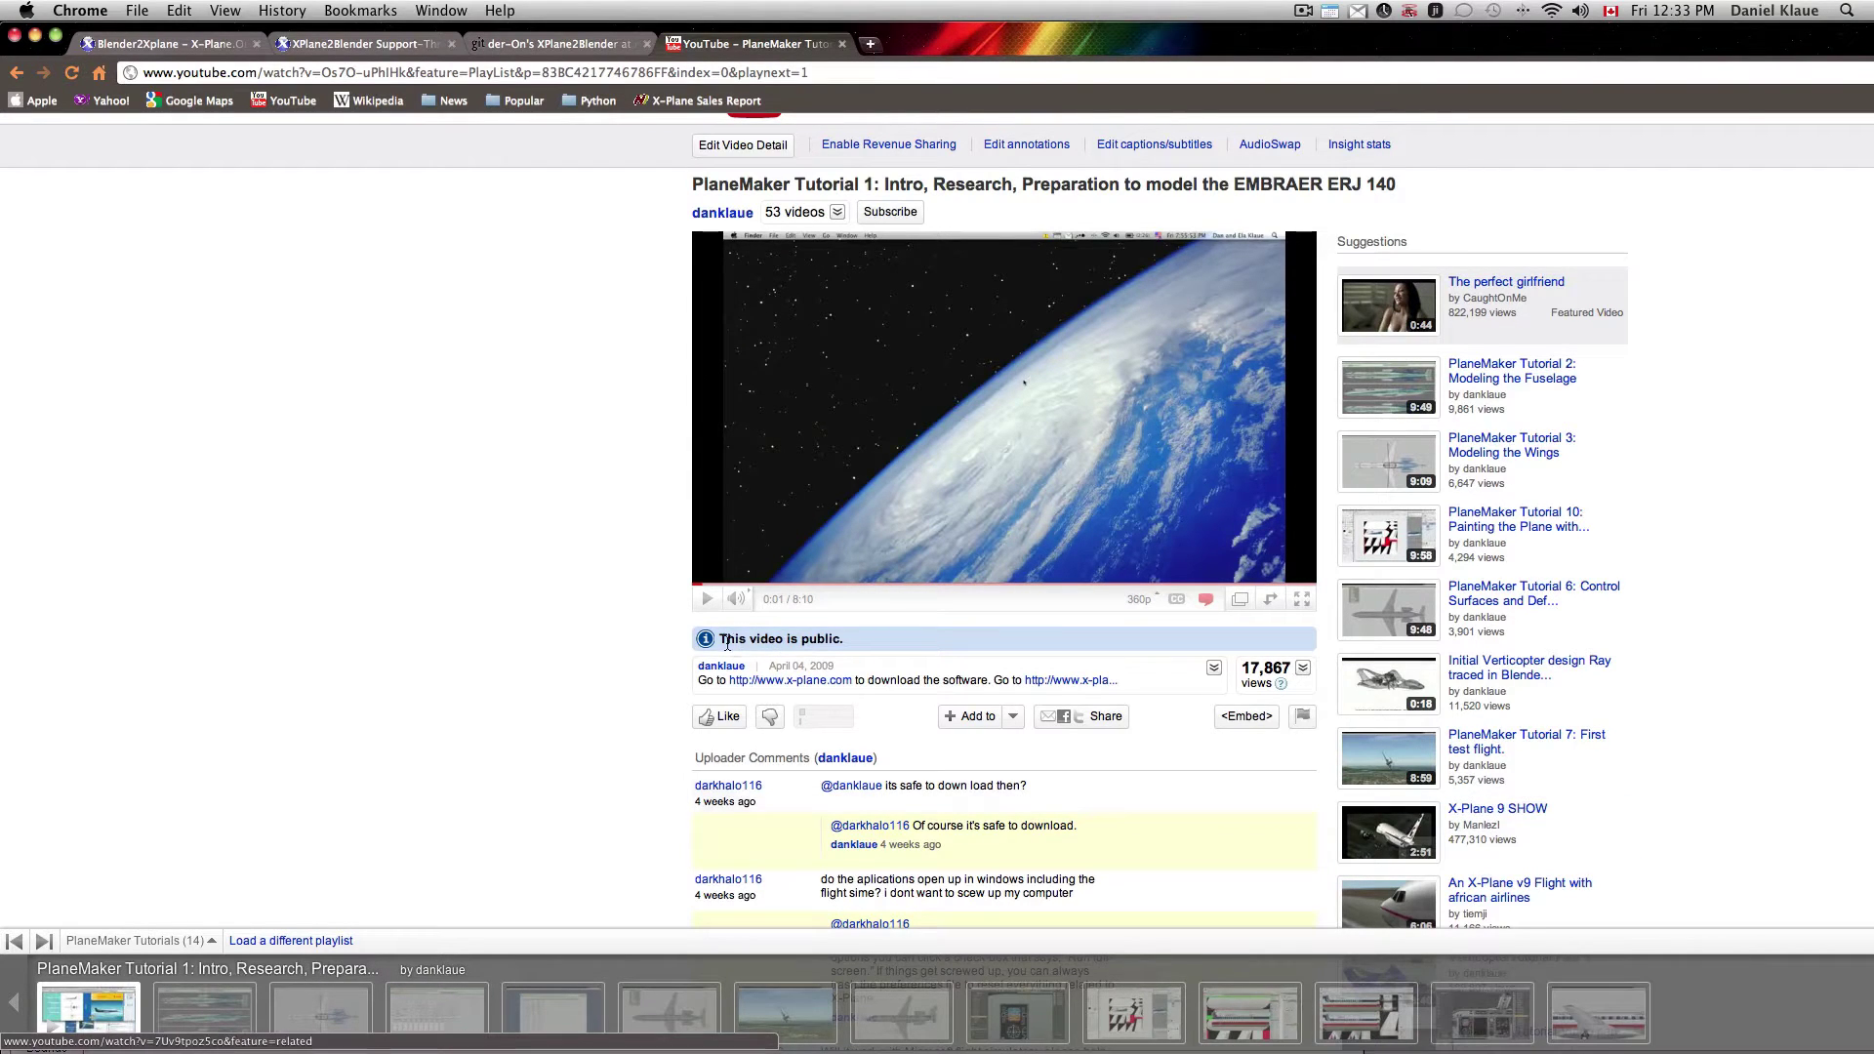
- Return to the planemaker search results and open the Using Blender with PlaneMaker playlist
left_click(16, 73)
scroll(809, 202, "up", 1)
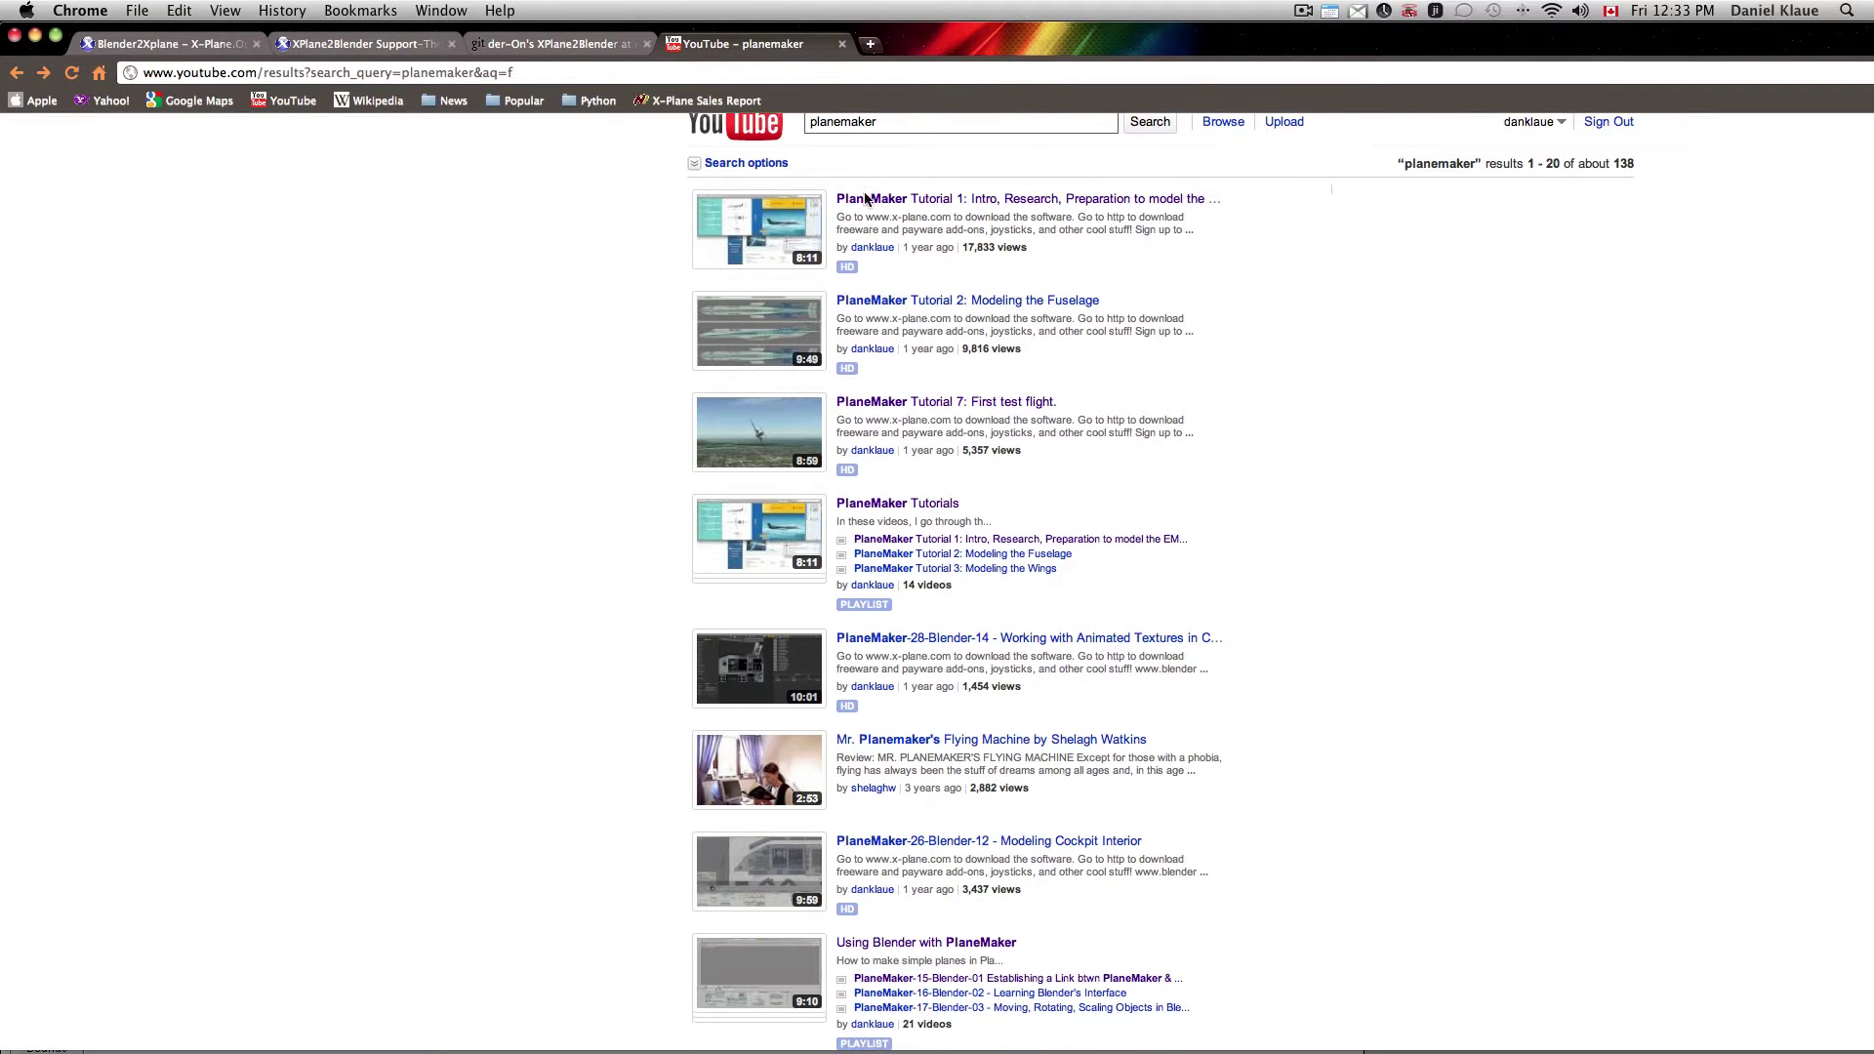
scroll(907, 716, "down", 5)
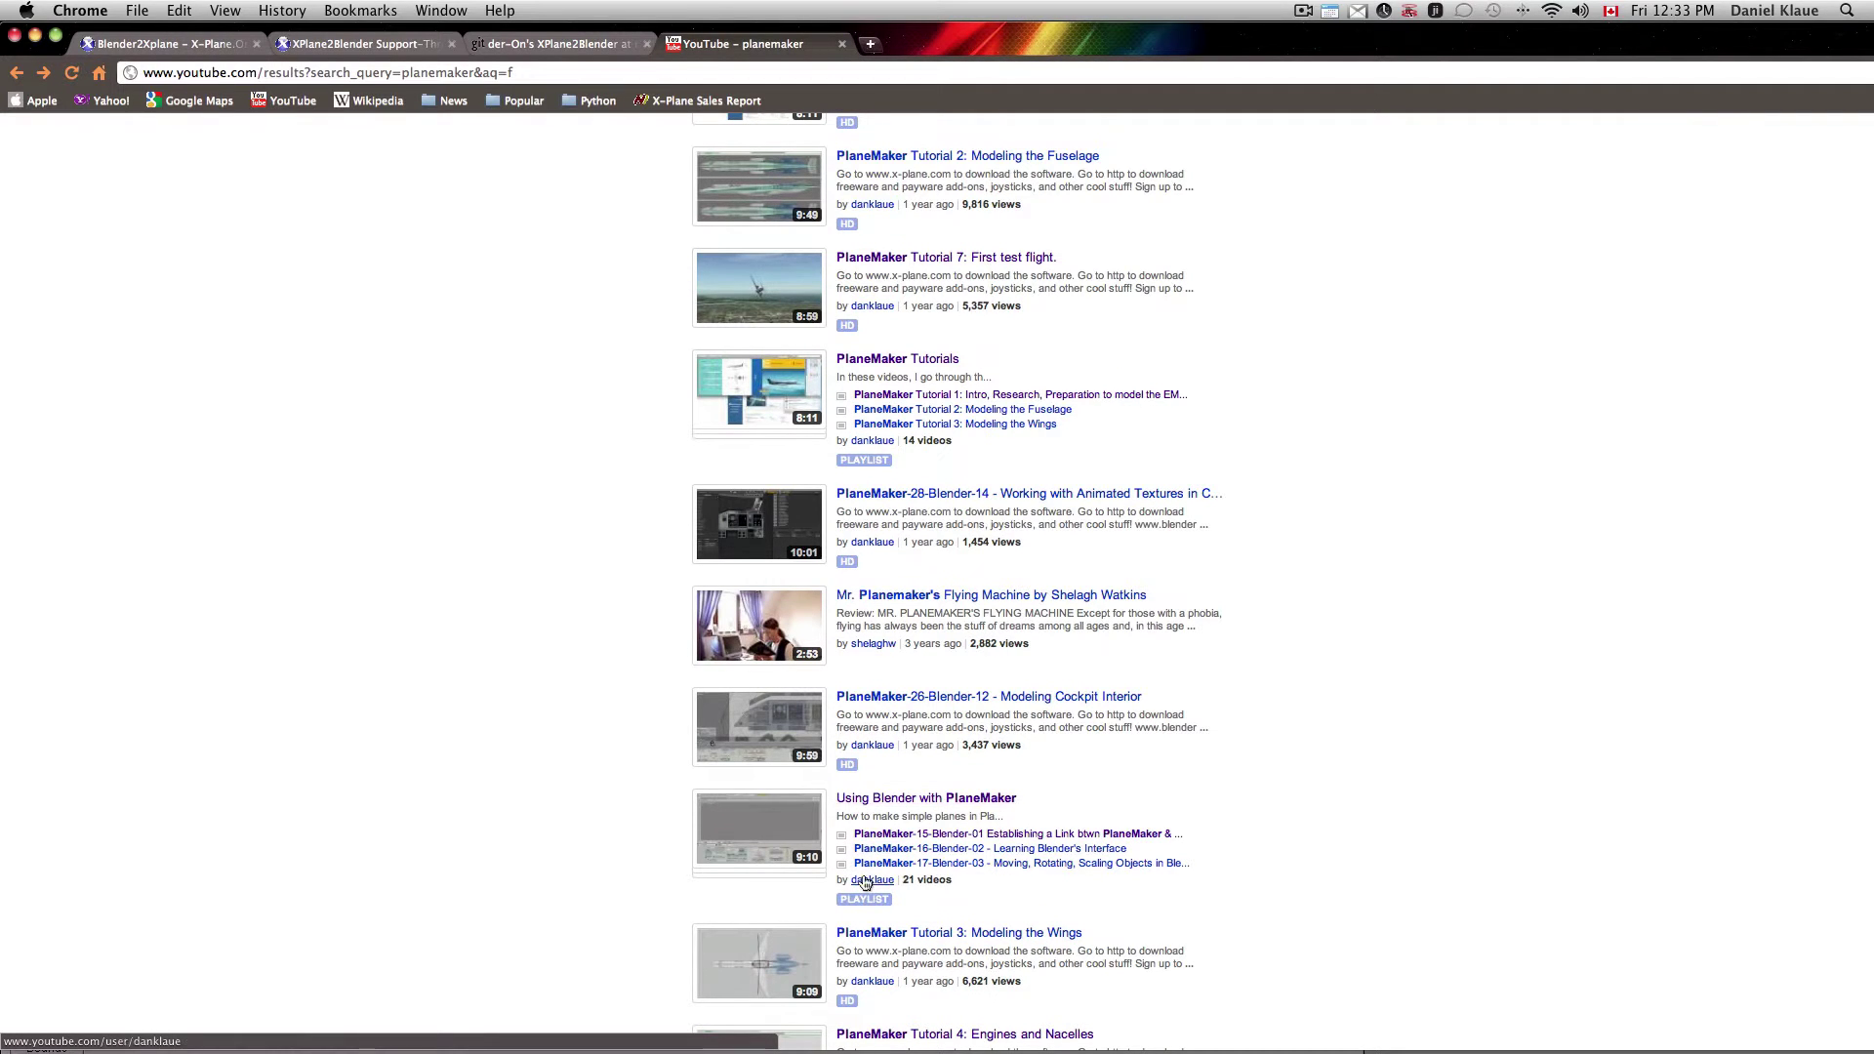
left_click(888, 800)
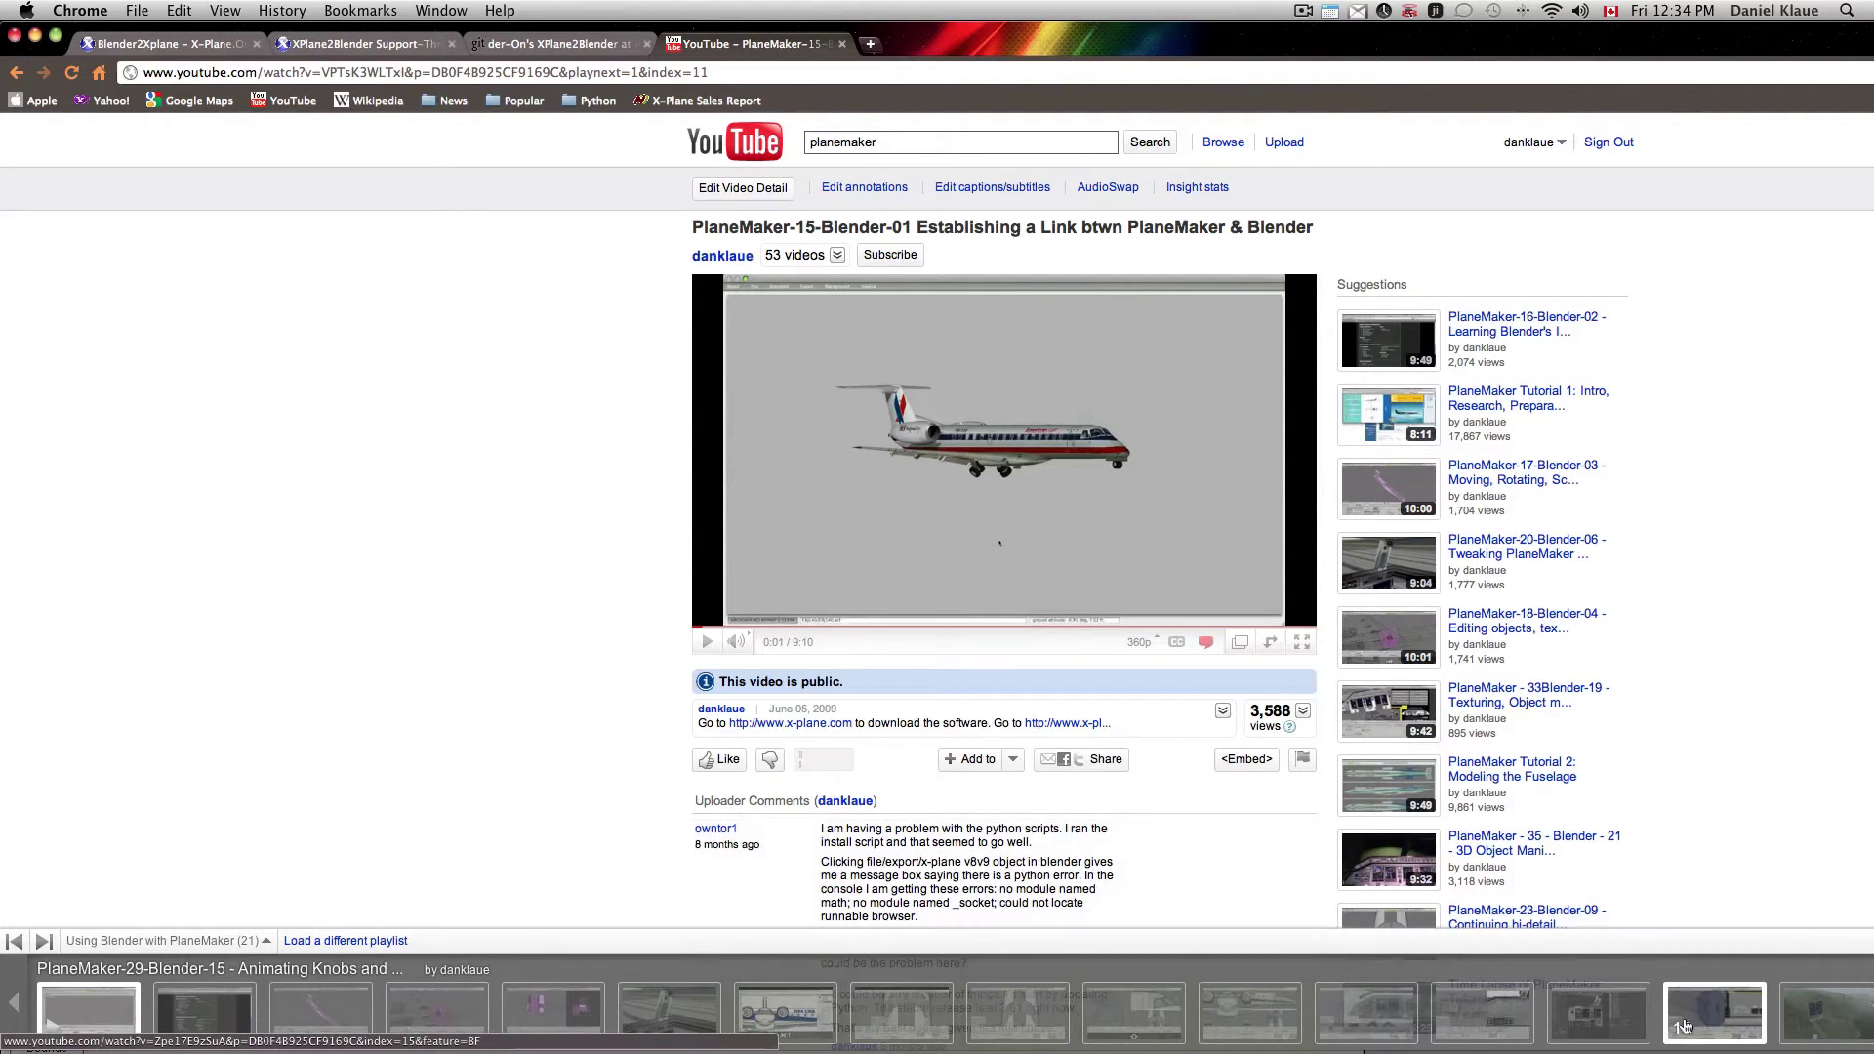
- Open the PlaneMaker-34 3D Object Manipulators video, seek to 05:41, and view it full screen
left_click(1736, 1017)
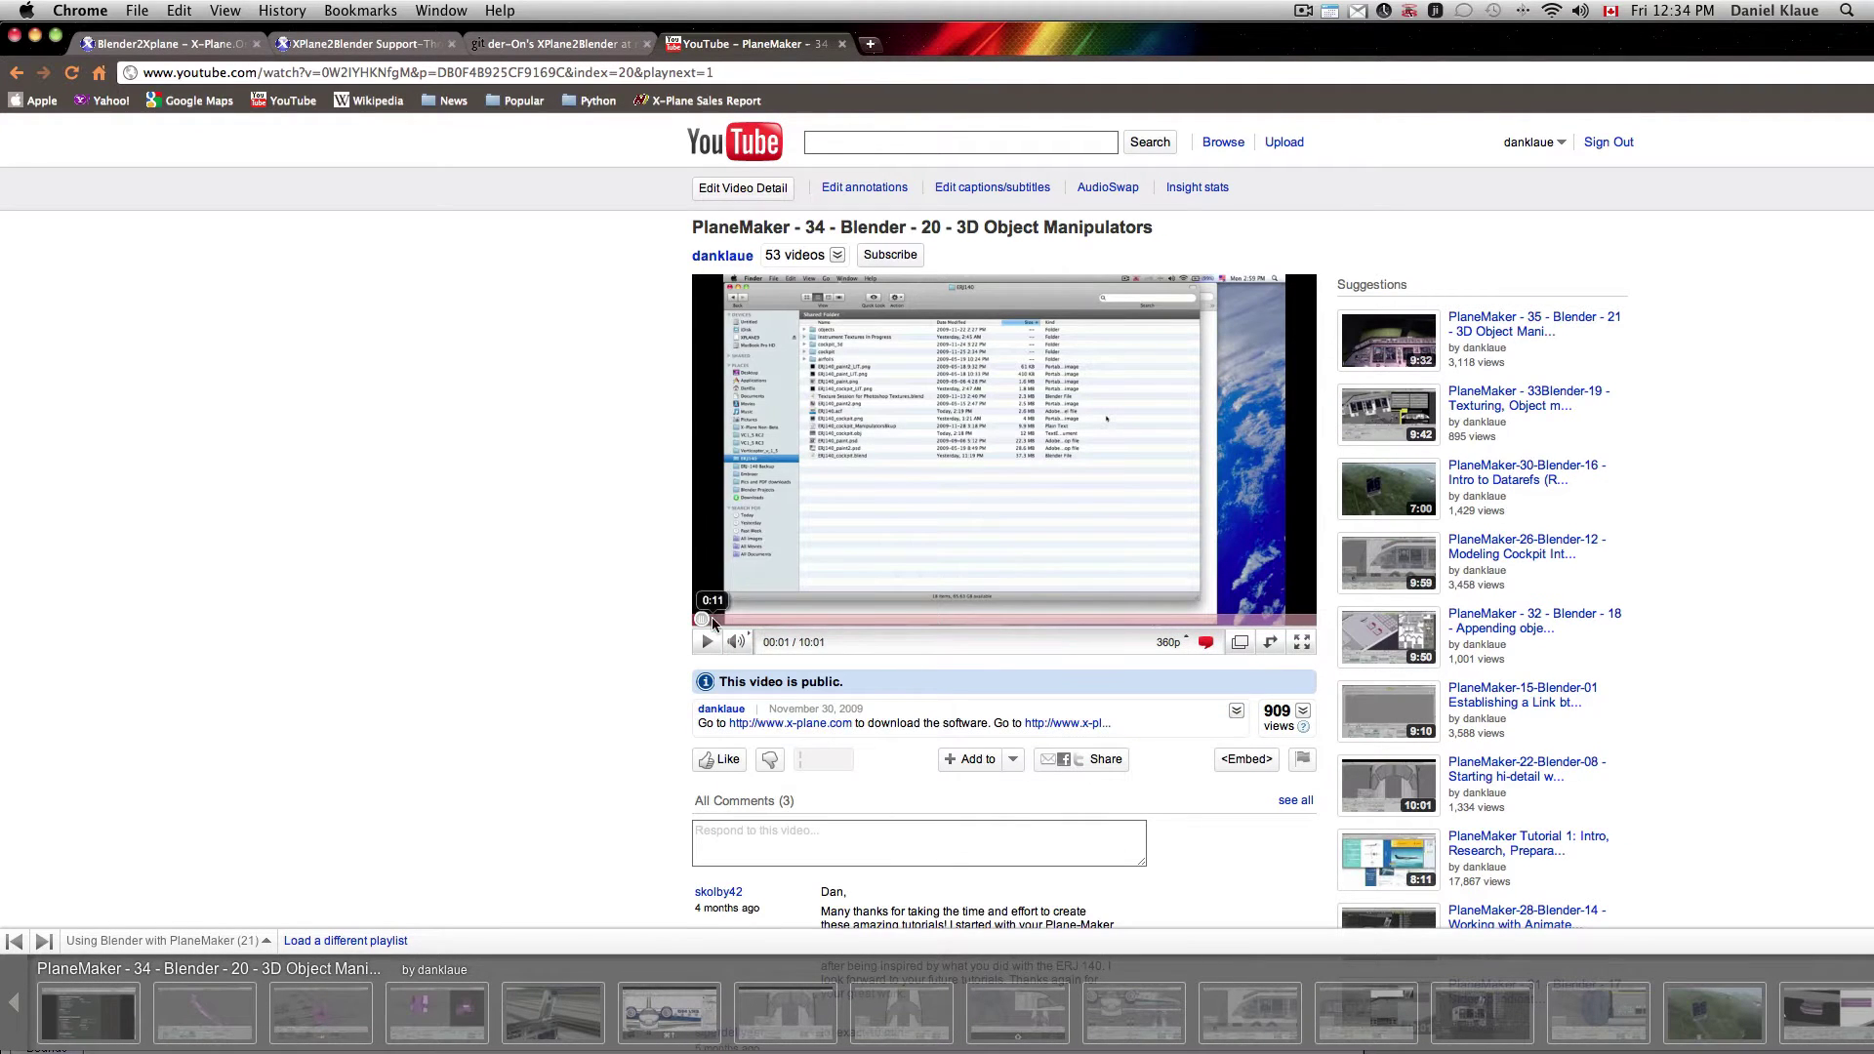
left_click(713, 618)
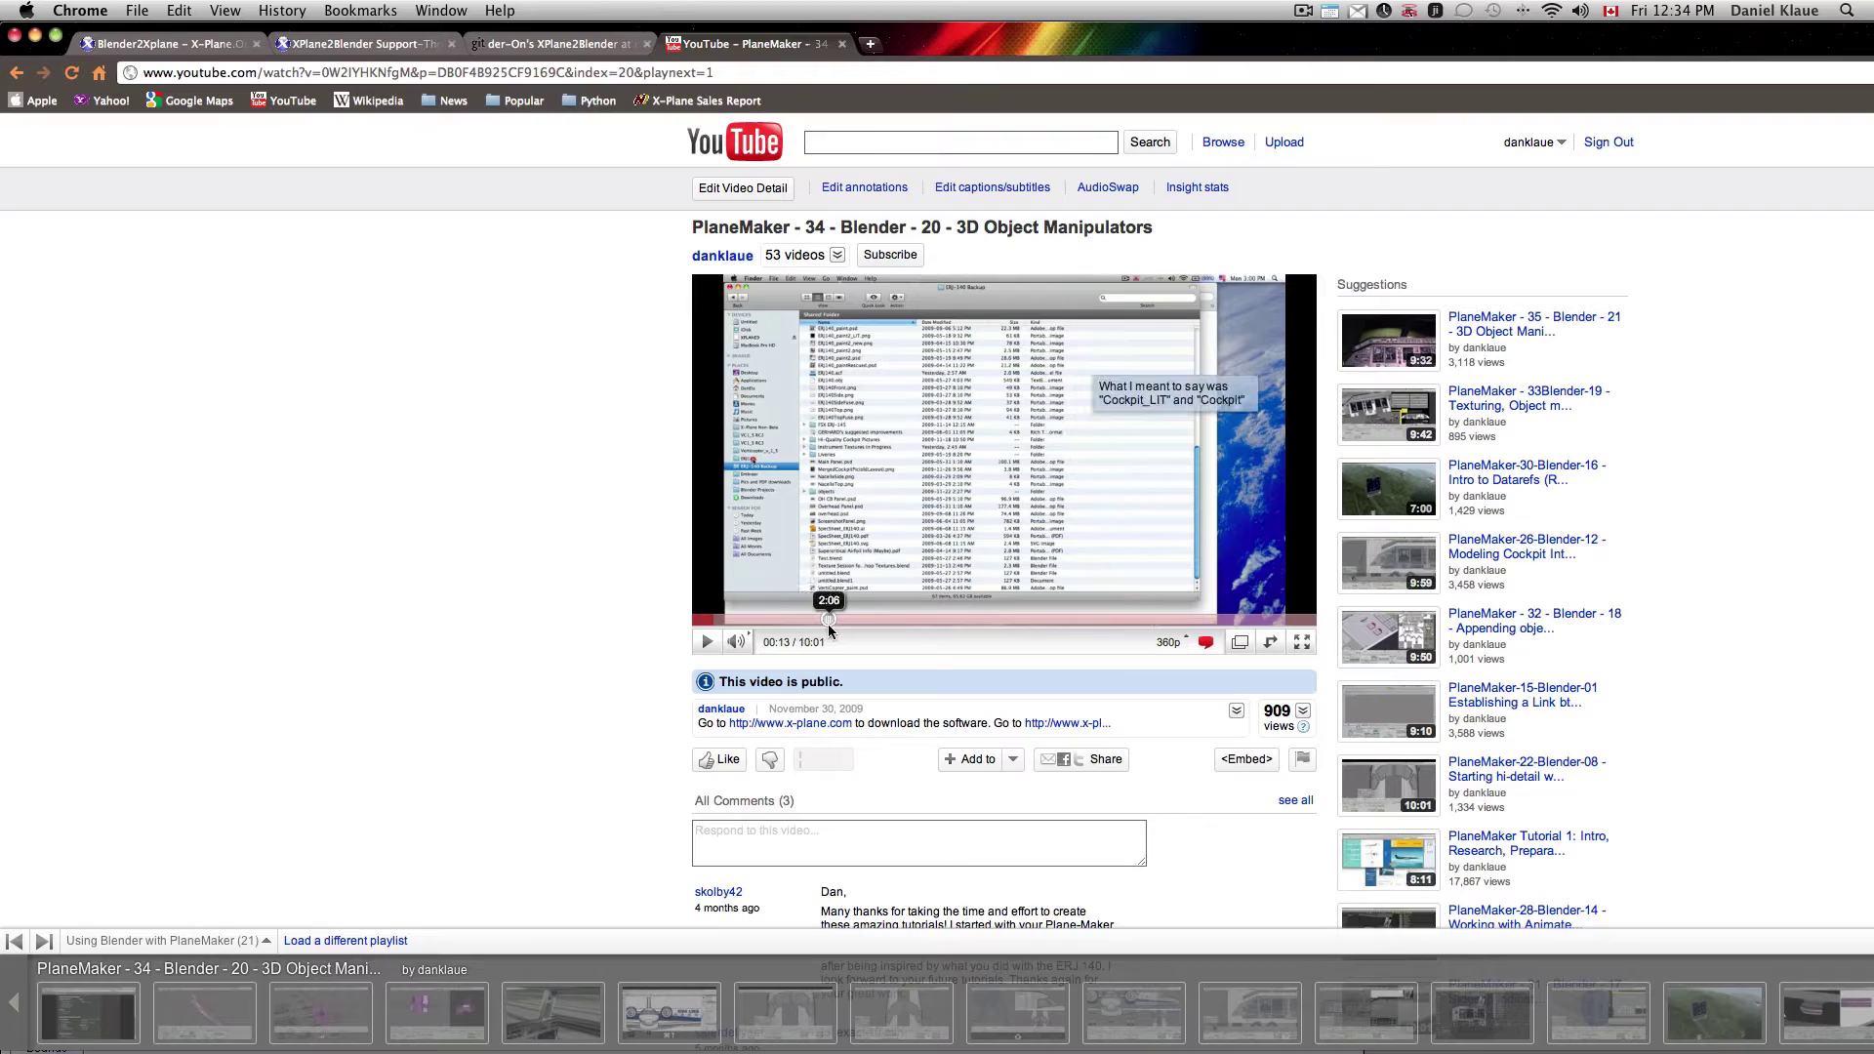
left_click(930, 618)
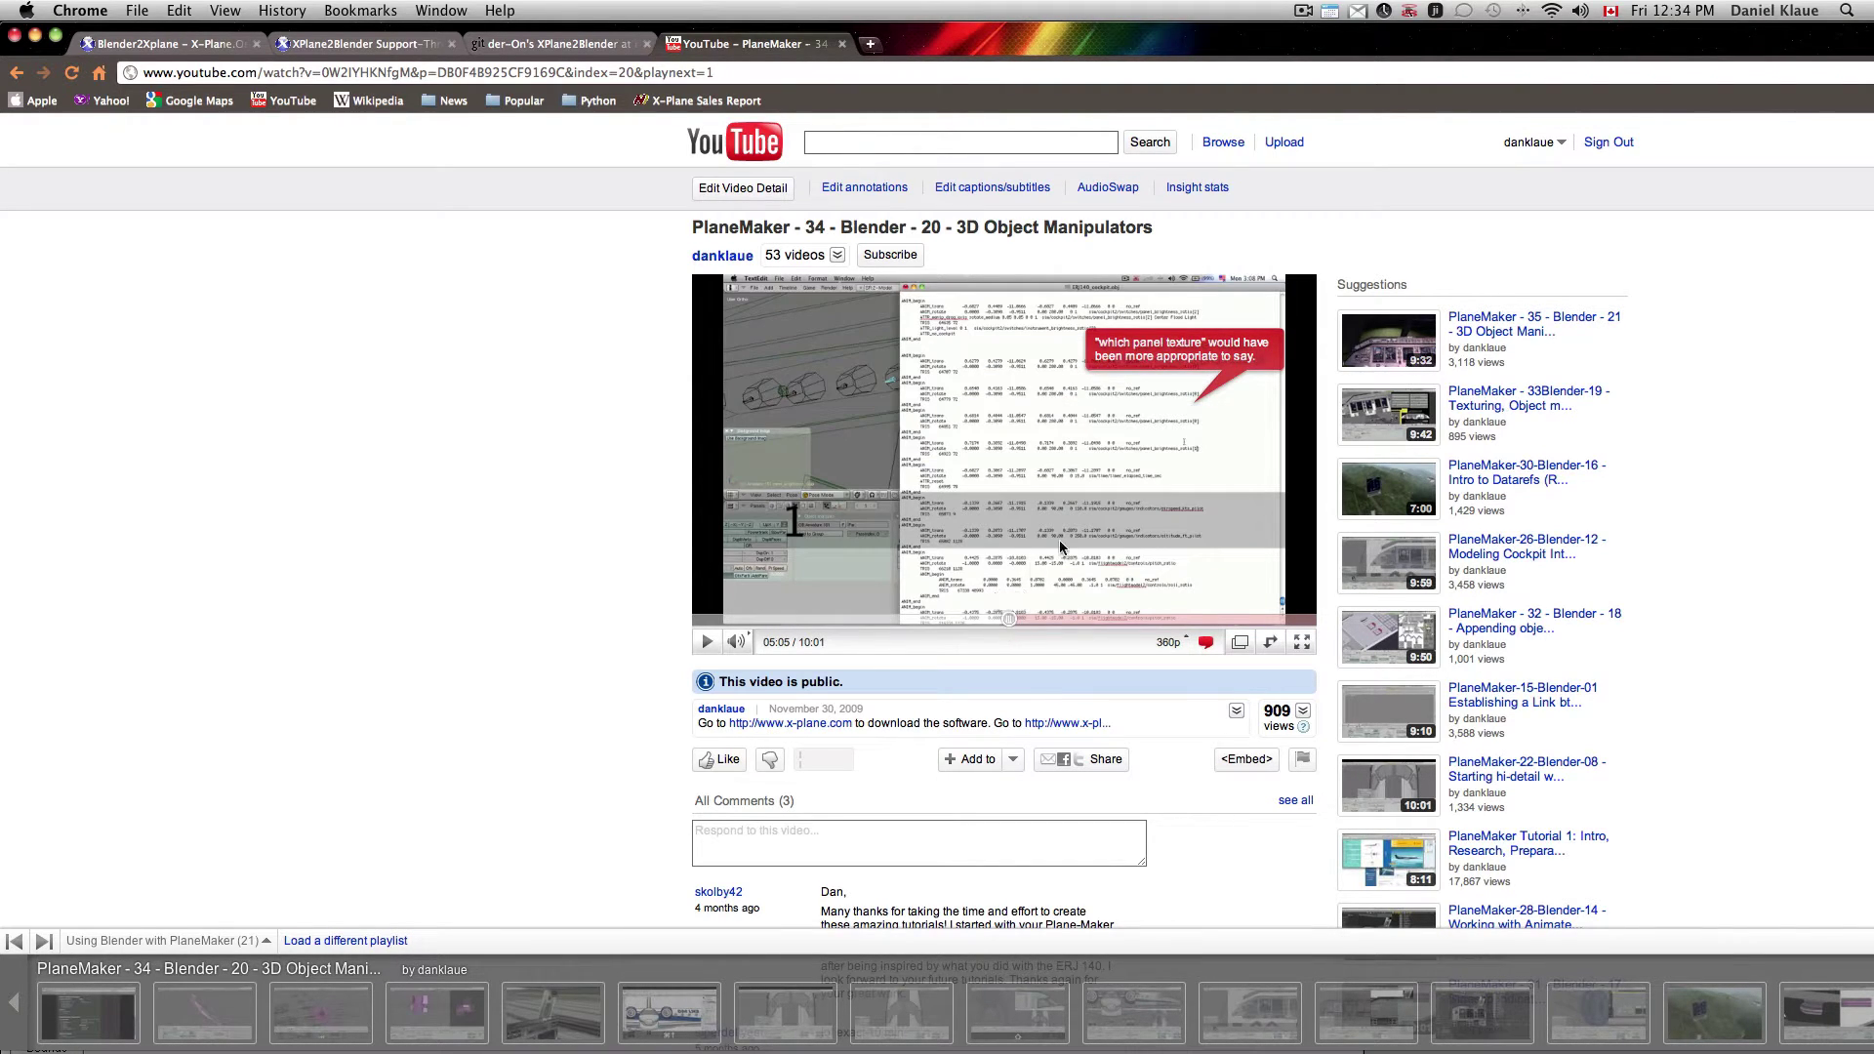
left_click(1046, 618)
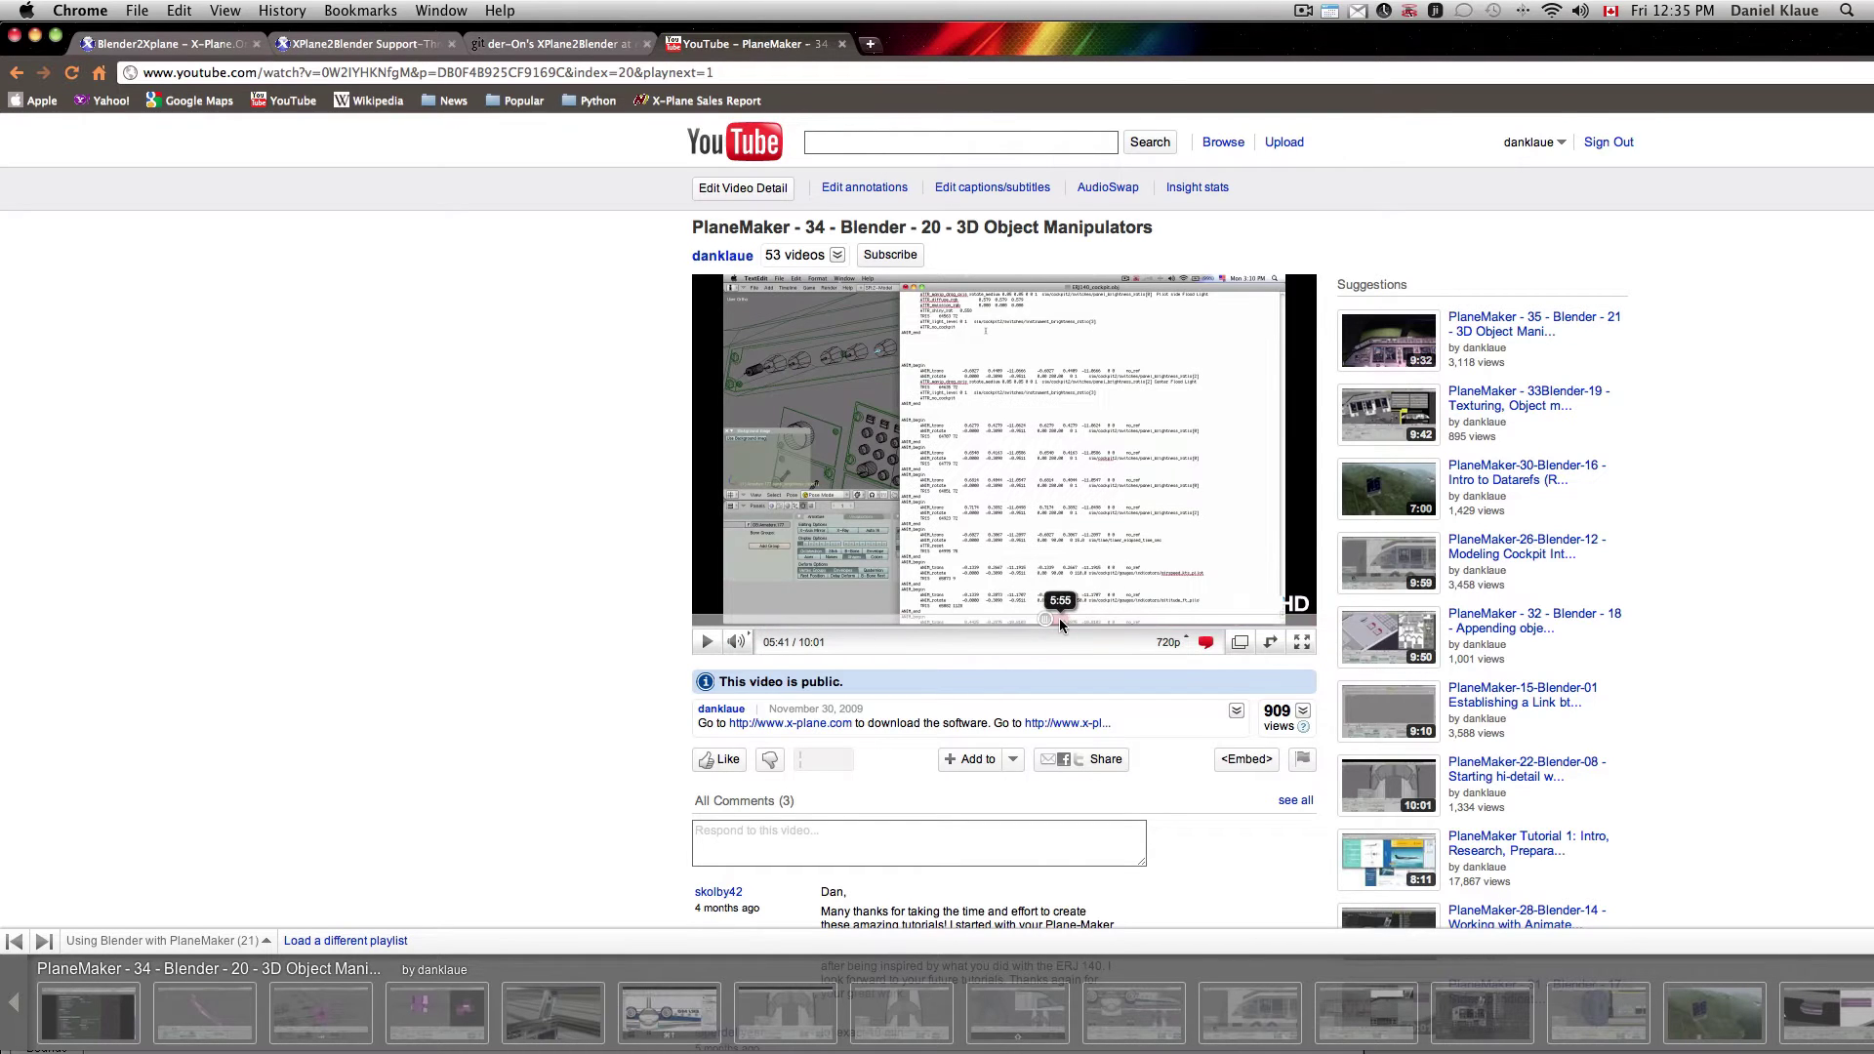
left_click(1302, 641)
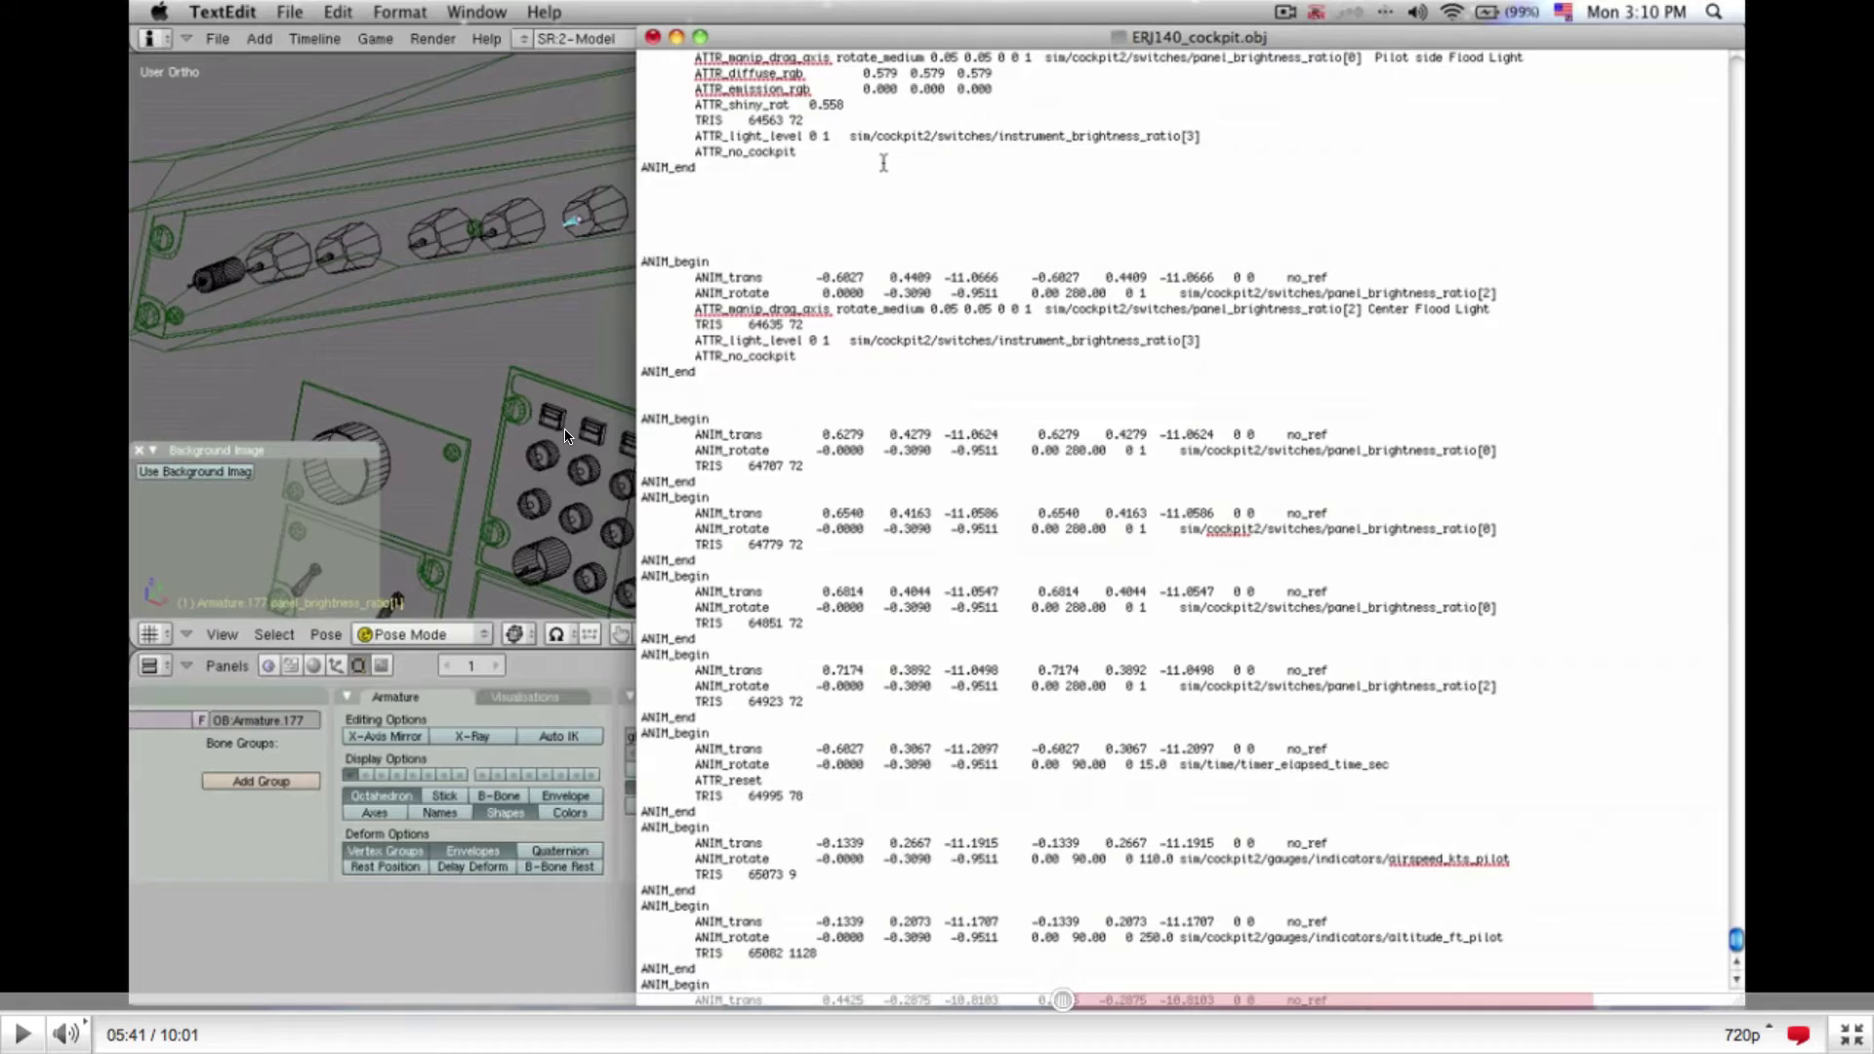
key("Escape")
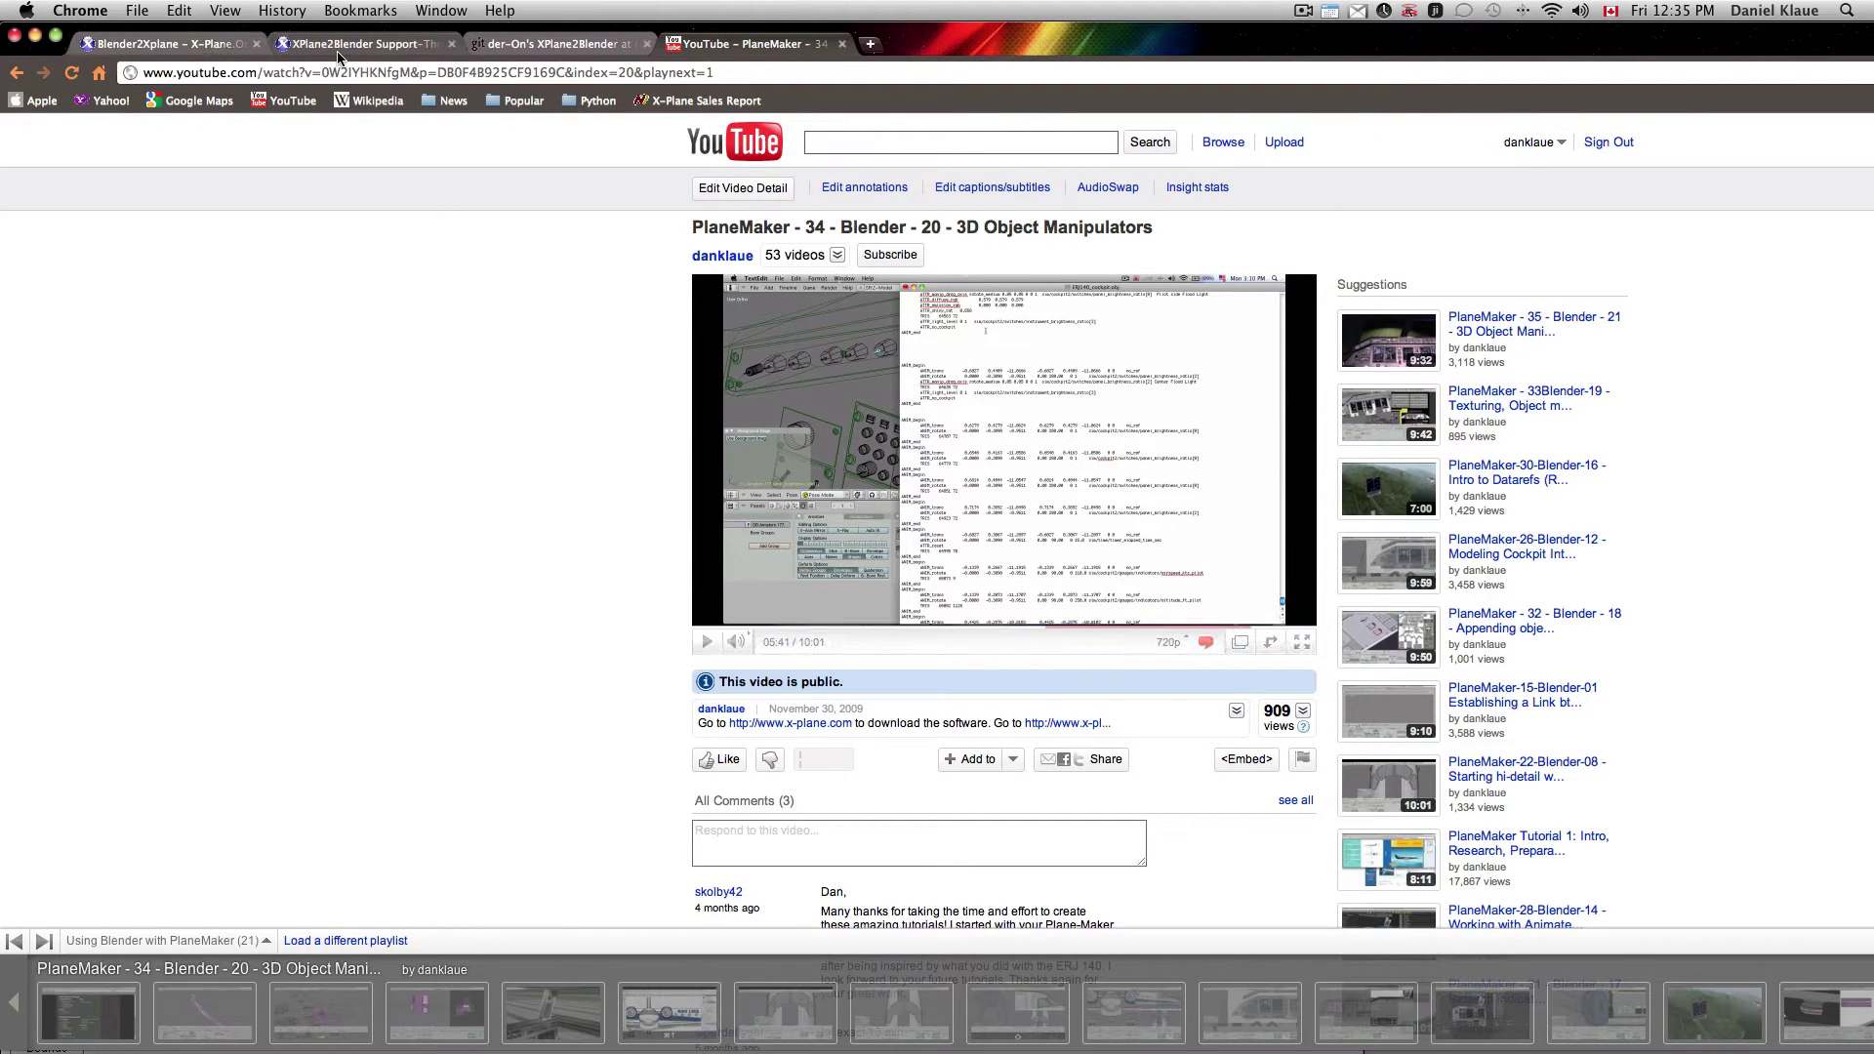
- Switch to the XPlane2Blender Support-Thread forum tab and scroll up through it
left_click(539, 47)
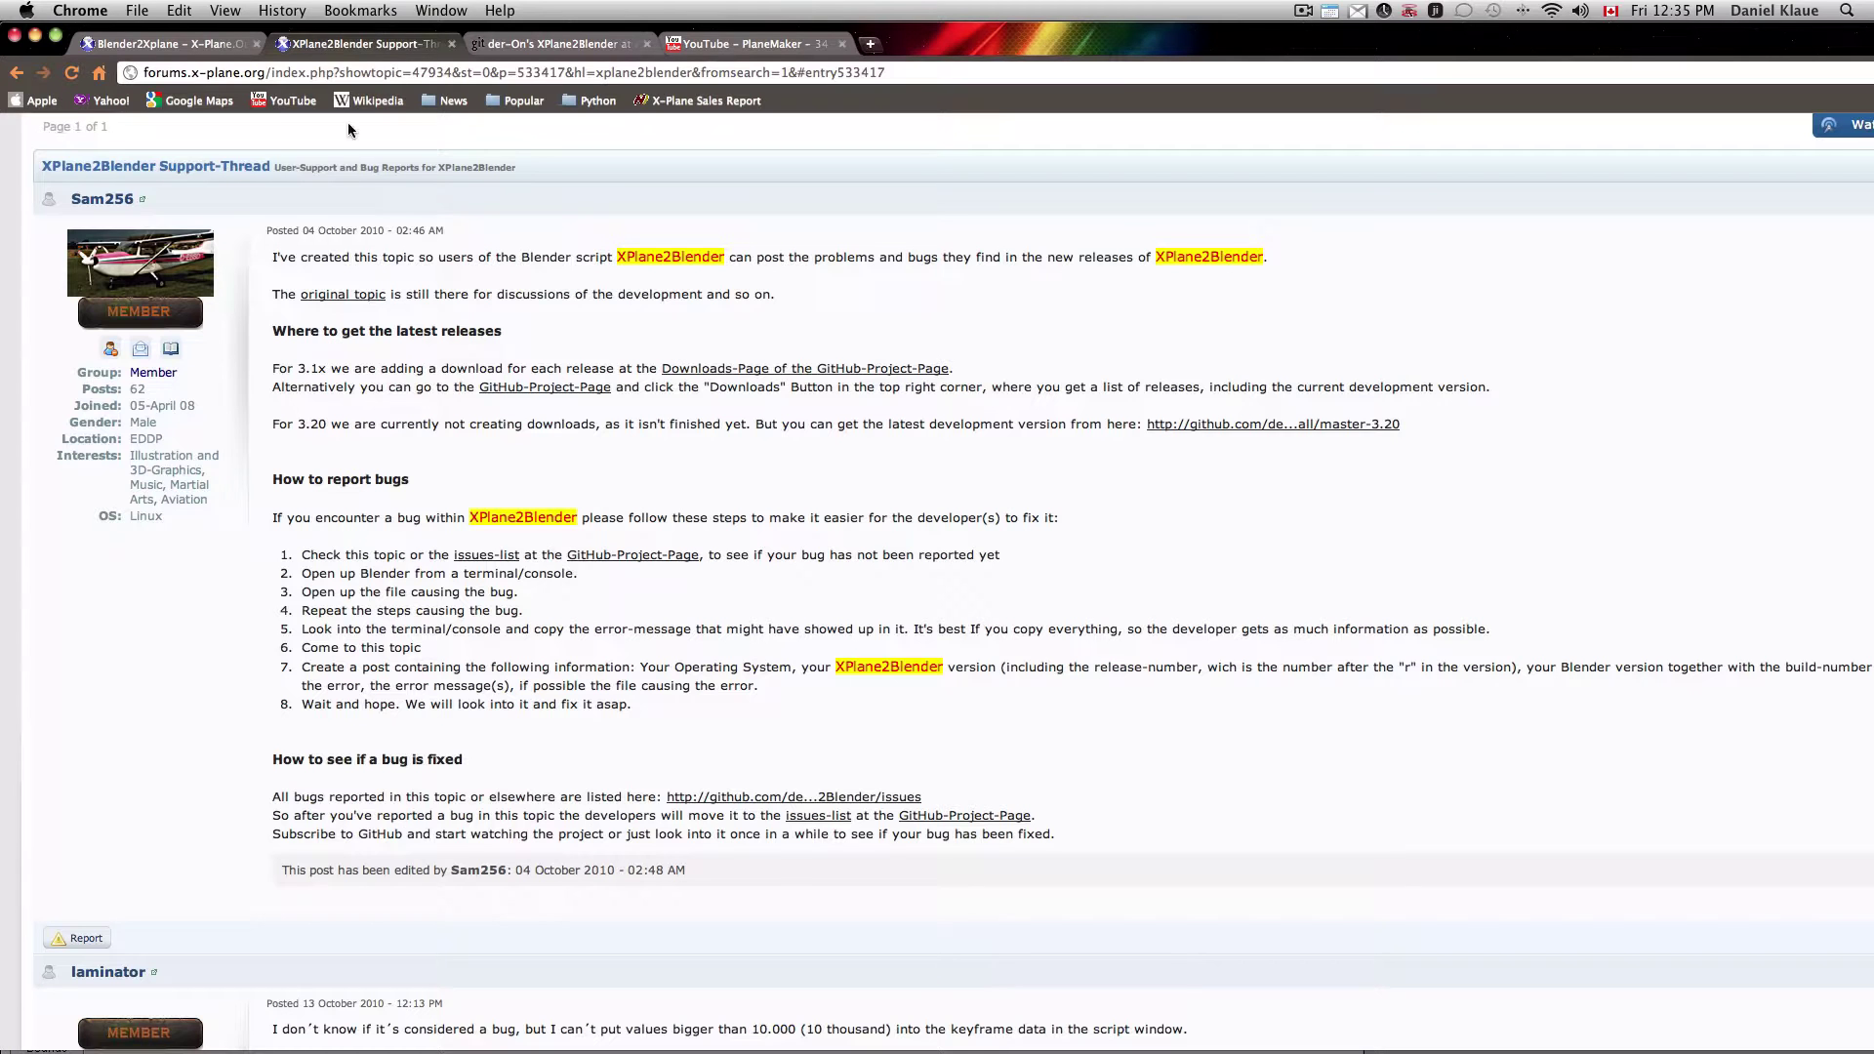
scroll(454, 325, "up", 10)
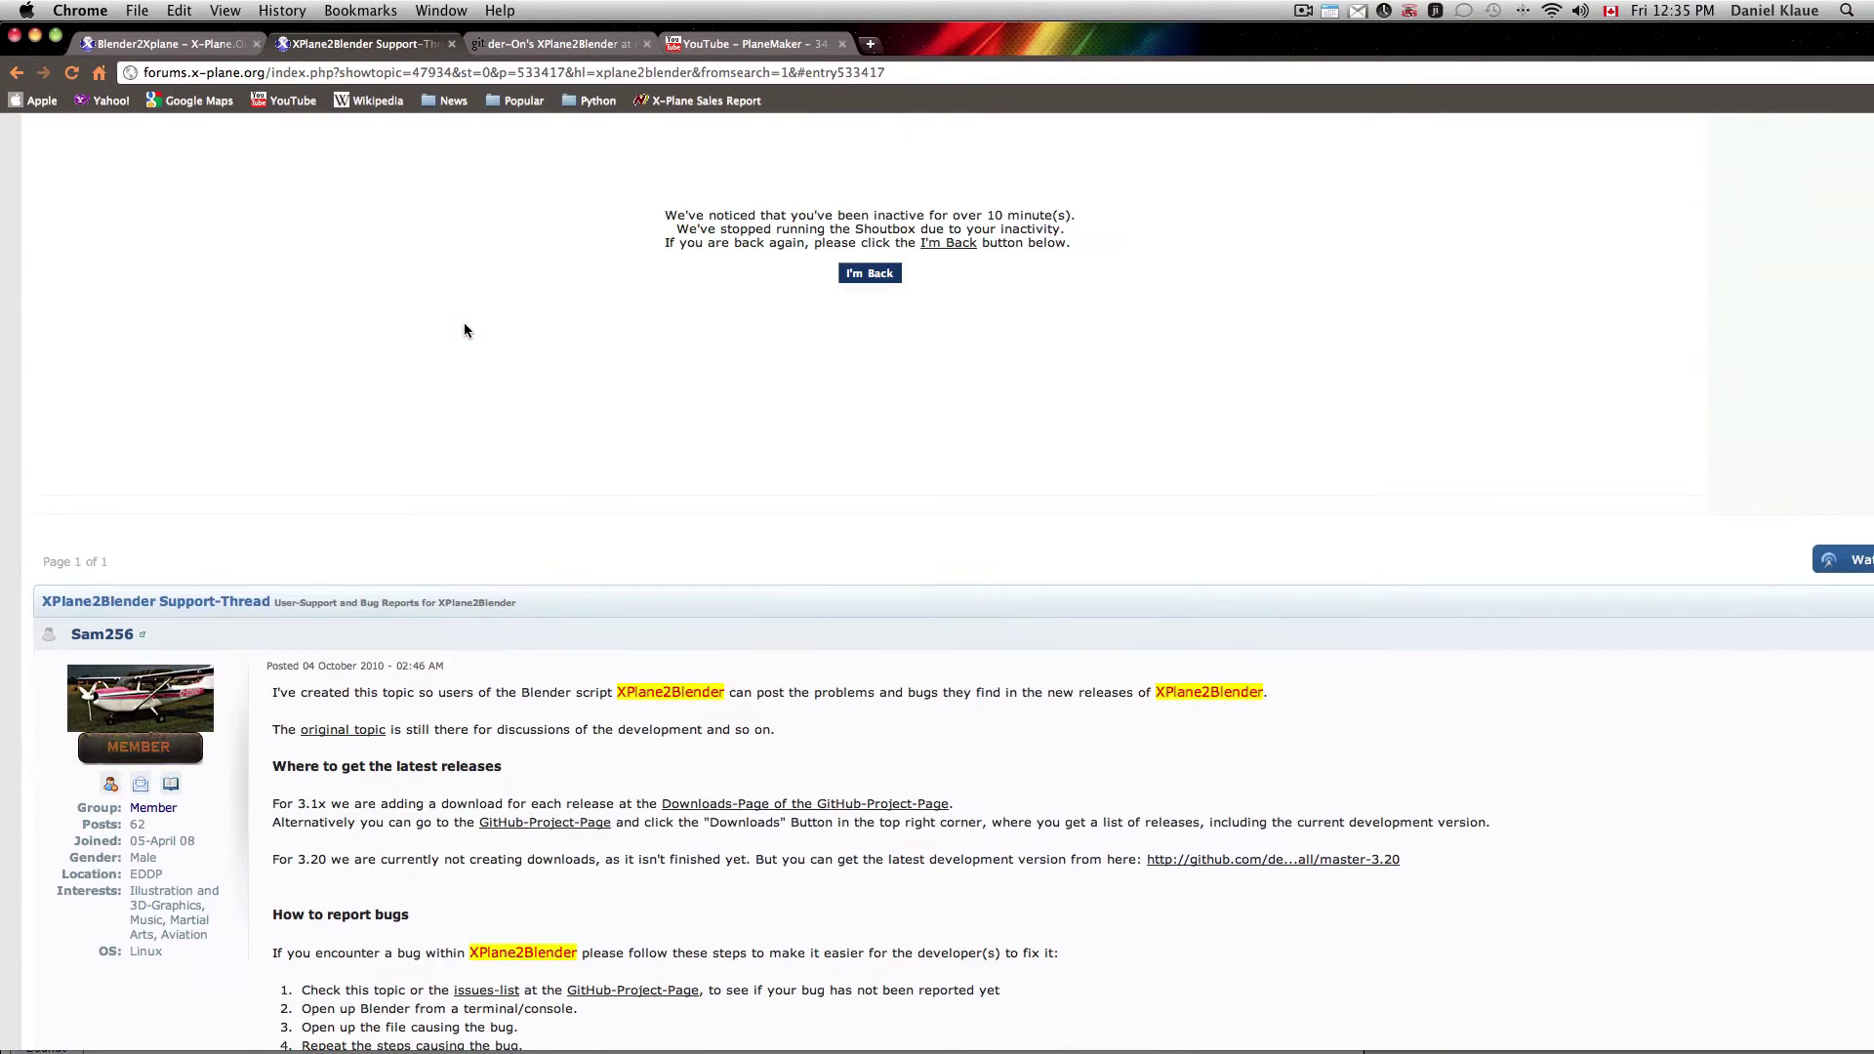
scroll(465, 330, "up", 3)
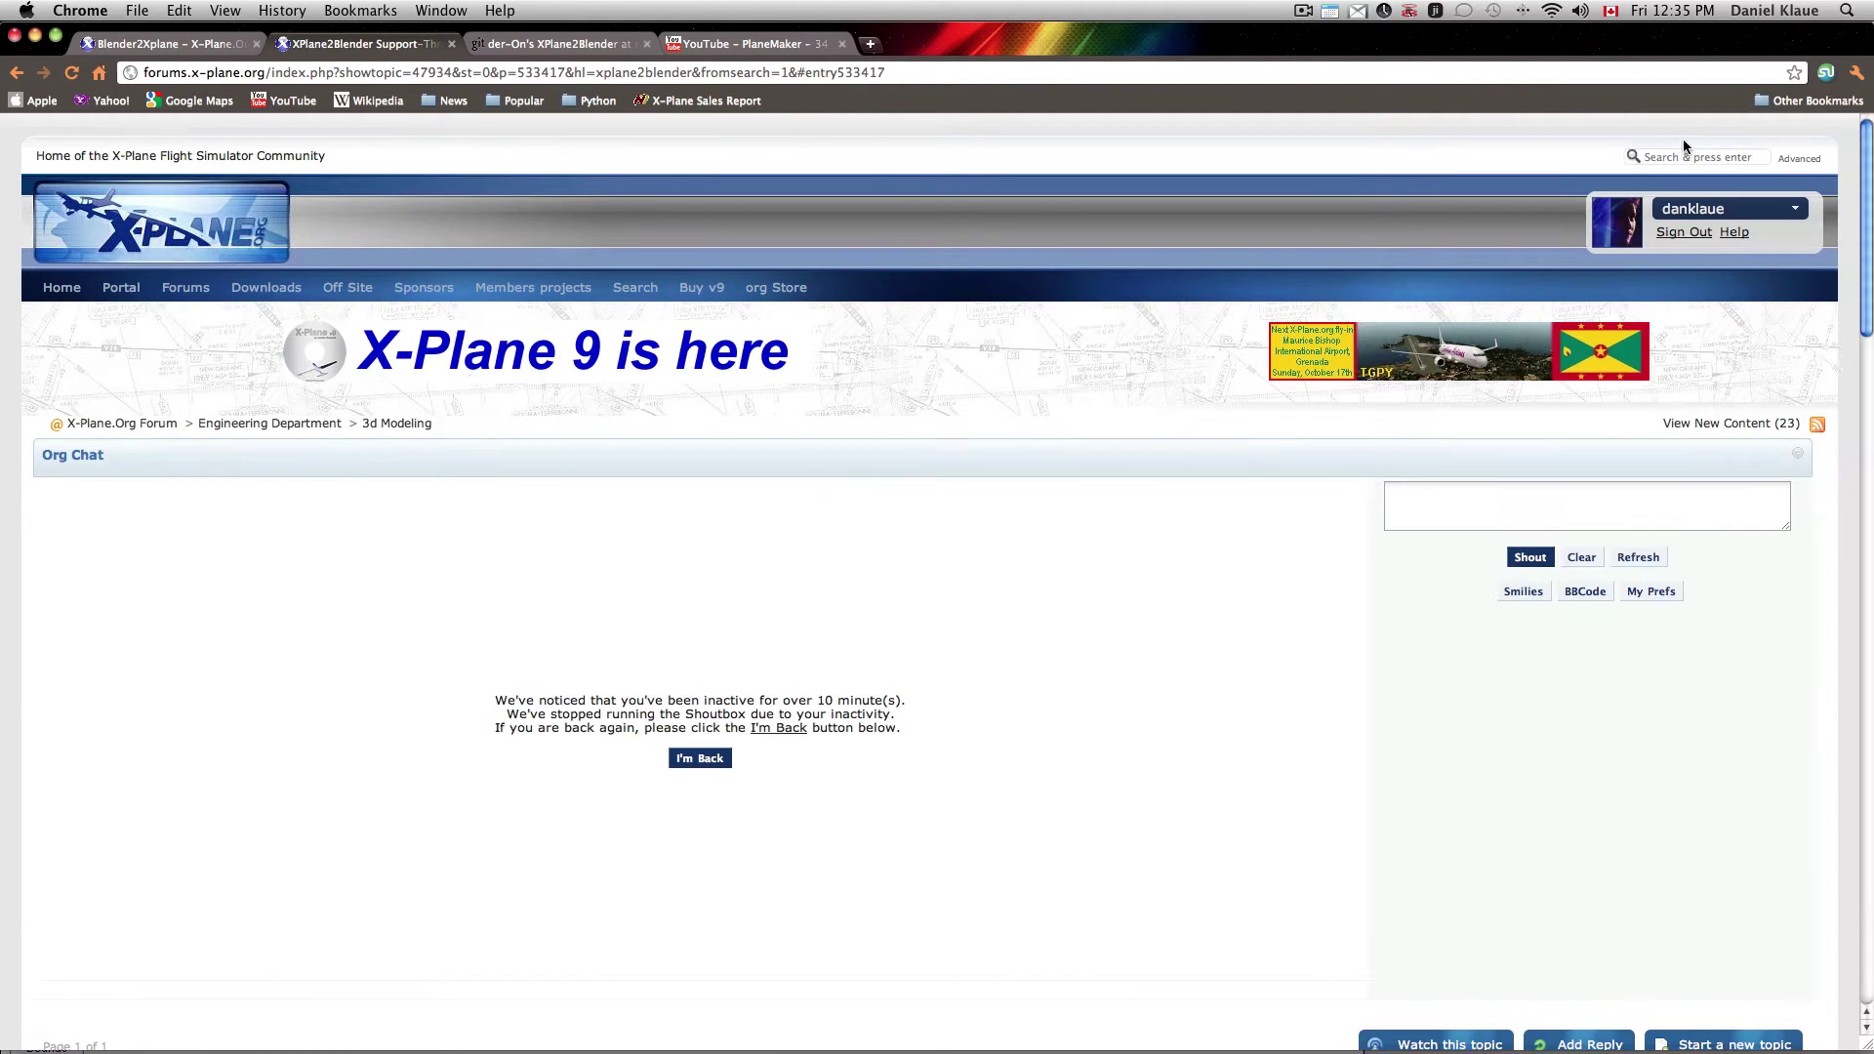
- Search the X-Plane.org forum for 'xplane2blender' and scroll the results
left_click(1672, 157)
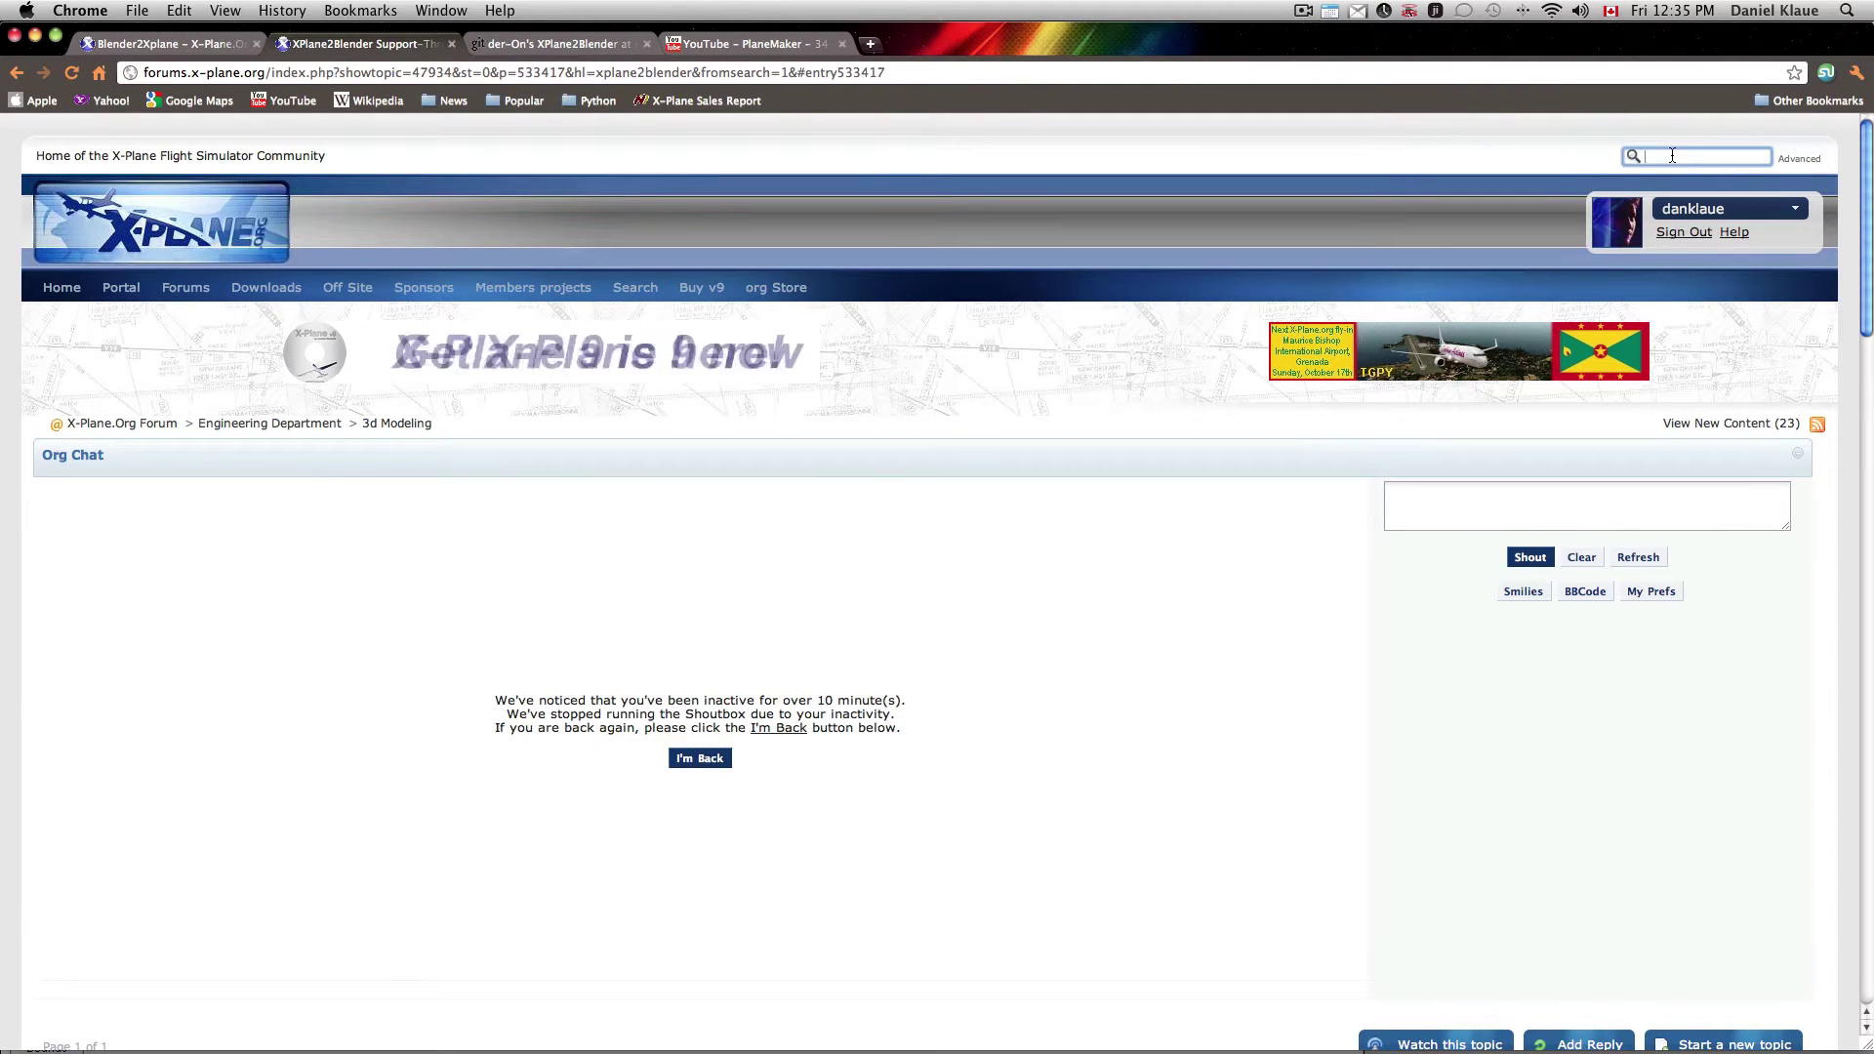
type("xplane2")
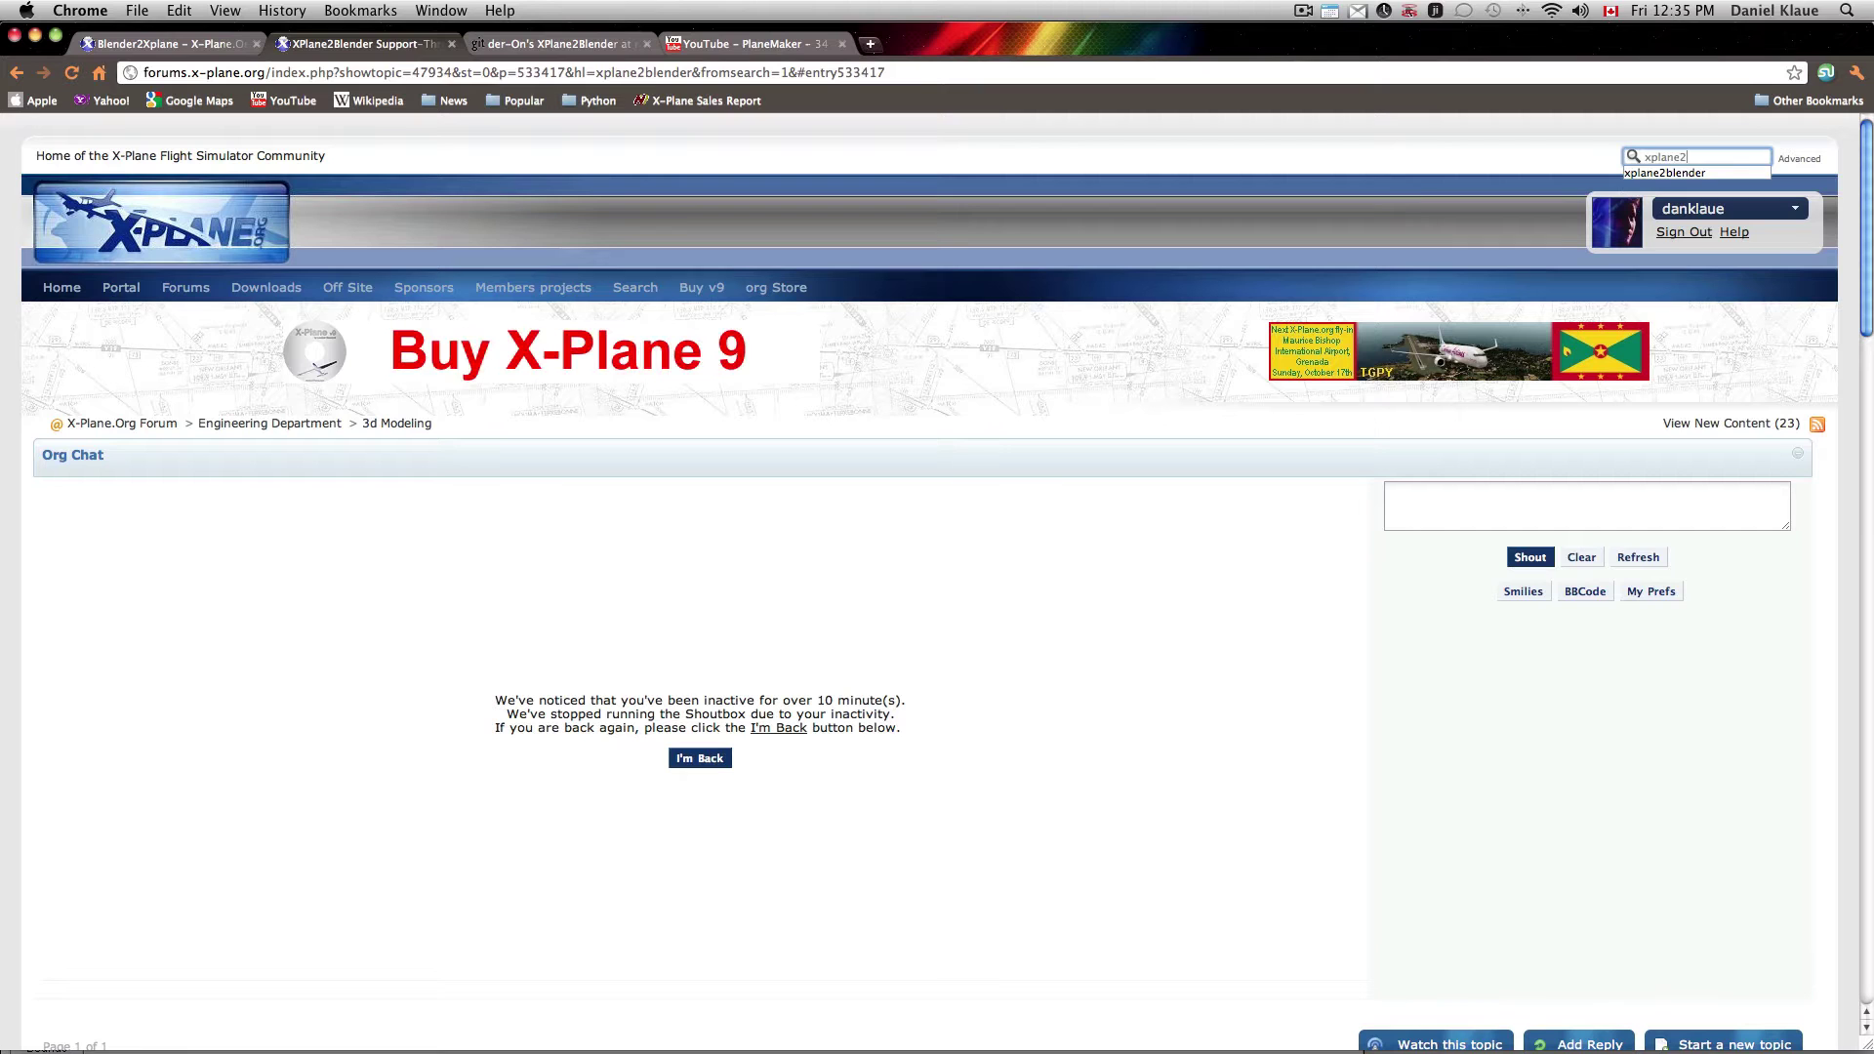
type("blender")
key("Return")
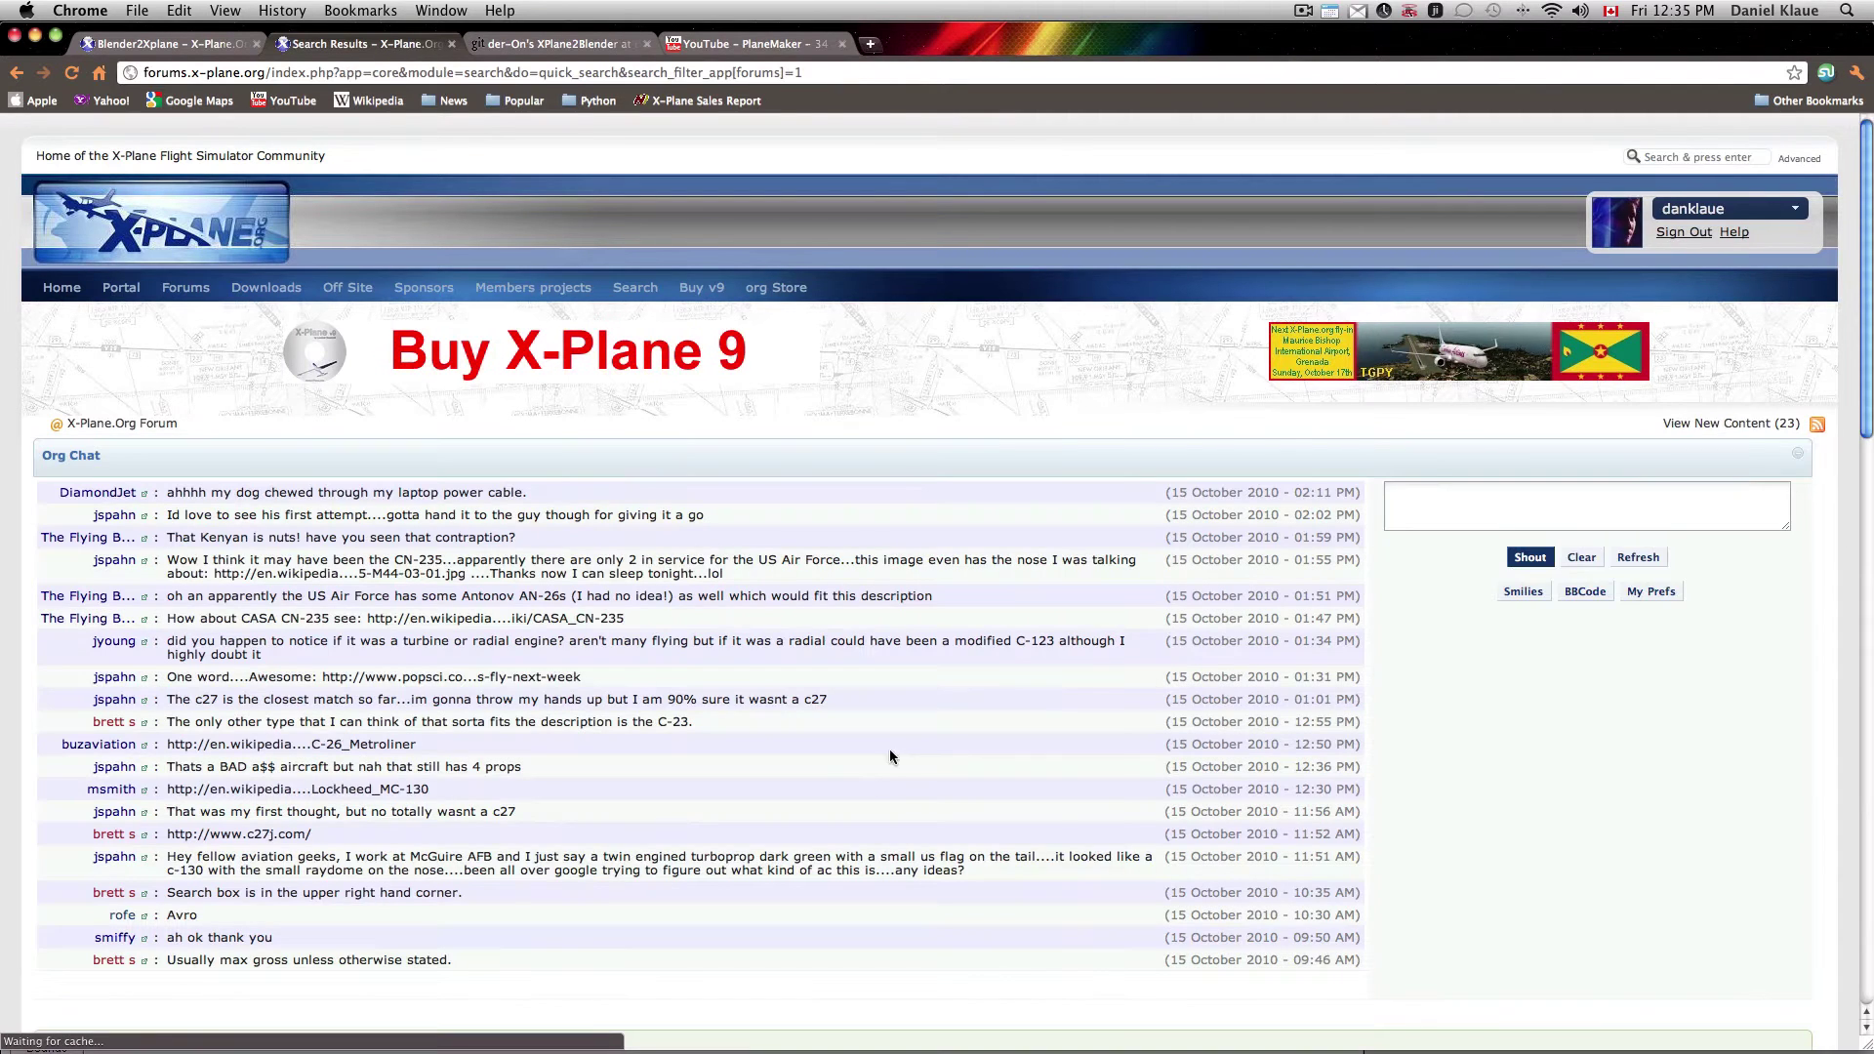
scroll(611, 831, "down", 2)
scroll(611, 831, "down", 5)
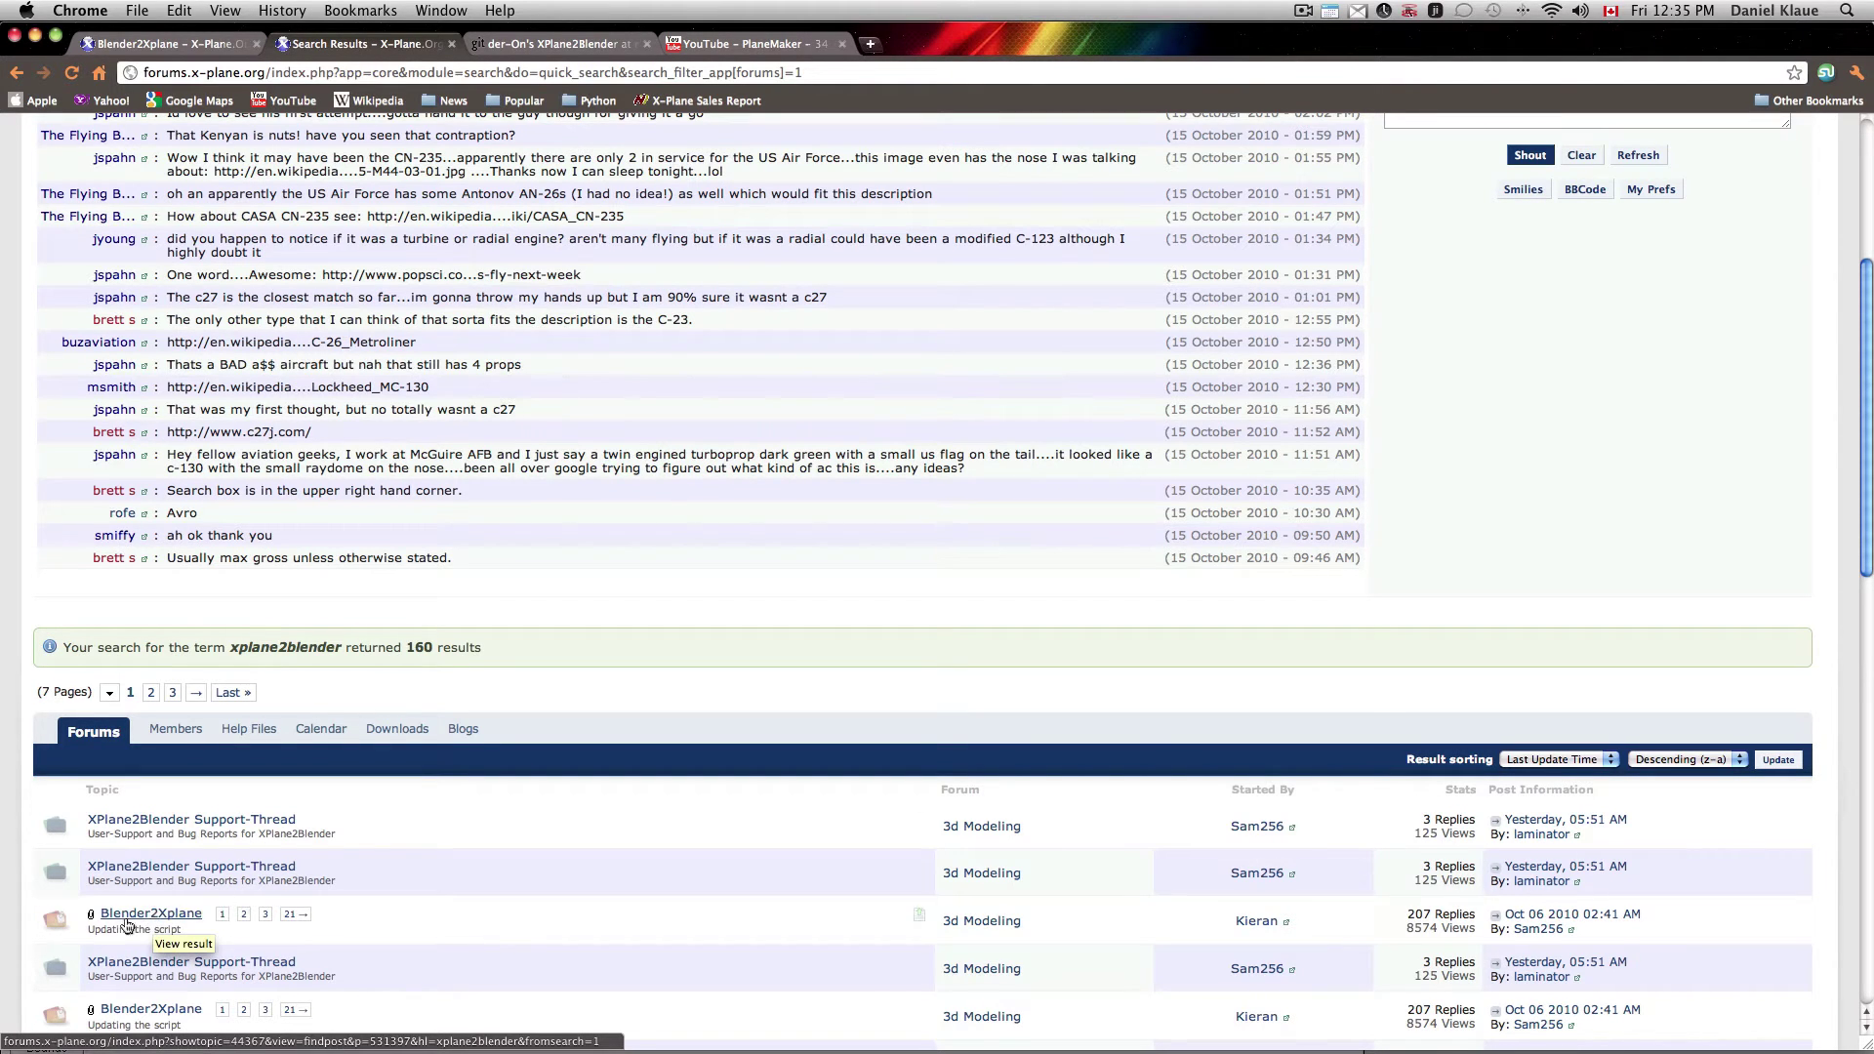
- Check the last page of the Blender2Xplane topic, then open the XPlane2Blender Support-Thread result
left_click(298, 922)
scroll(996, 771, "down", 3)
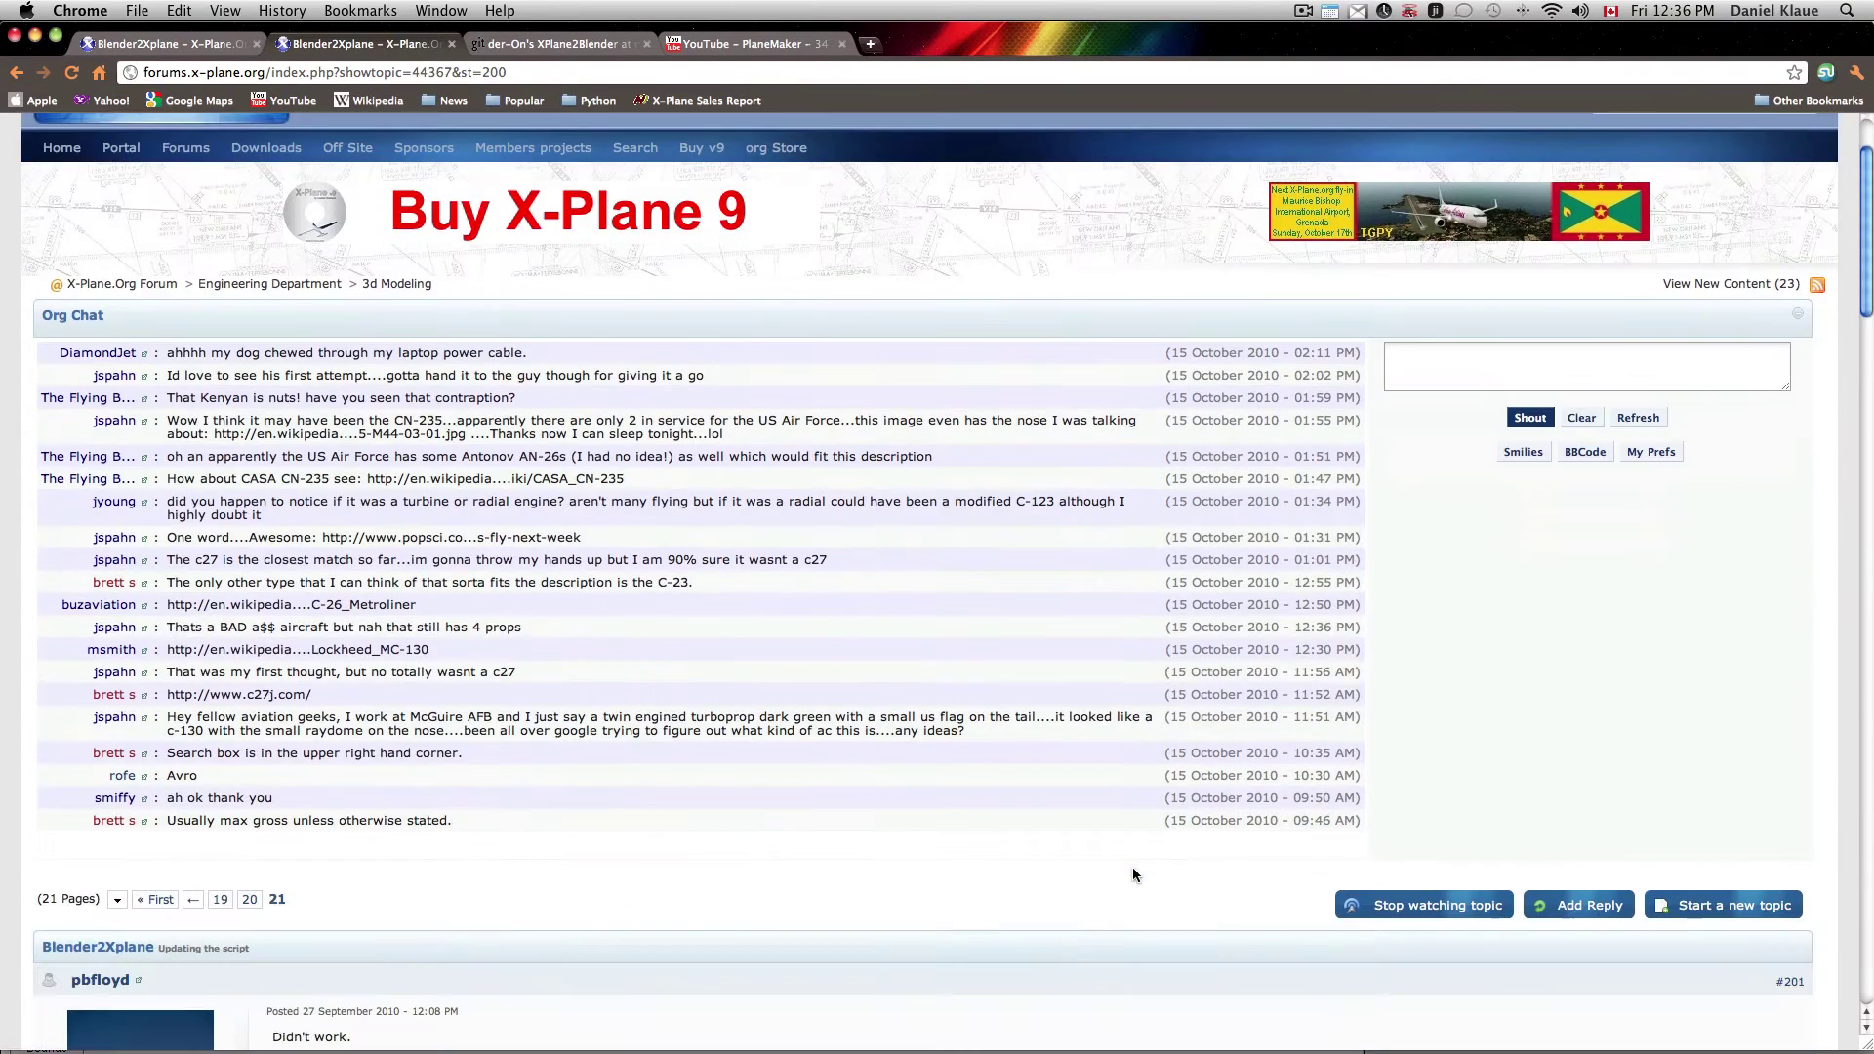
scroll(1133, 872, "down", 20)
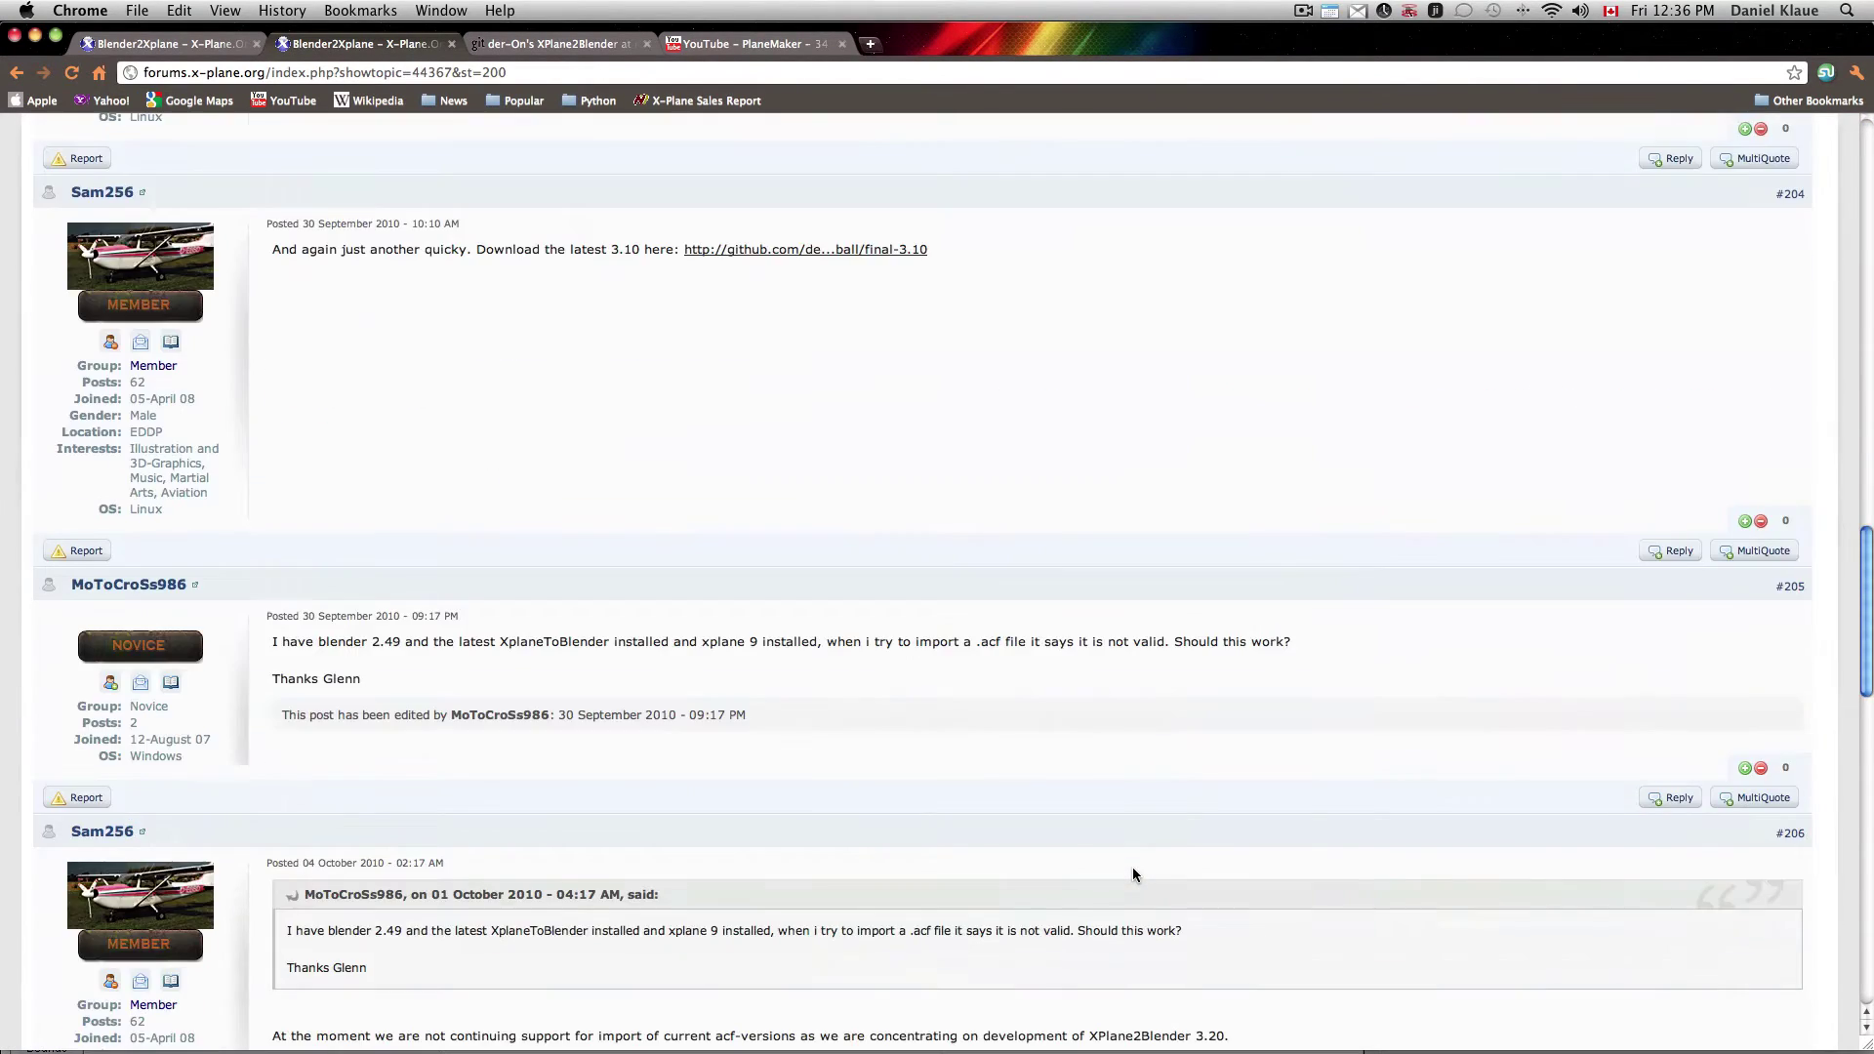
scroll(1132, 872, "down", 2)
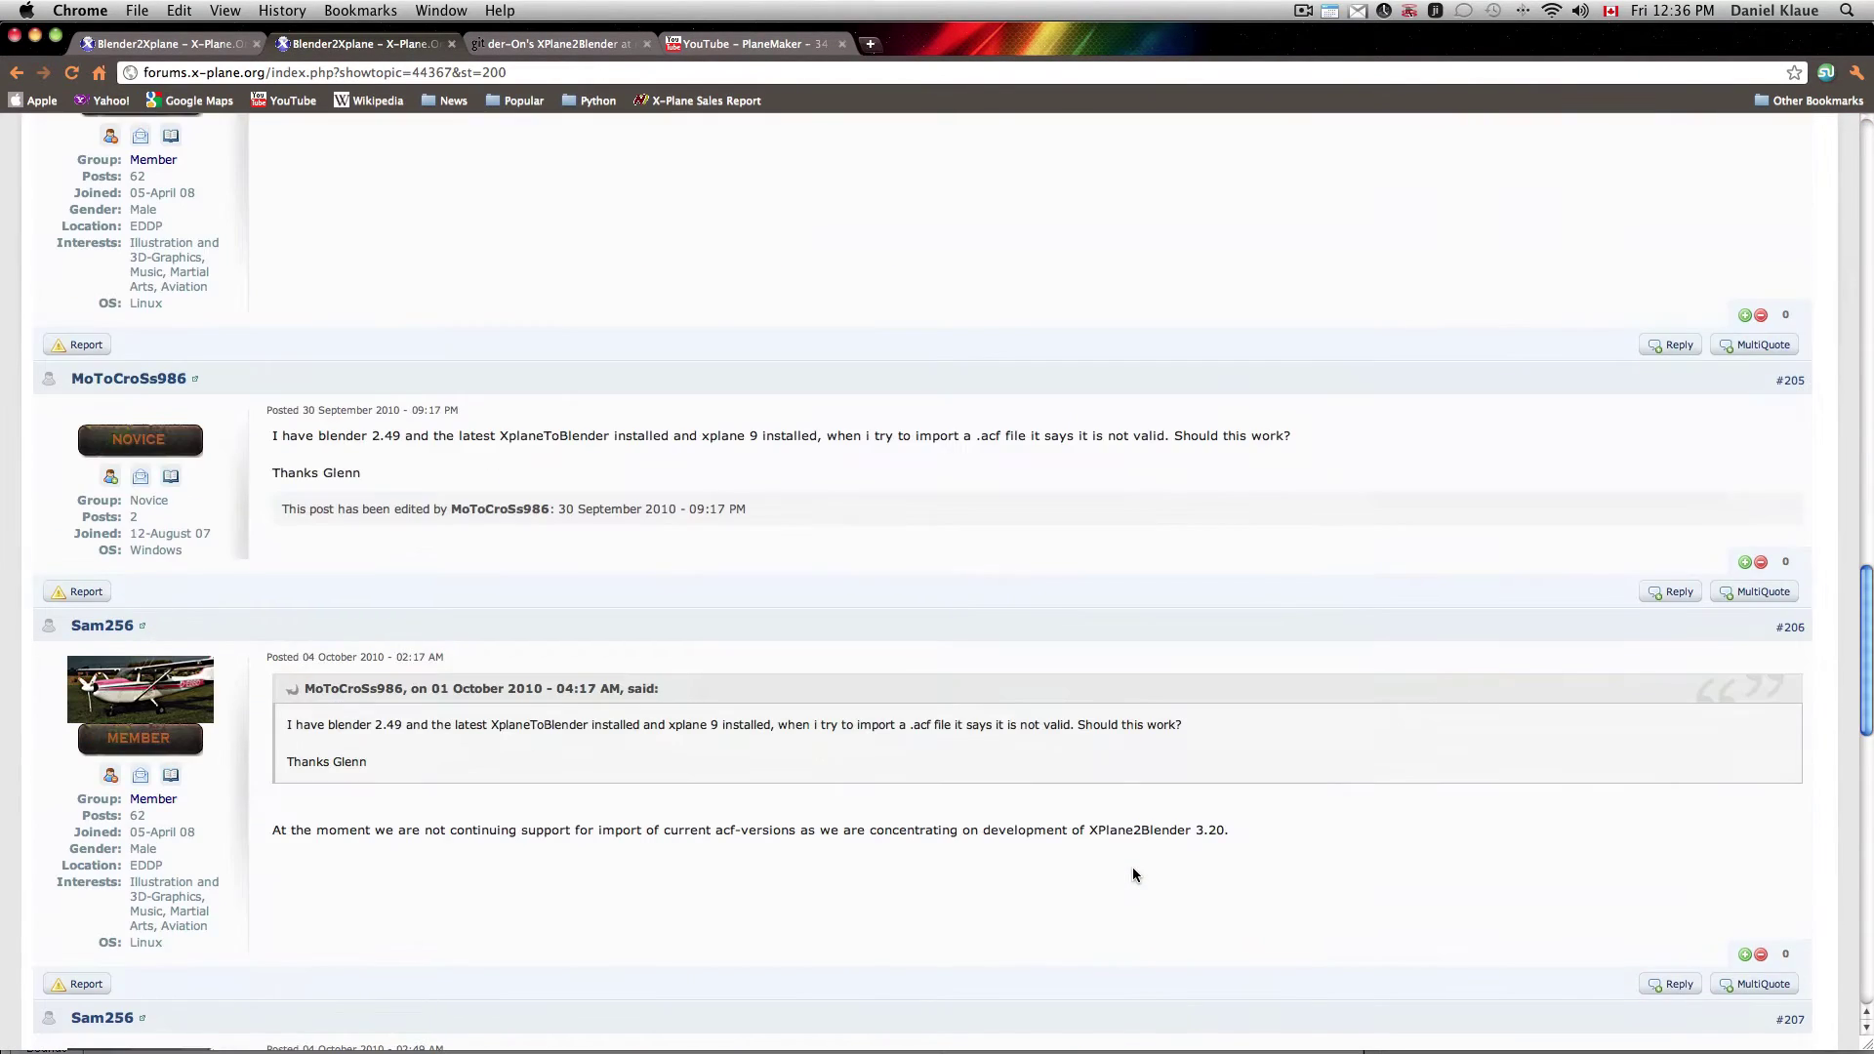
left_click(17, 72)
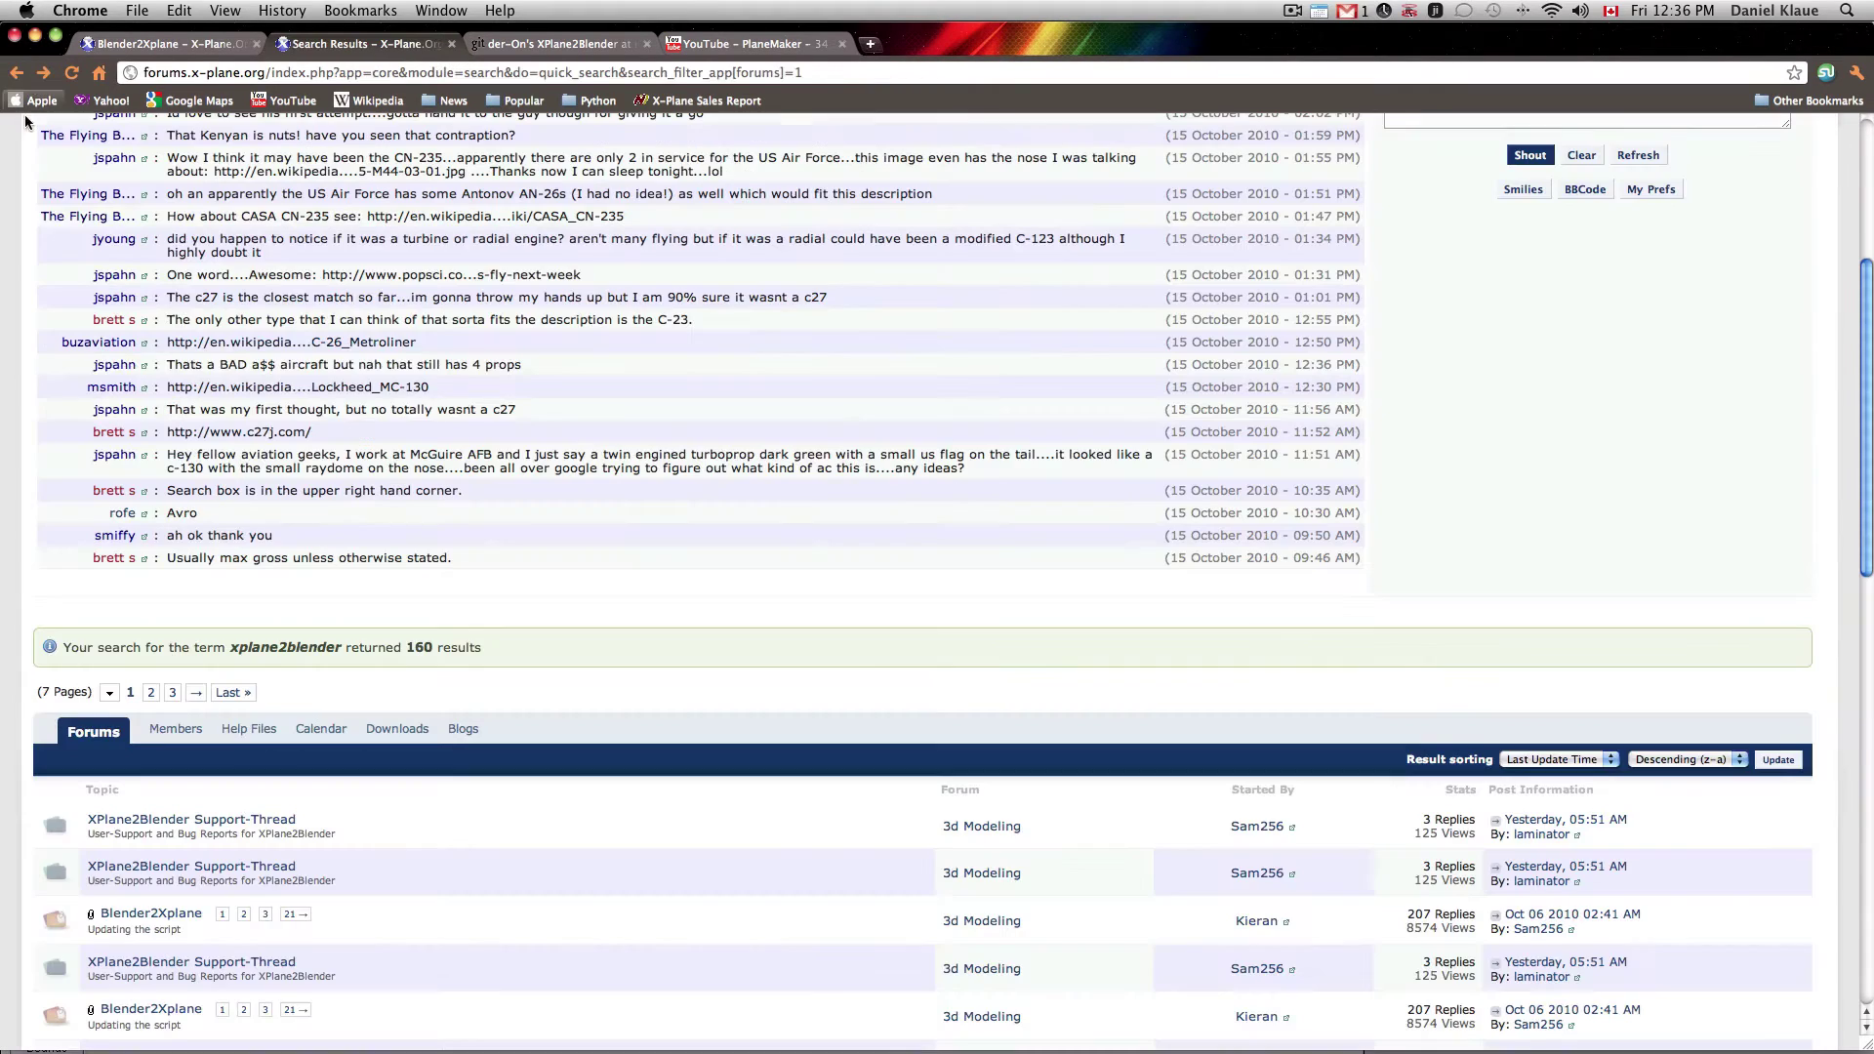
left_click(257, 819)
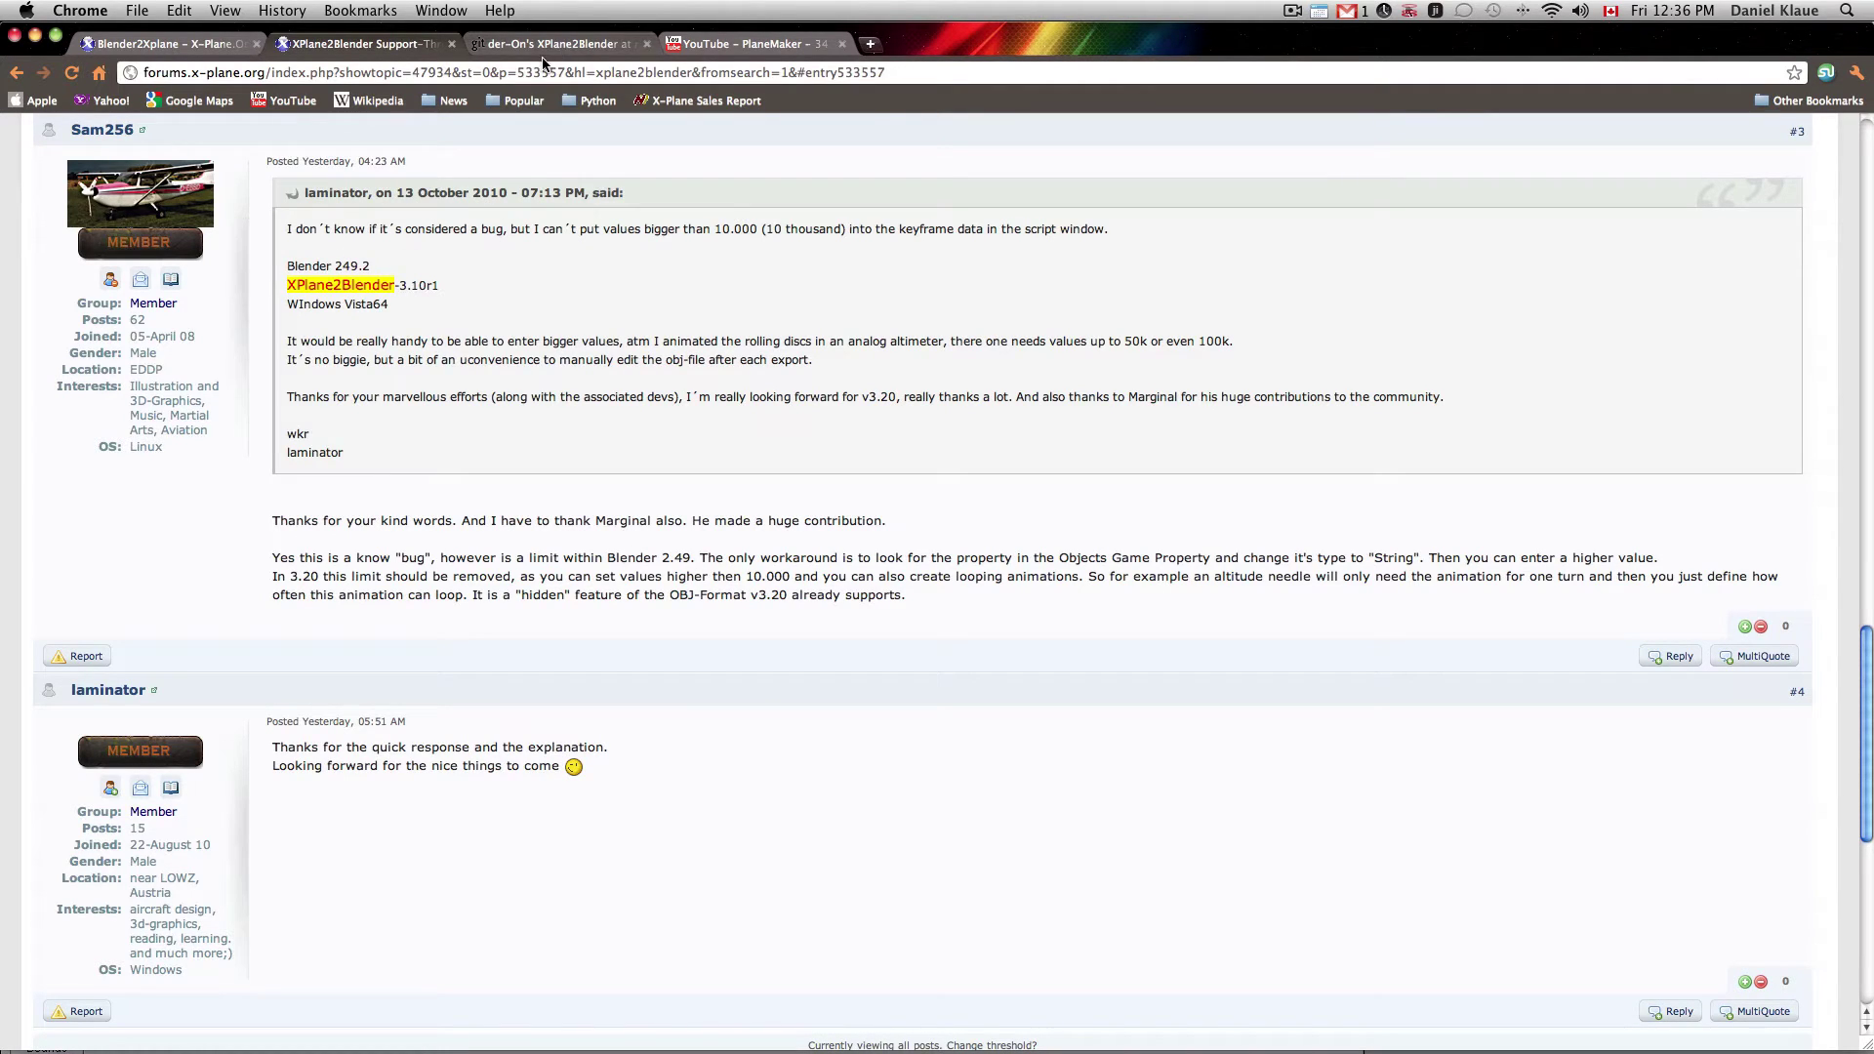
- Return to the YouTube tutorial tab, then switch back to Blender
left_click(744, 44)
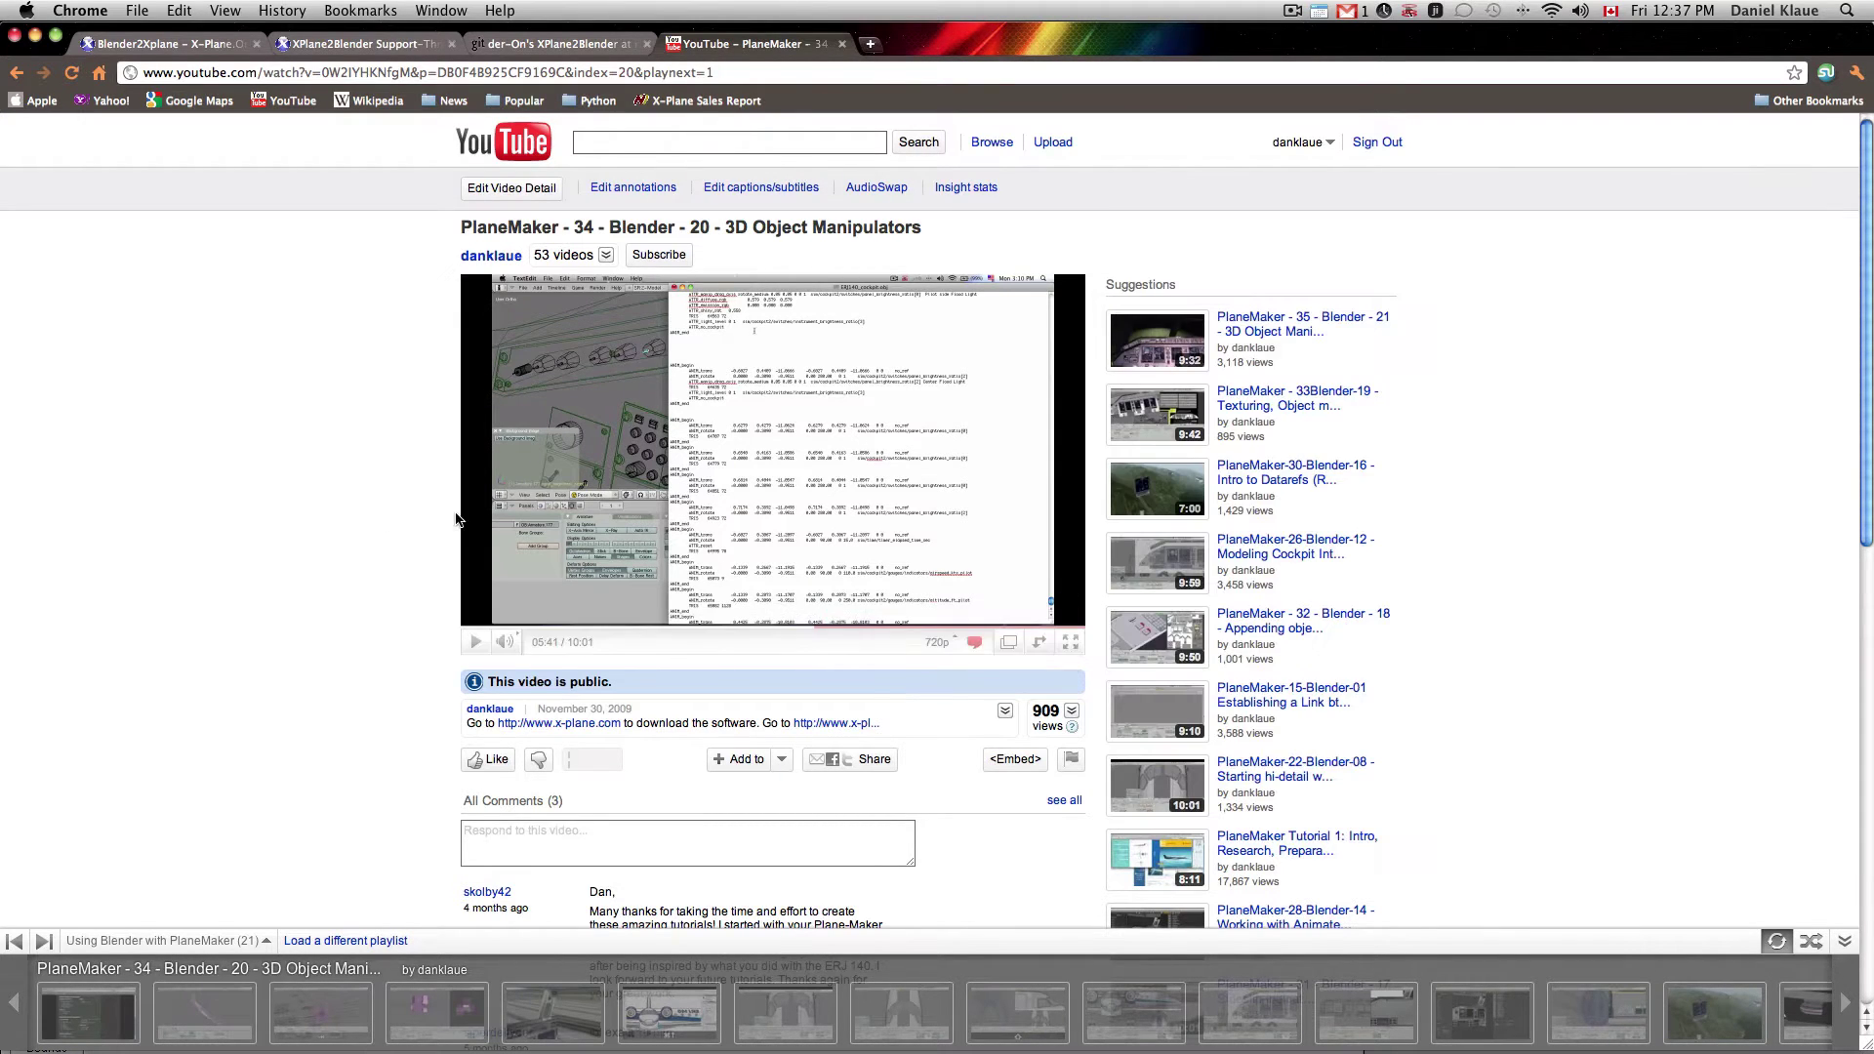
key("super+Tab")
- Narrow the cockpit 3D view and split the freed right-hand area in two
scroll(559, 547, "down", 3)
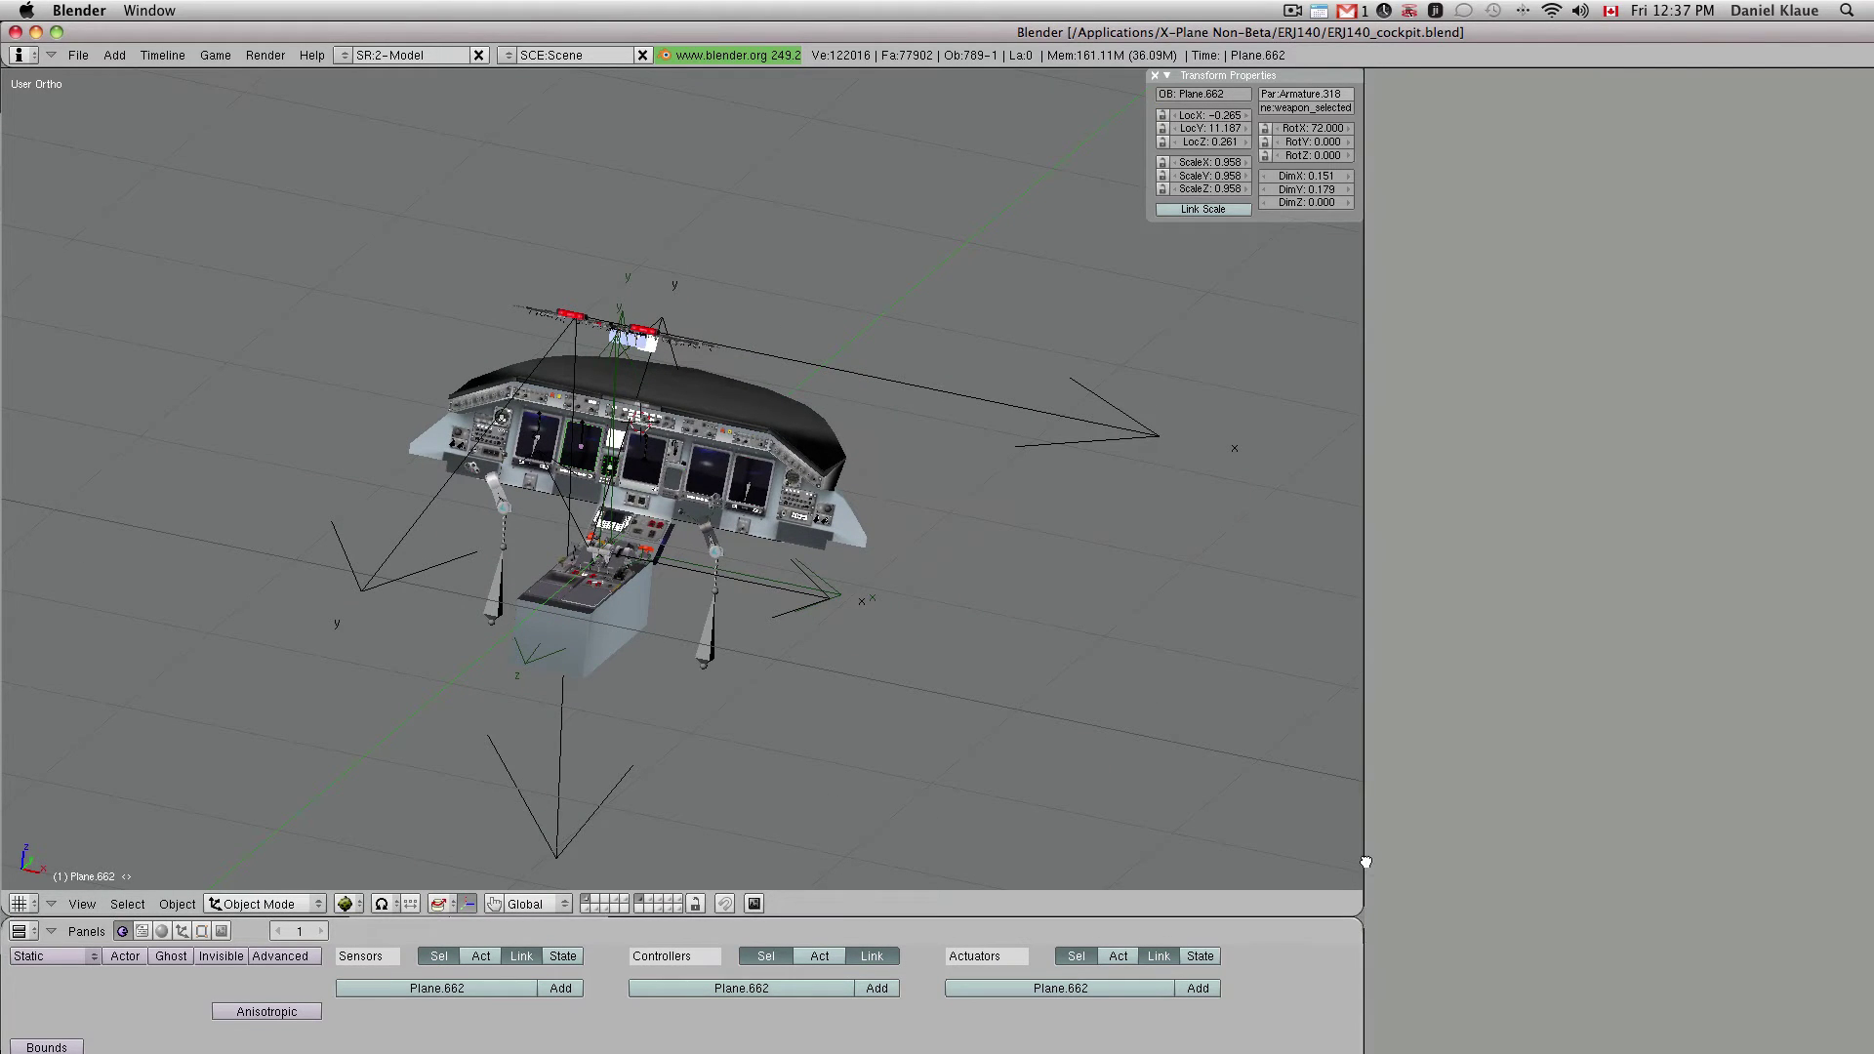
left_click_drag(1365, 859, 1128, 817)
right_click(1129, 817)
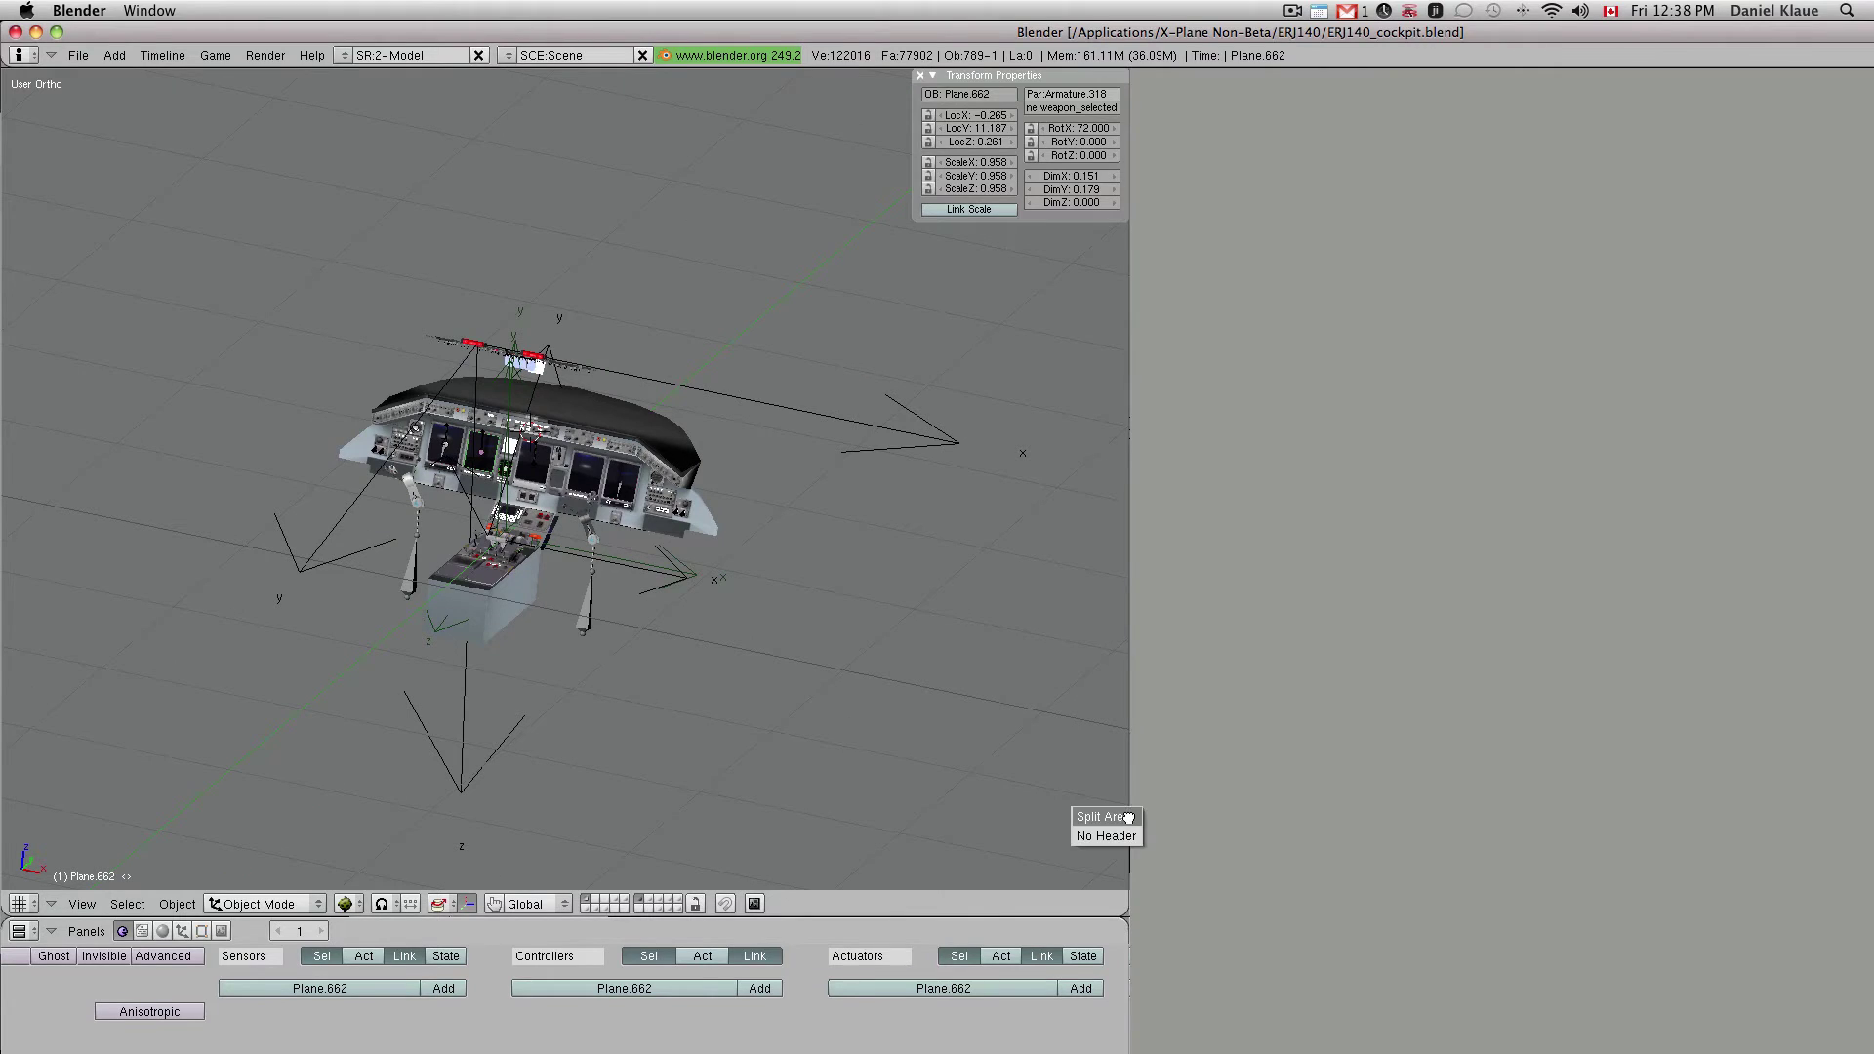
left_click(1122, 818)
left_click(1158, 808)
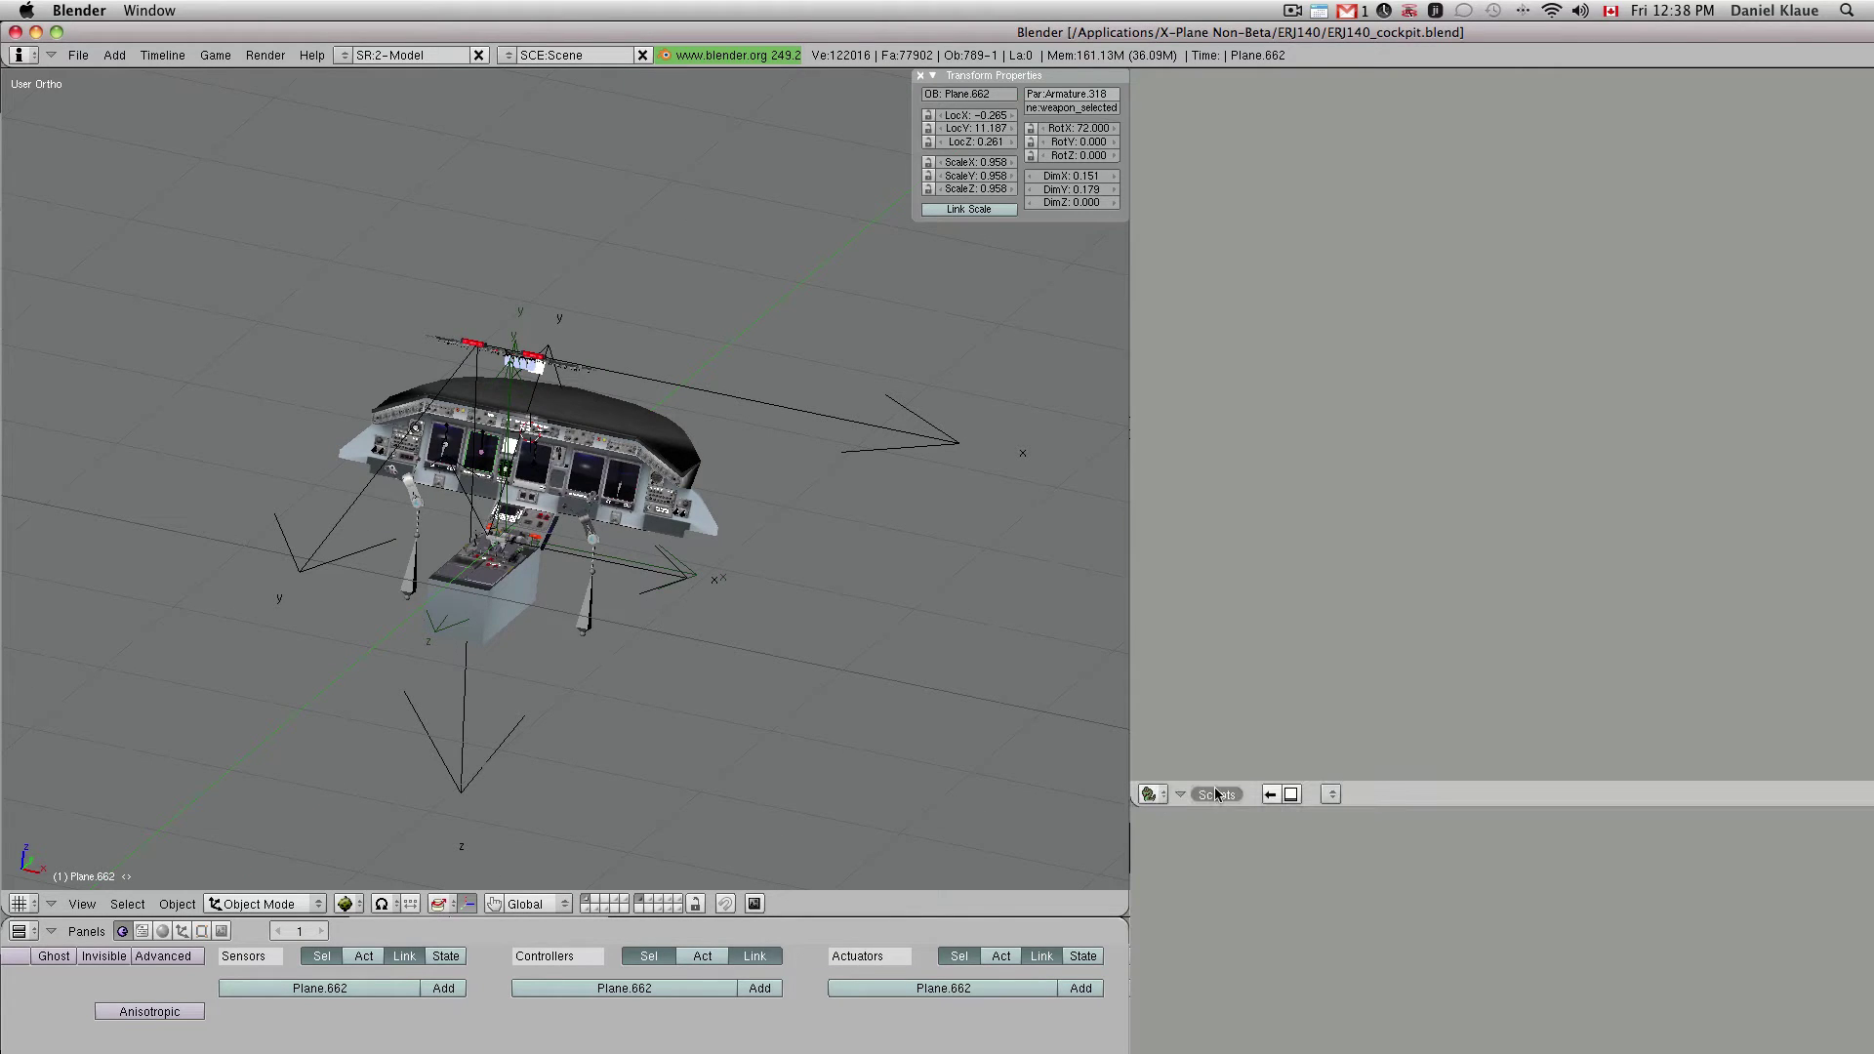
- Make the new area a Scripts Window and browse its list of scripts
left_click(1152, 795)
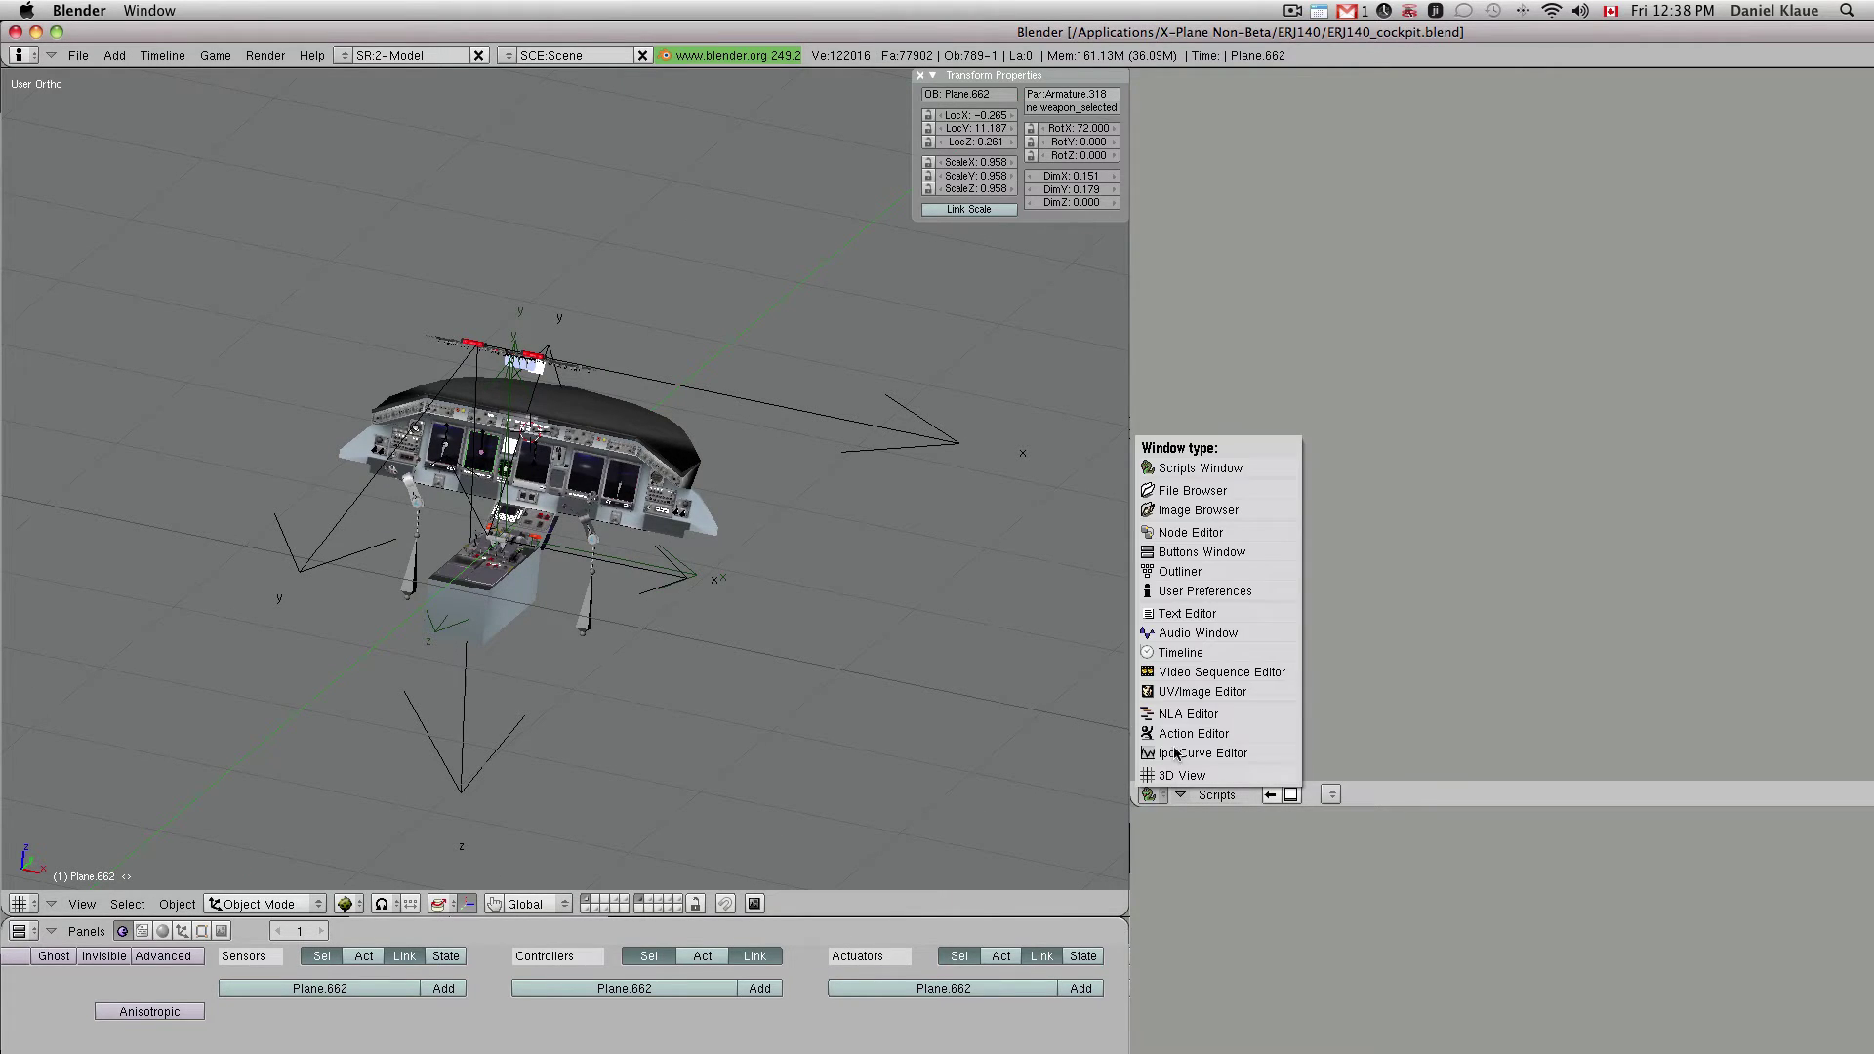
left_click(1185, 613)
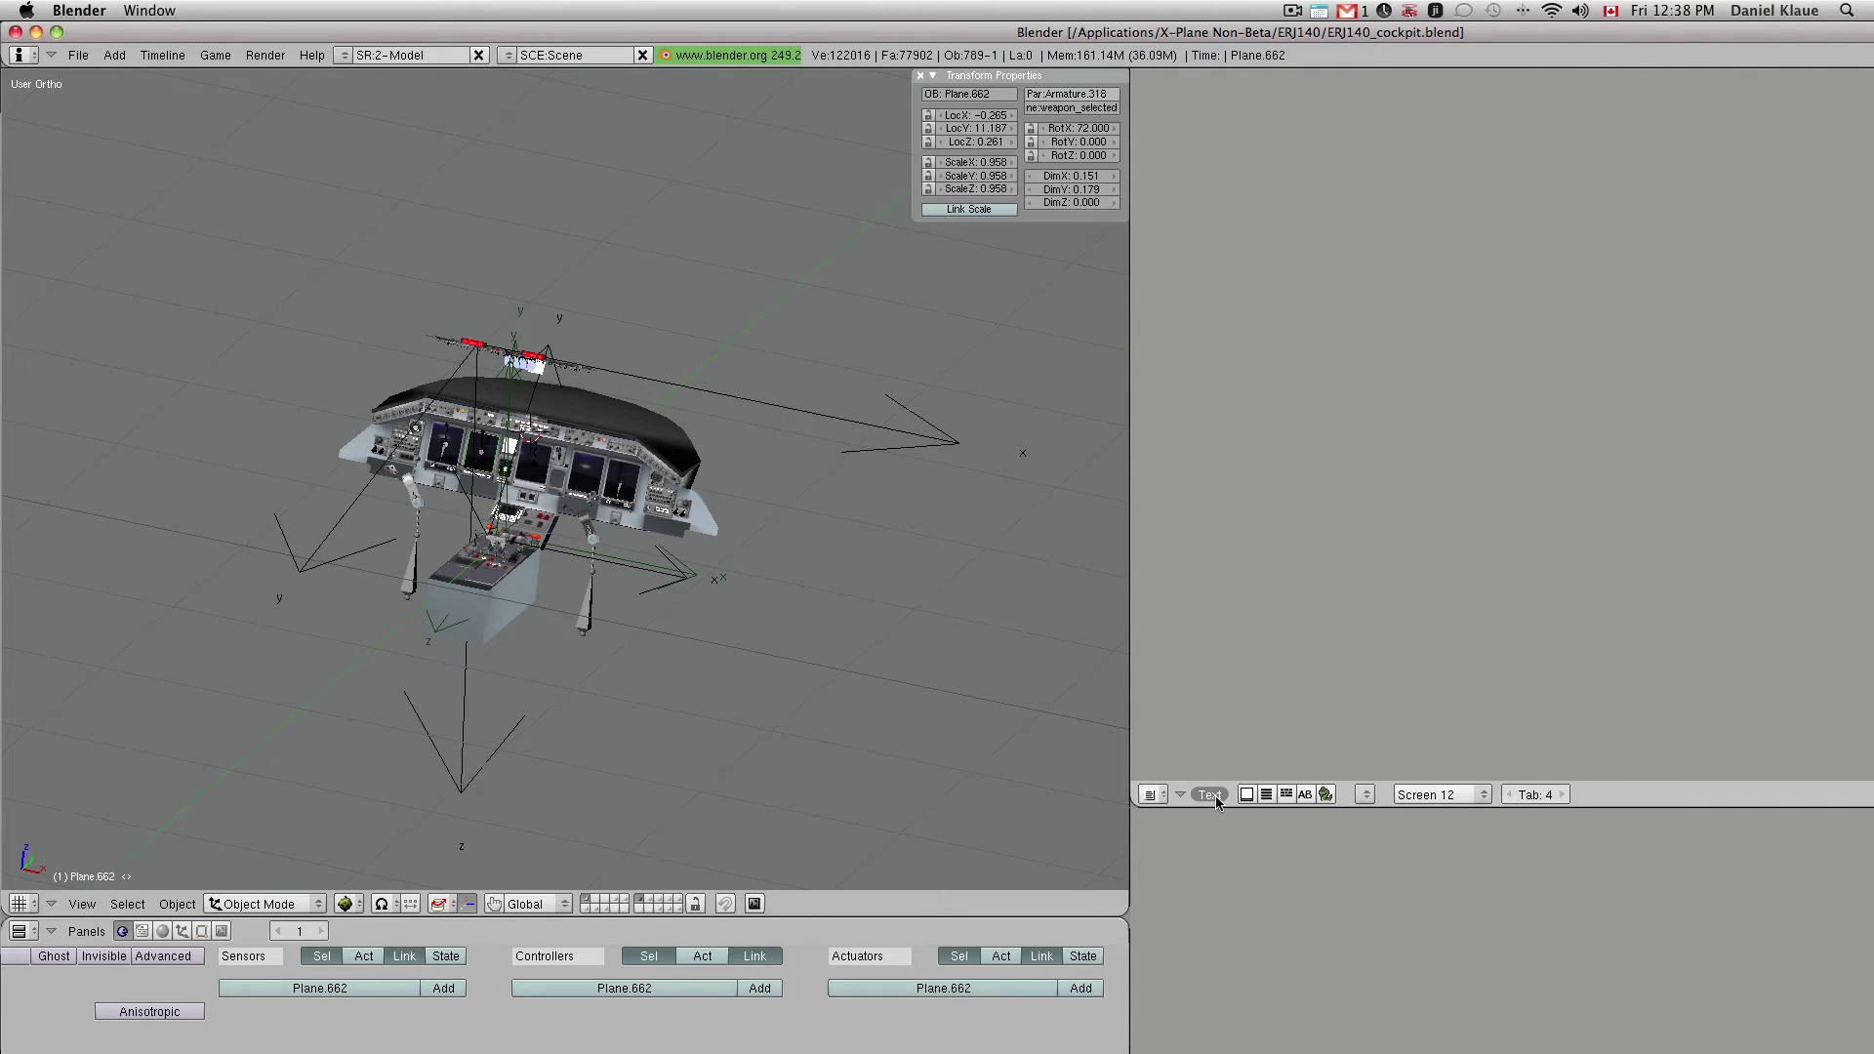
left_click(1168, 799)
left_click(1207, 471)
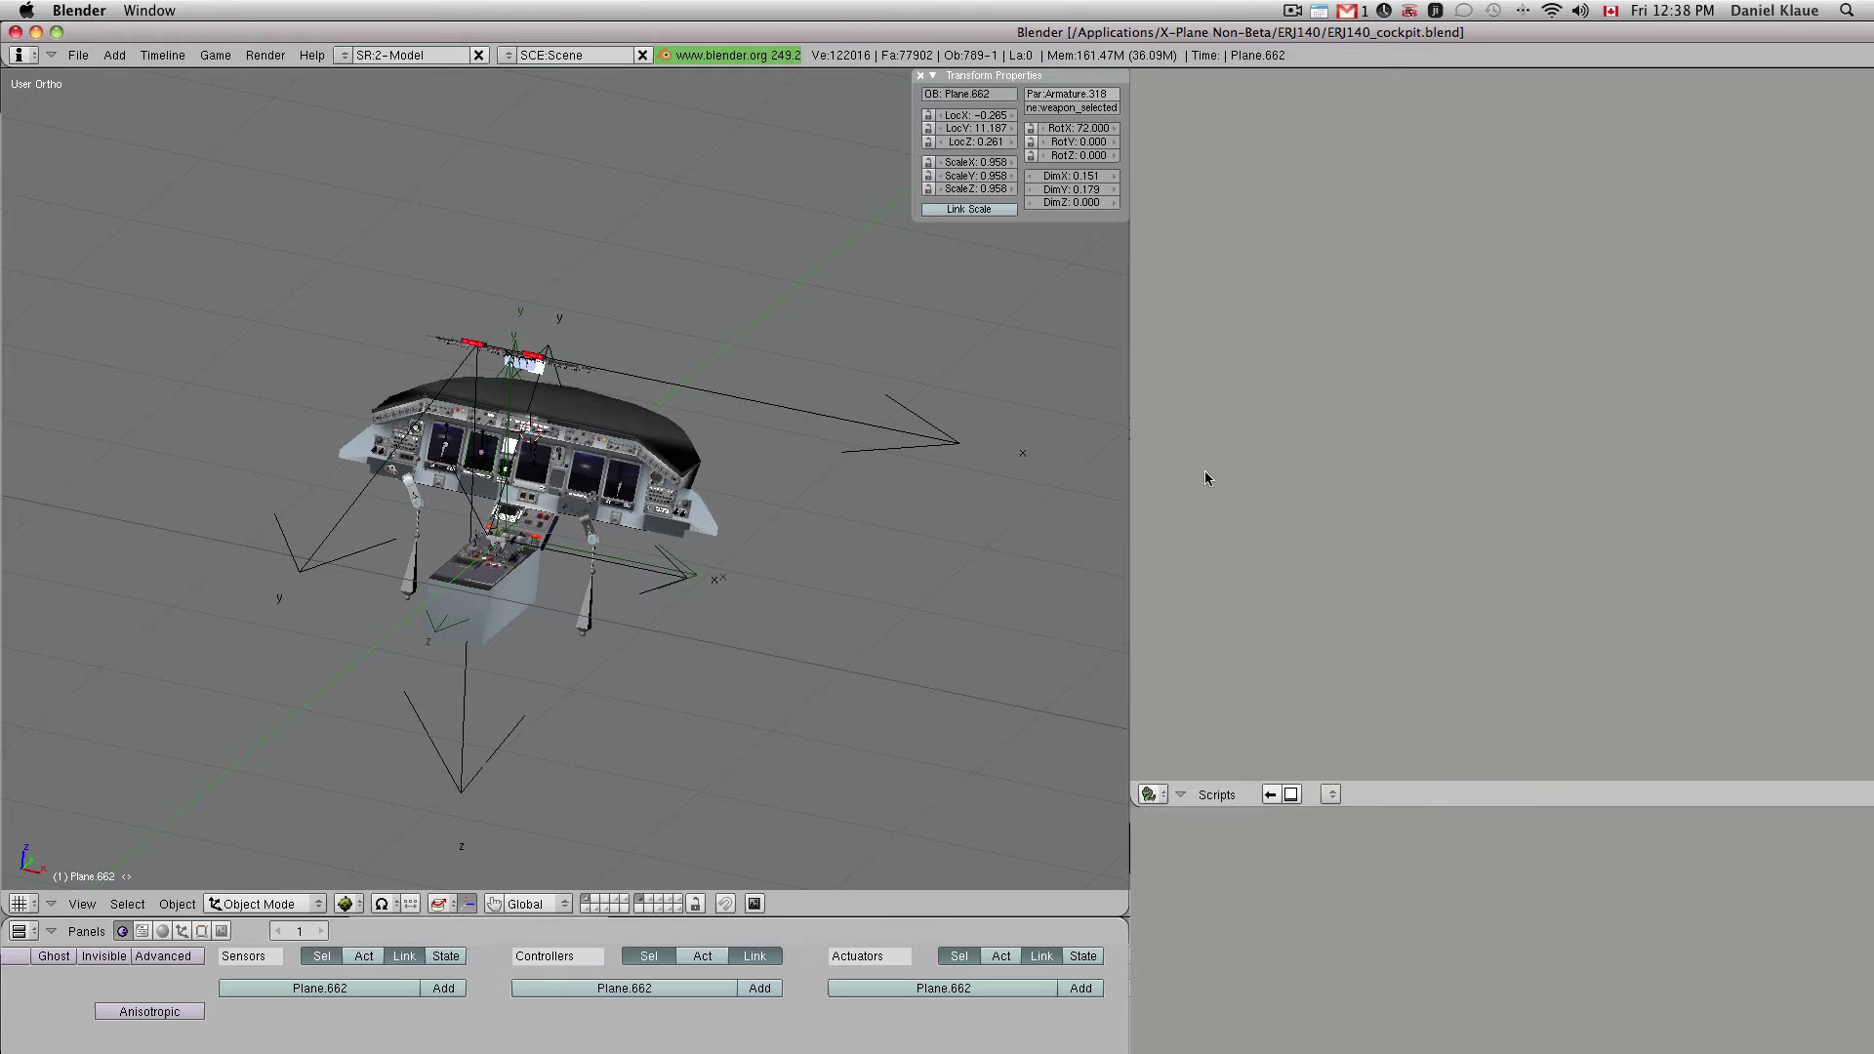
left_click(1239, 798)
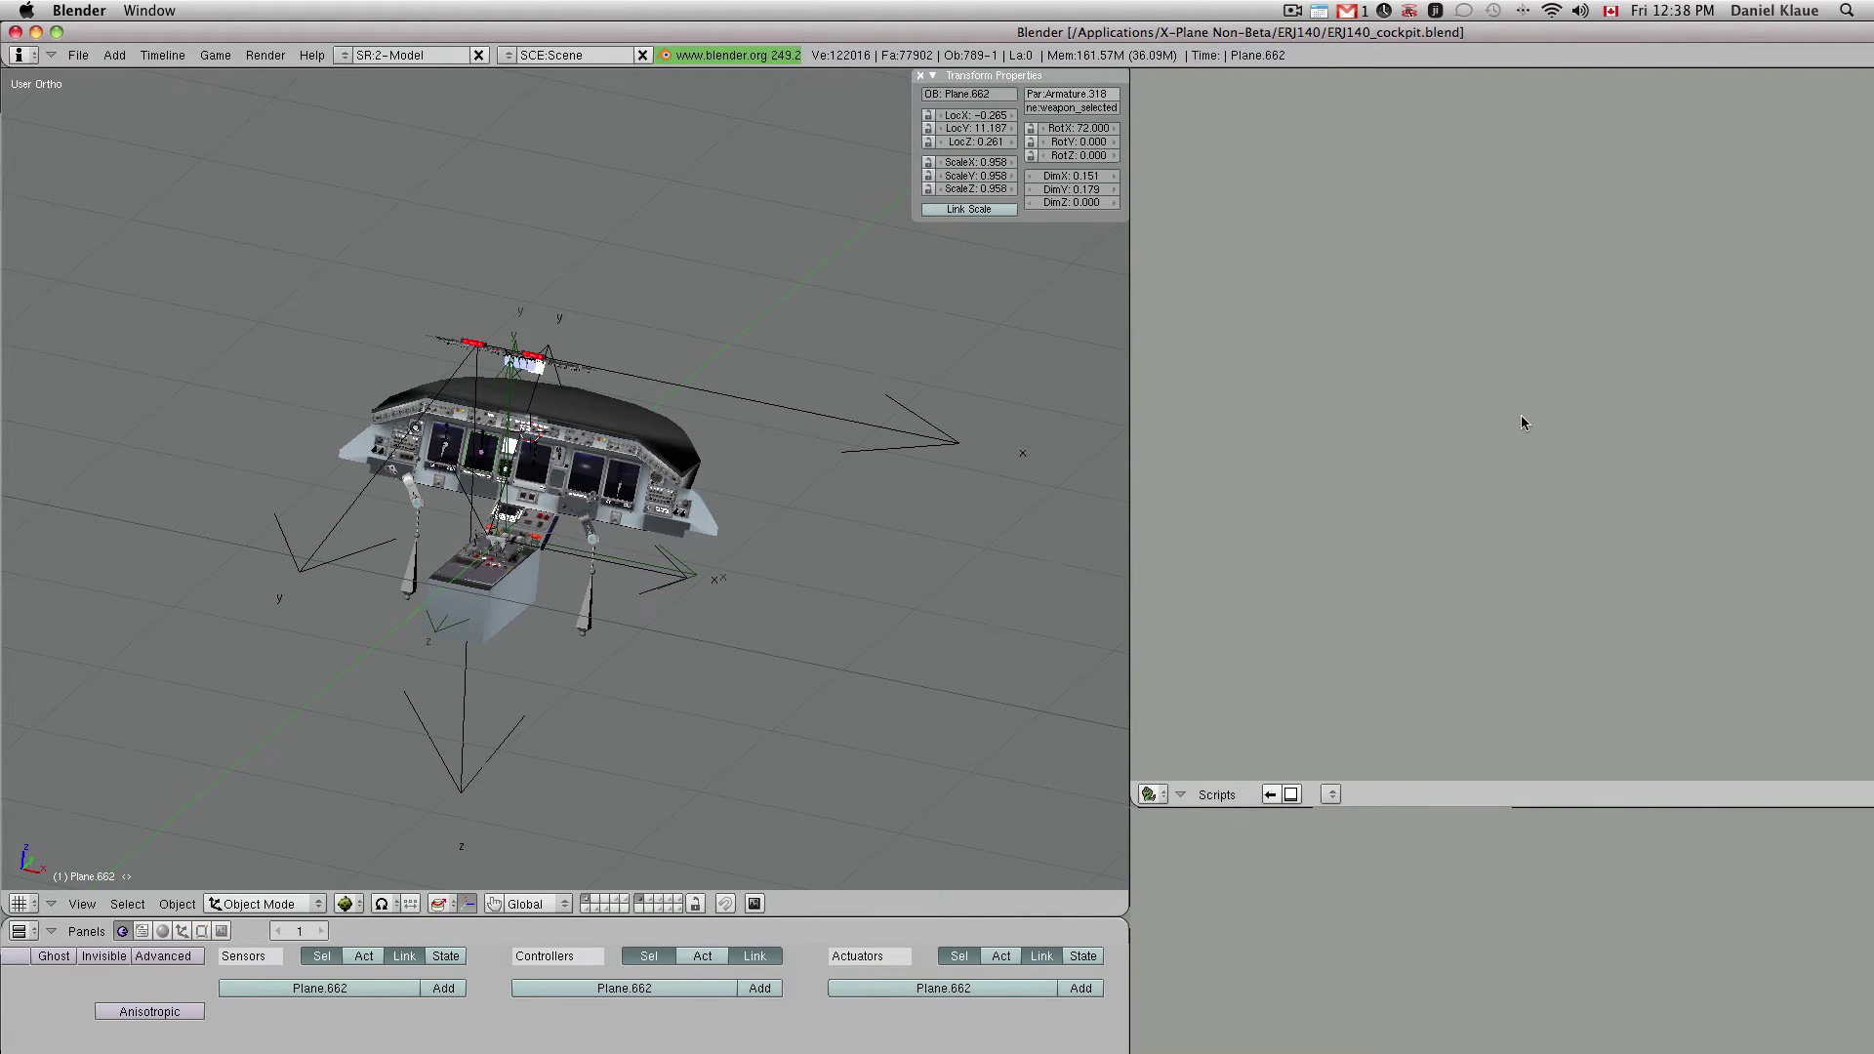
- Turn the empty right area into a Text Editor
left_click(1215, 797)
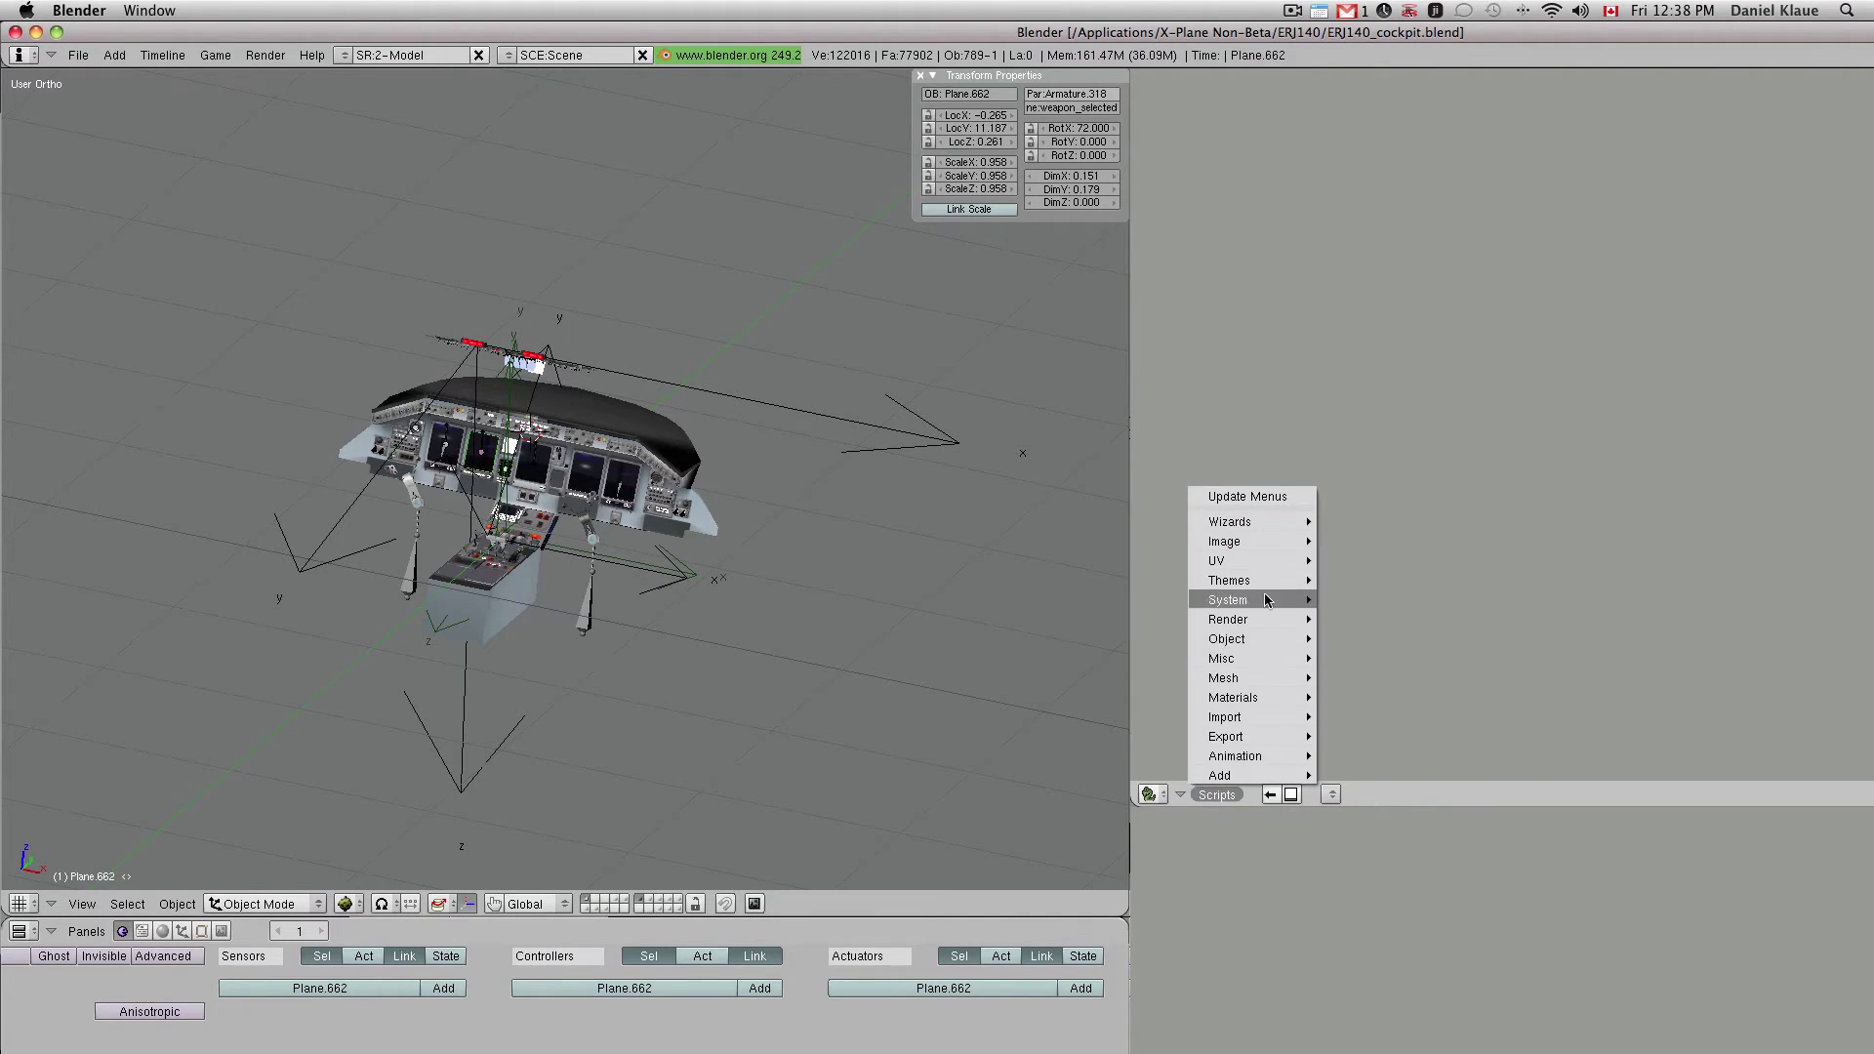
left_click(1152, 795)
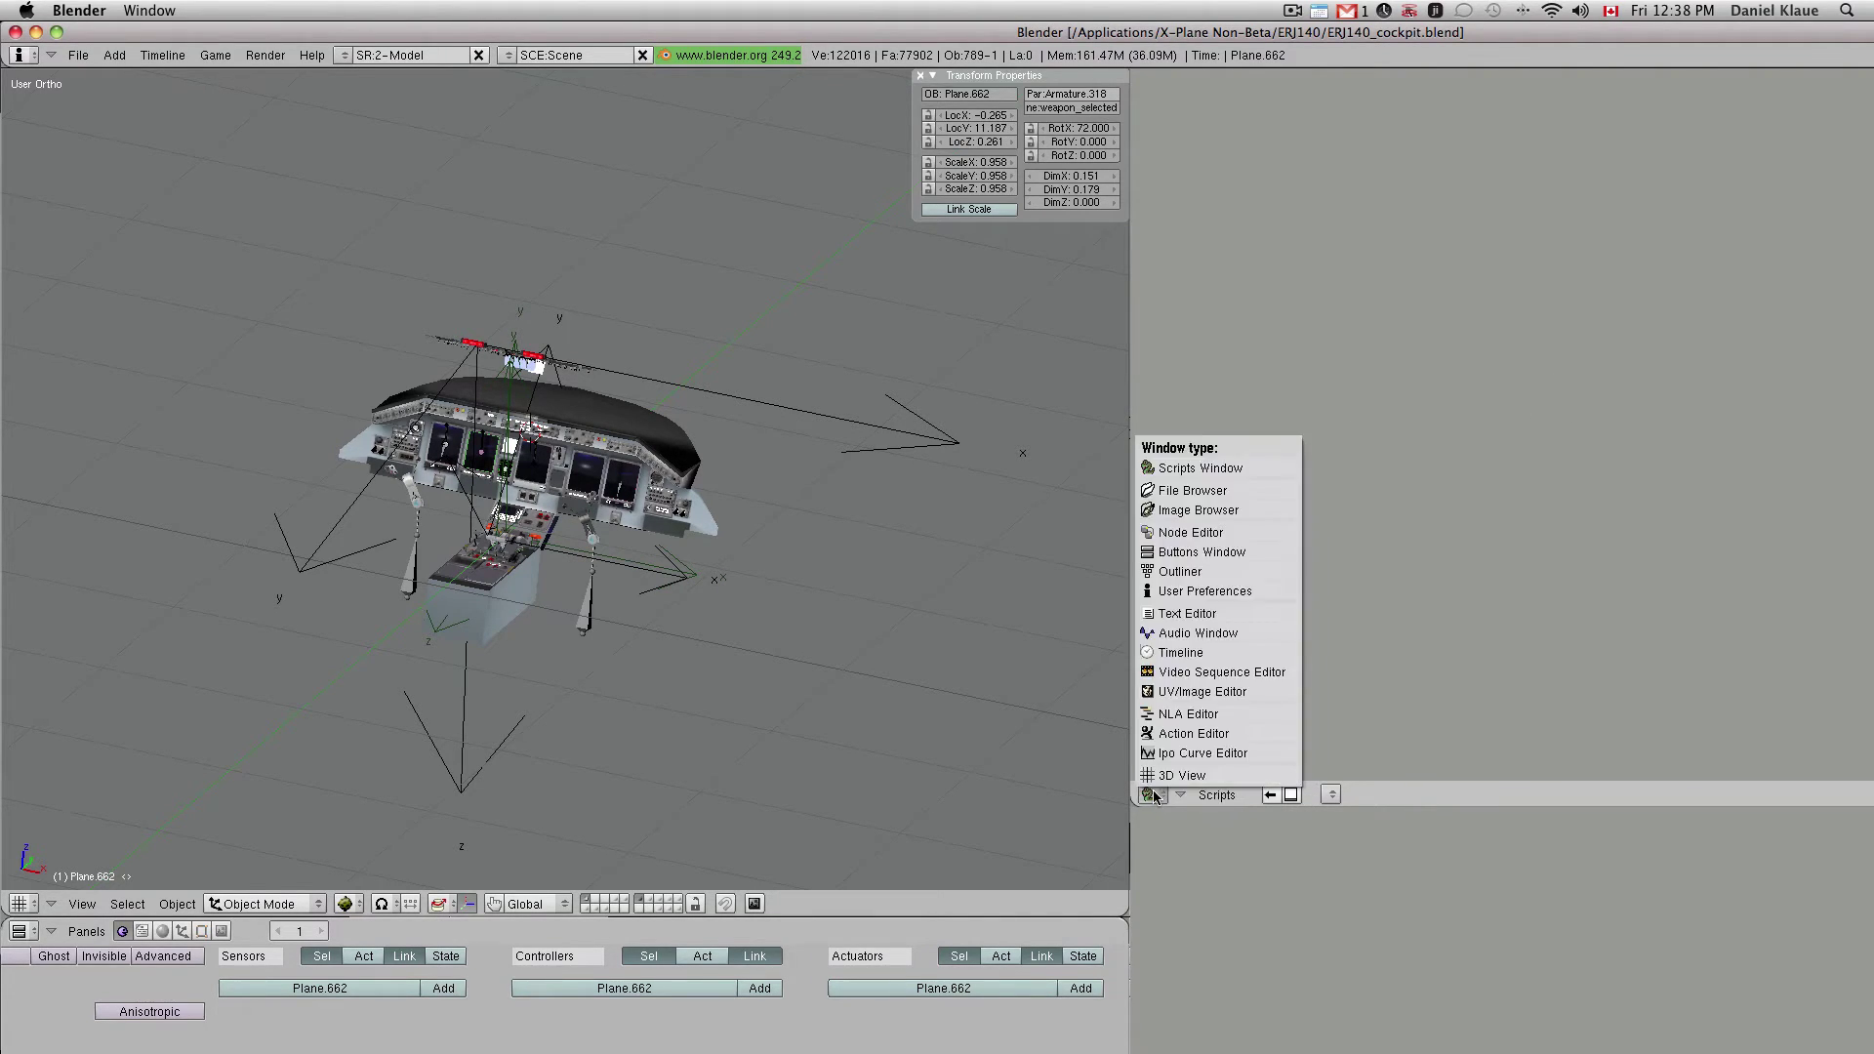
left_click(1213, 614)
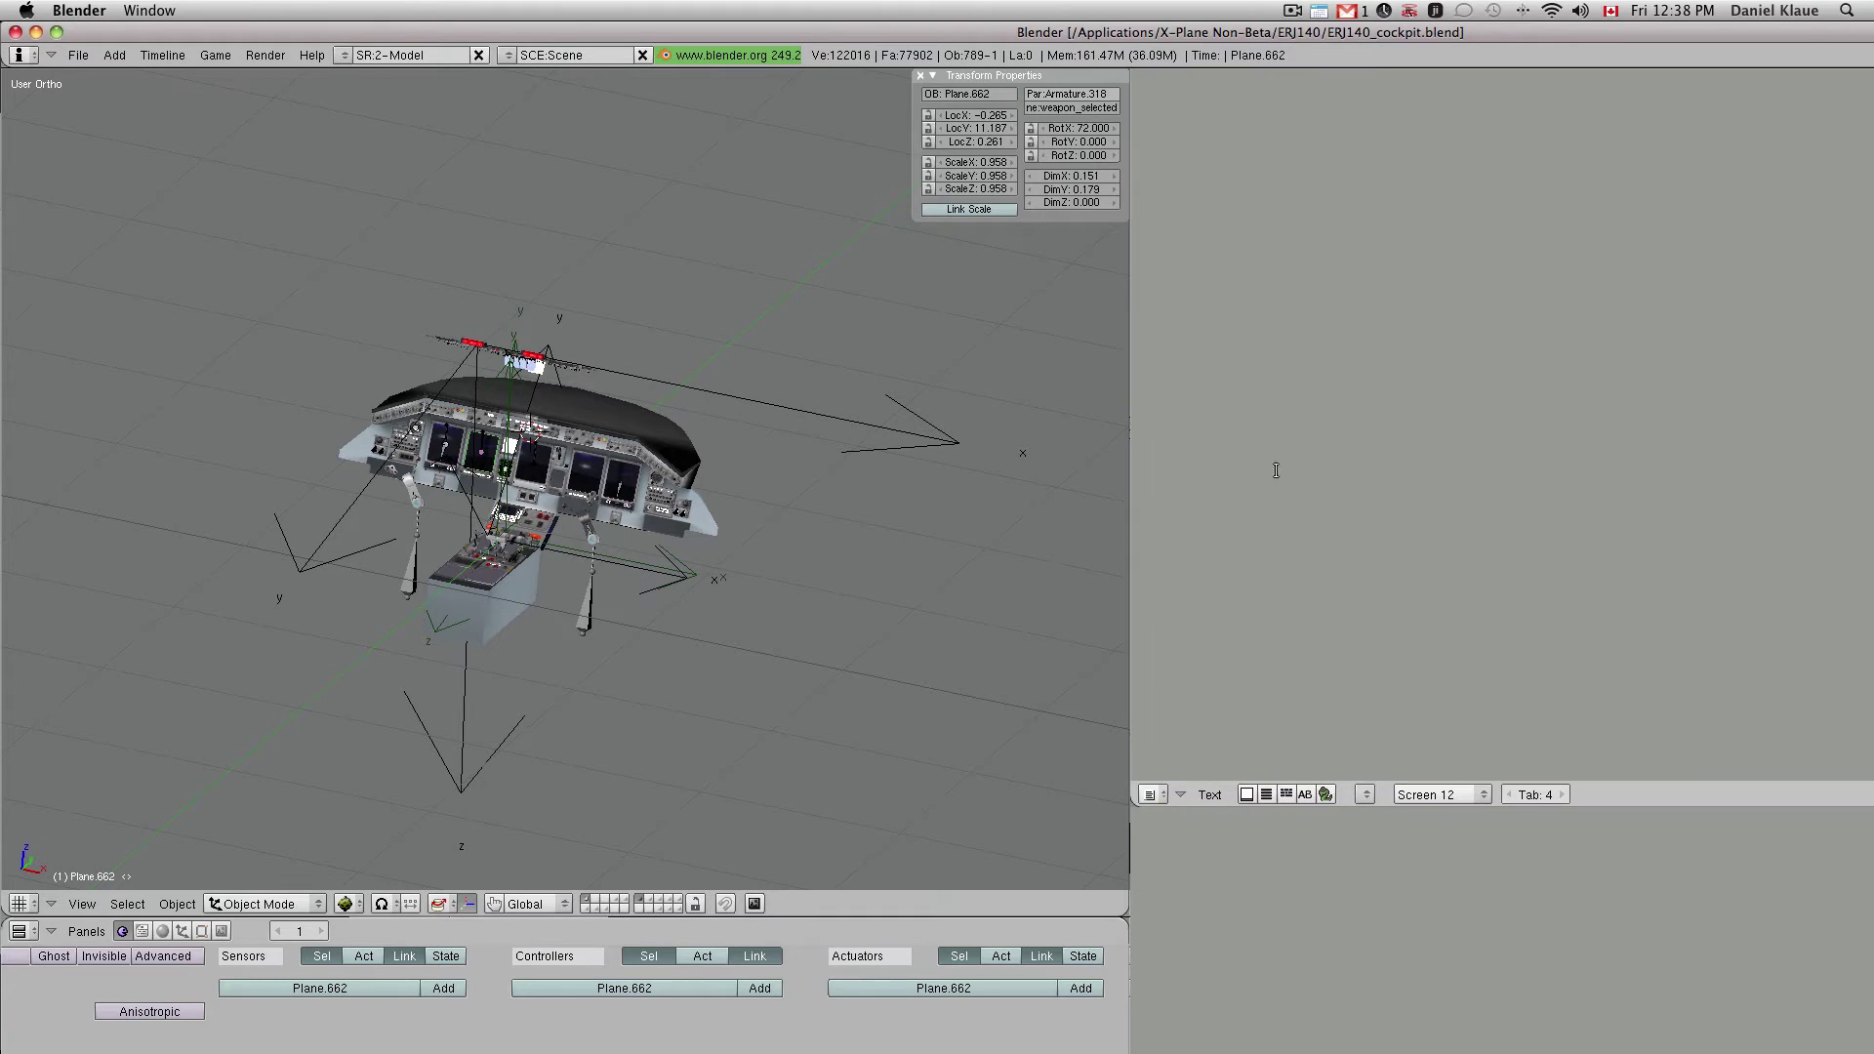
- In the Text > Open browser, navigate to Scripts, utilities, Plug-ins/Xplane2Blender_310Final2
left_click(1208, 795)
left_click(1219, 769)
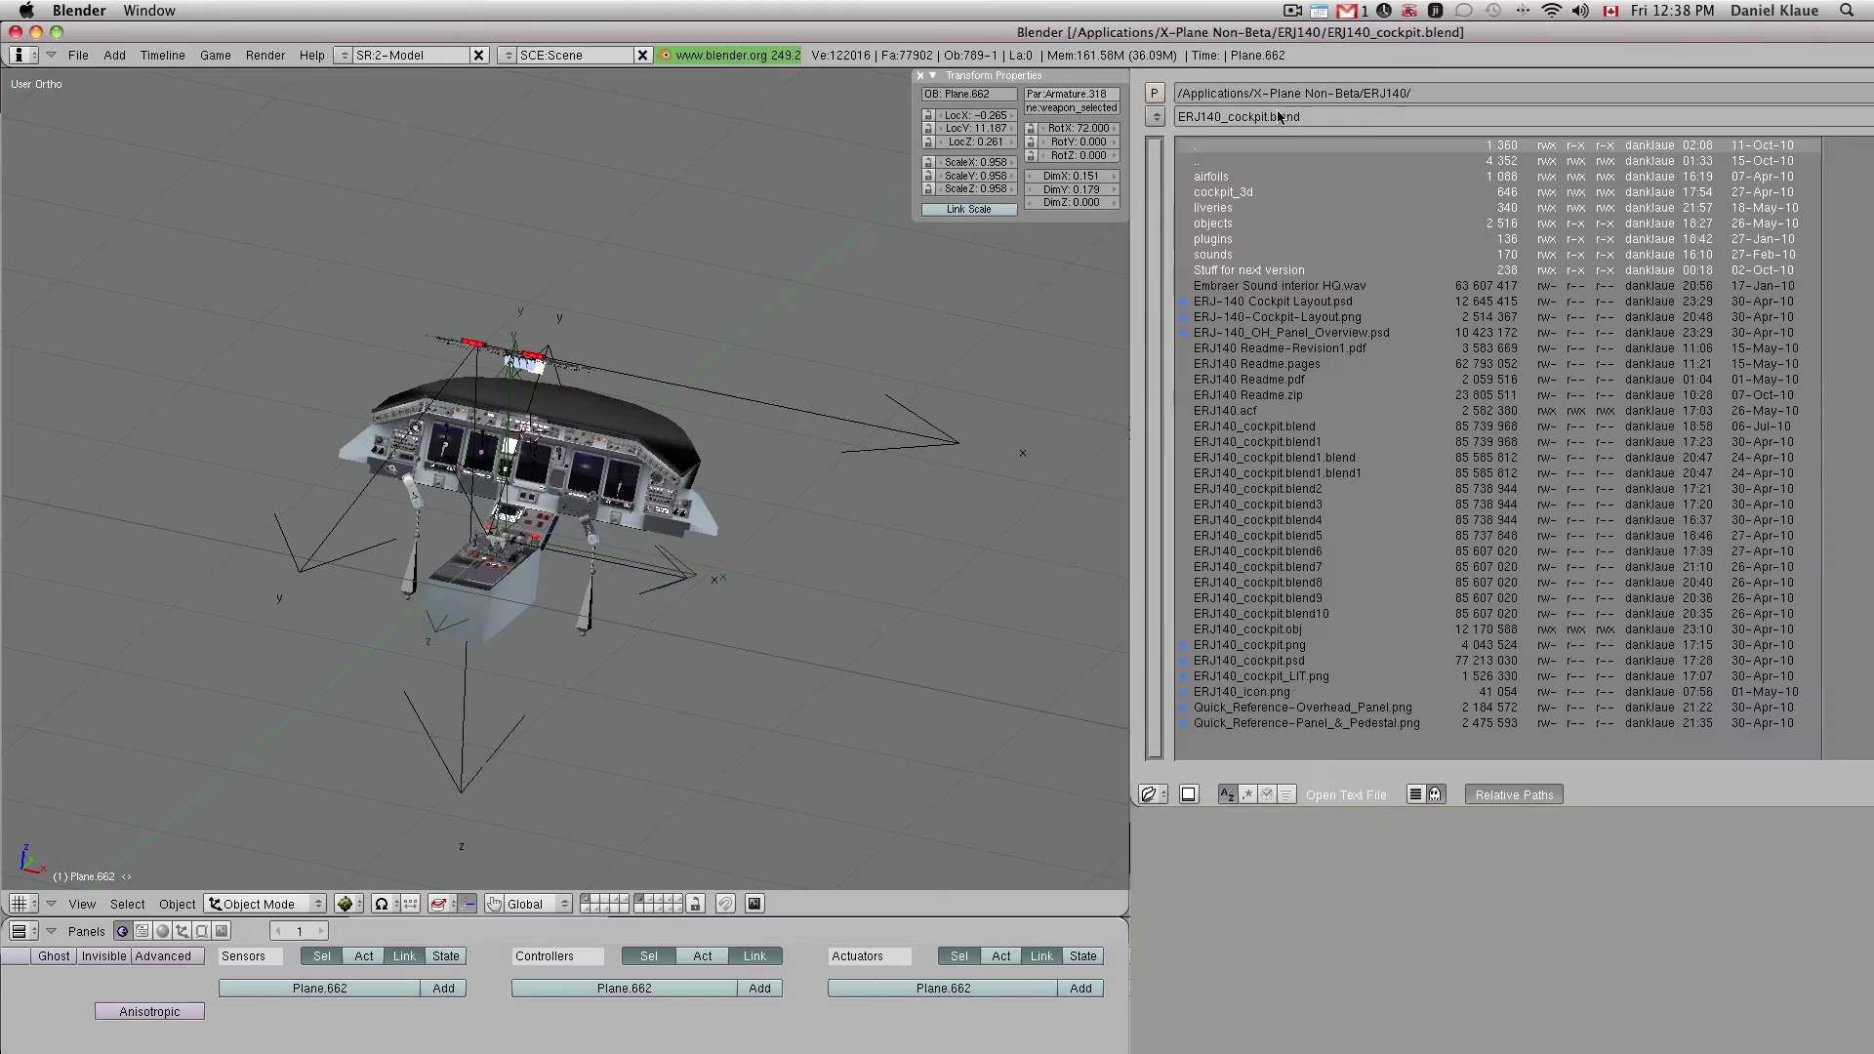
left_click(1154, 94)
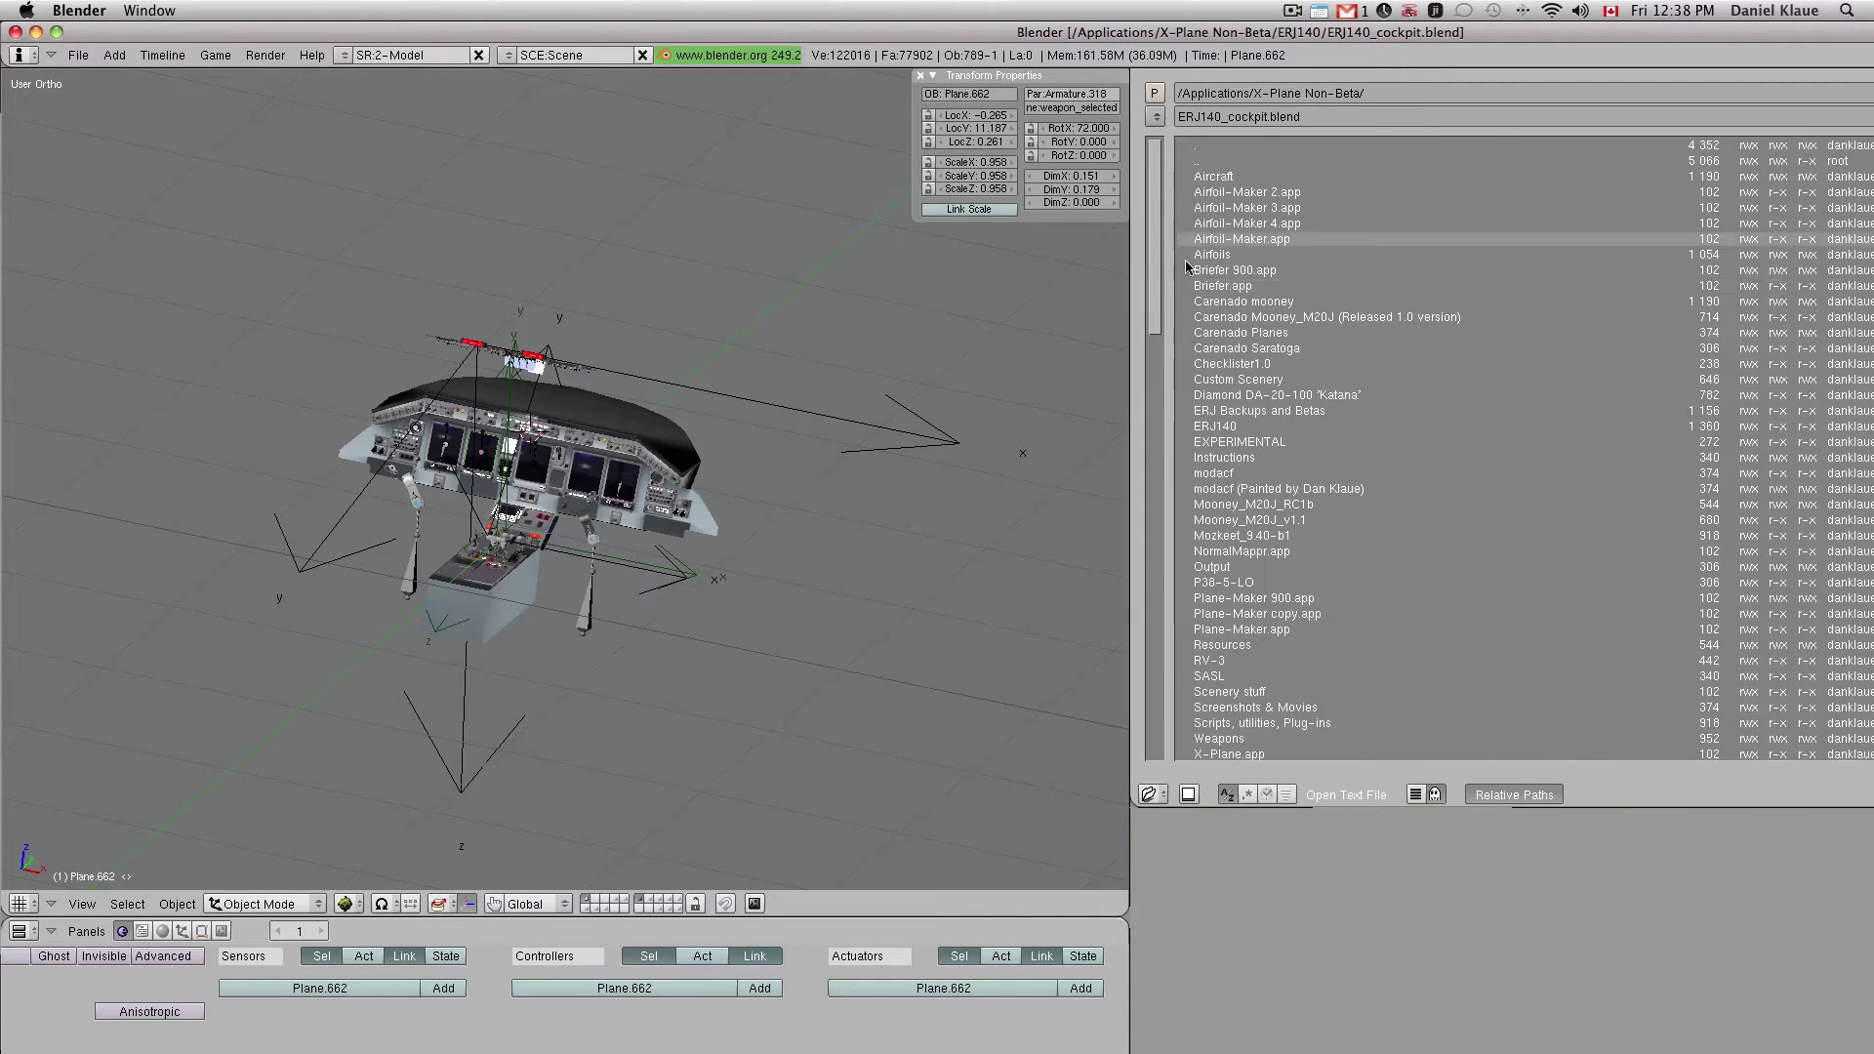
left_click(1288, 667)
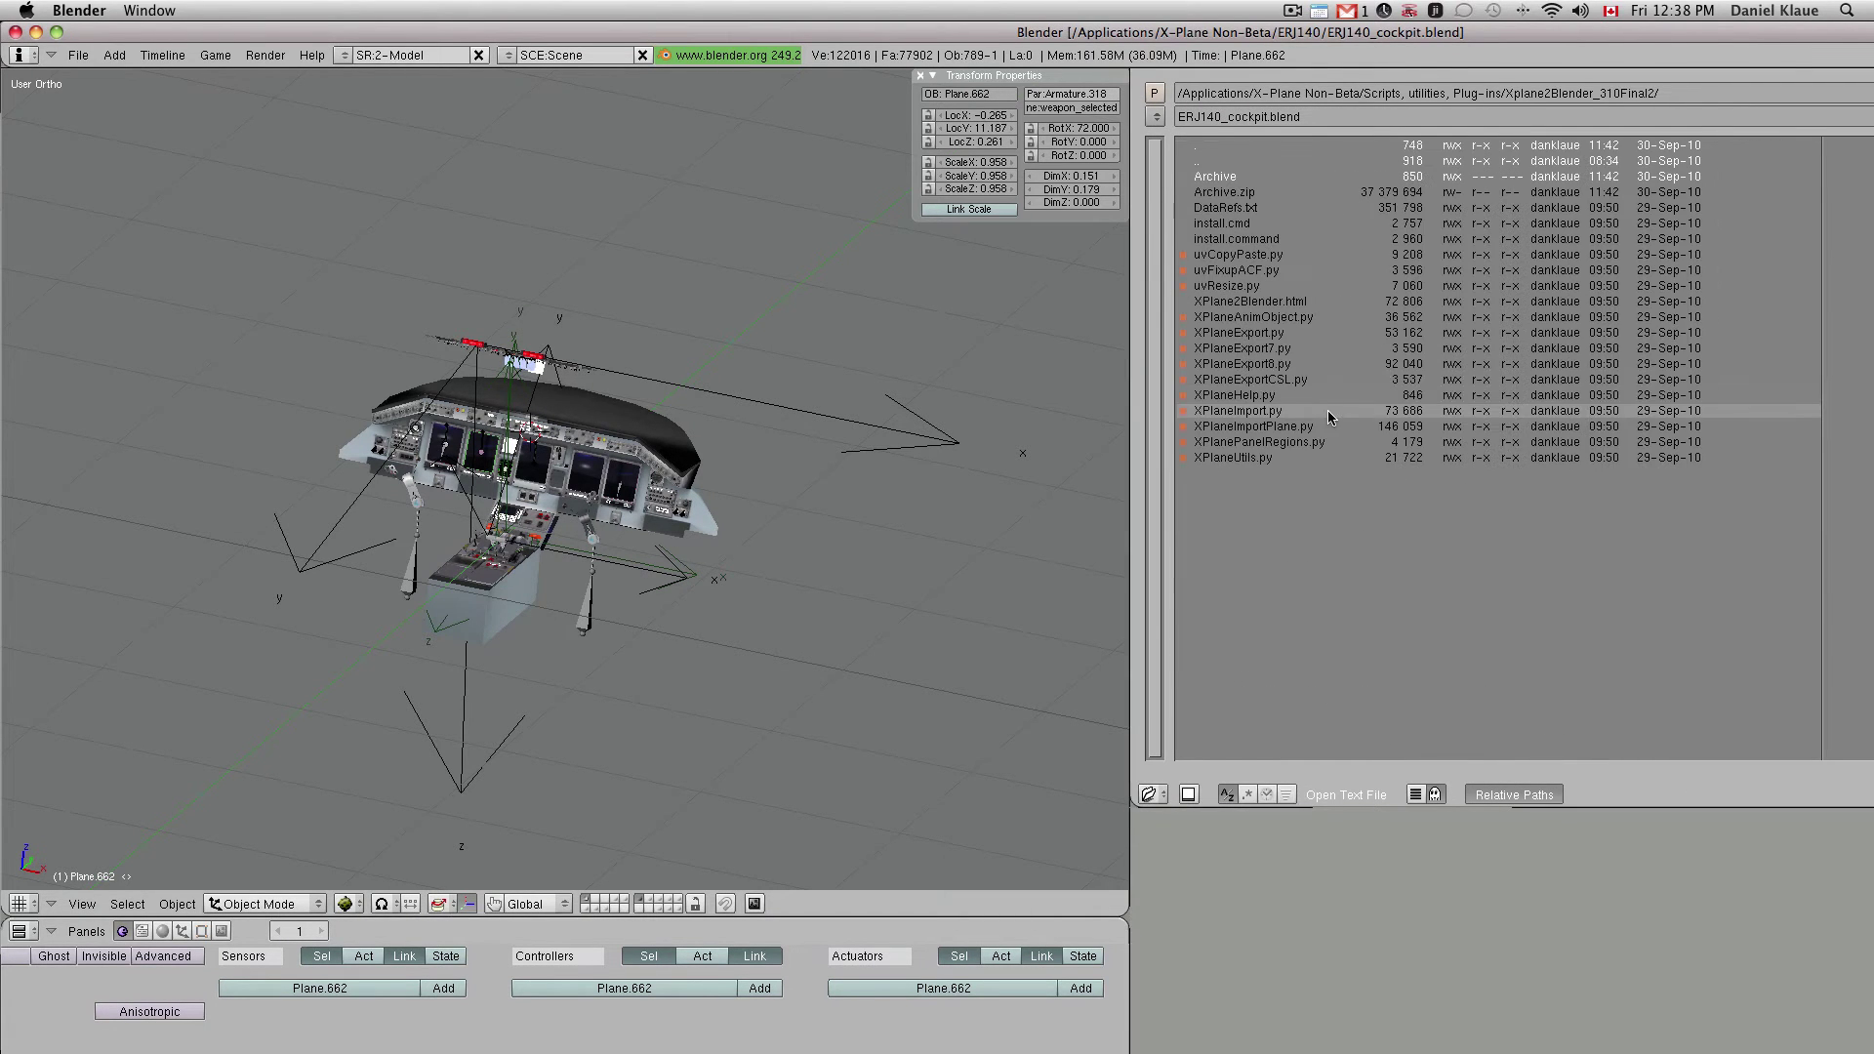
left_click(1330, 414)
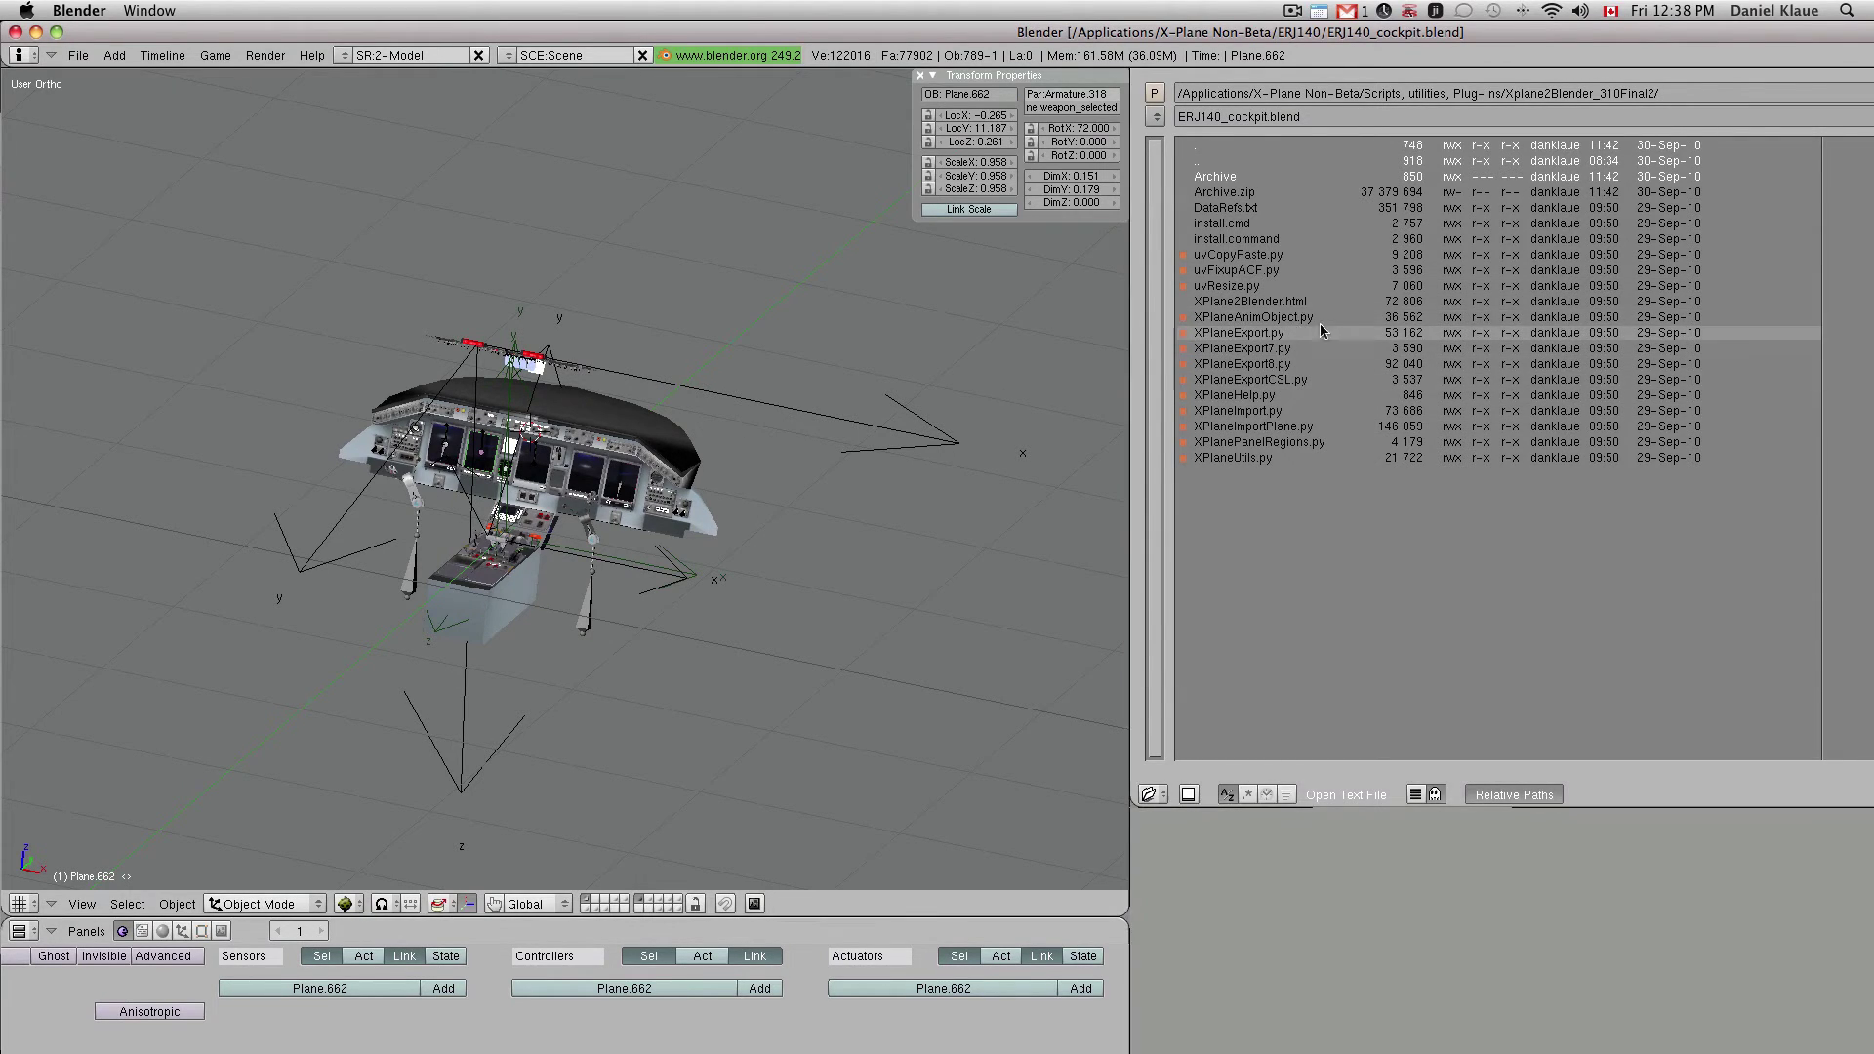
- Open XPlaneAnimObject.py in the Text Editor and scroll through its header
double_click(1213, 318)
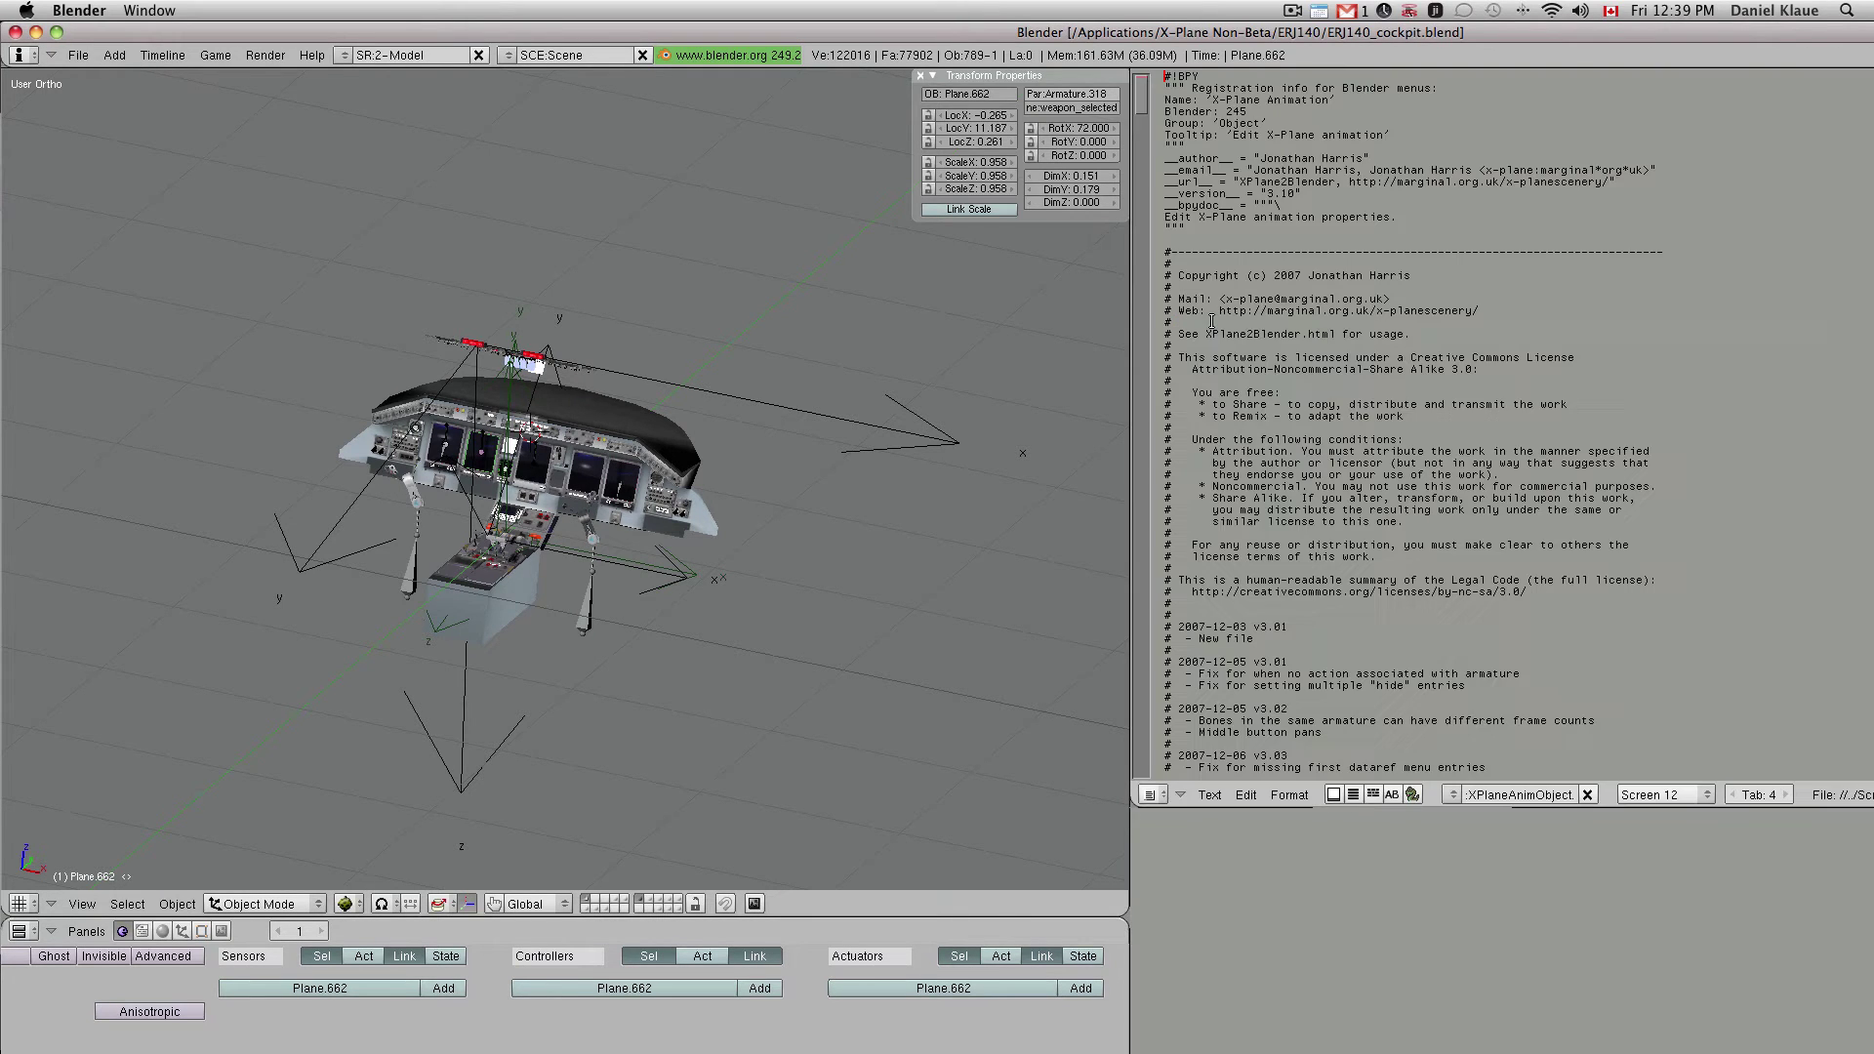
scroll(1316, 335, "down", 5)
scroll(1371, 471, "up", 5)
scroll(1354, 620, "down", 5)
scroll(1328, 566, "up", 5)
scroll(509, 620, "up", 4)
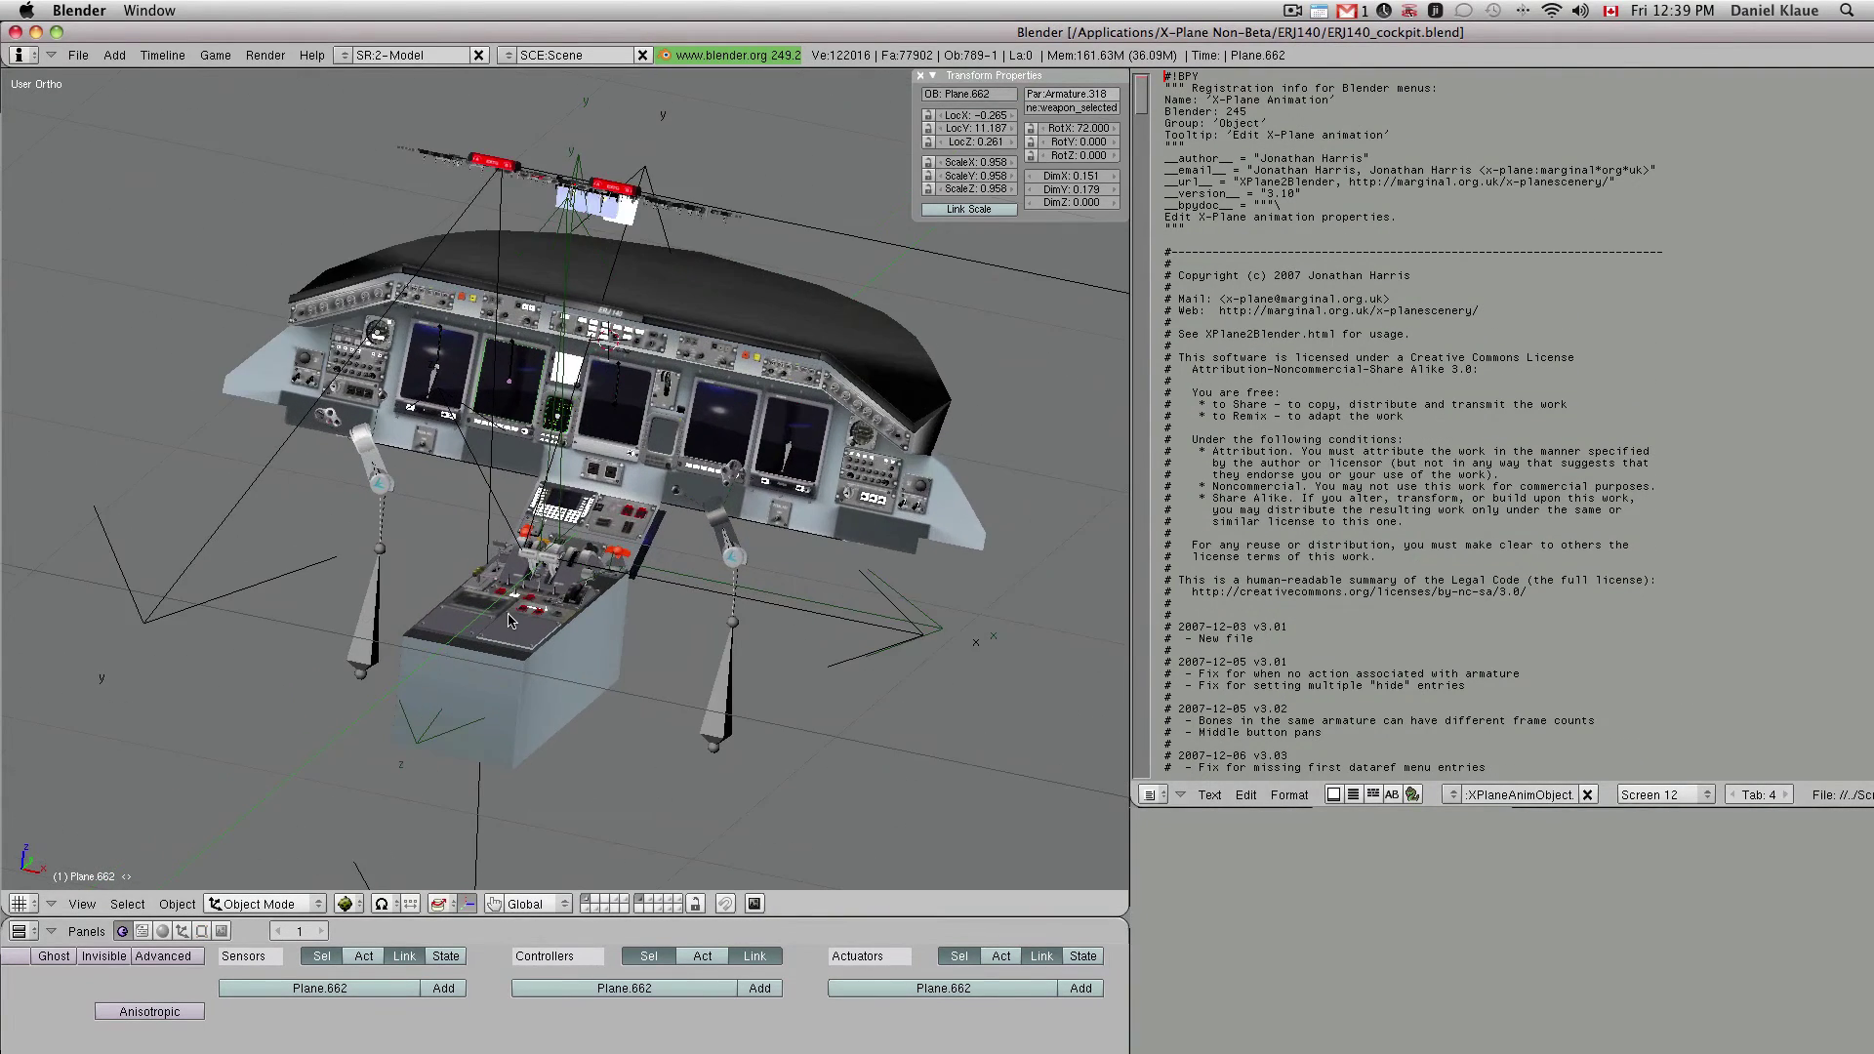
scroll(508, 620, "up", 2)
scroll(286, 351, "up", 6)
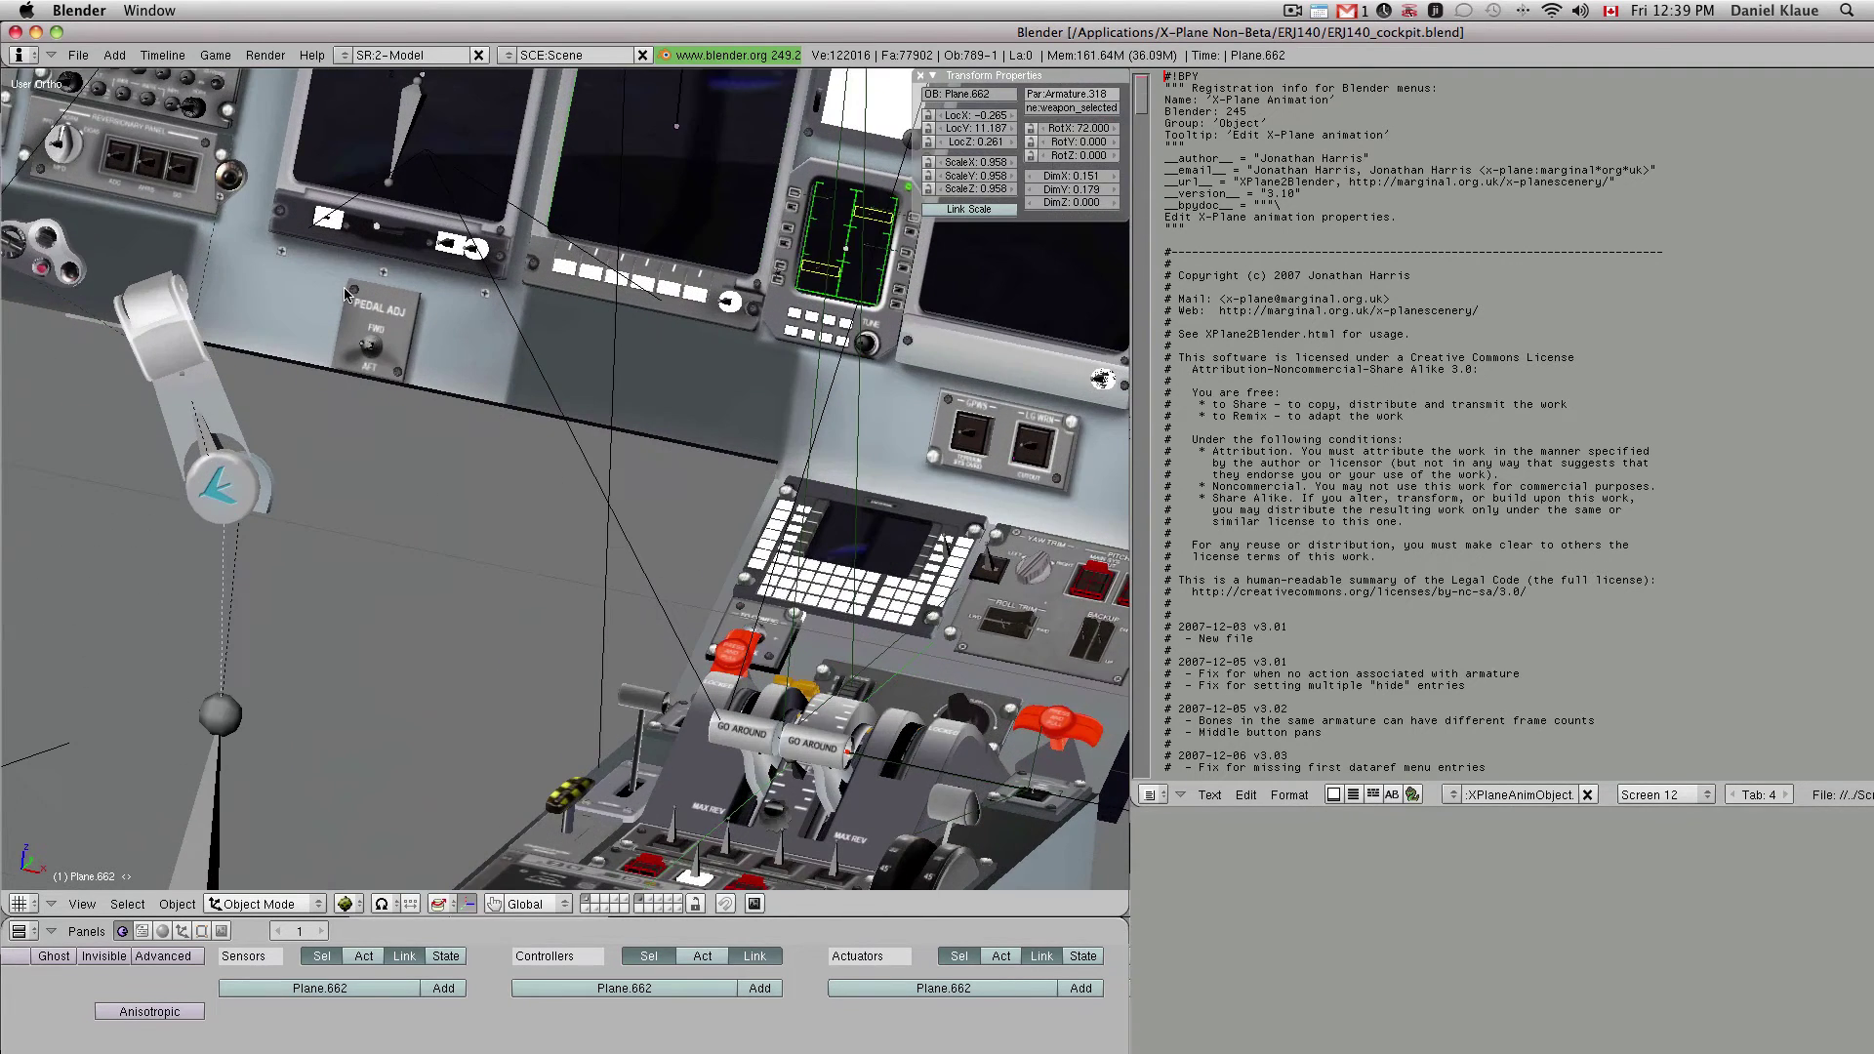
- Select the PEDAL ADJ bone, return to Object Mode, then select knob Sphere.002
right_click(358, 414)
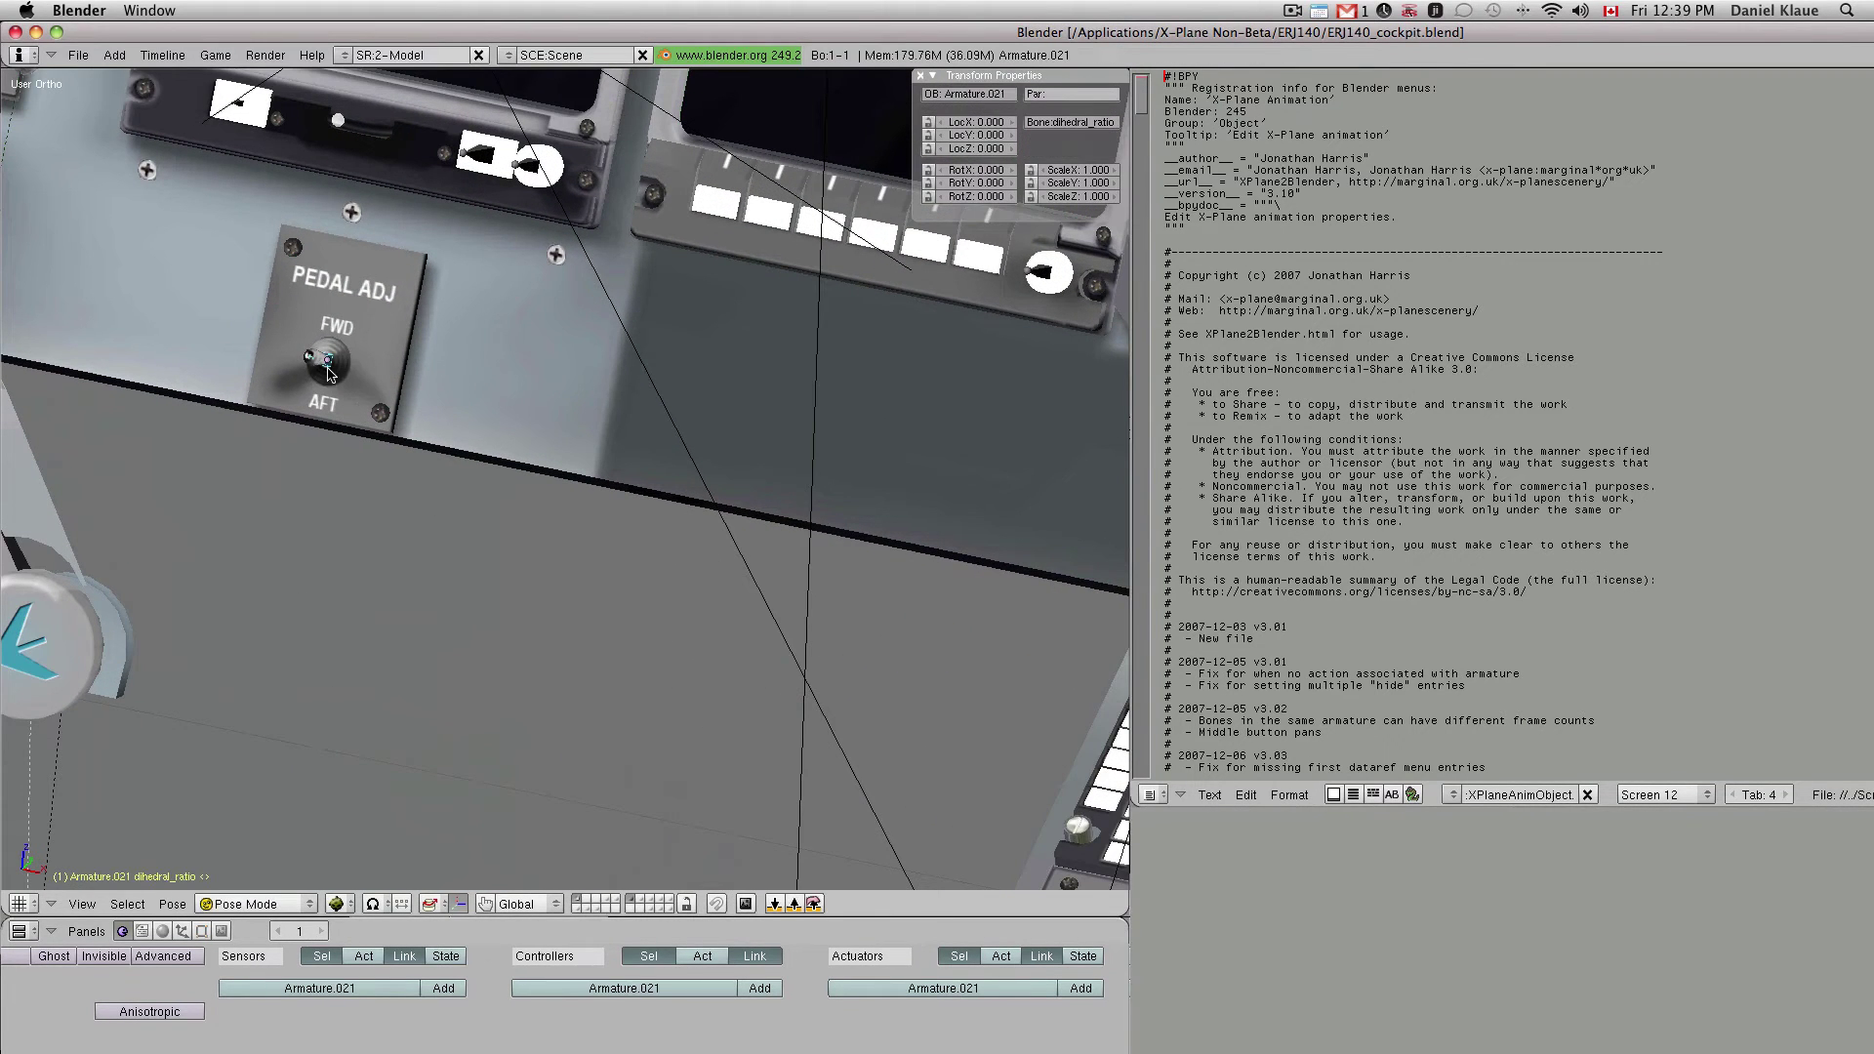
scroll(332, 373, "up", 5)
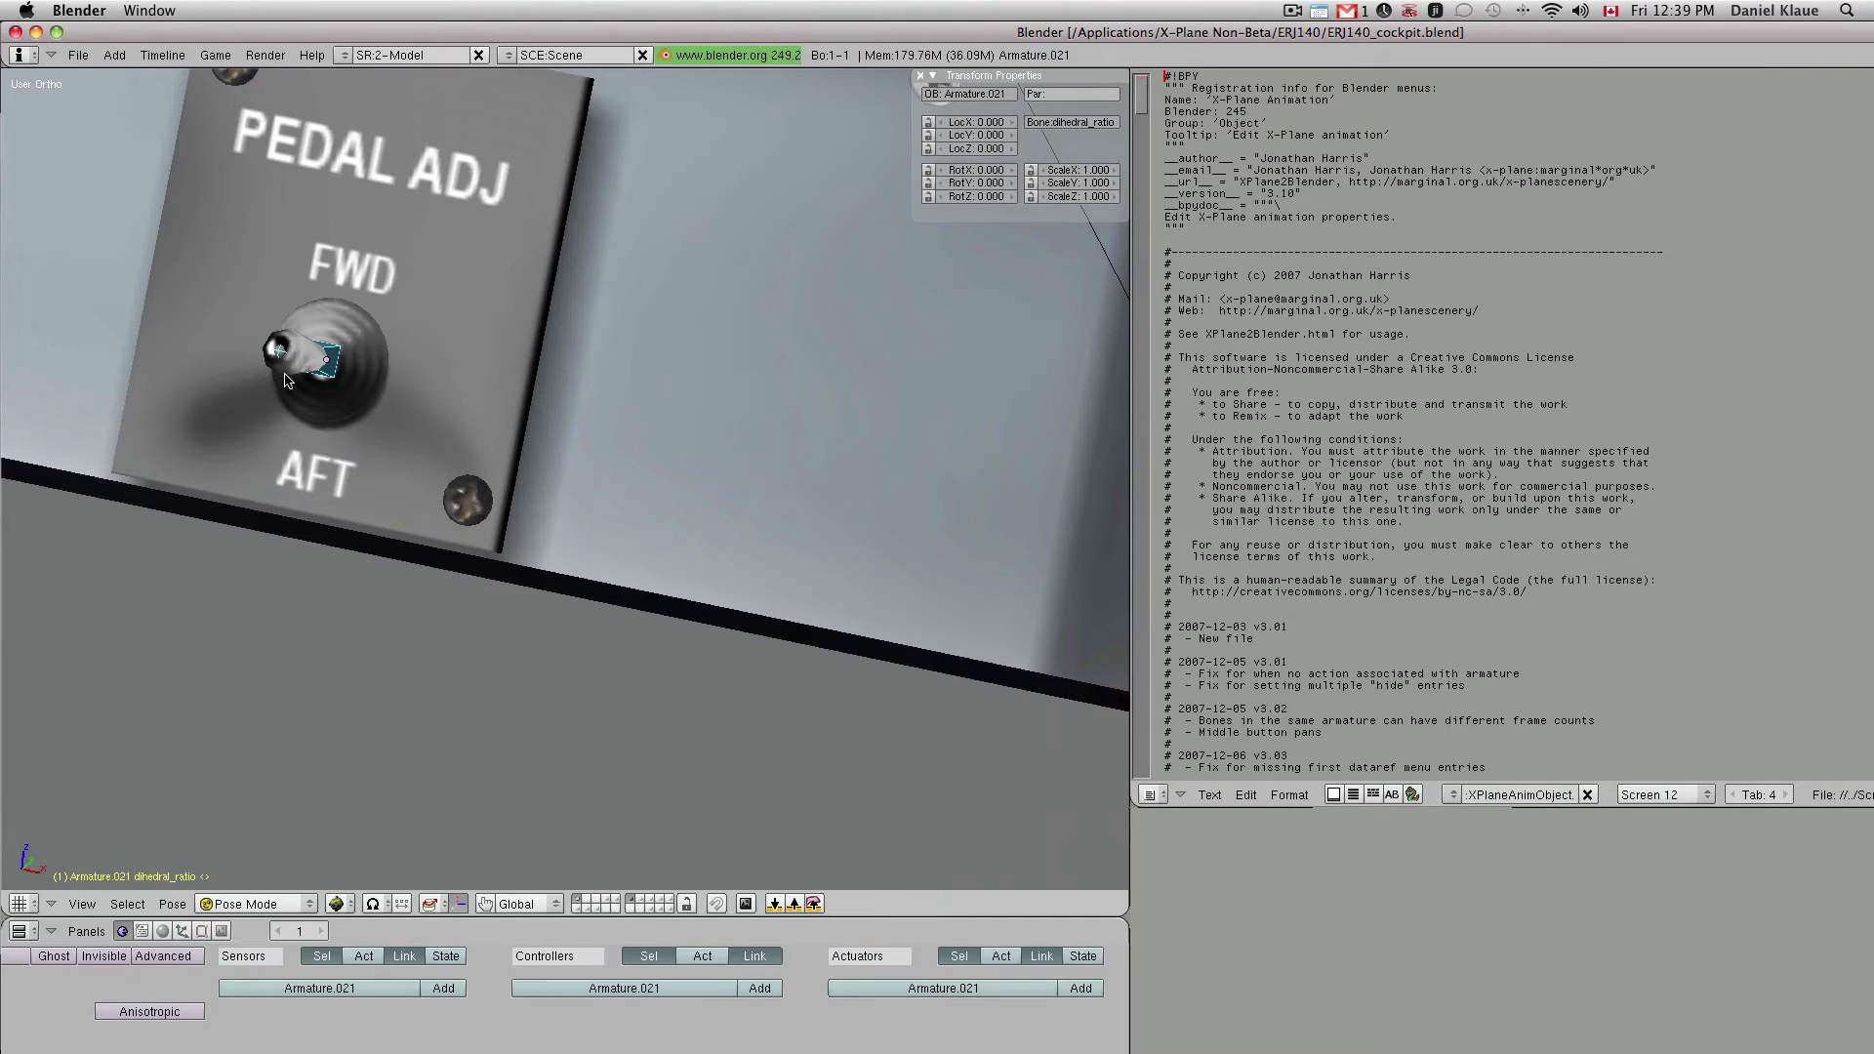
key("ctrl+Tab")
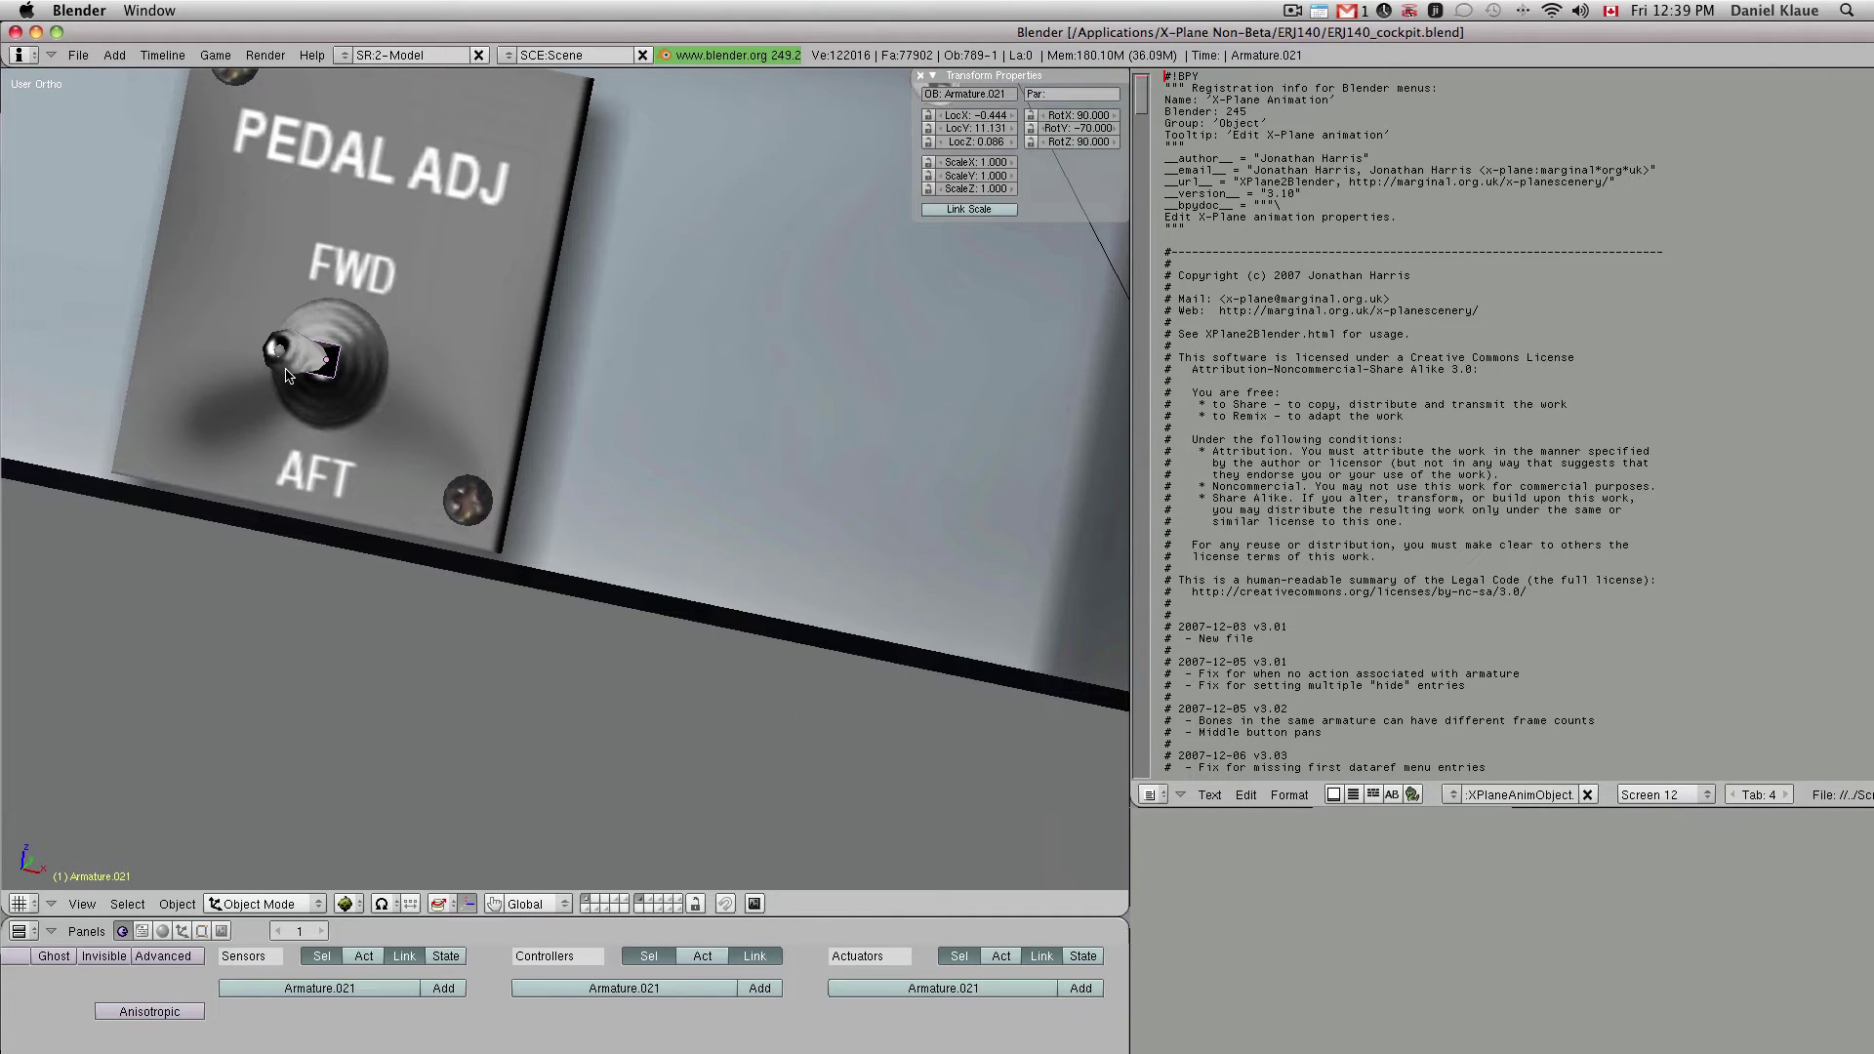
key("ctrl+Tab")
key("ctrl+Tab")
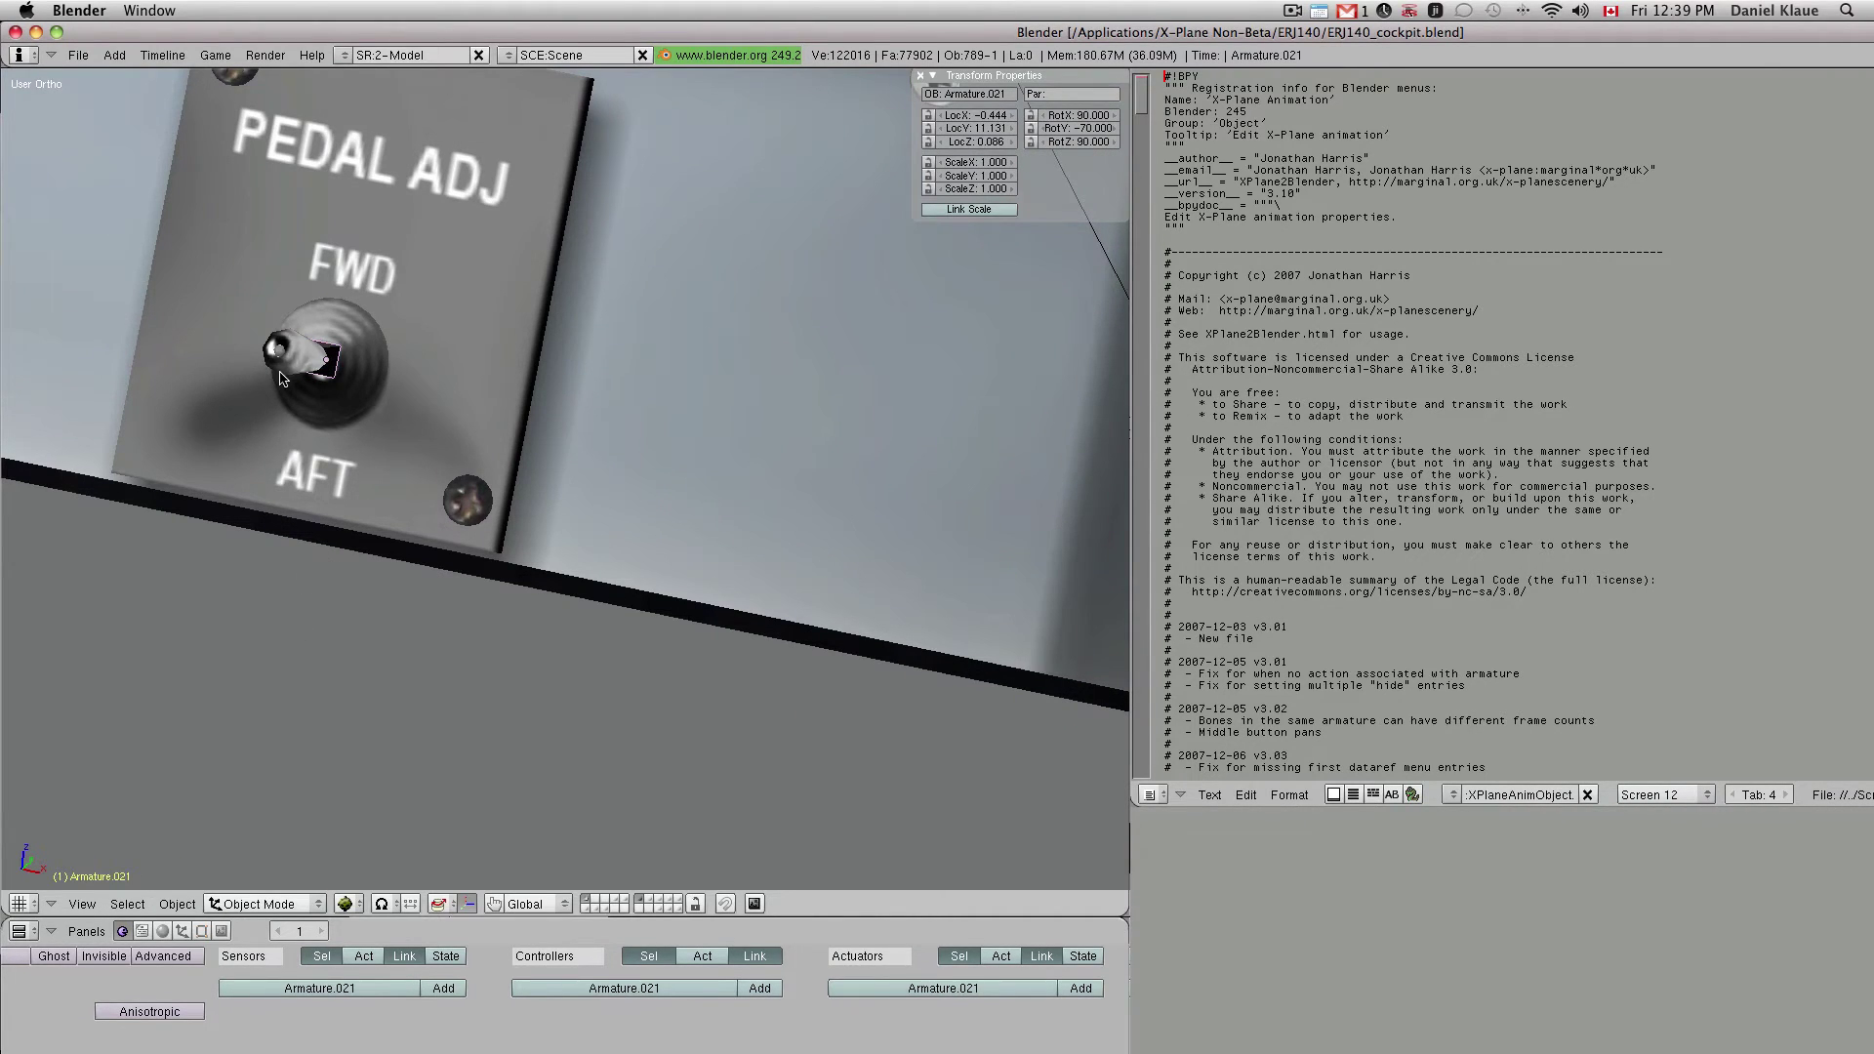
right_click(280, 378)
scroll(293, 391, "down", 5)
scroll(415, 495, "up", 5)
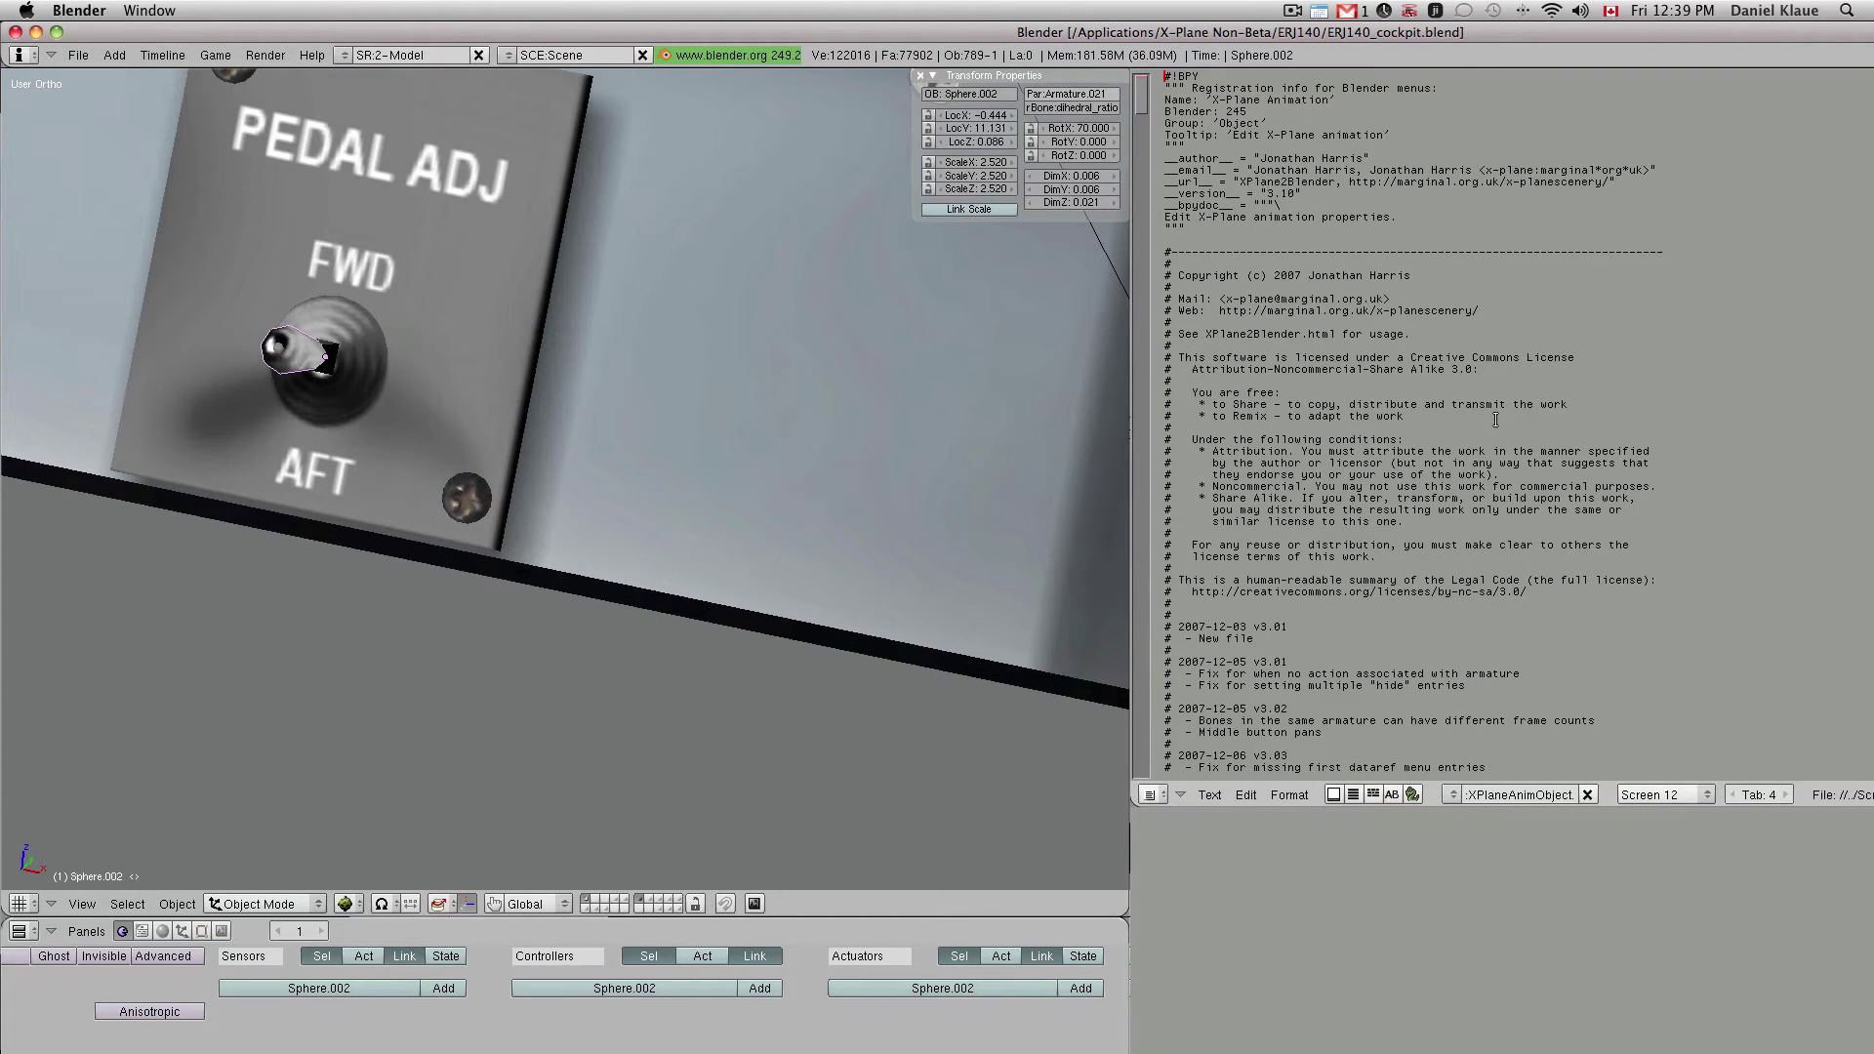
- Run the X-Plane Animation script on Sphere.002 with Alt+P, review manipulator types, then switch to Chrome
key("alt")
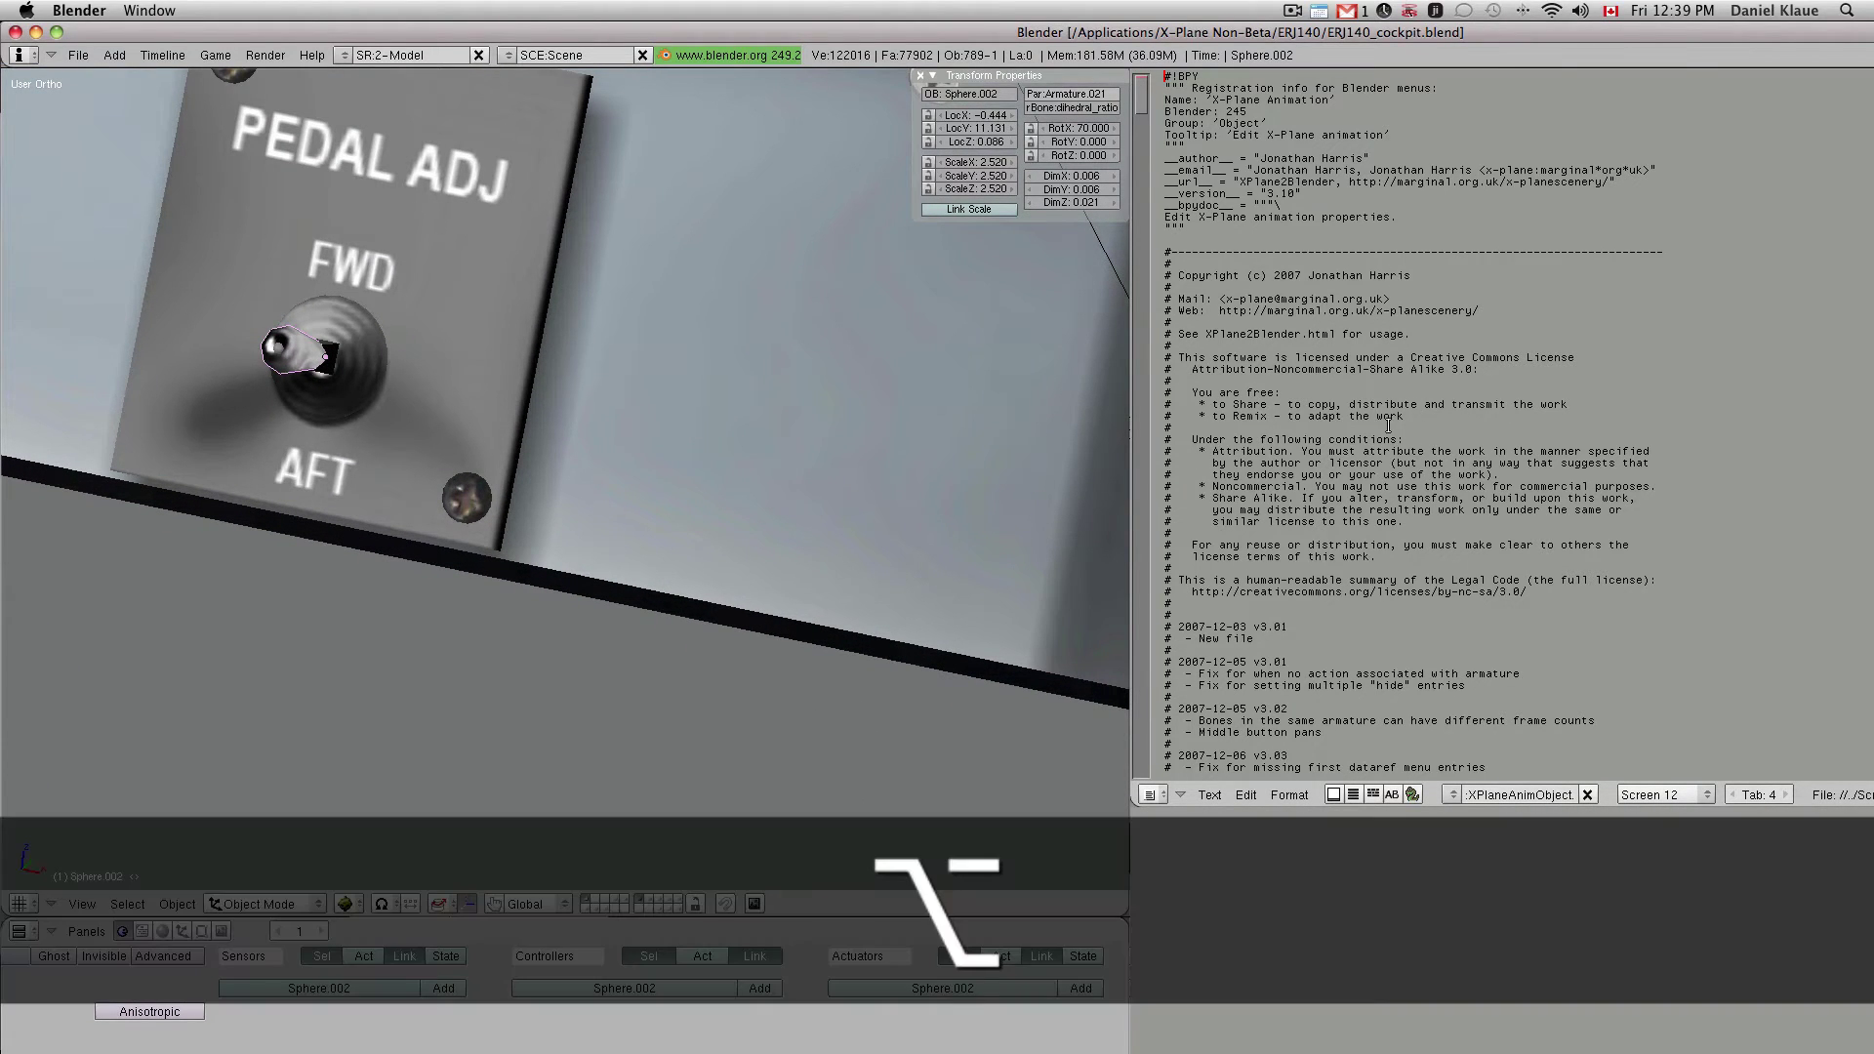
key("alt+p")
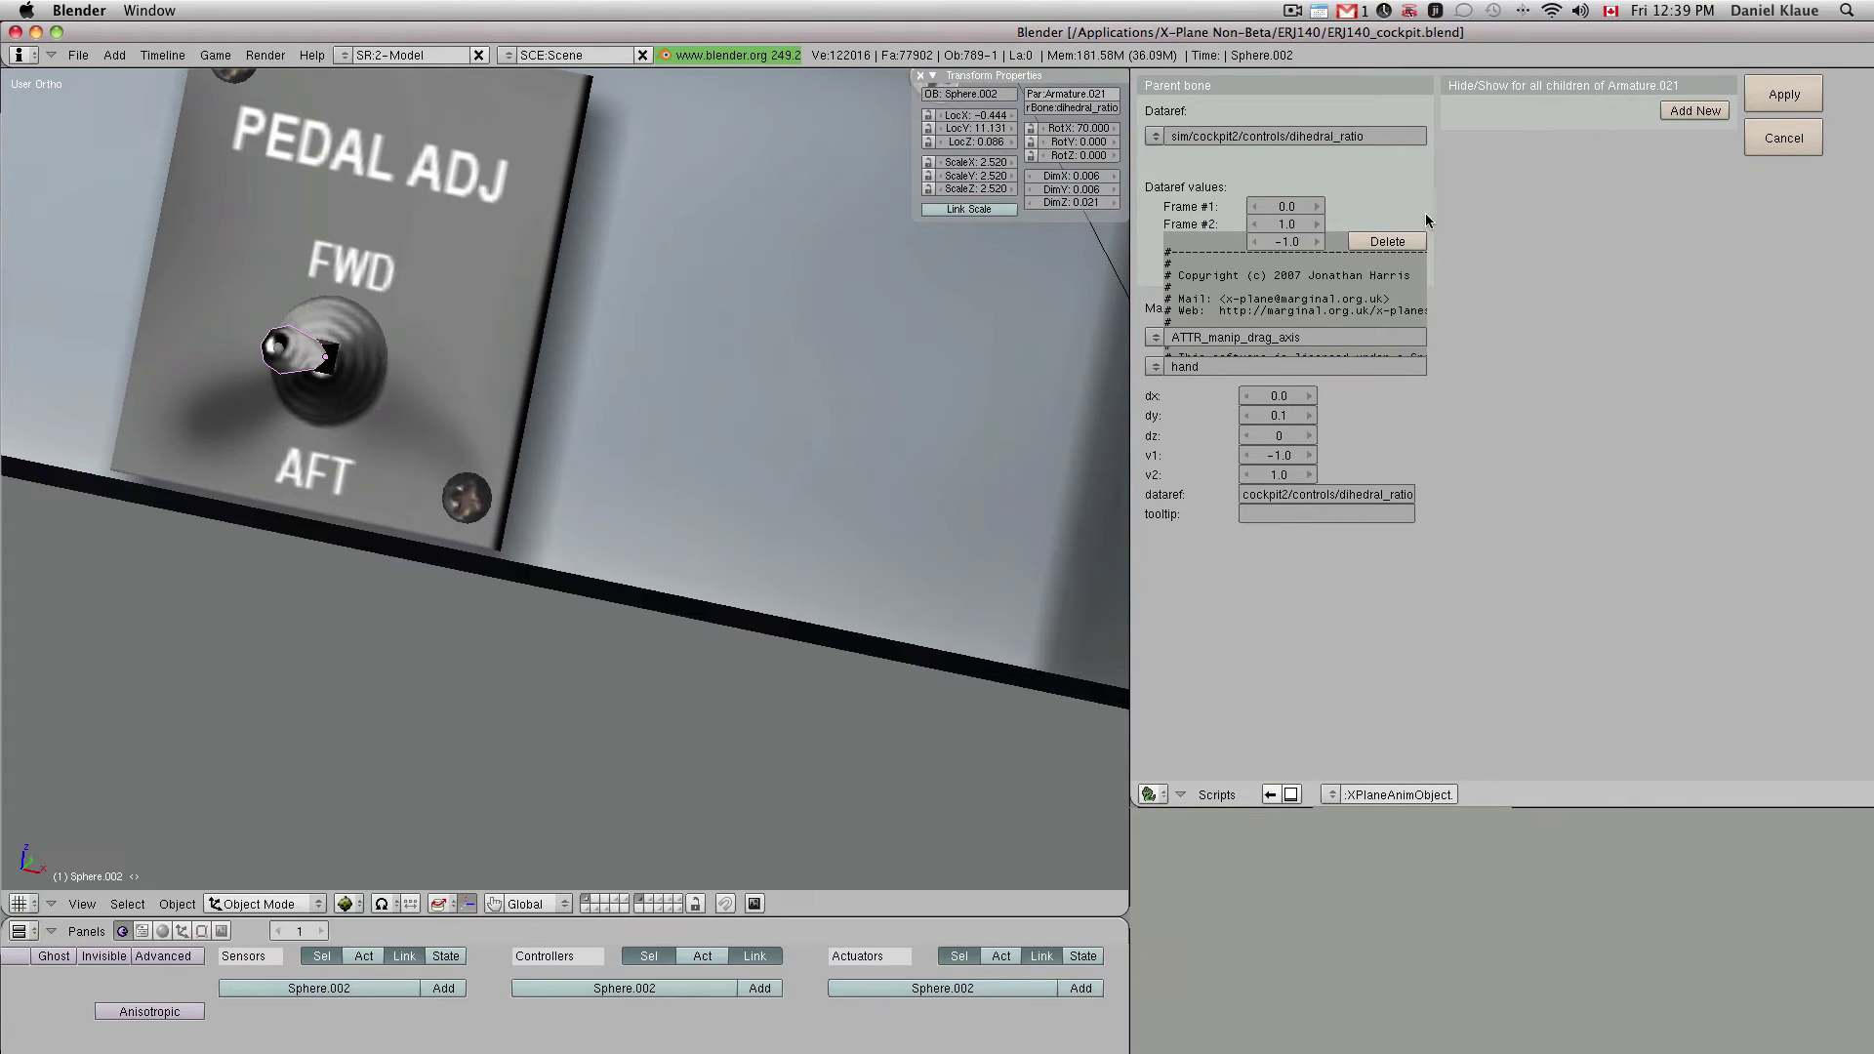
left_click(1440, 241)
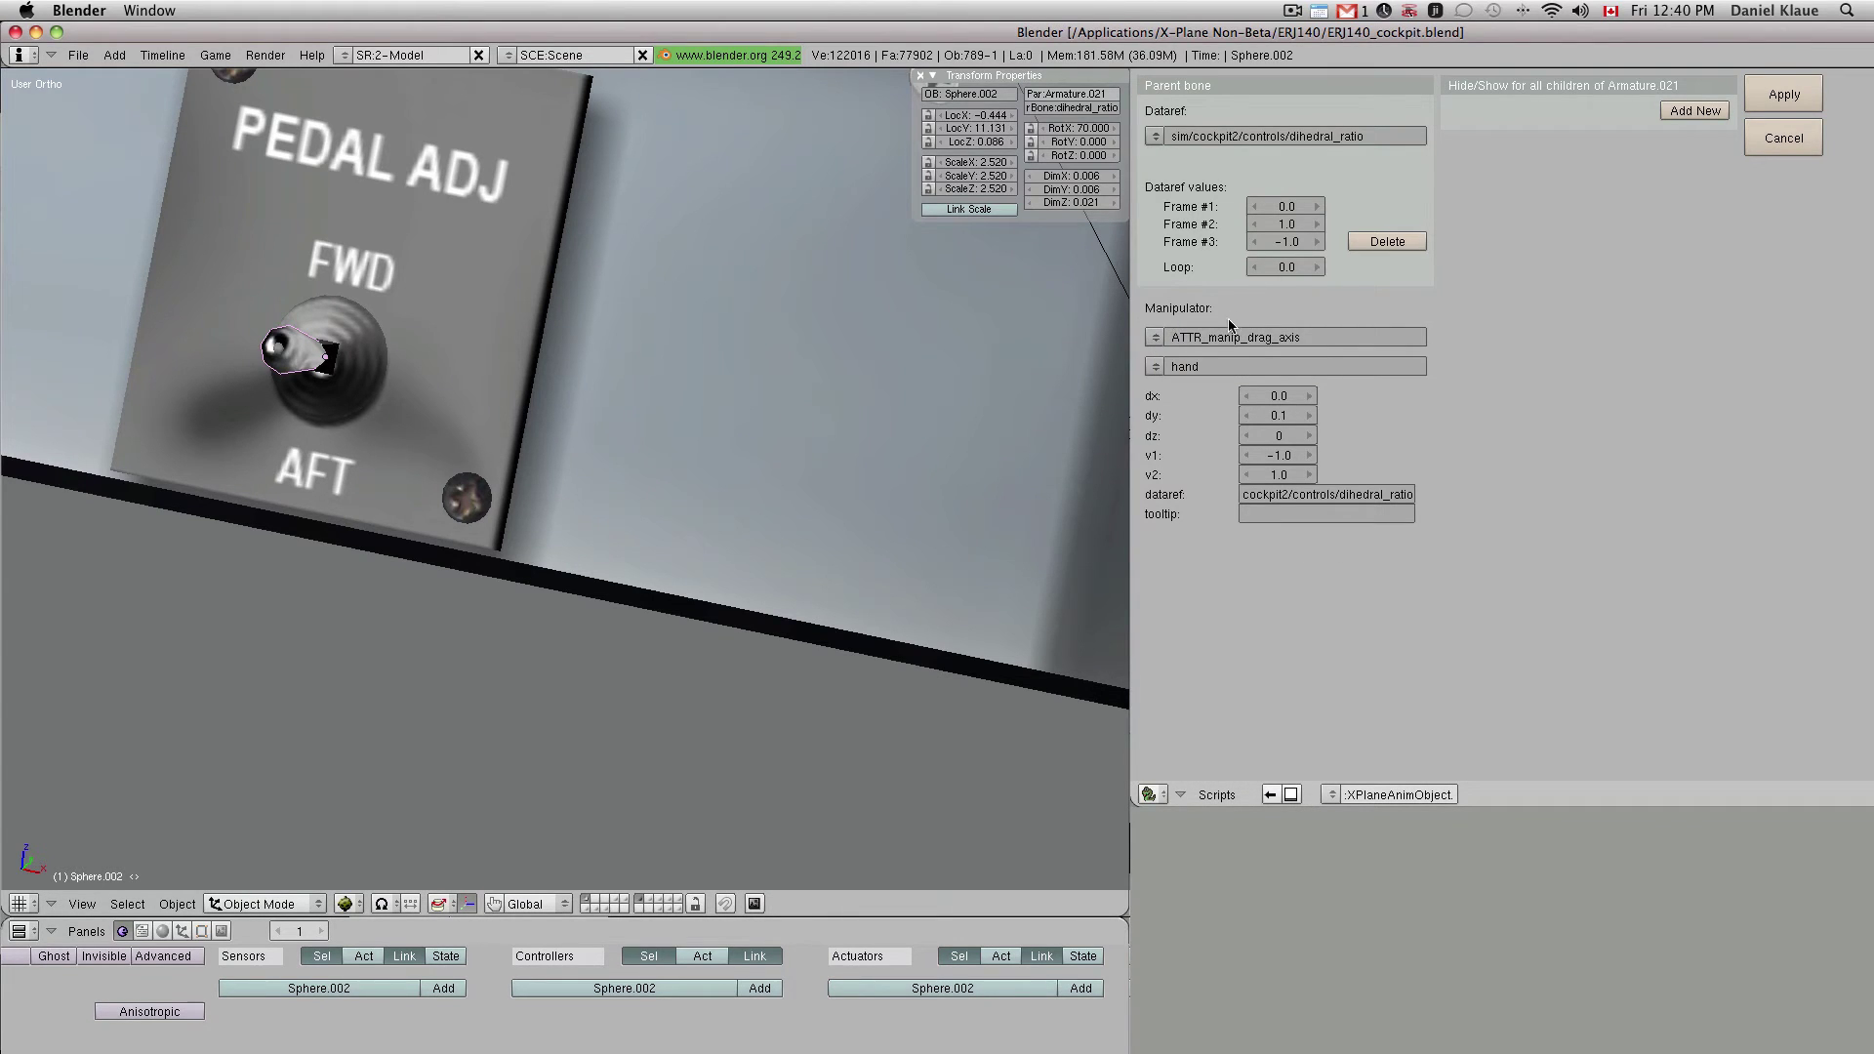
left_click(1151, 342)
key("super+Tab")
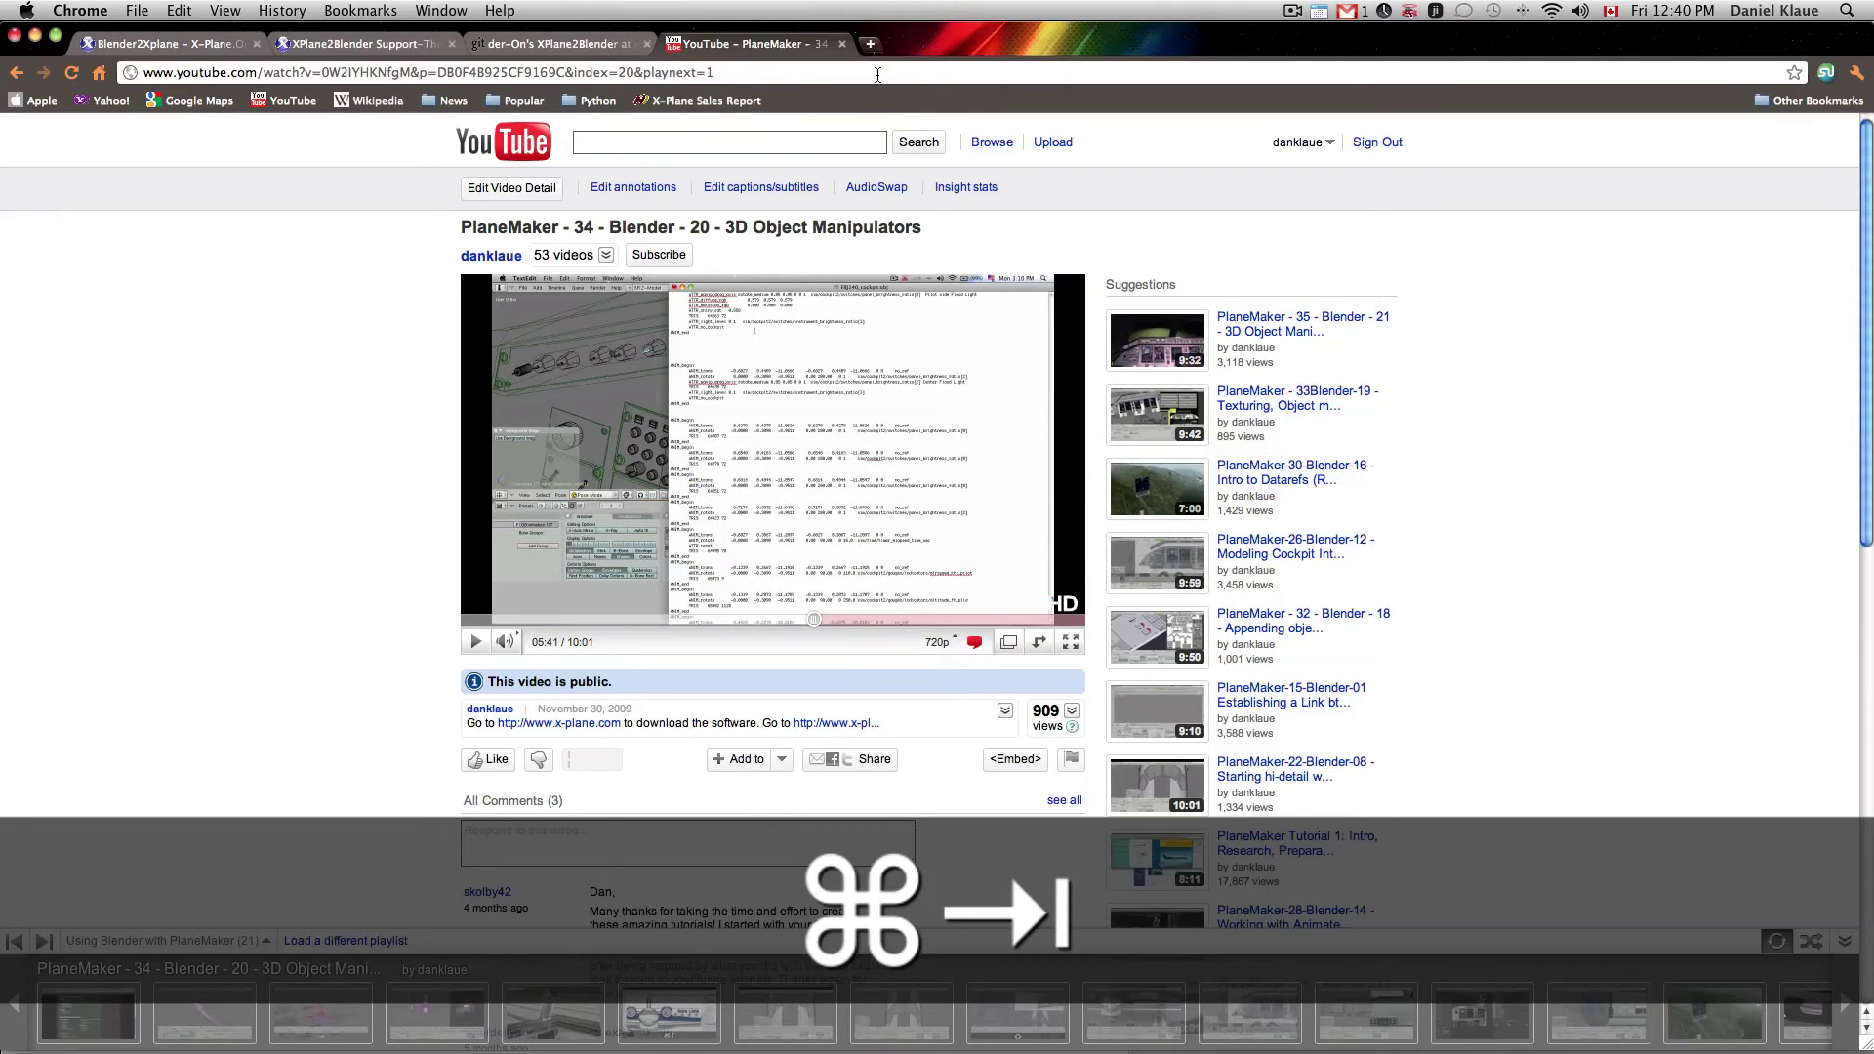
- Search for 'obj8' and open the .obj (Object 8) specification result
left_click(878, 73)
type("obj")
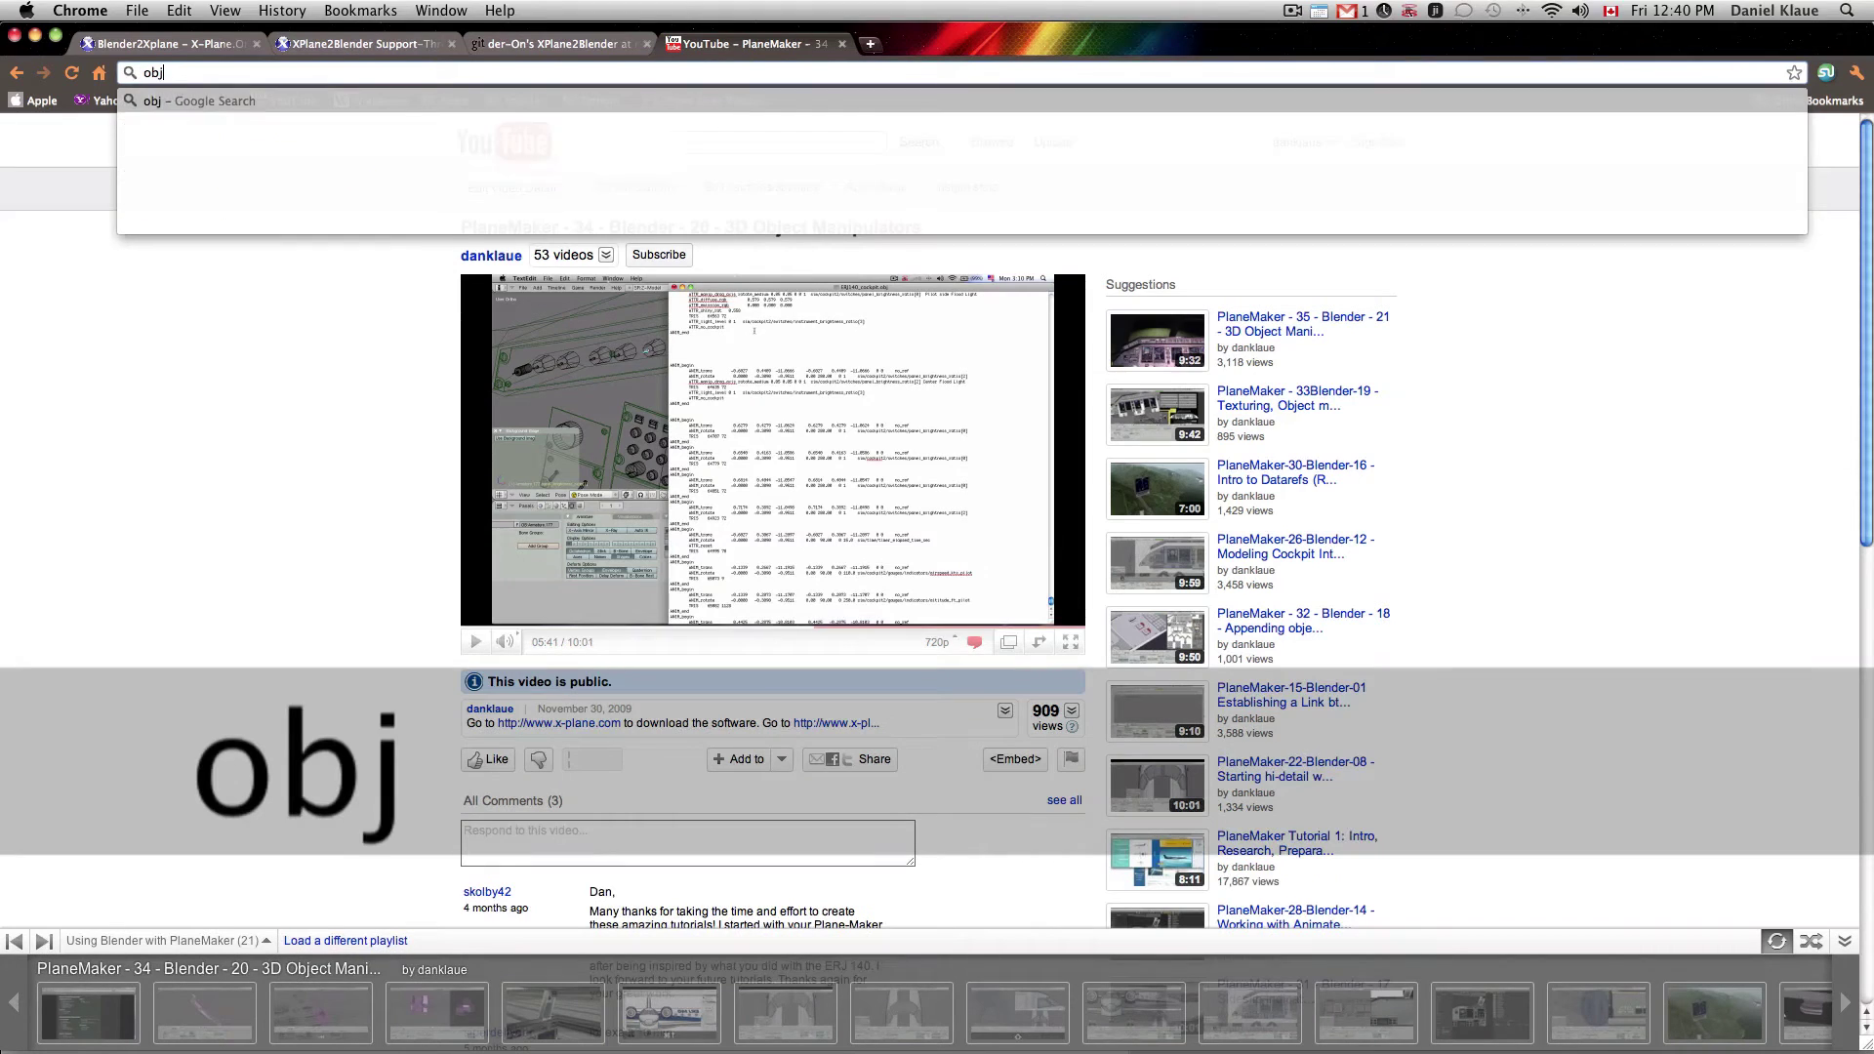
type("8")
key("Return")
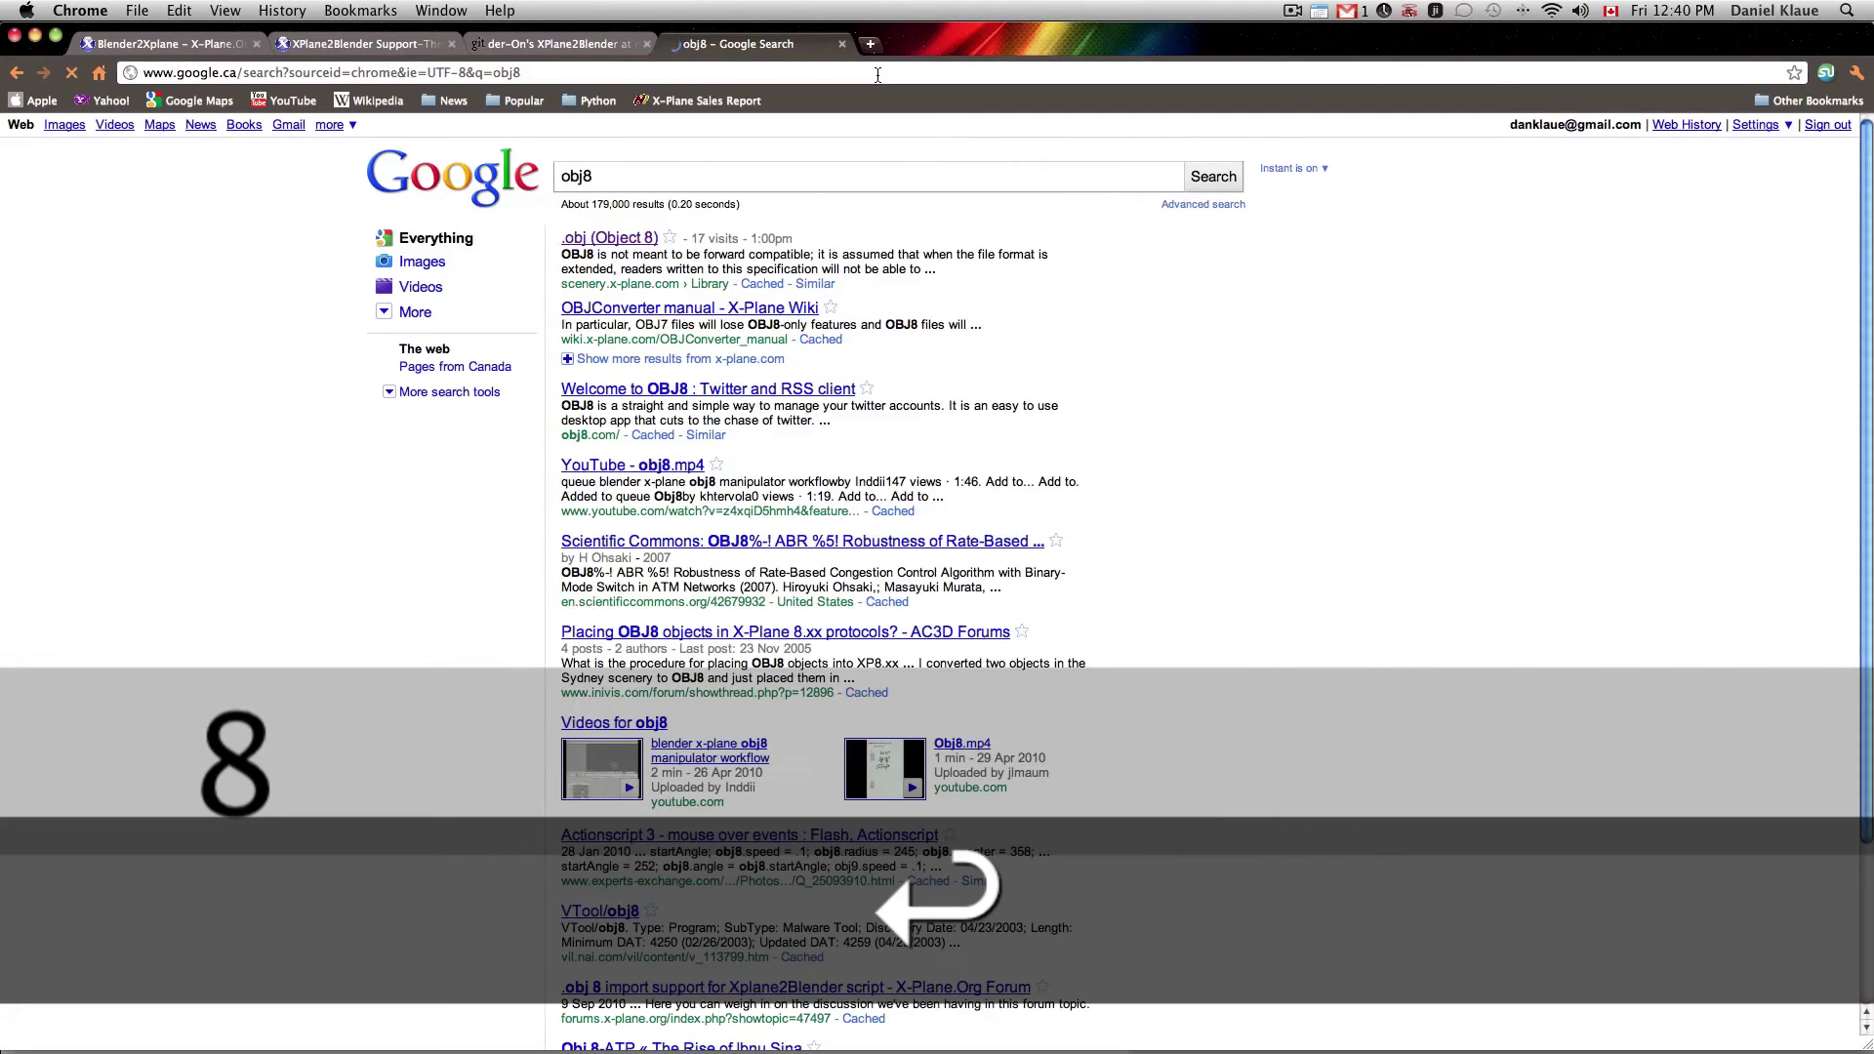
left_click(634, 242)
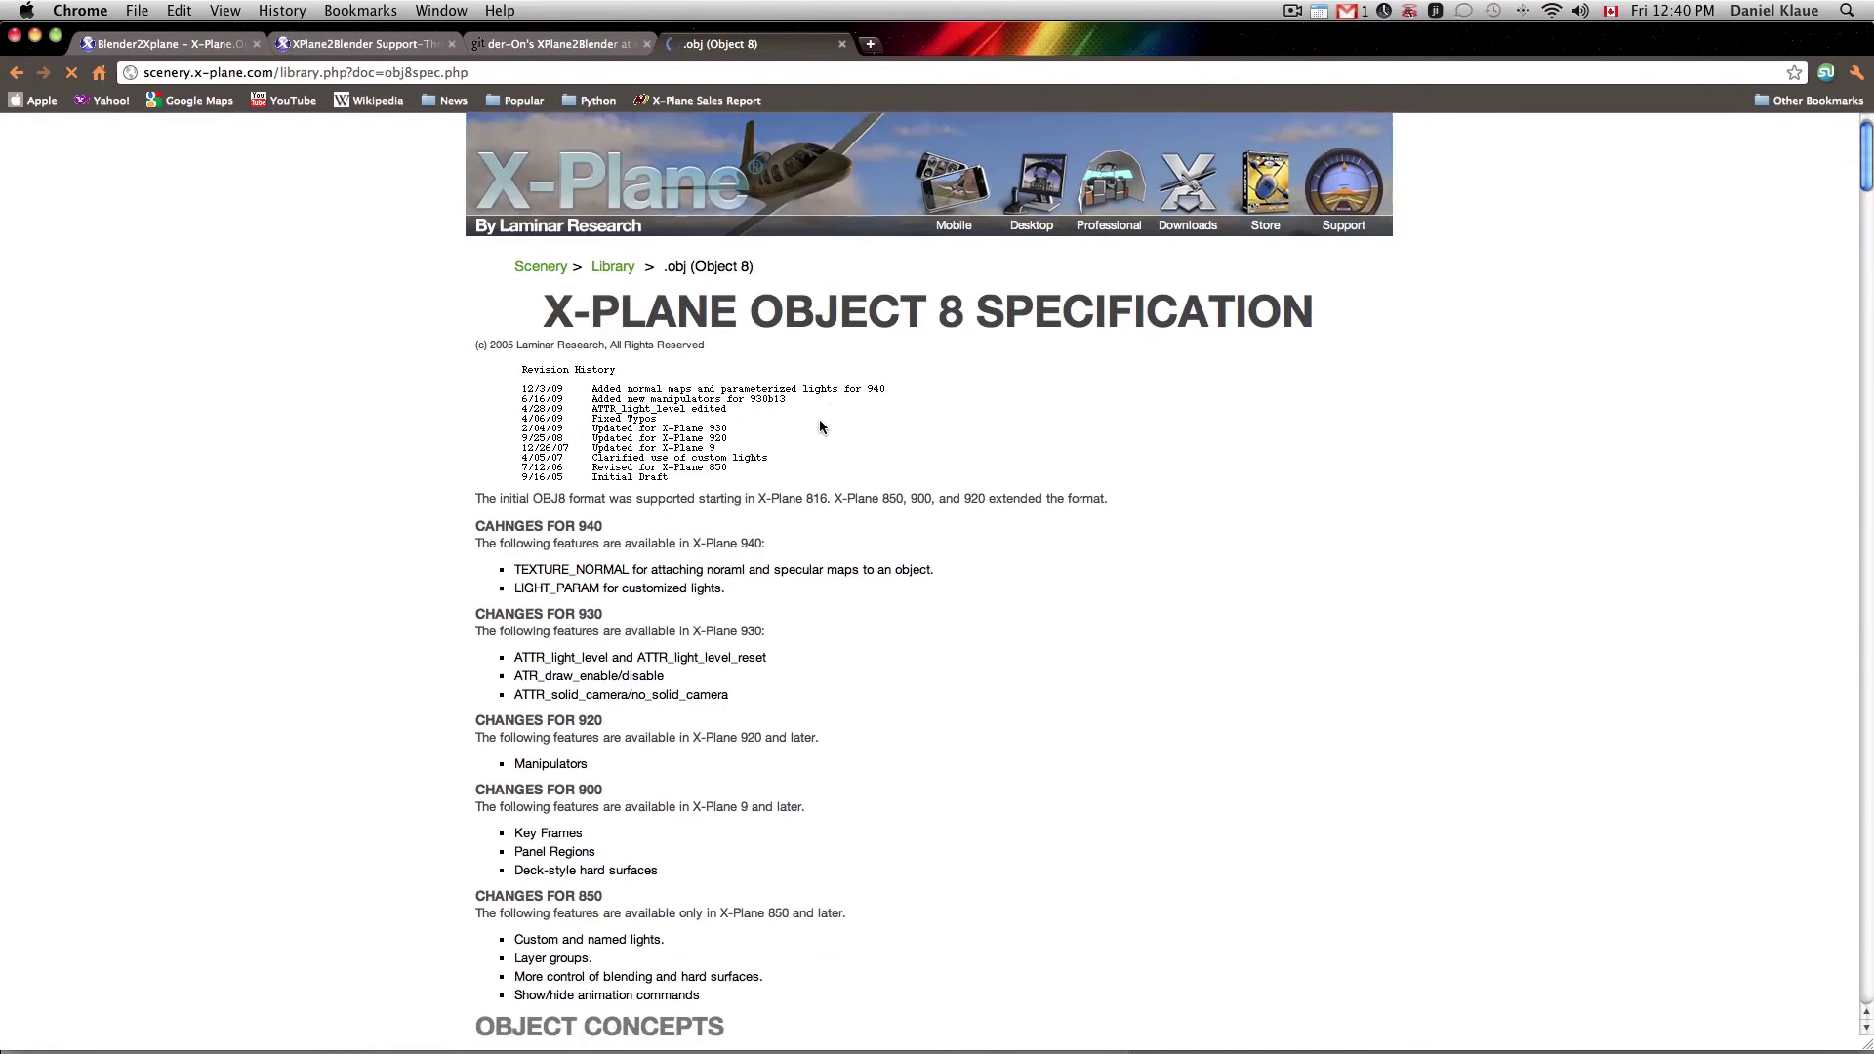
- Scroll the OBJ8 spec down to its Manipulation section, then return to Blender
scroll(818, 422, "down", 8)
scroll(818, 435, "up", 8)
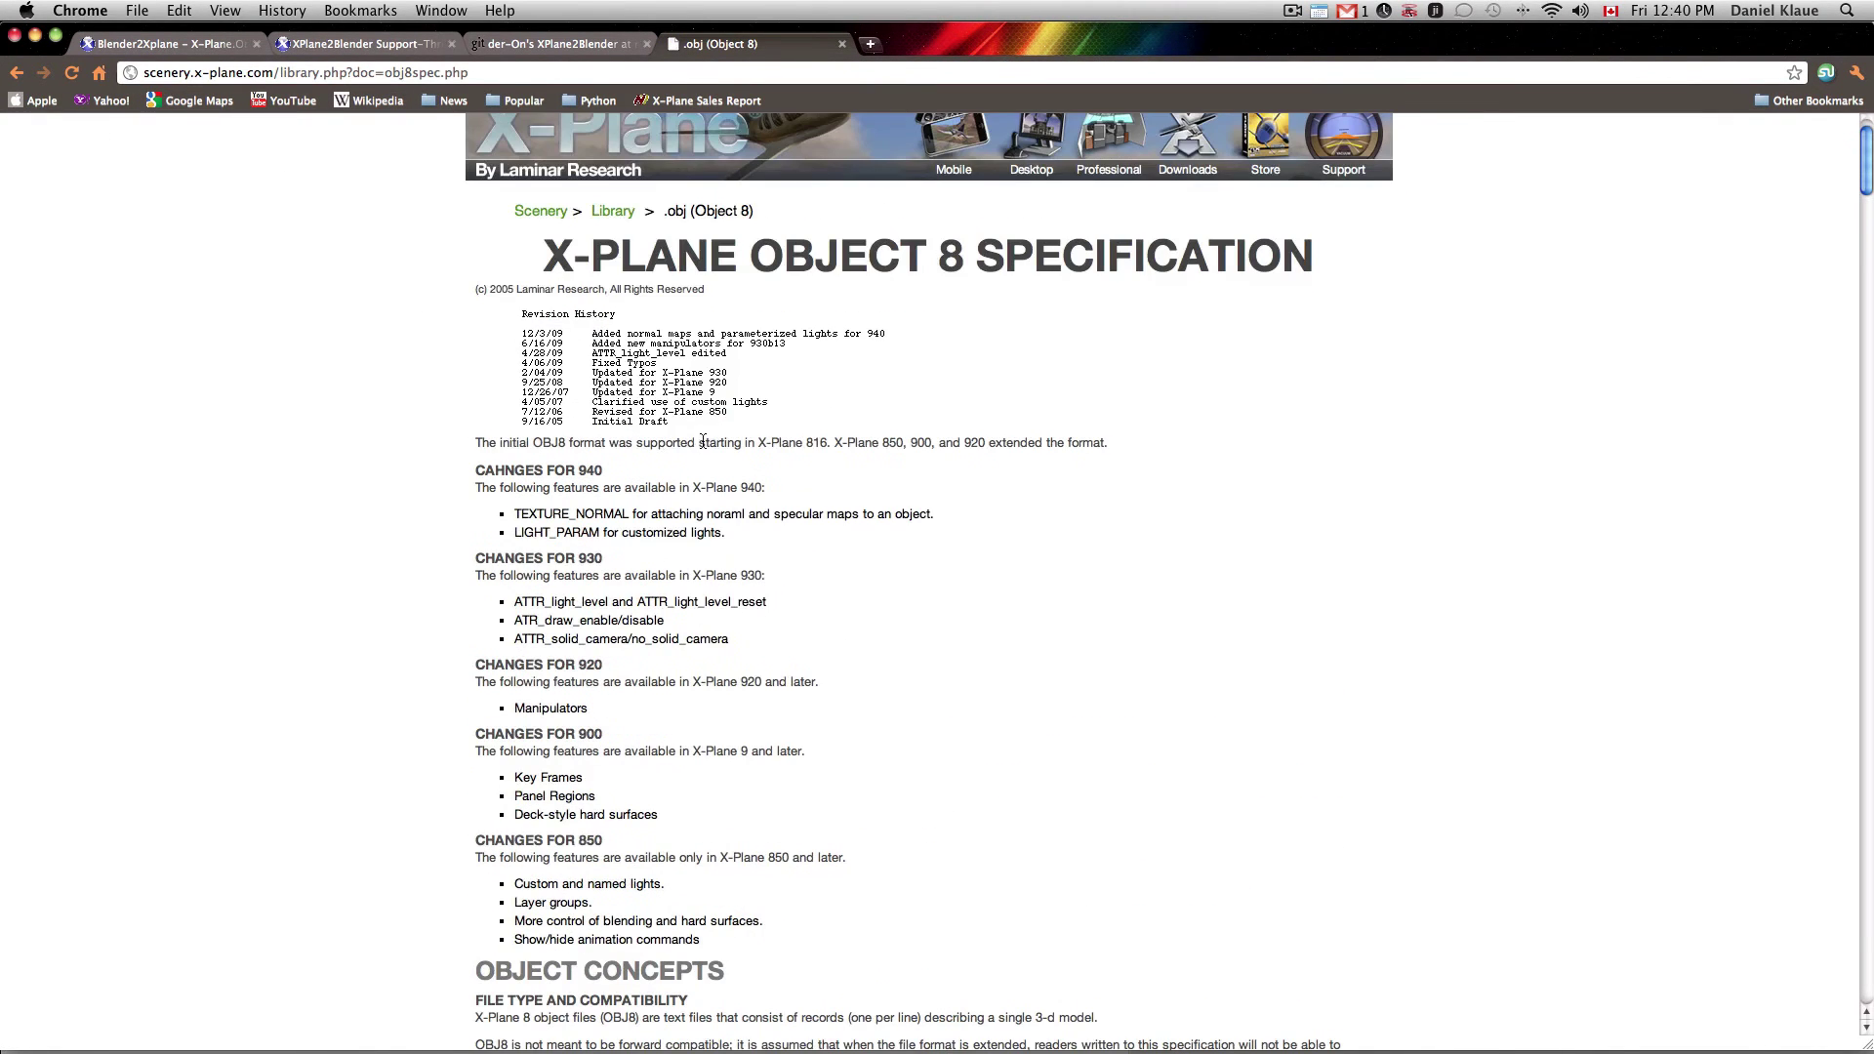
left_click_drag(493, 531, 605, 546)
left_click(690, 528)
left_click(532, 527)
left_click(605, 544)
scroll(799, 576, "down", 4)
scroll(799, 576, "down", 10)
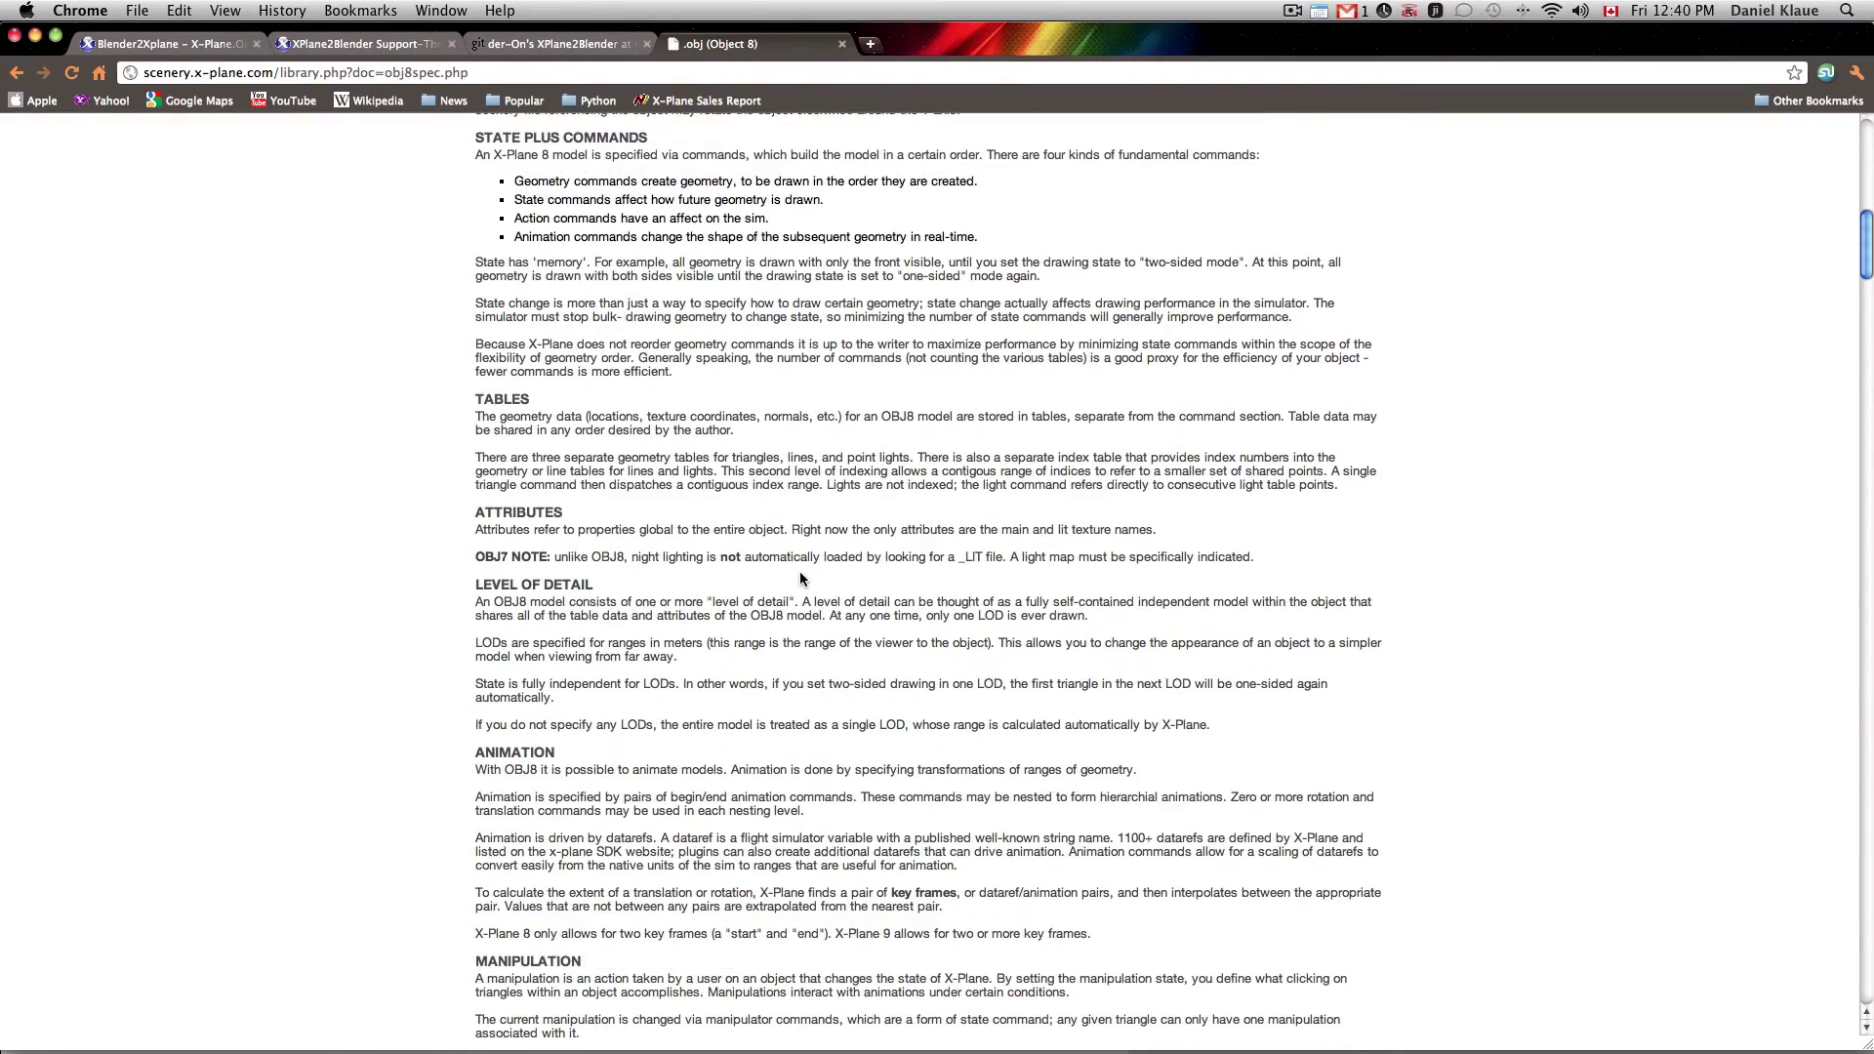
scroll(799, 576, "down", 6)
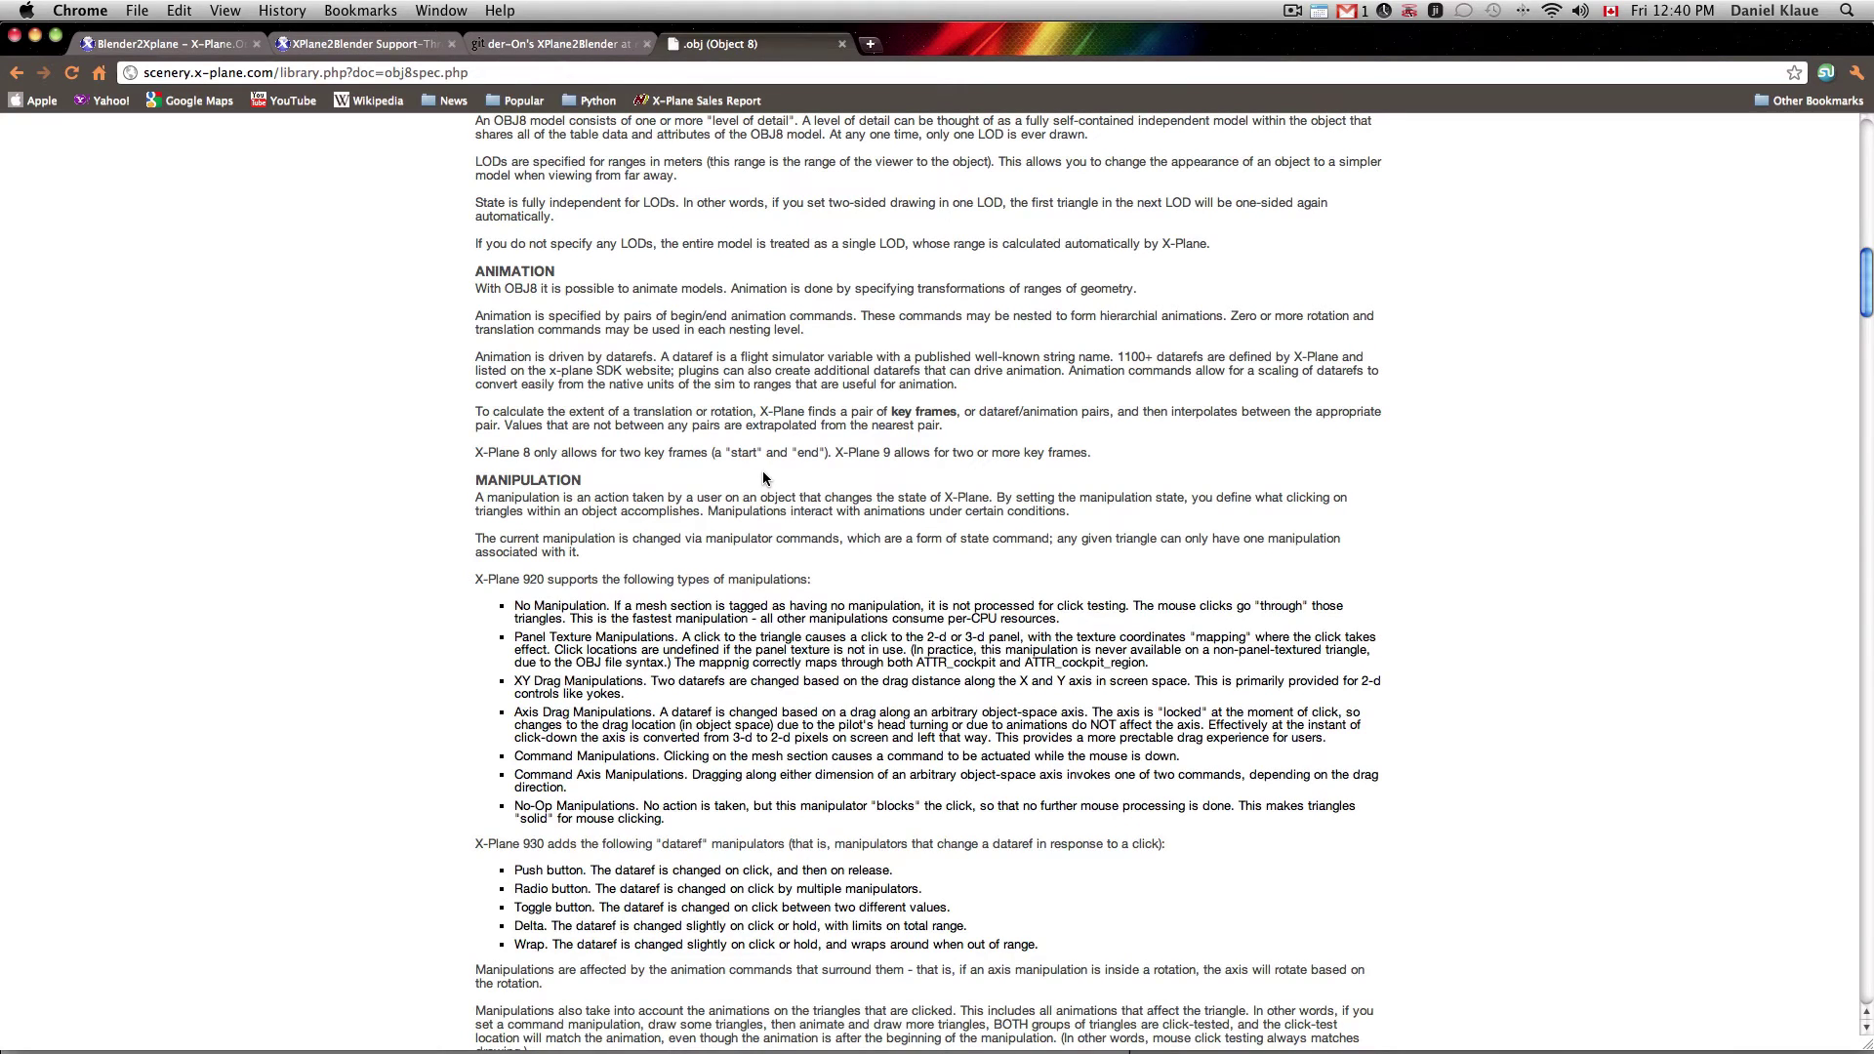
key("super")
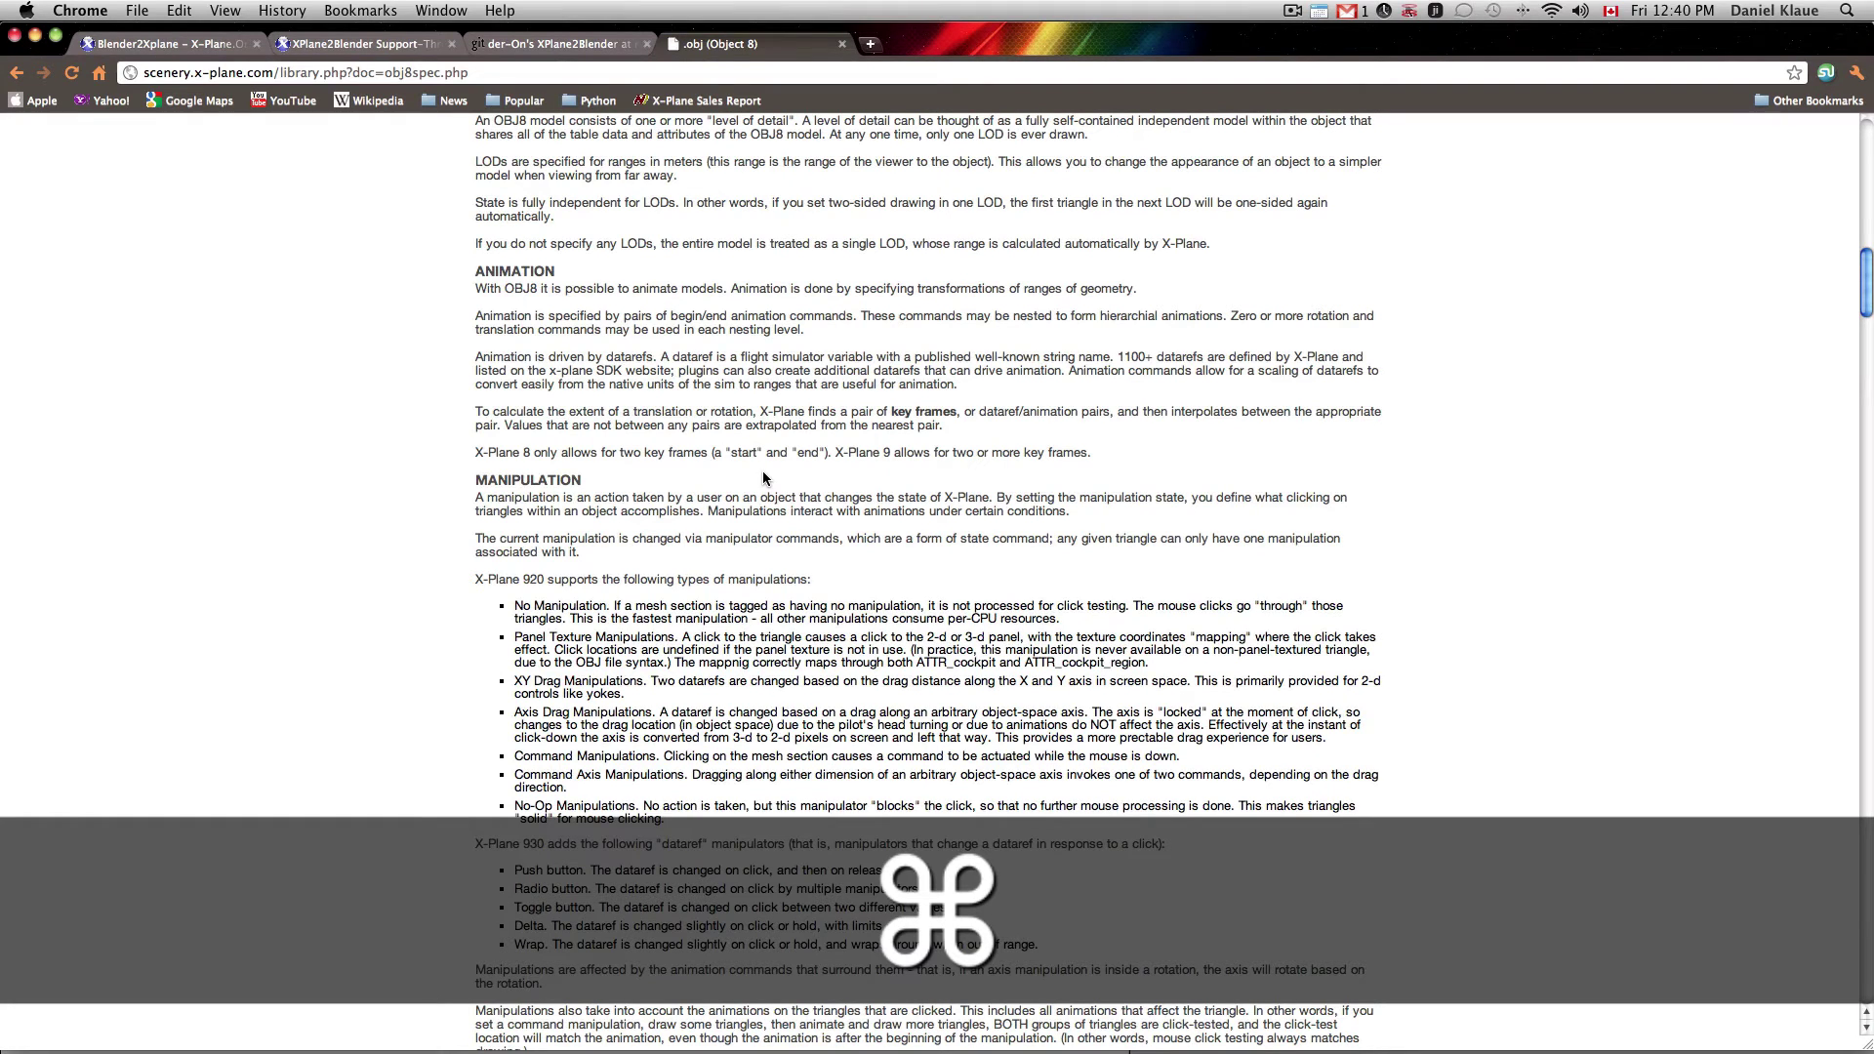
key("super+Tab")
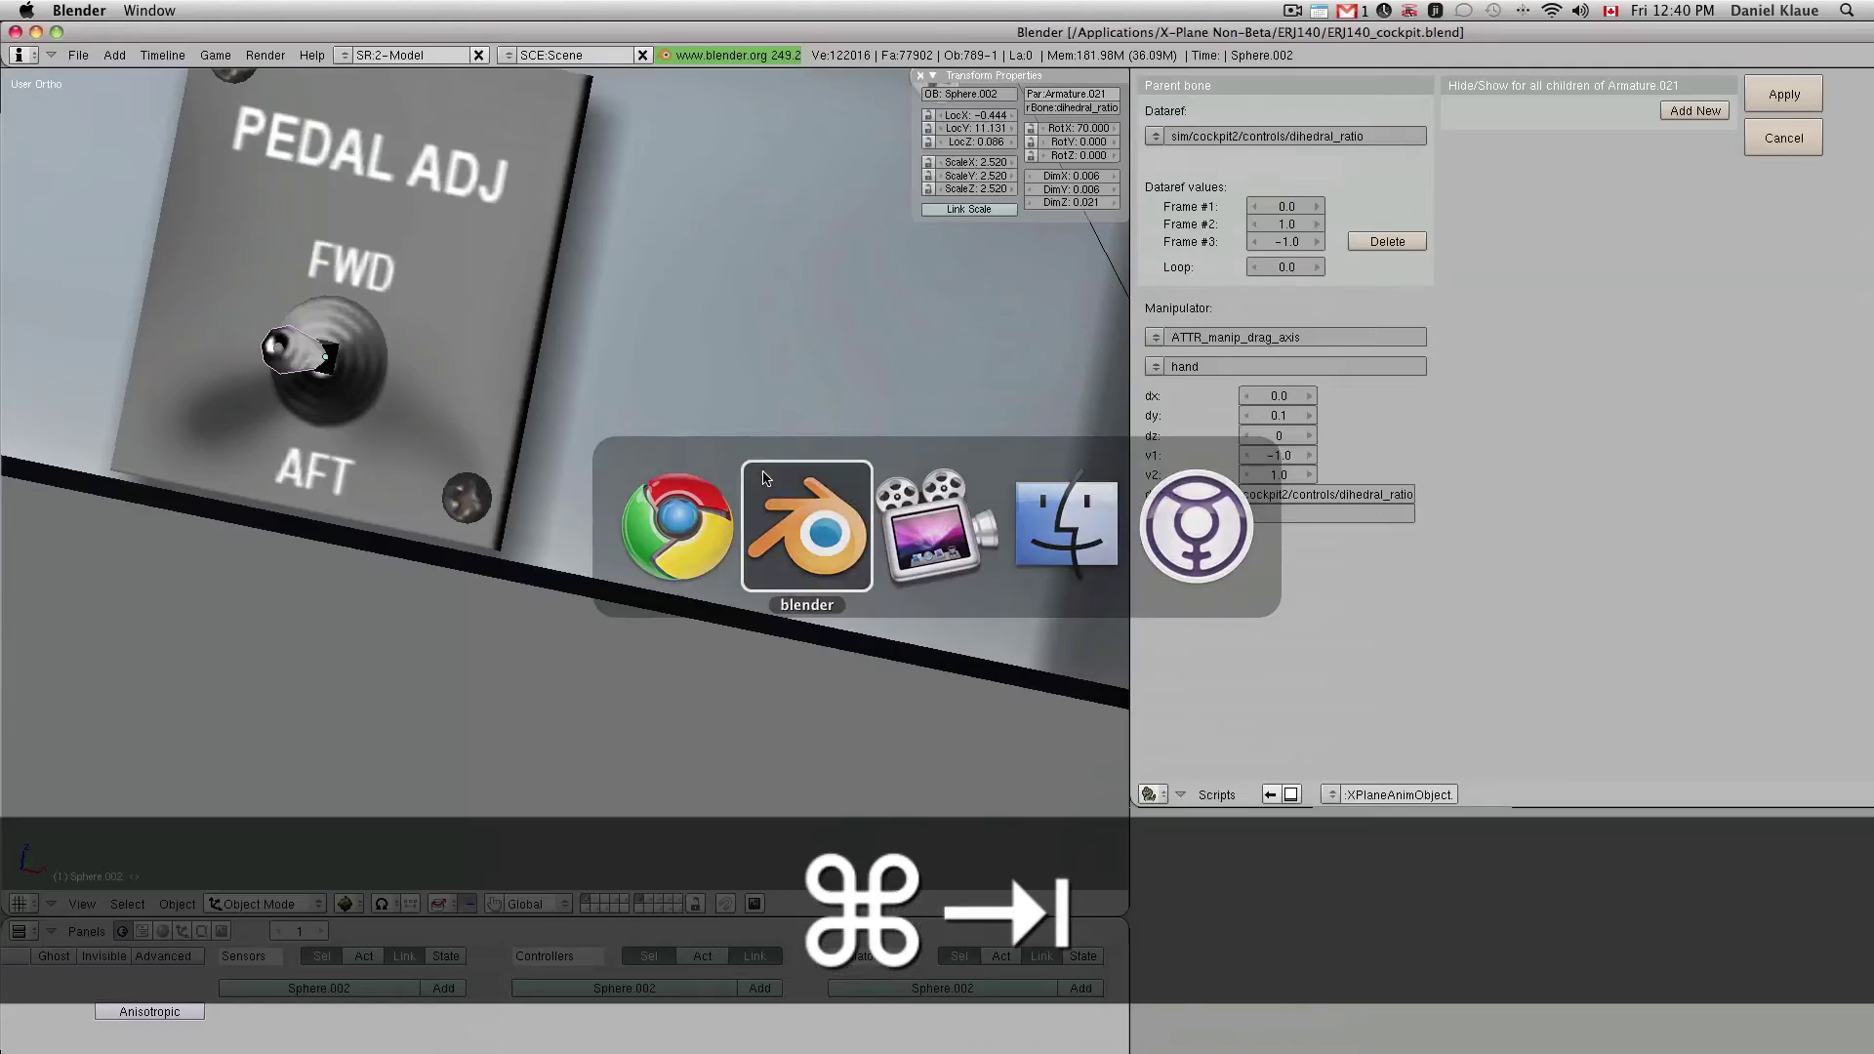
- Apply the ATTR_manip_drag_axis settings (dy 0.1, v1 −1.0, v2 1.0, hand cursor) to Sphere.002
left_click(1154, 337)
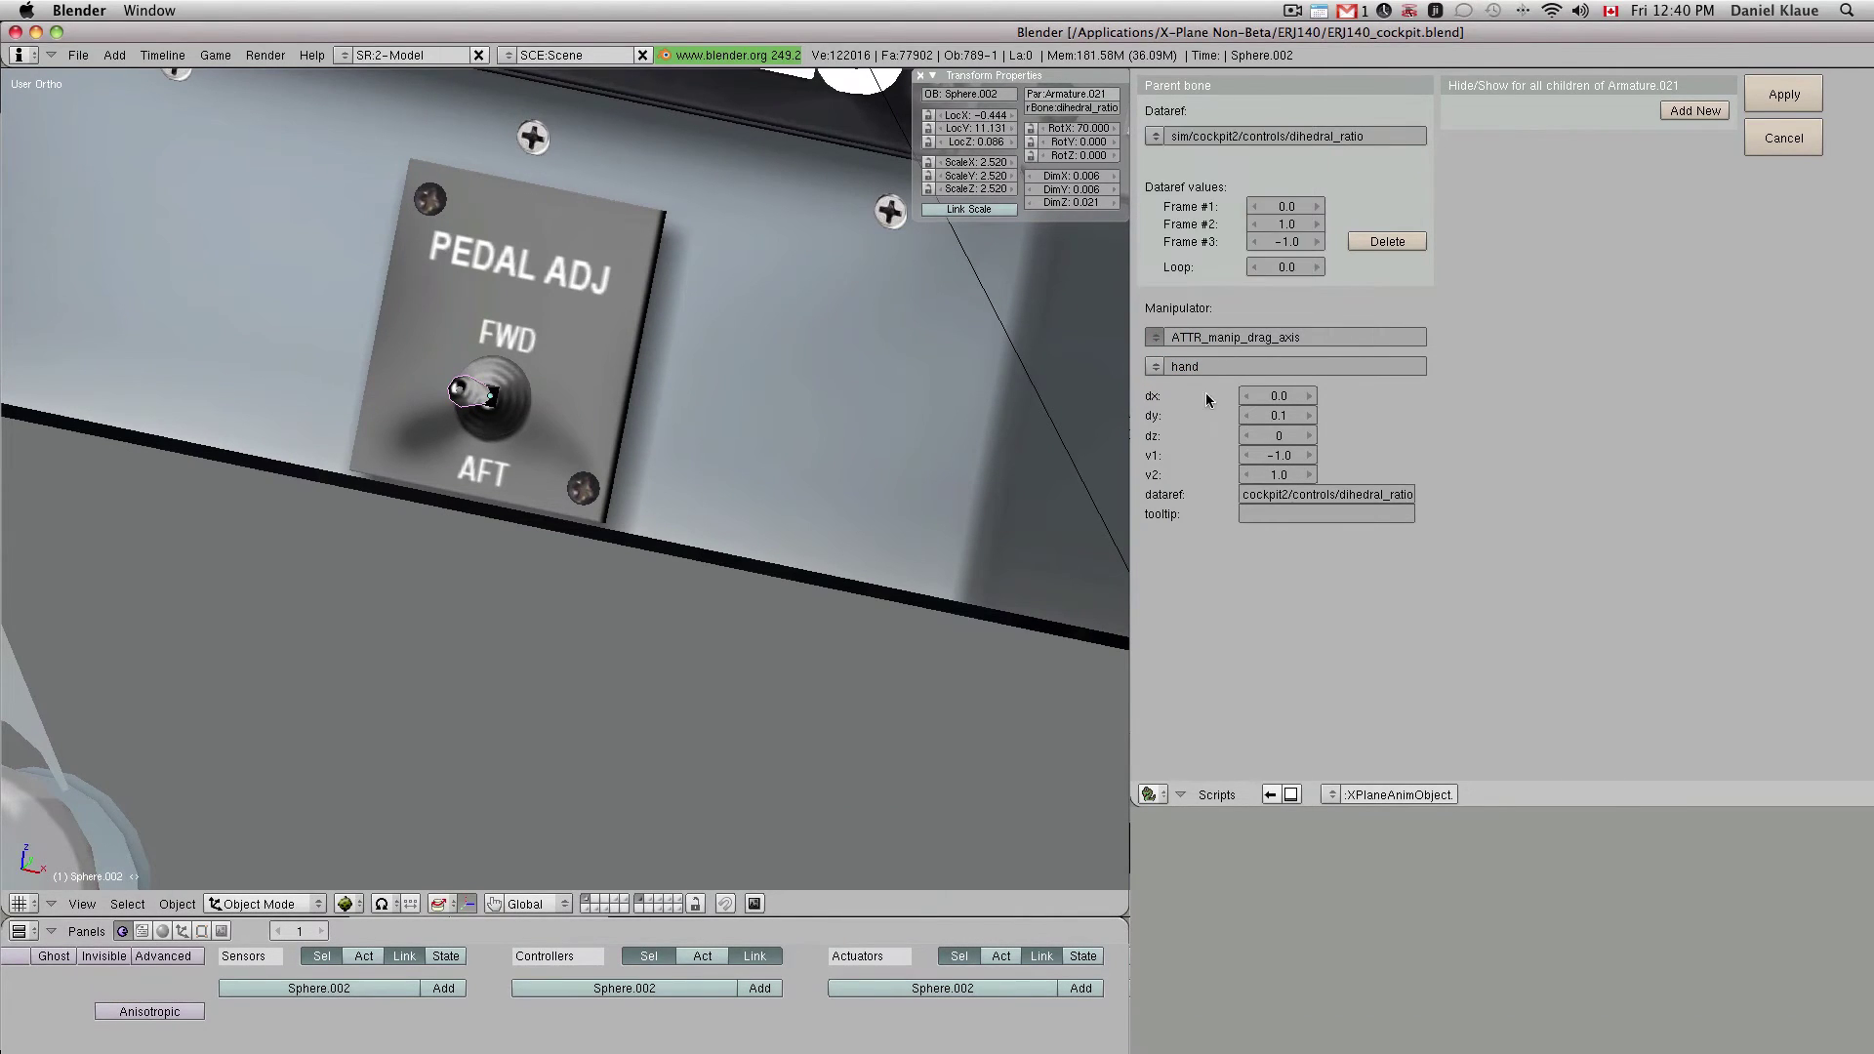
key("super+Tab")
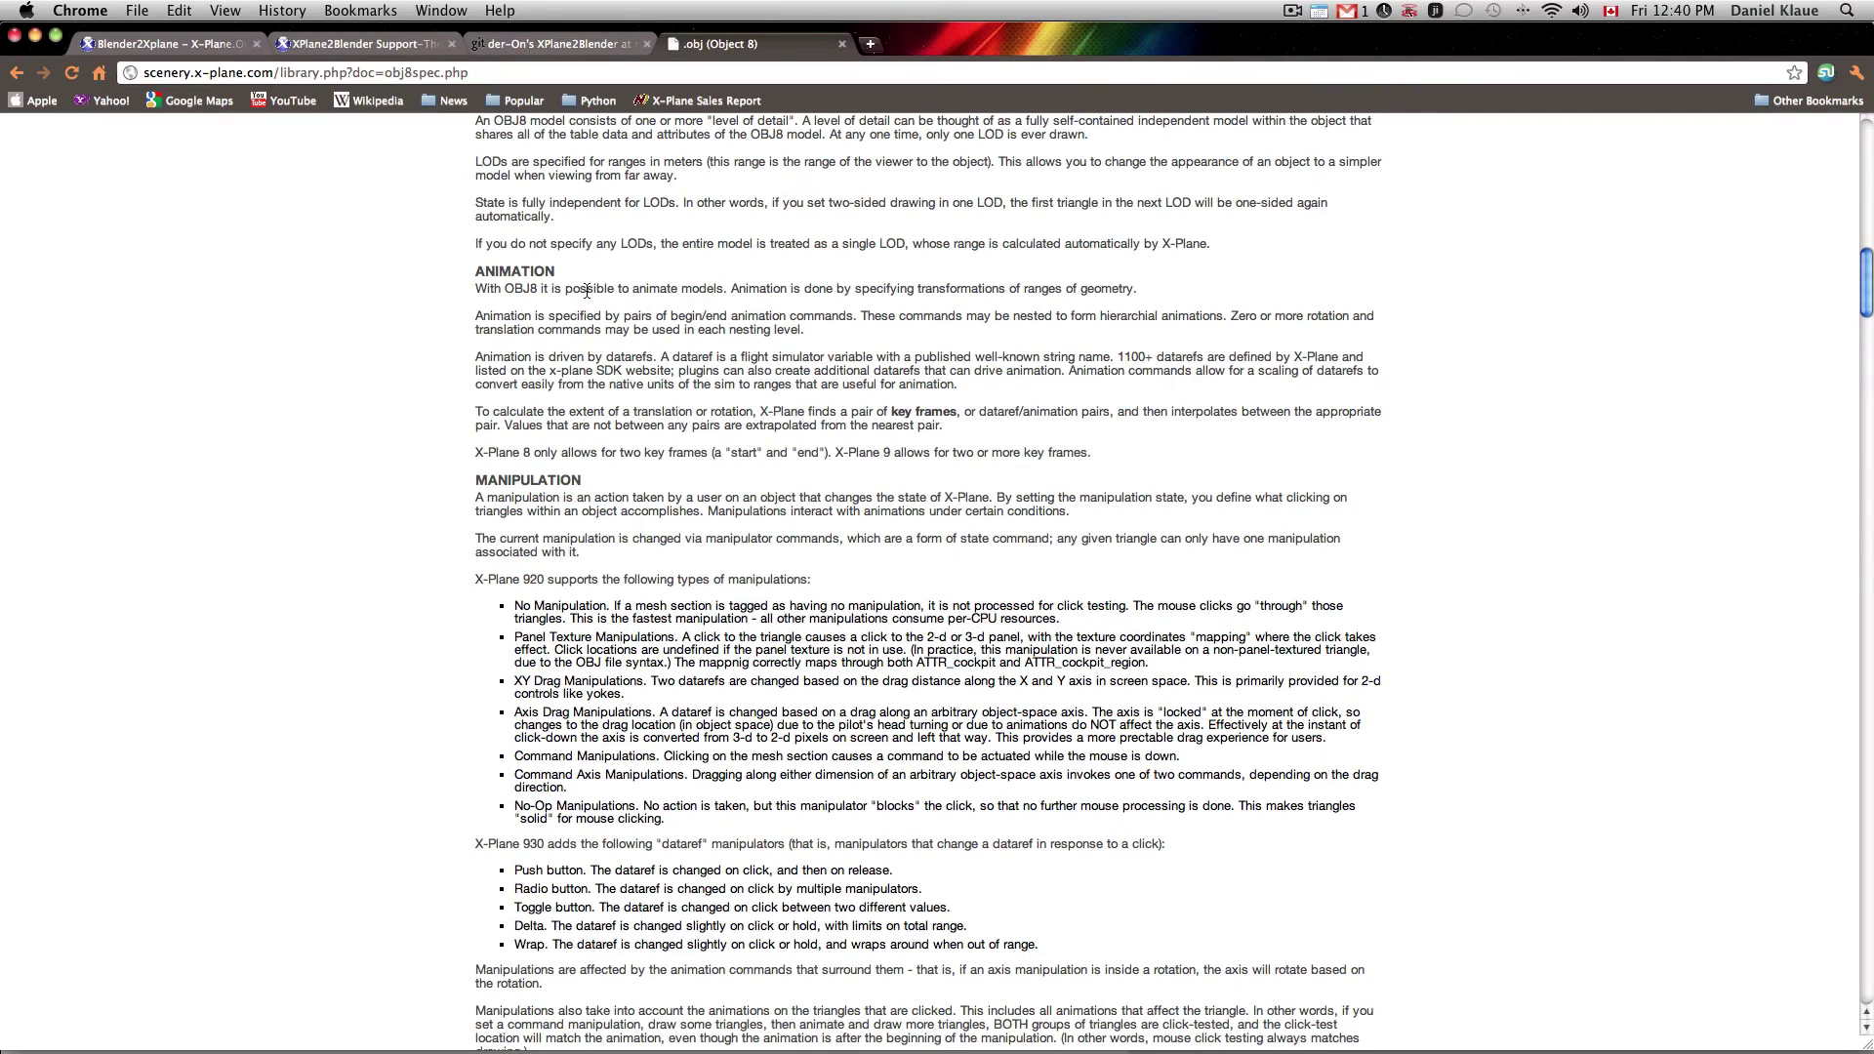
key("super+Tab")
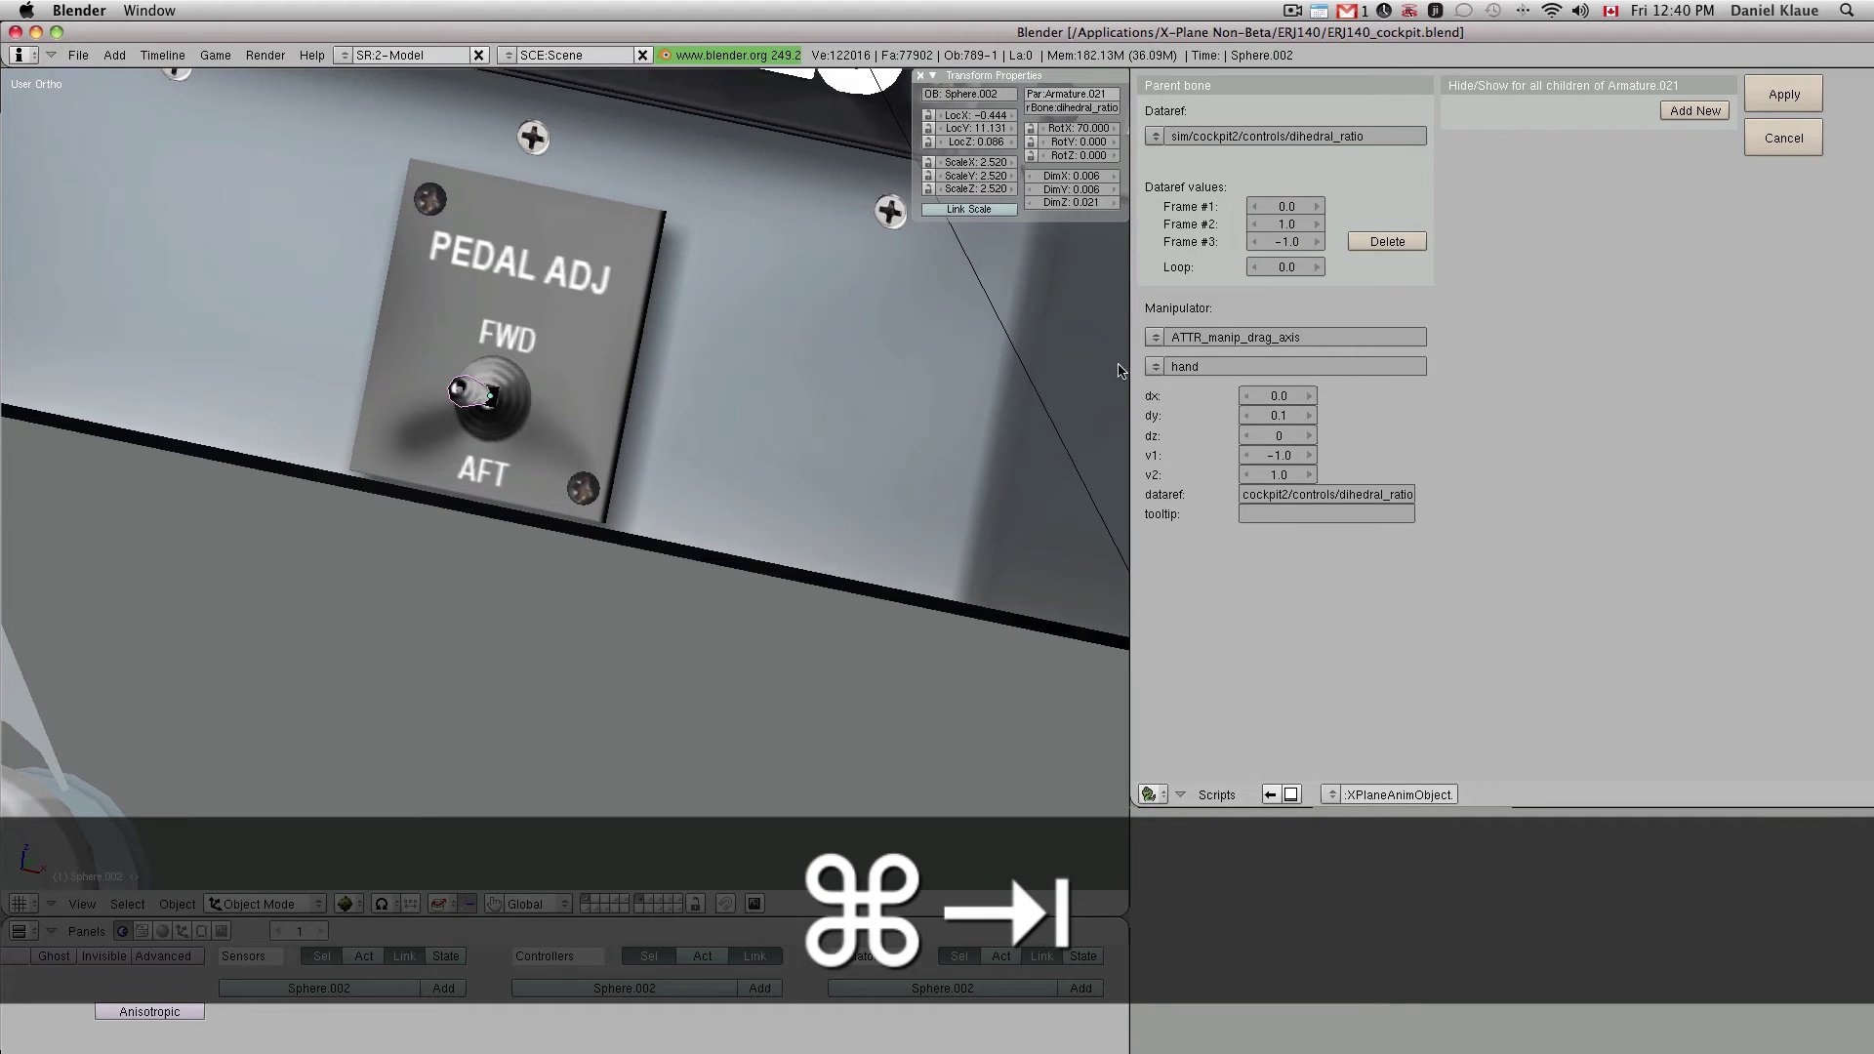
left_click(1155, 366)
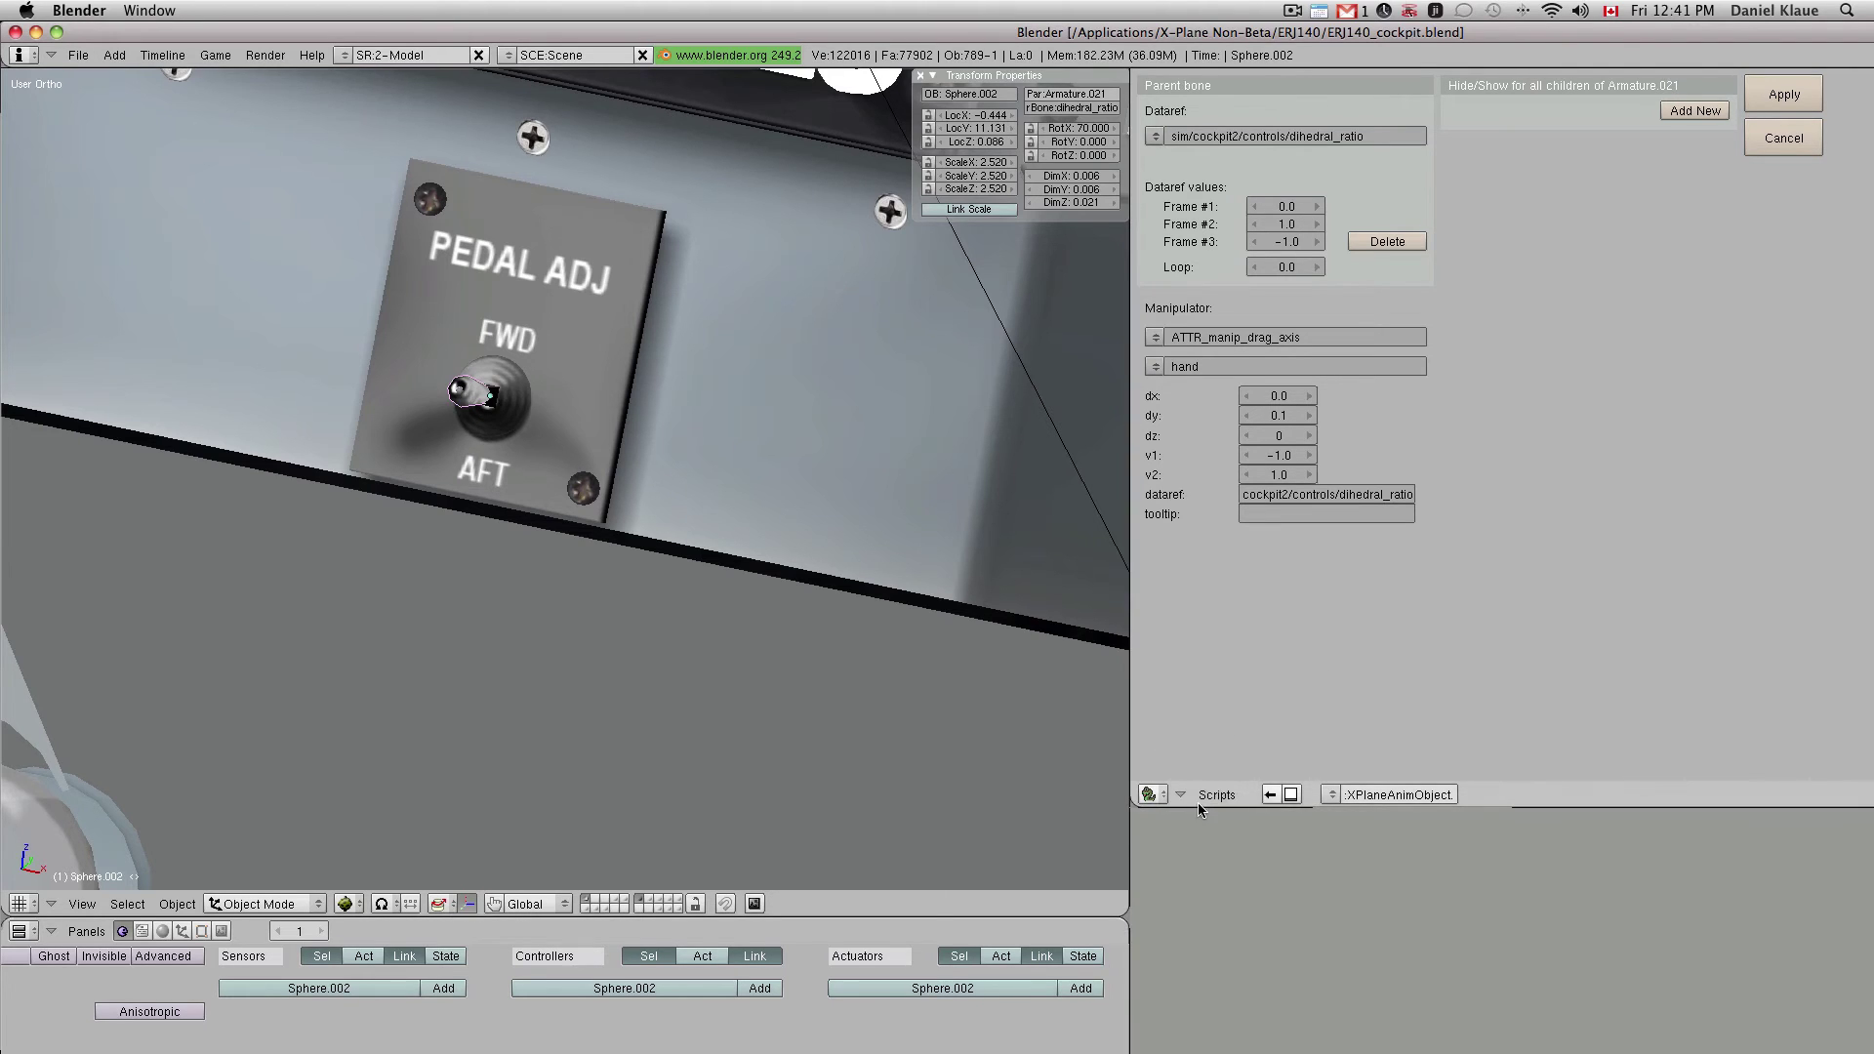
left_click_drag(1197, 804, 1218, 577)
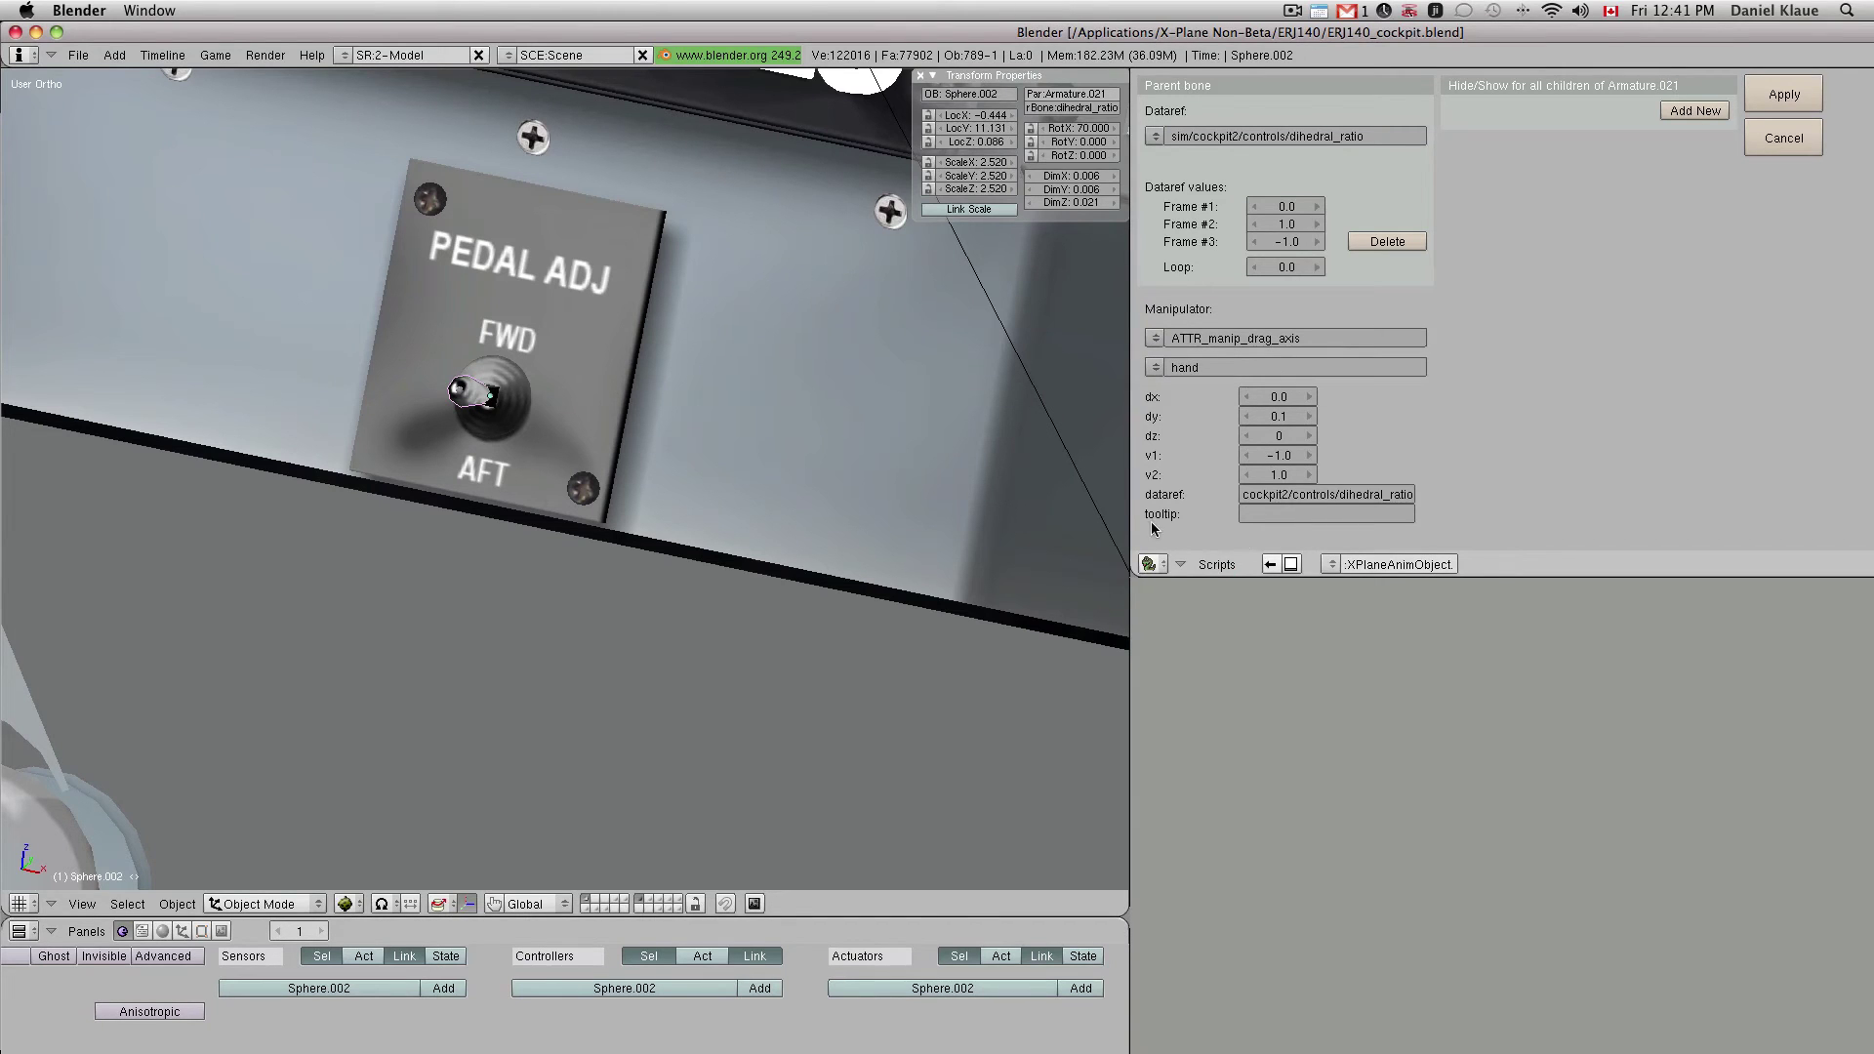
left_click(1793, 102)
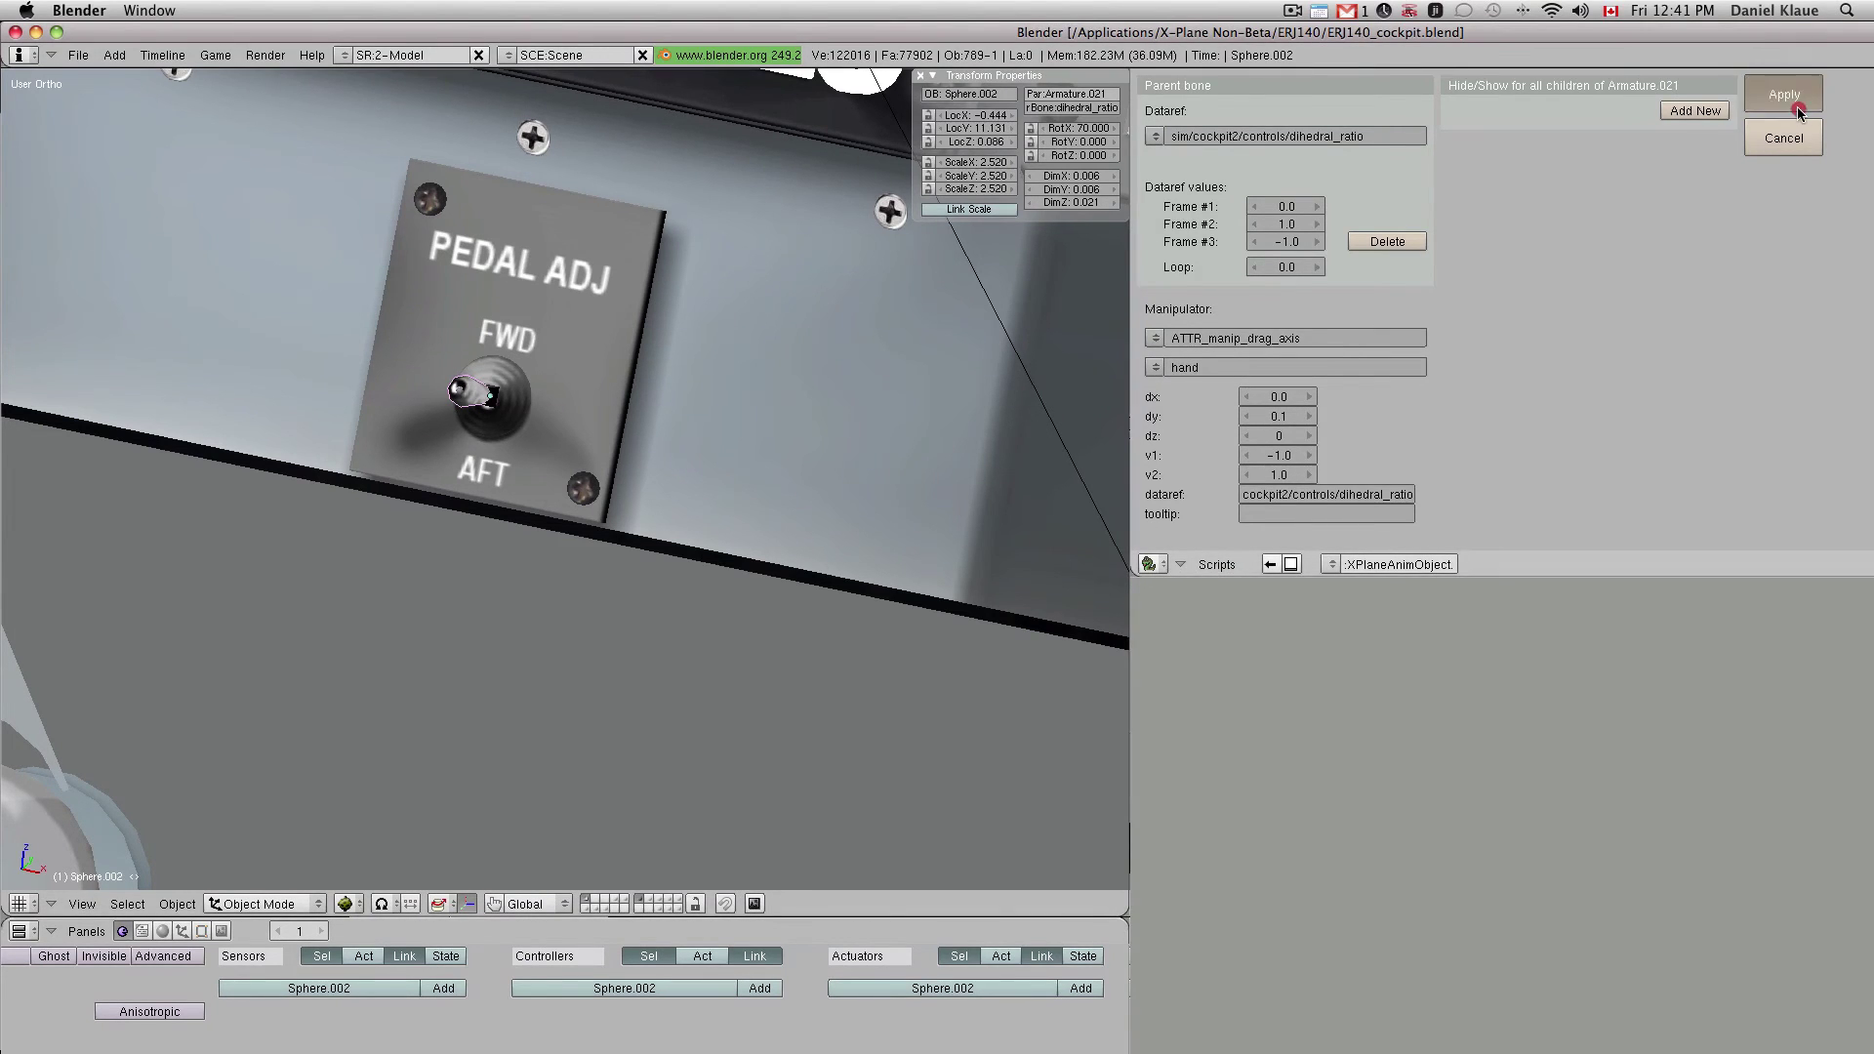
- Select the EICAS pedestal box and enlarge the logic buttons window to show its properties
scroll(349, 382, "down", 4)
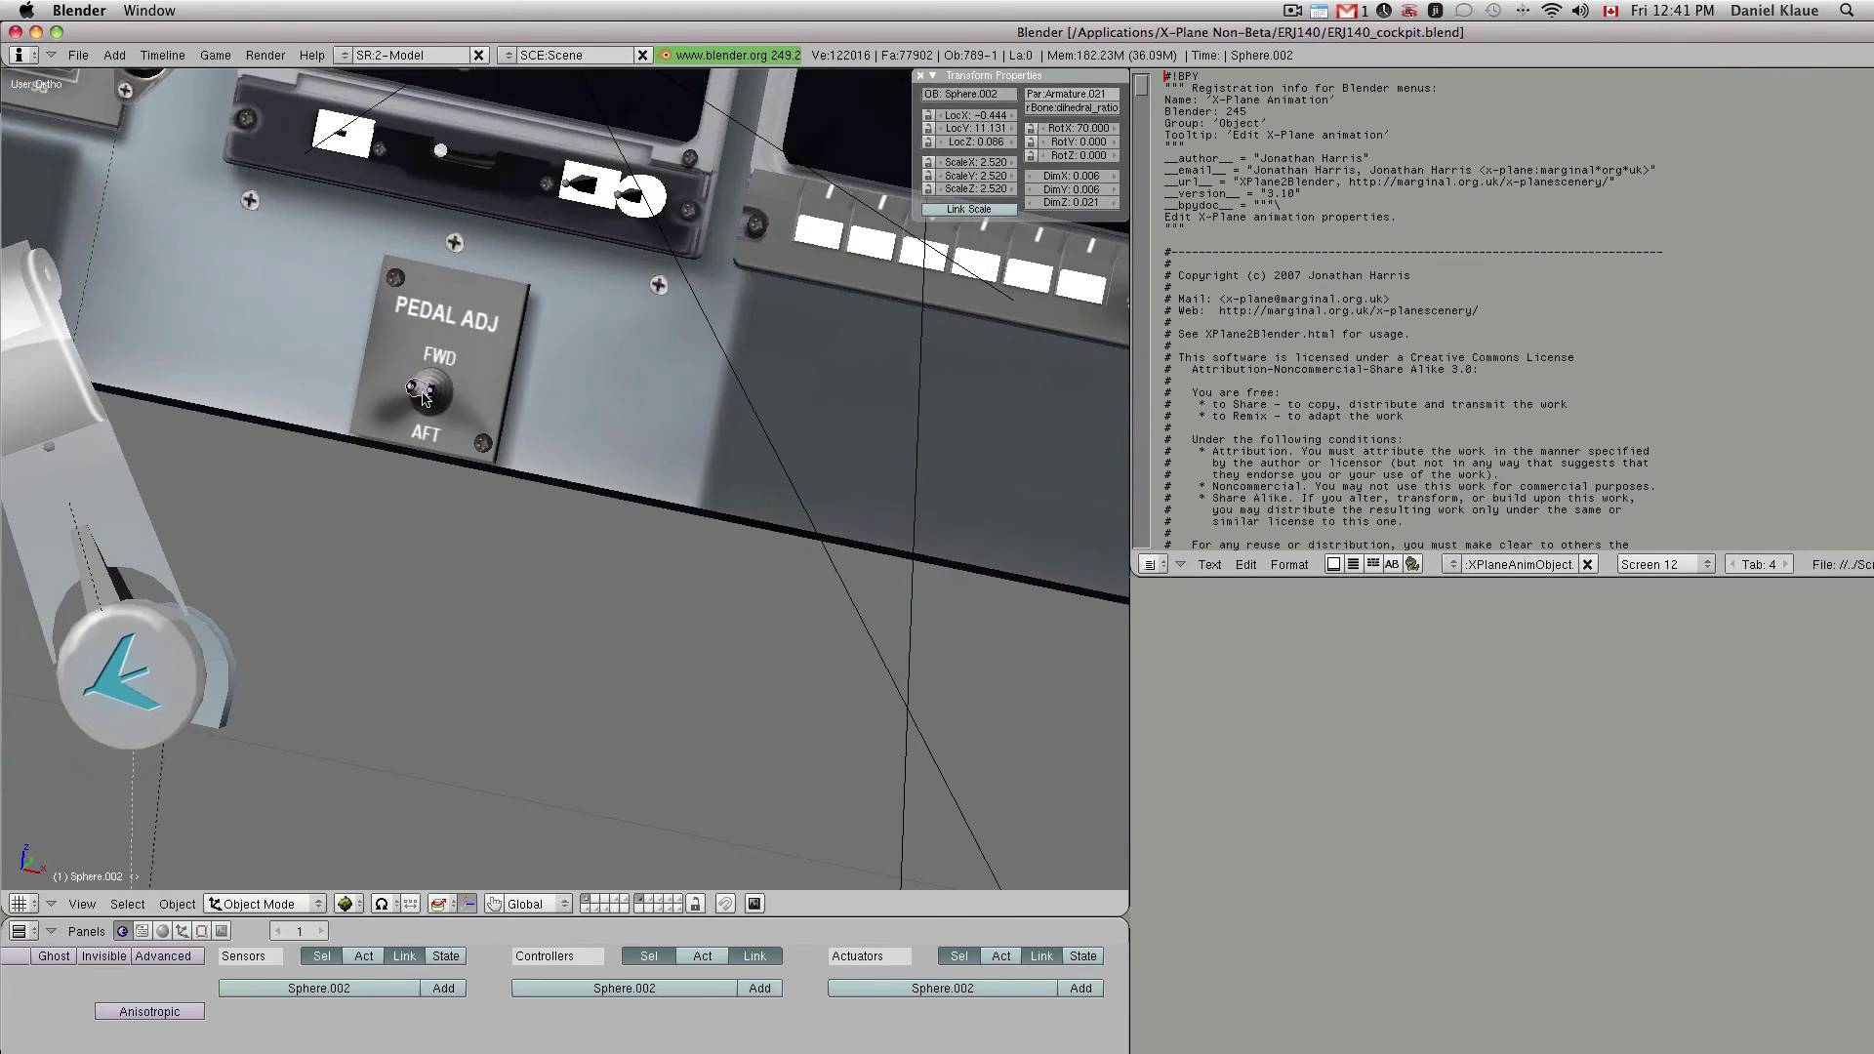
scroll(357, 414, "up", 6)
scroll(357, 414, "down", 7)
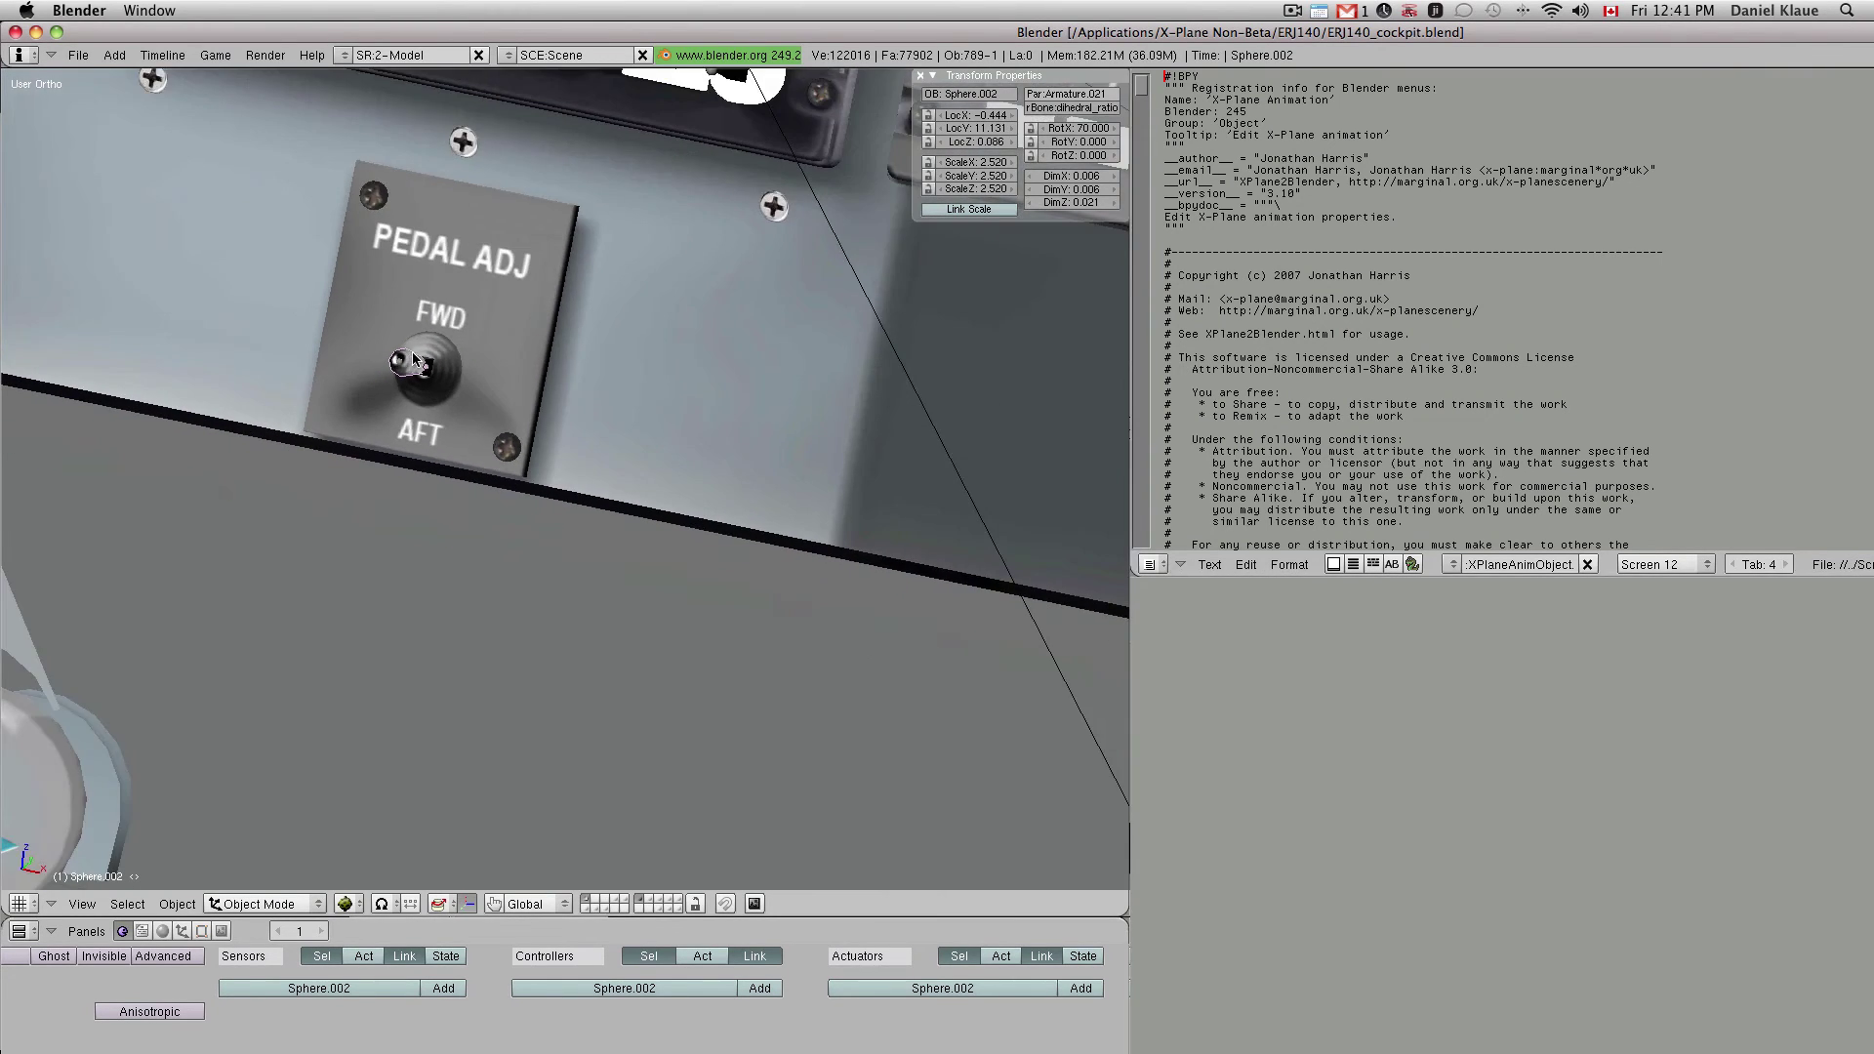
right_click(568, 383)
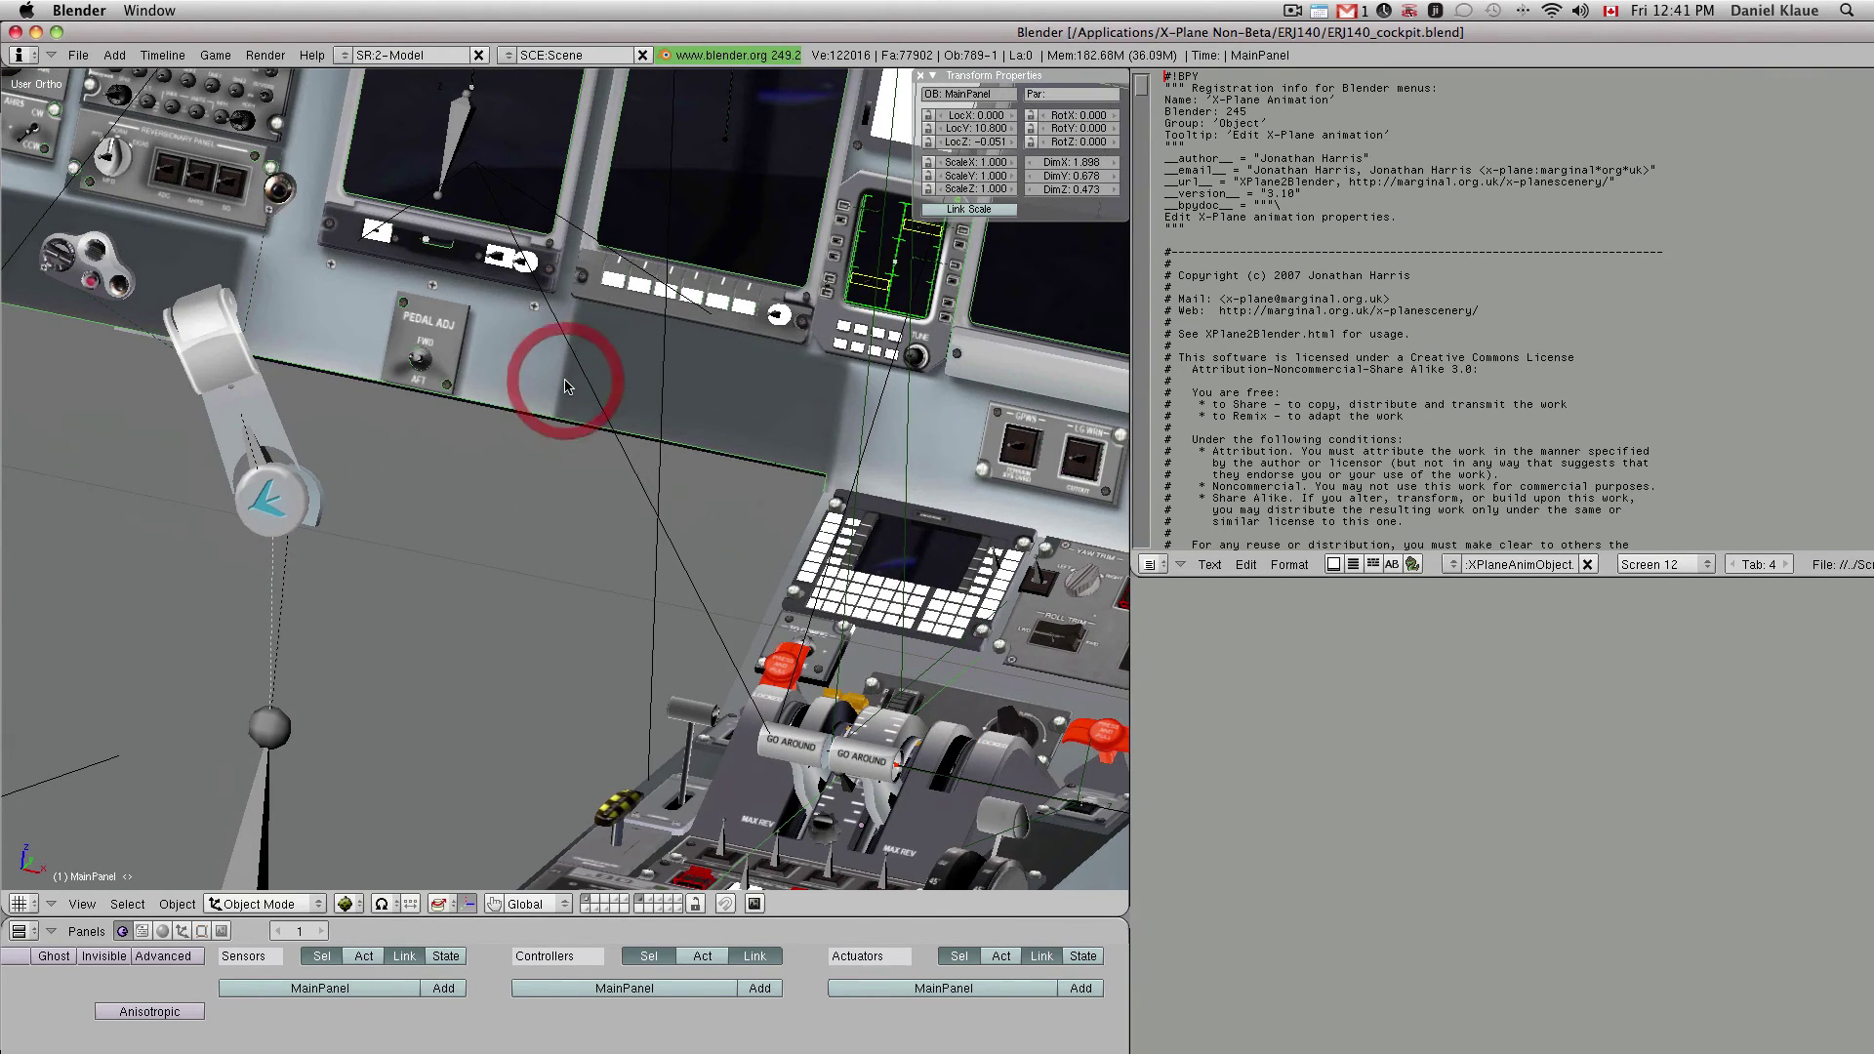
scroll(568, 382, "down", 3)
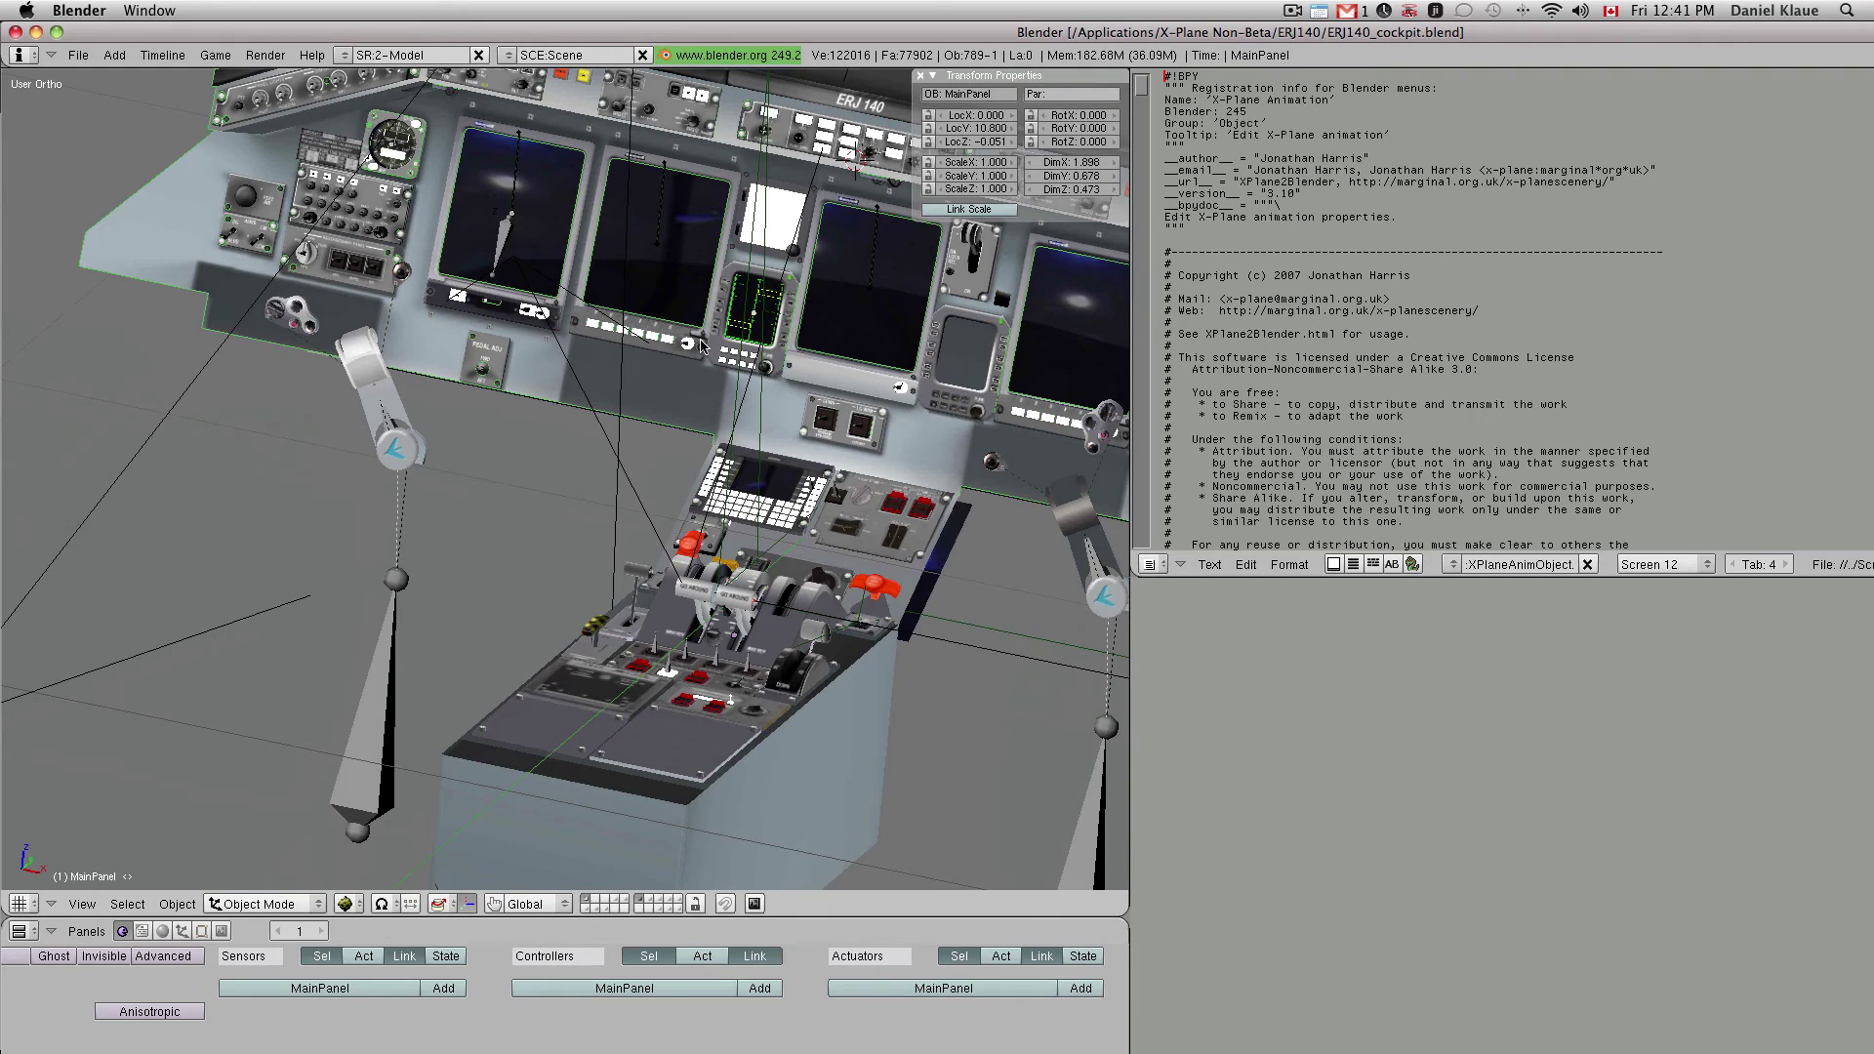
middle_click_drag(746, 393, 539, 673)
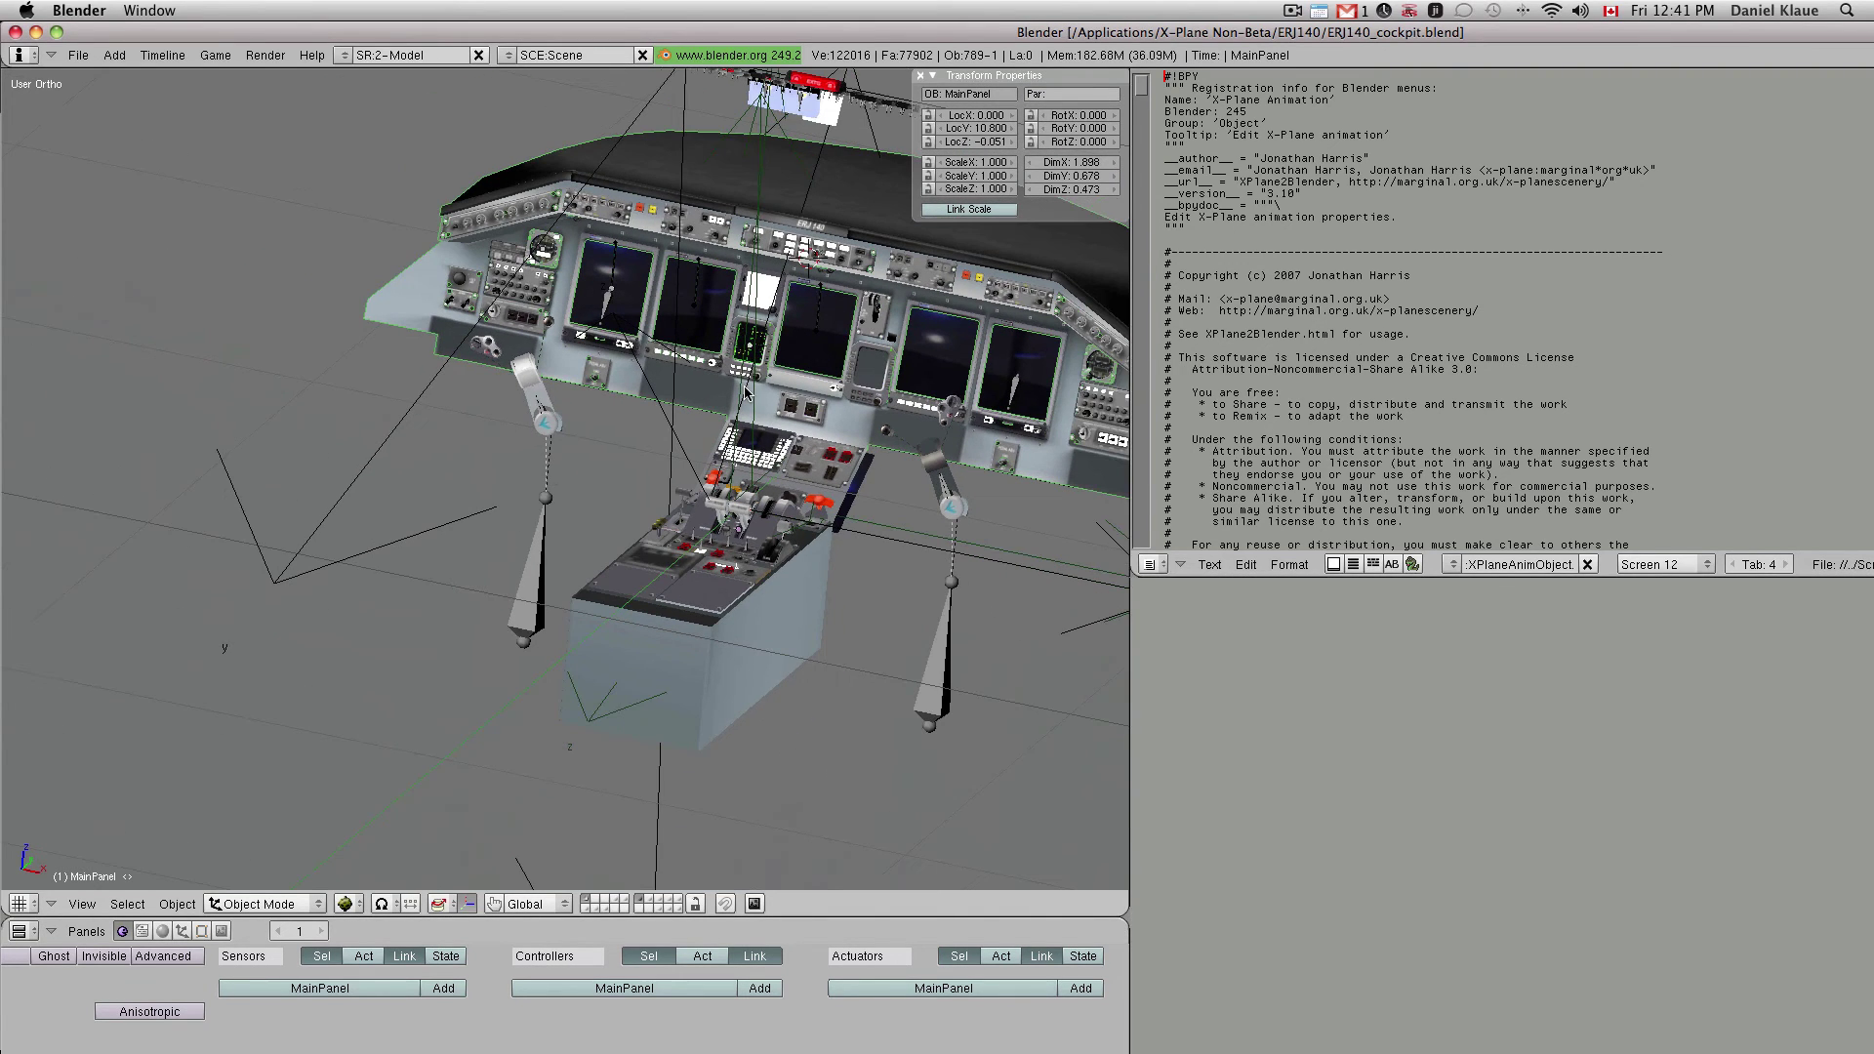
right_click(646, 652)
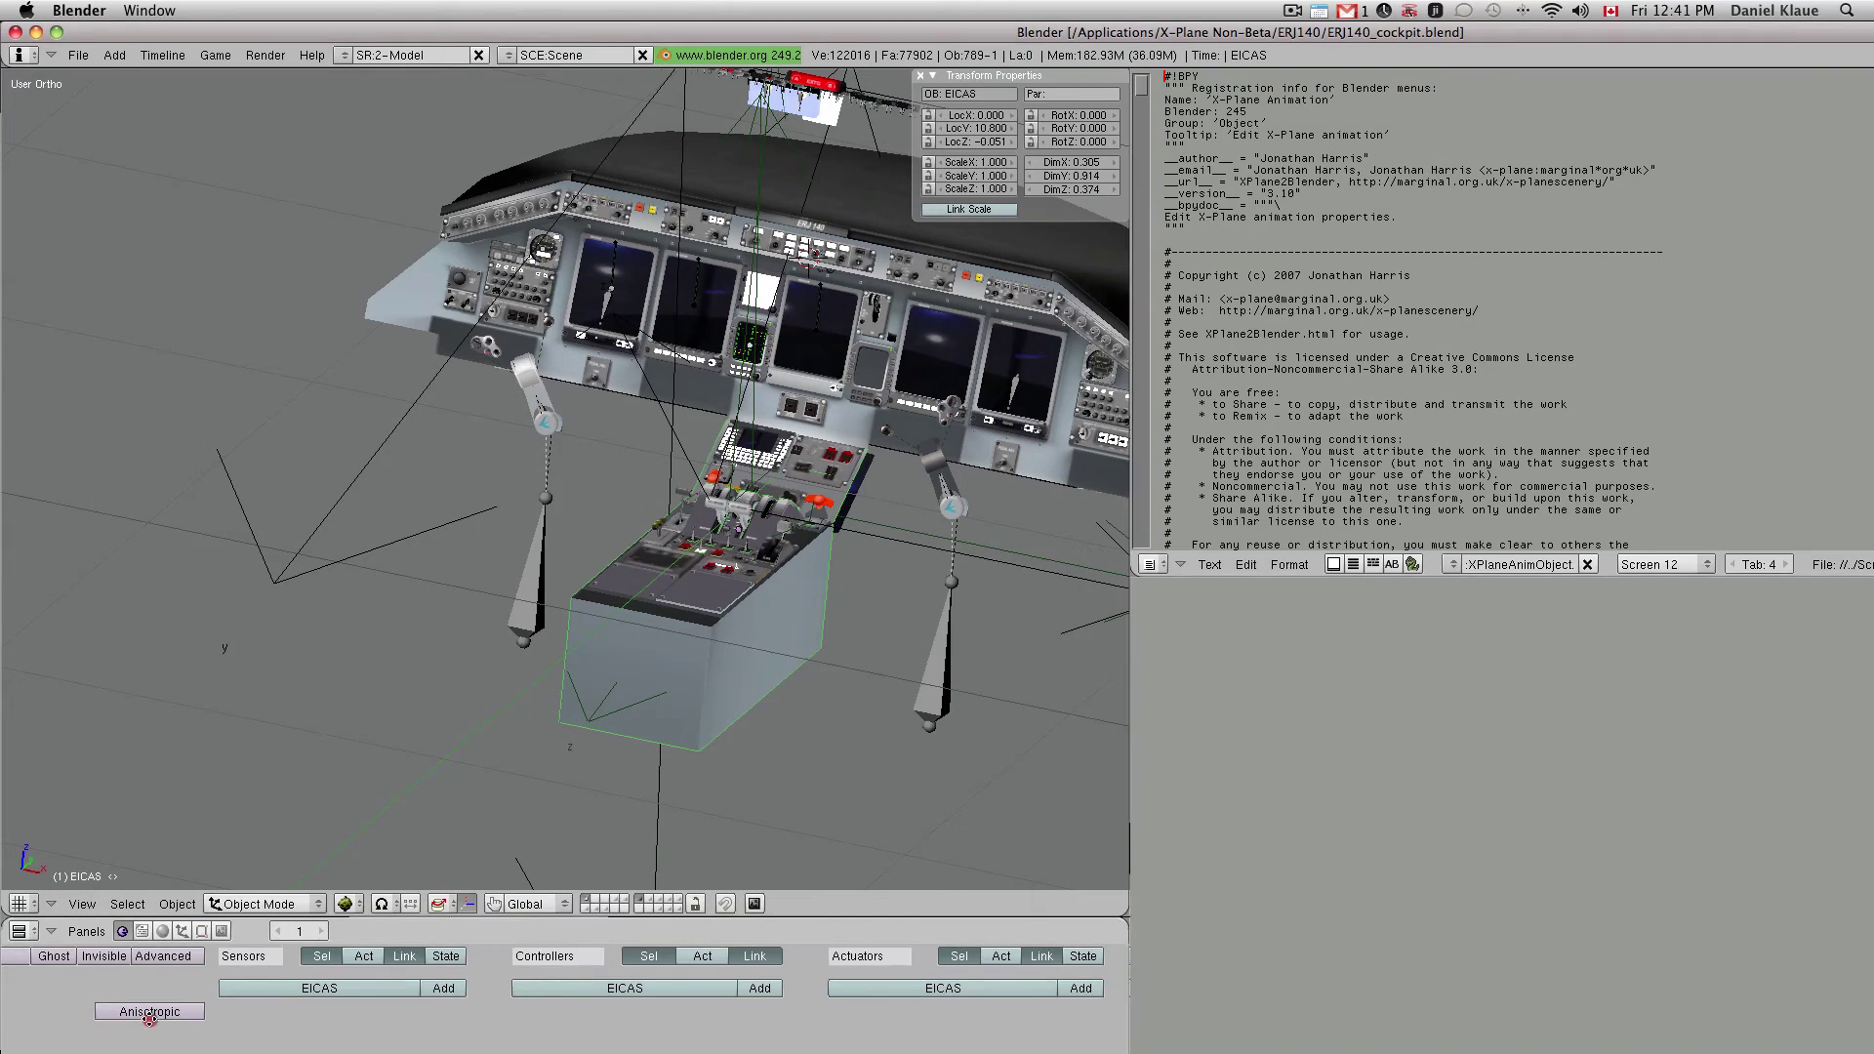
middle_click_drag(147, 1015, 479, 917)
left_click_drag(428, 917, 415, 777)
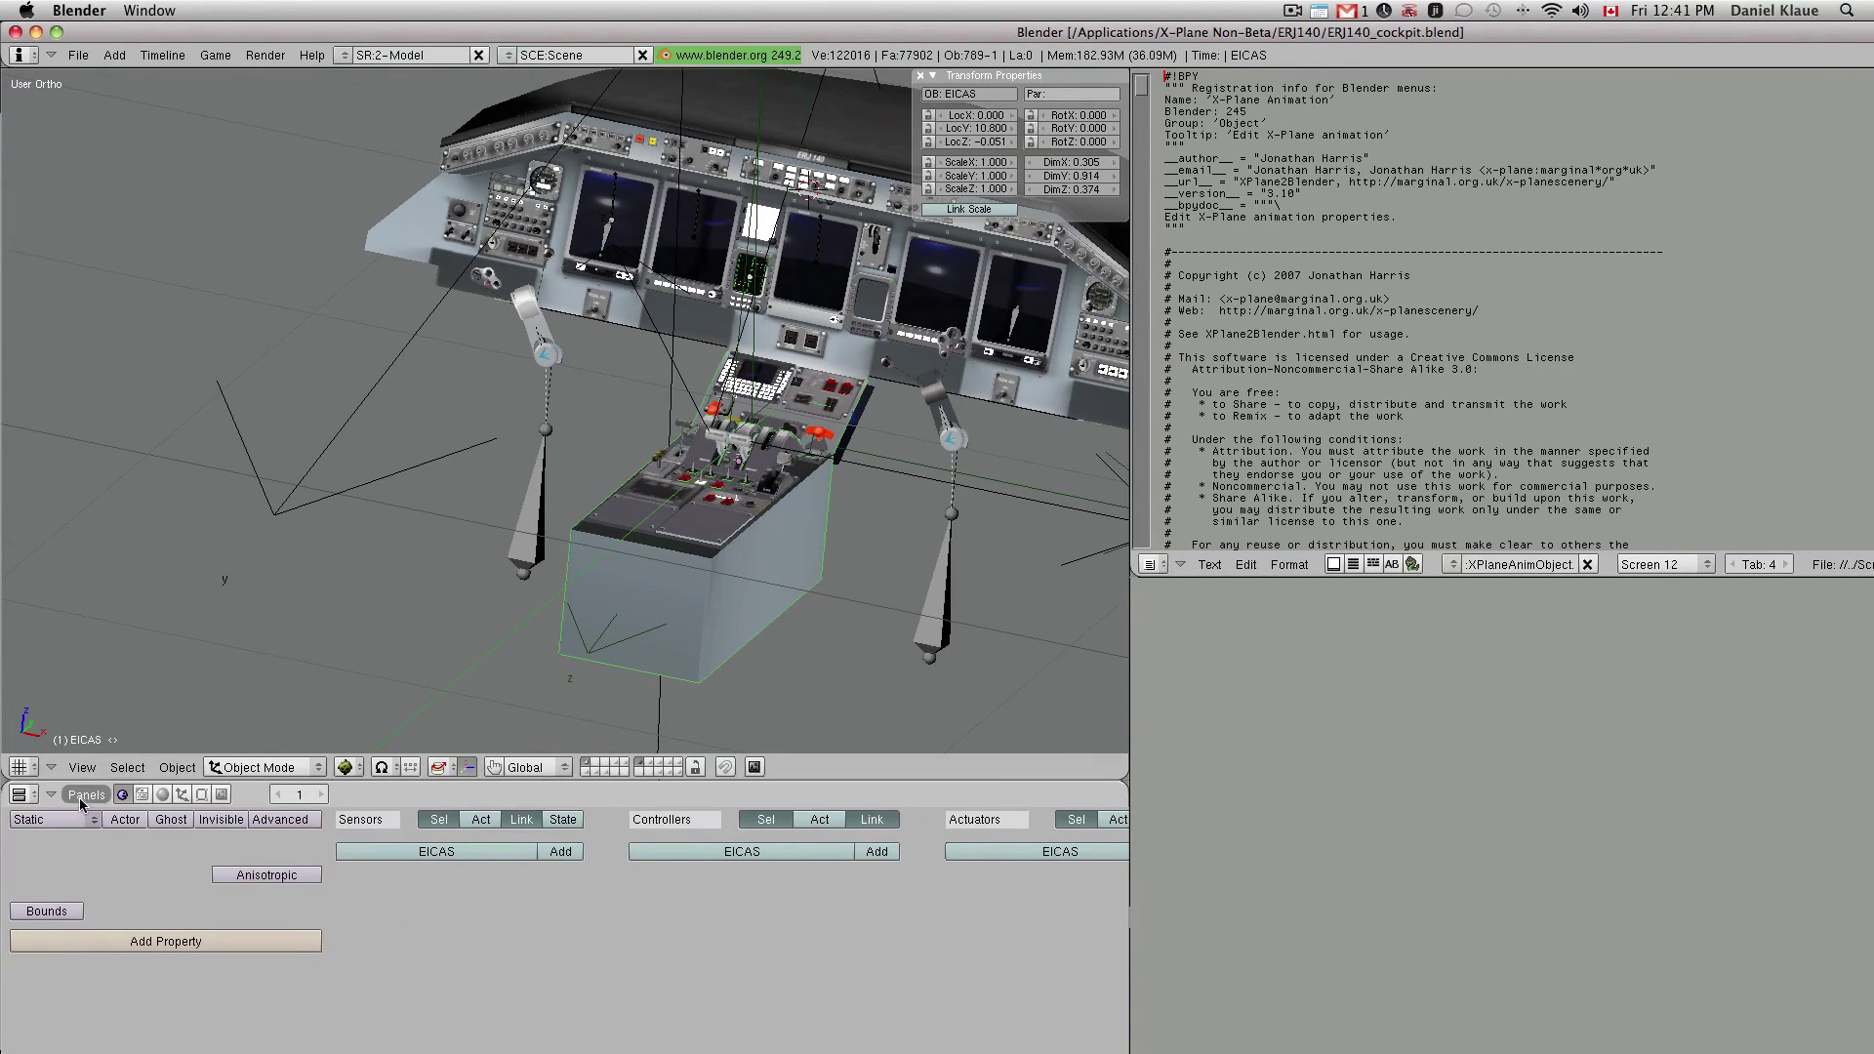
left_click(131, 933)
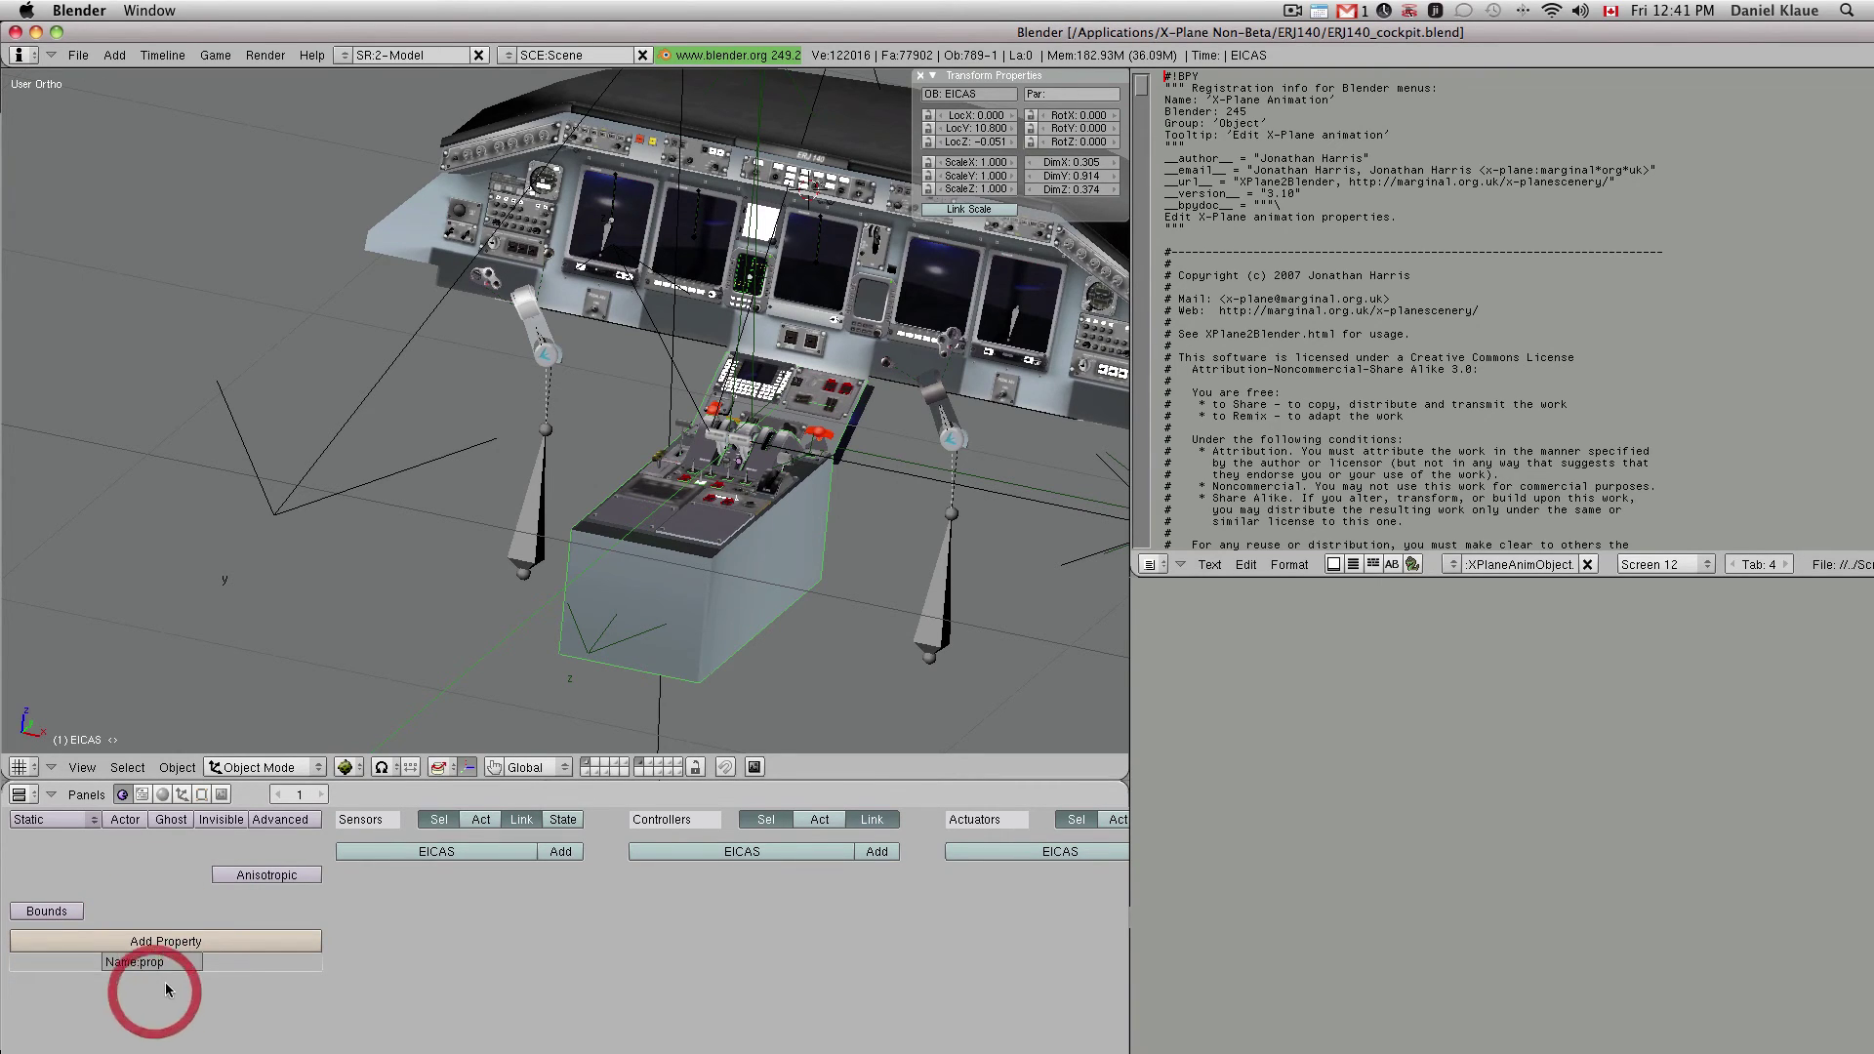
left_click(435, 949)
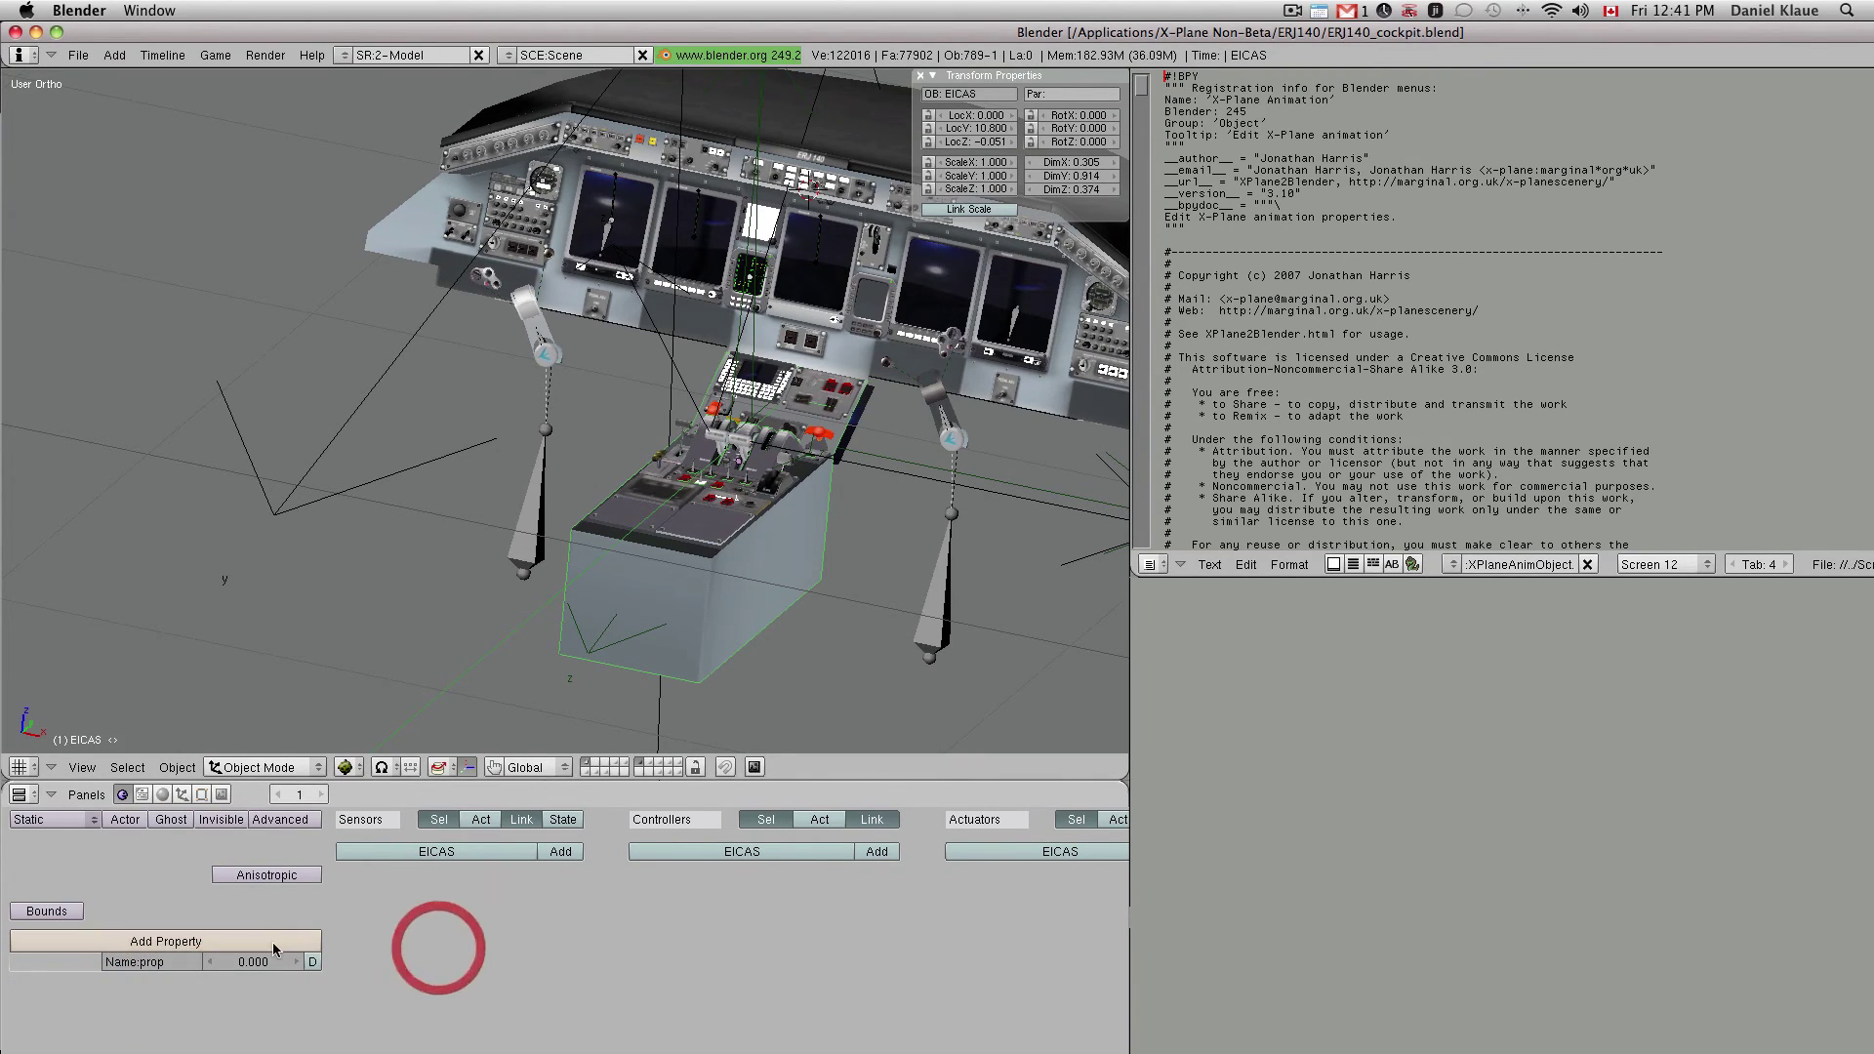
left_click(35, 959)
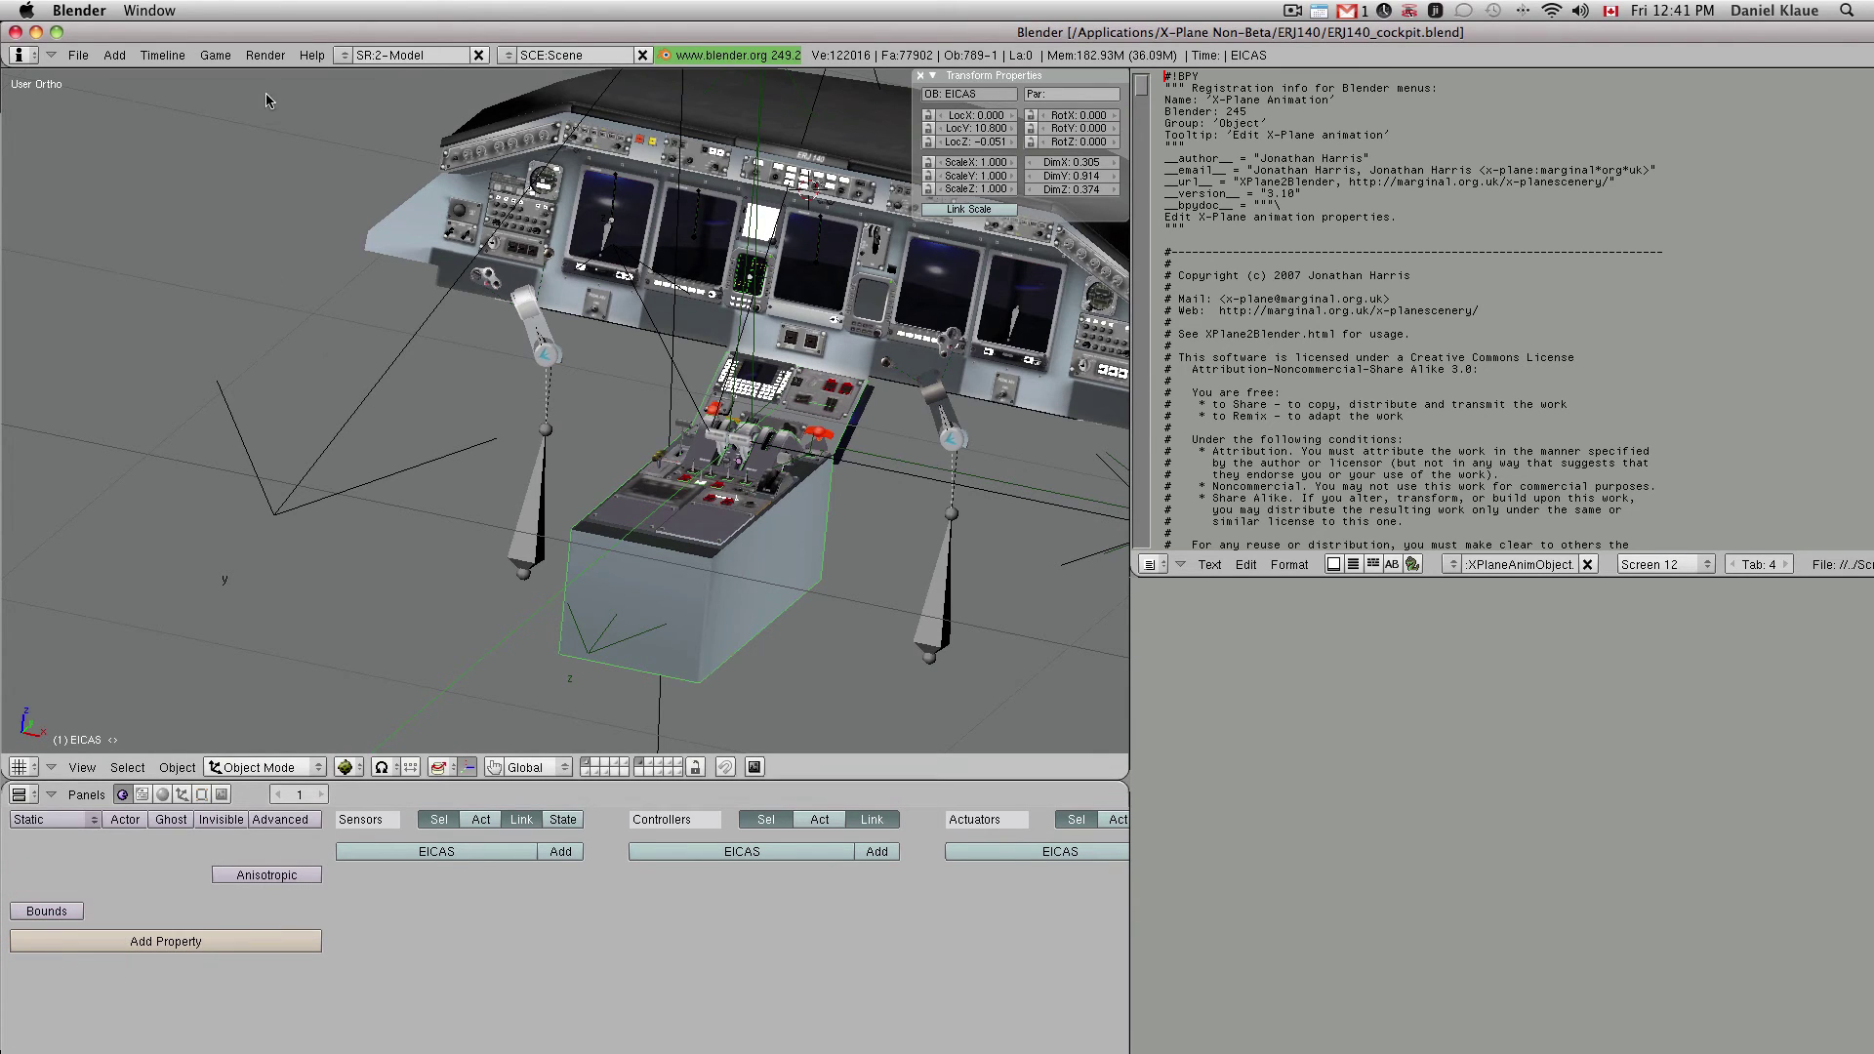
left_click(64, 54)
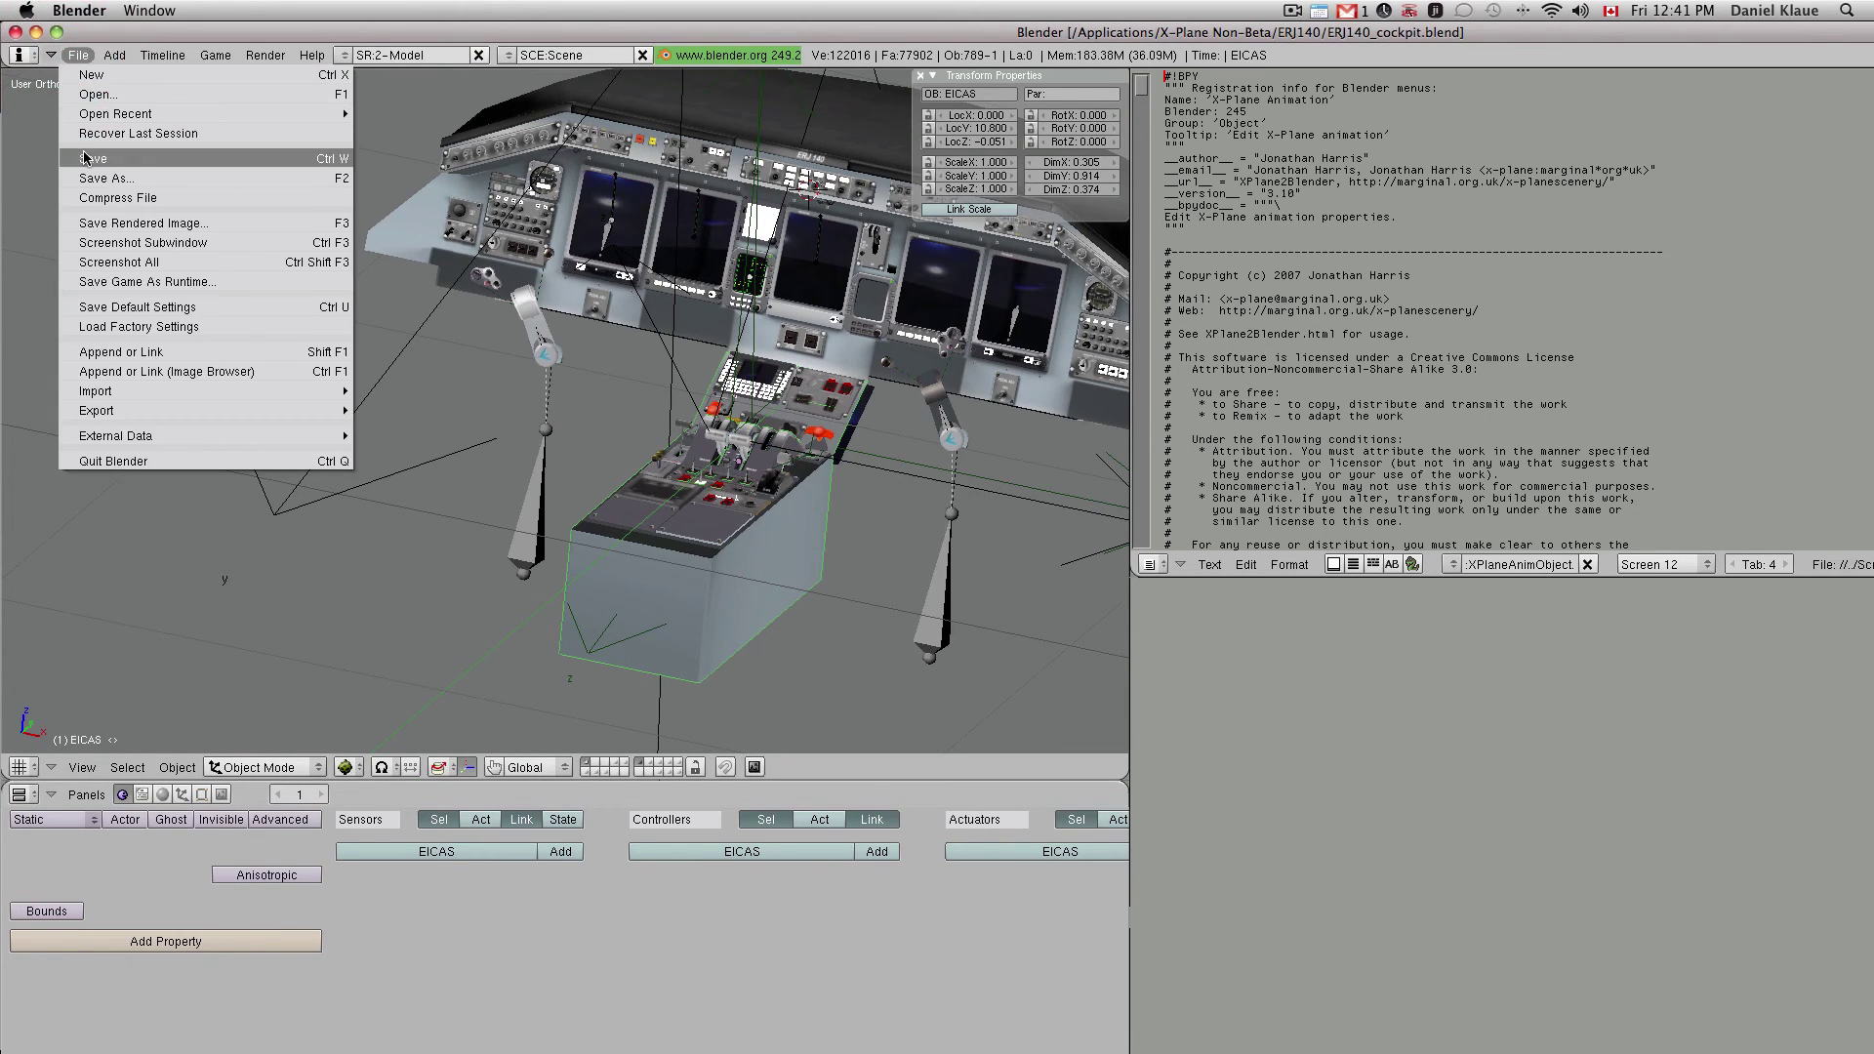
middle_click_drag(561, 269, 547, 374)
scroll(545, 374, "down", 1)
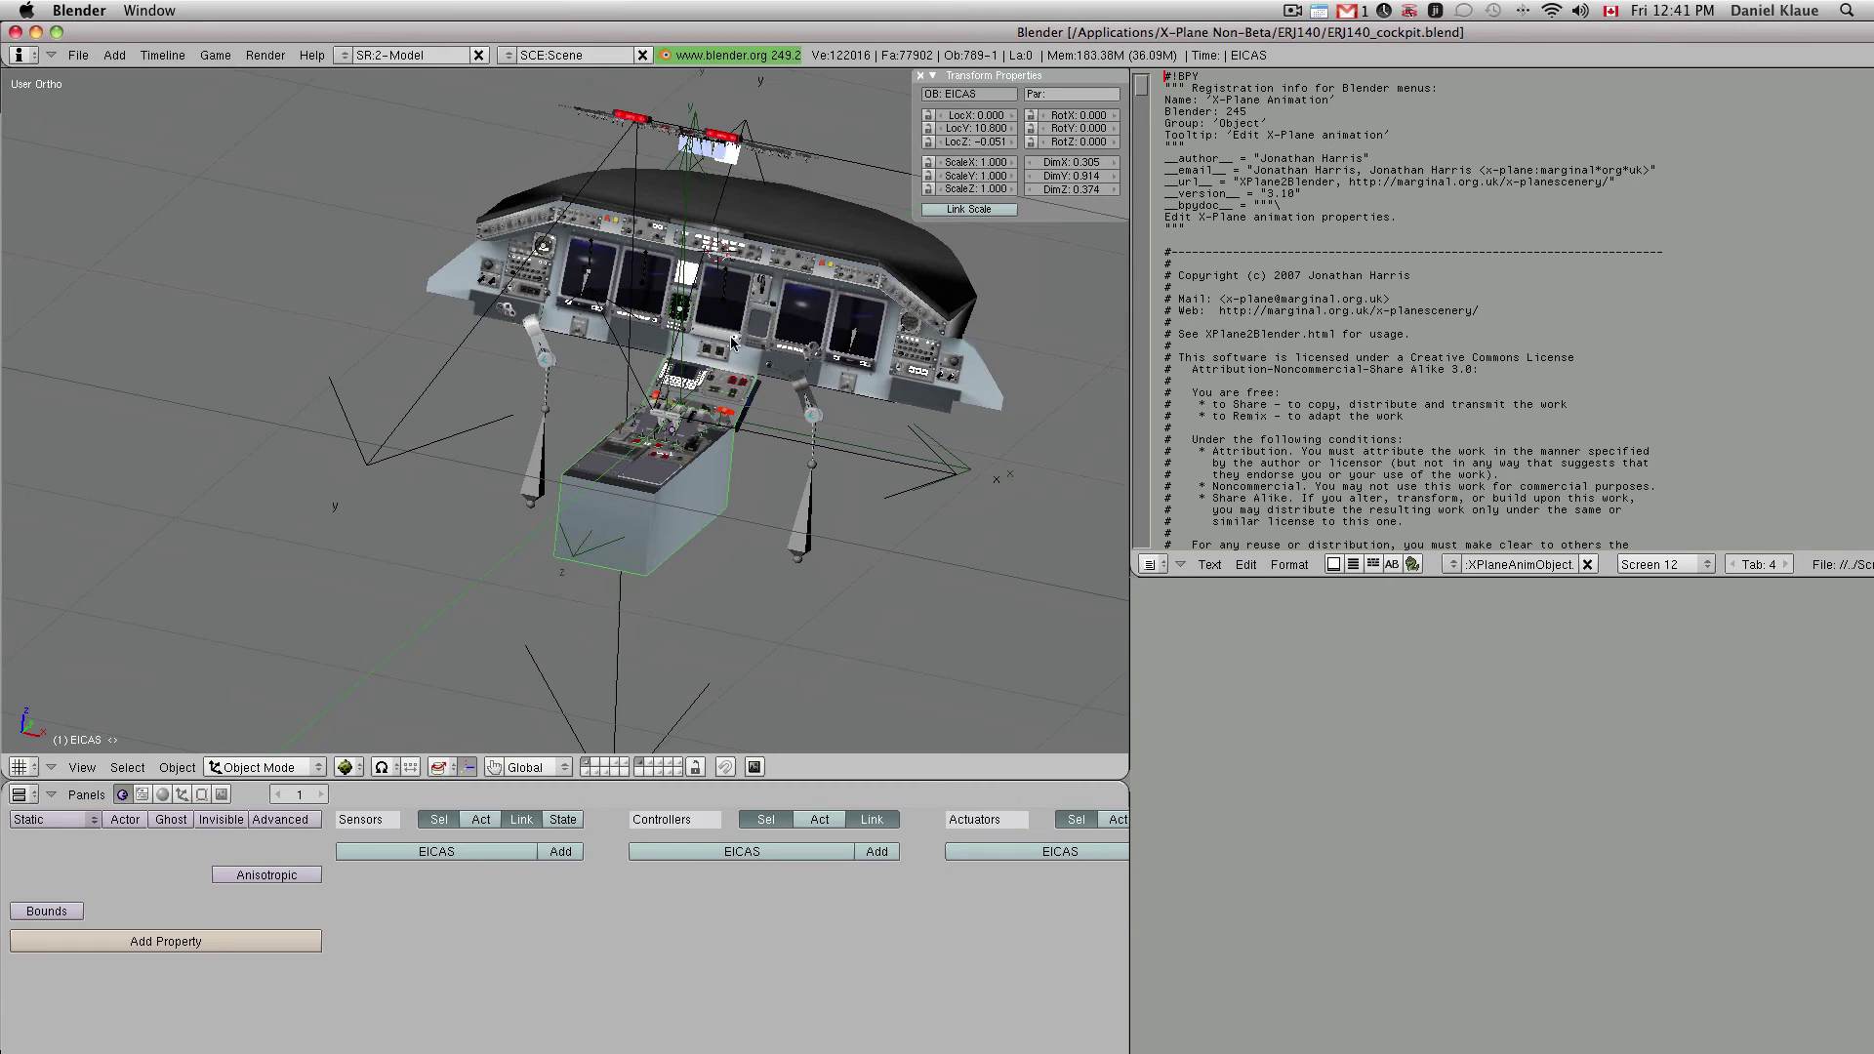
middle_click_drag(863, 322, 464, 449)
- Orbit and zoom around the cockpit from several angles, then switch to Chrome's Carenado page
scroll(463, 447, "up", 3)
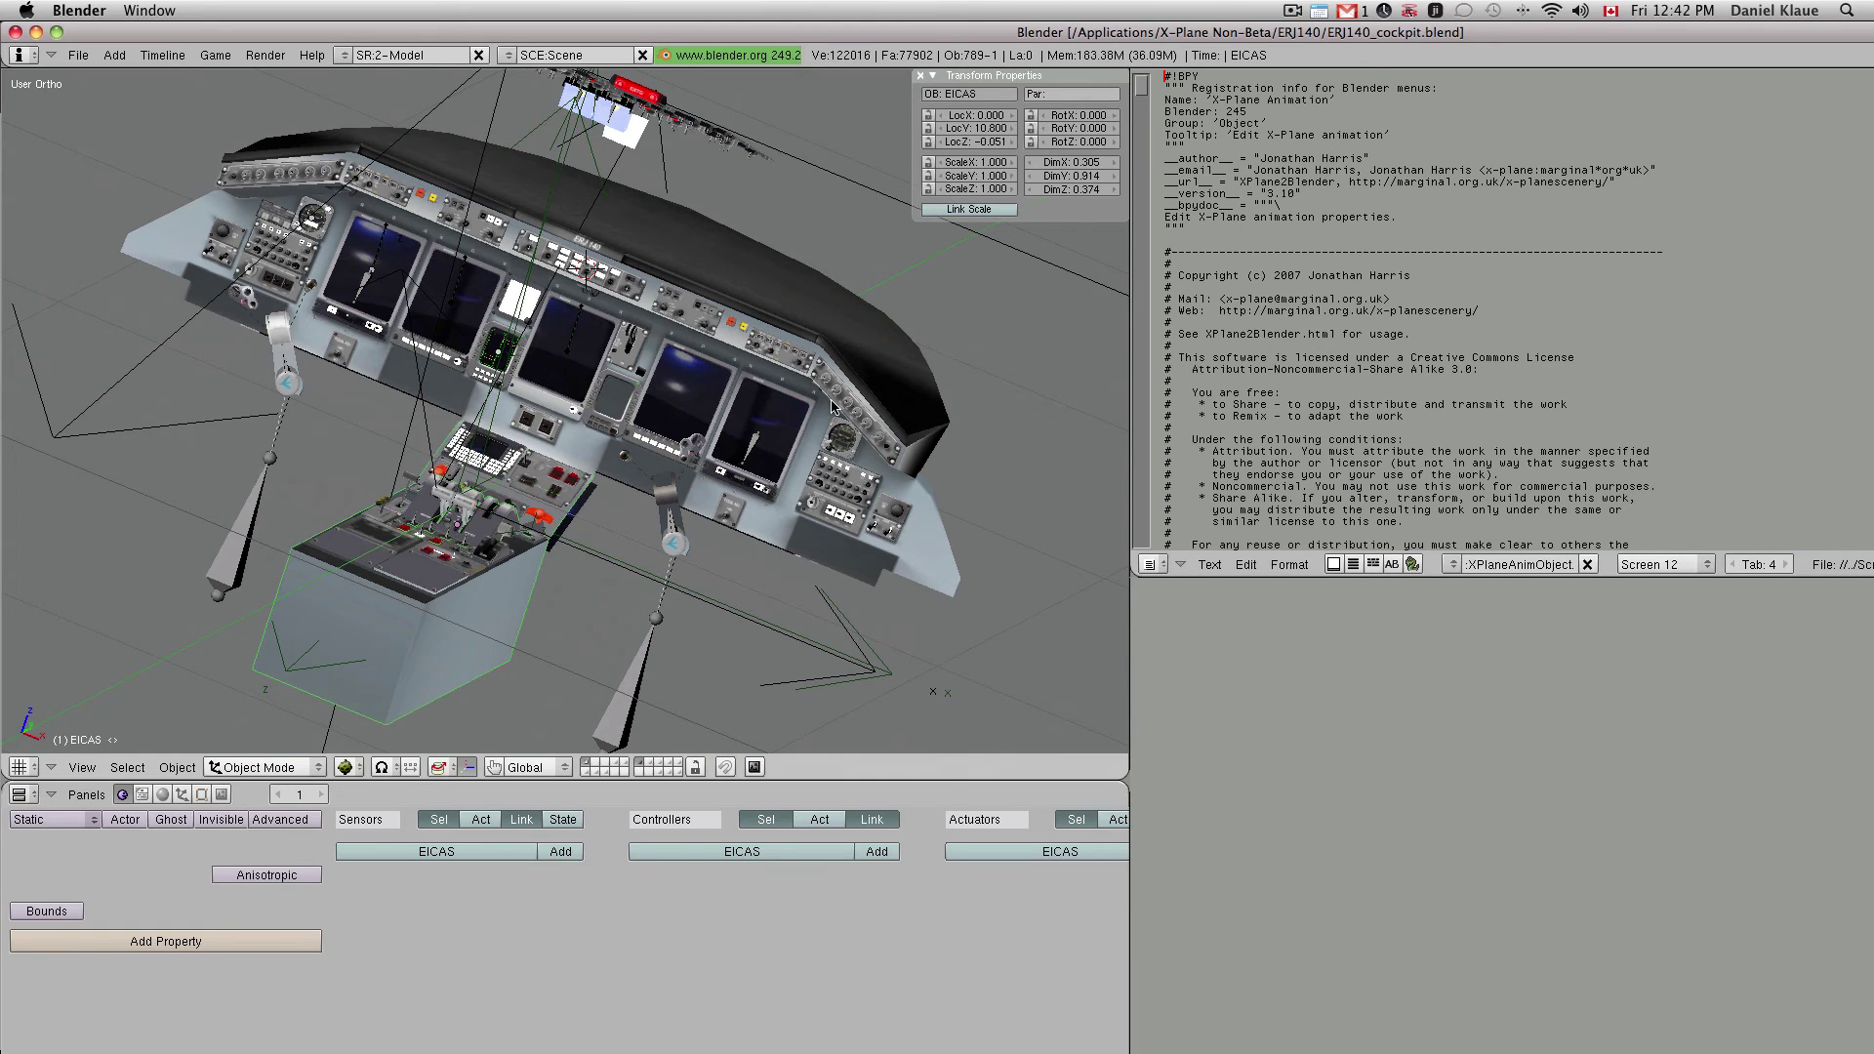
middle_click_drag(833, 405, 766, 422)
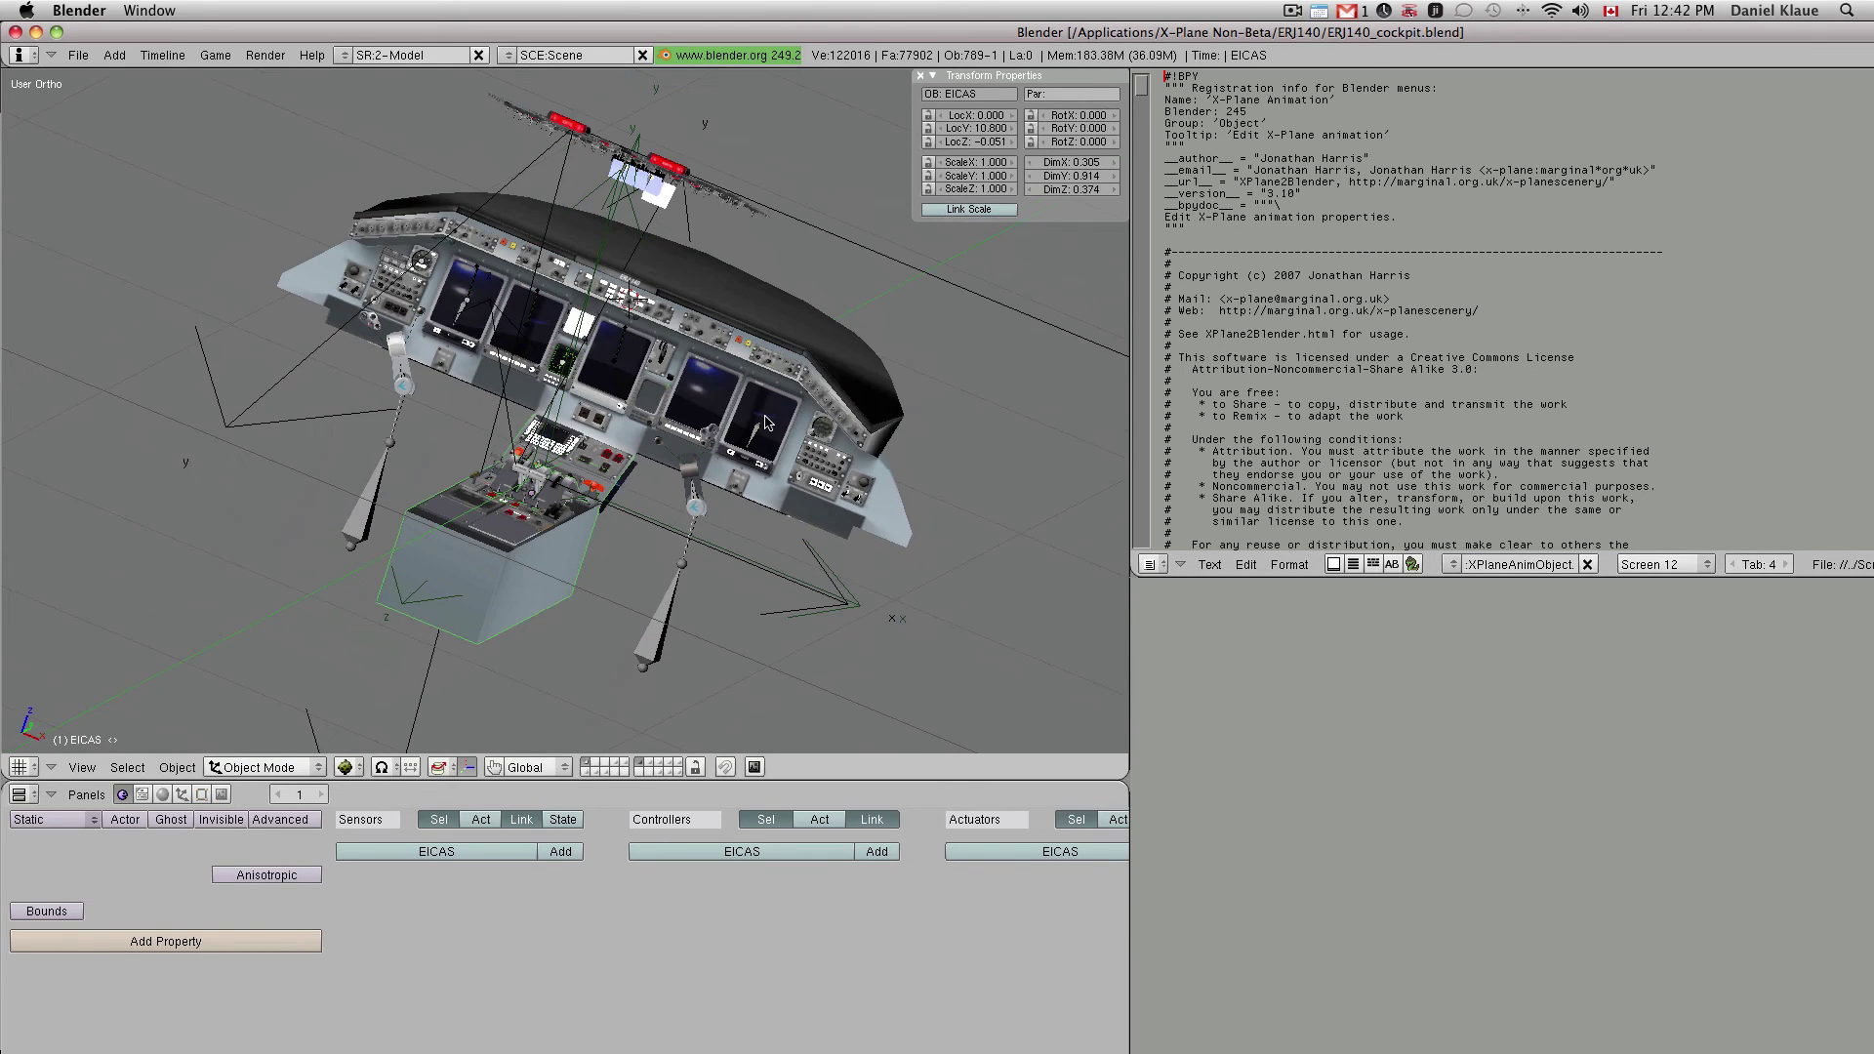
scroll(766, 422, "up", 1)
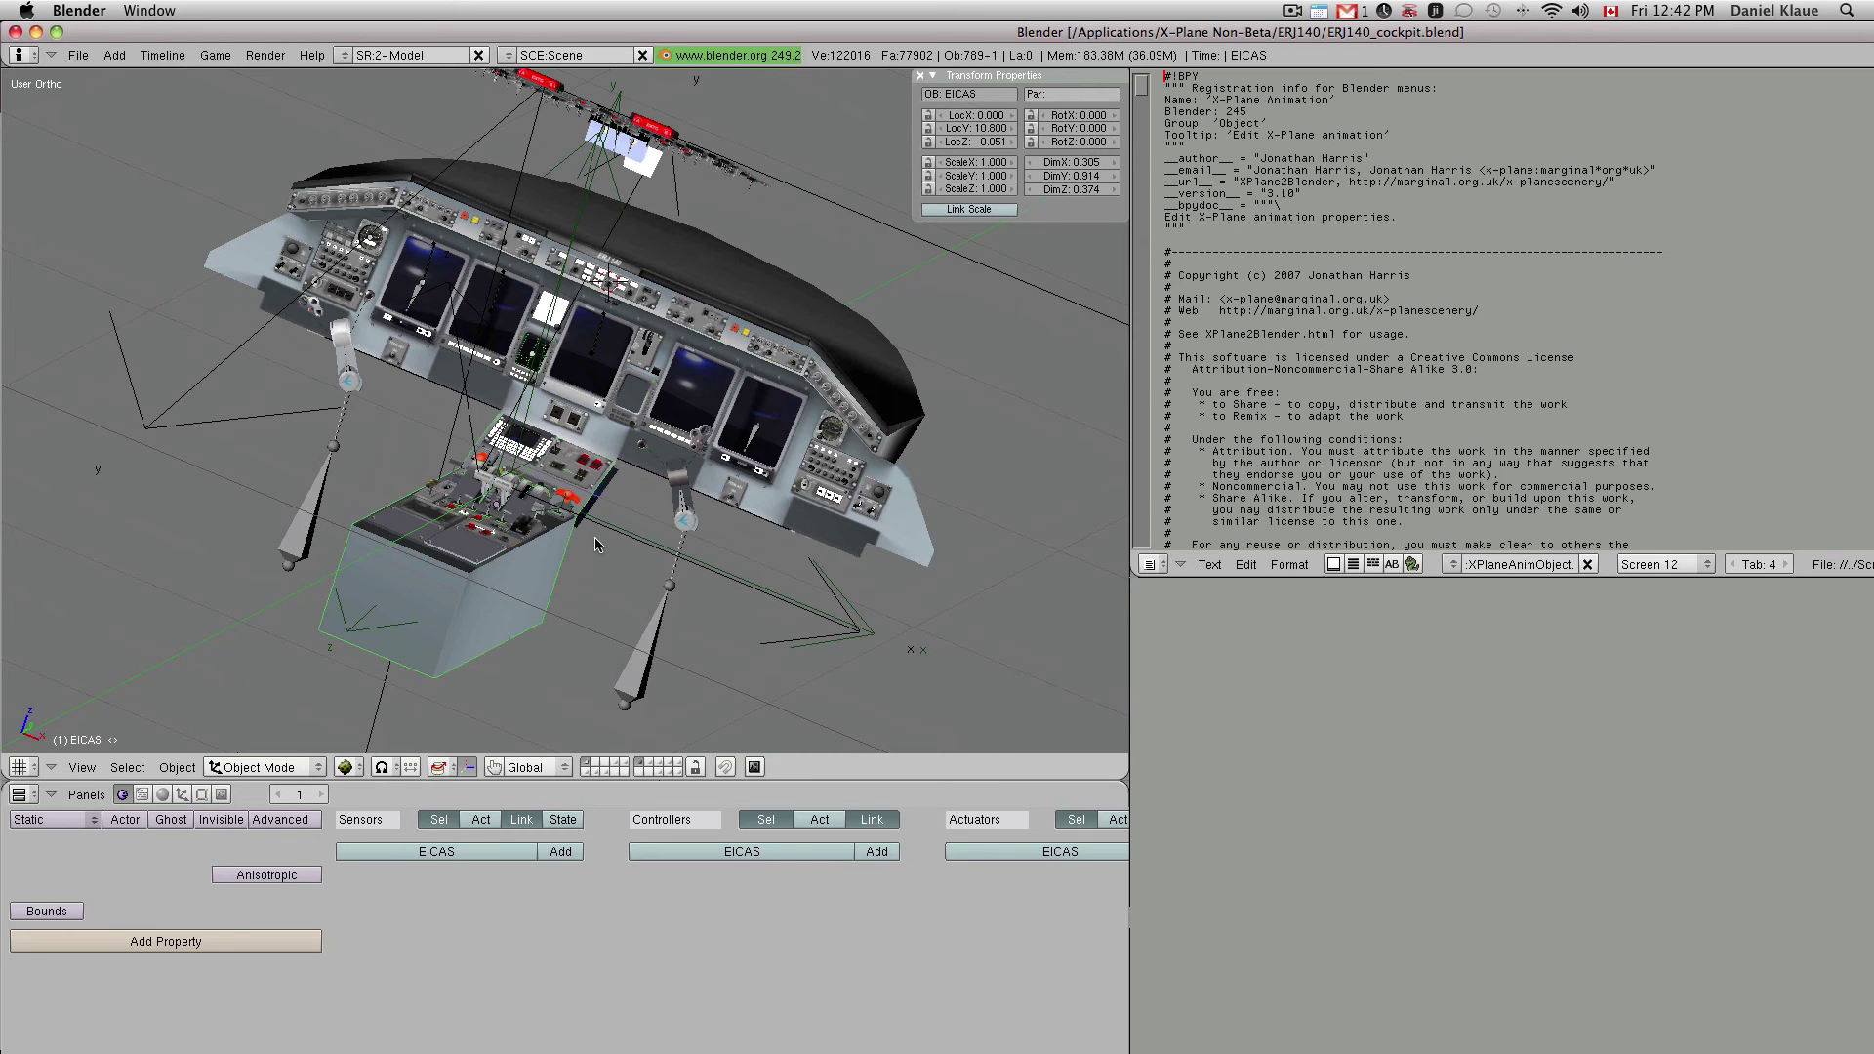
middle_click_drag(607, 581, 563, 549)
middle_click_drag(695, 594, 765, 451)
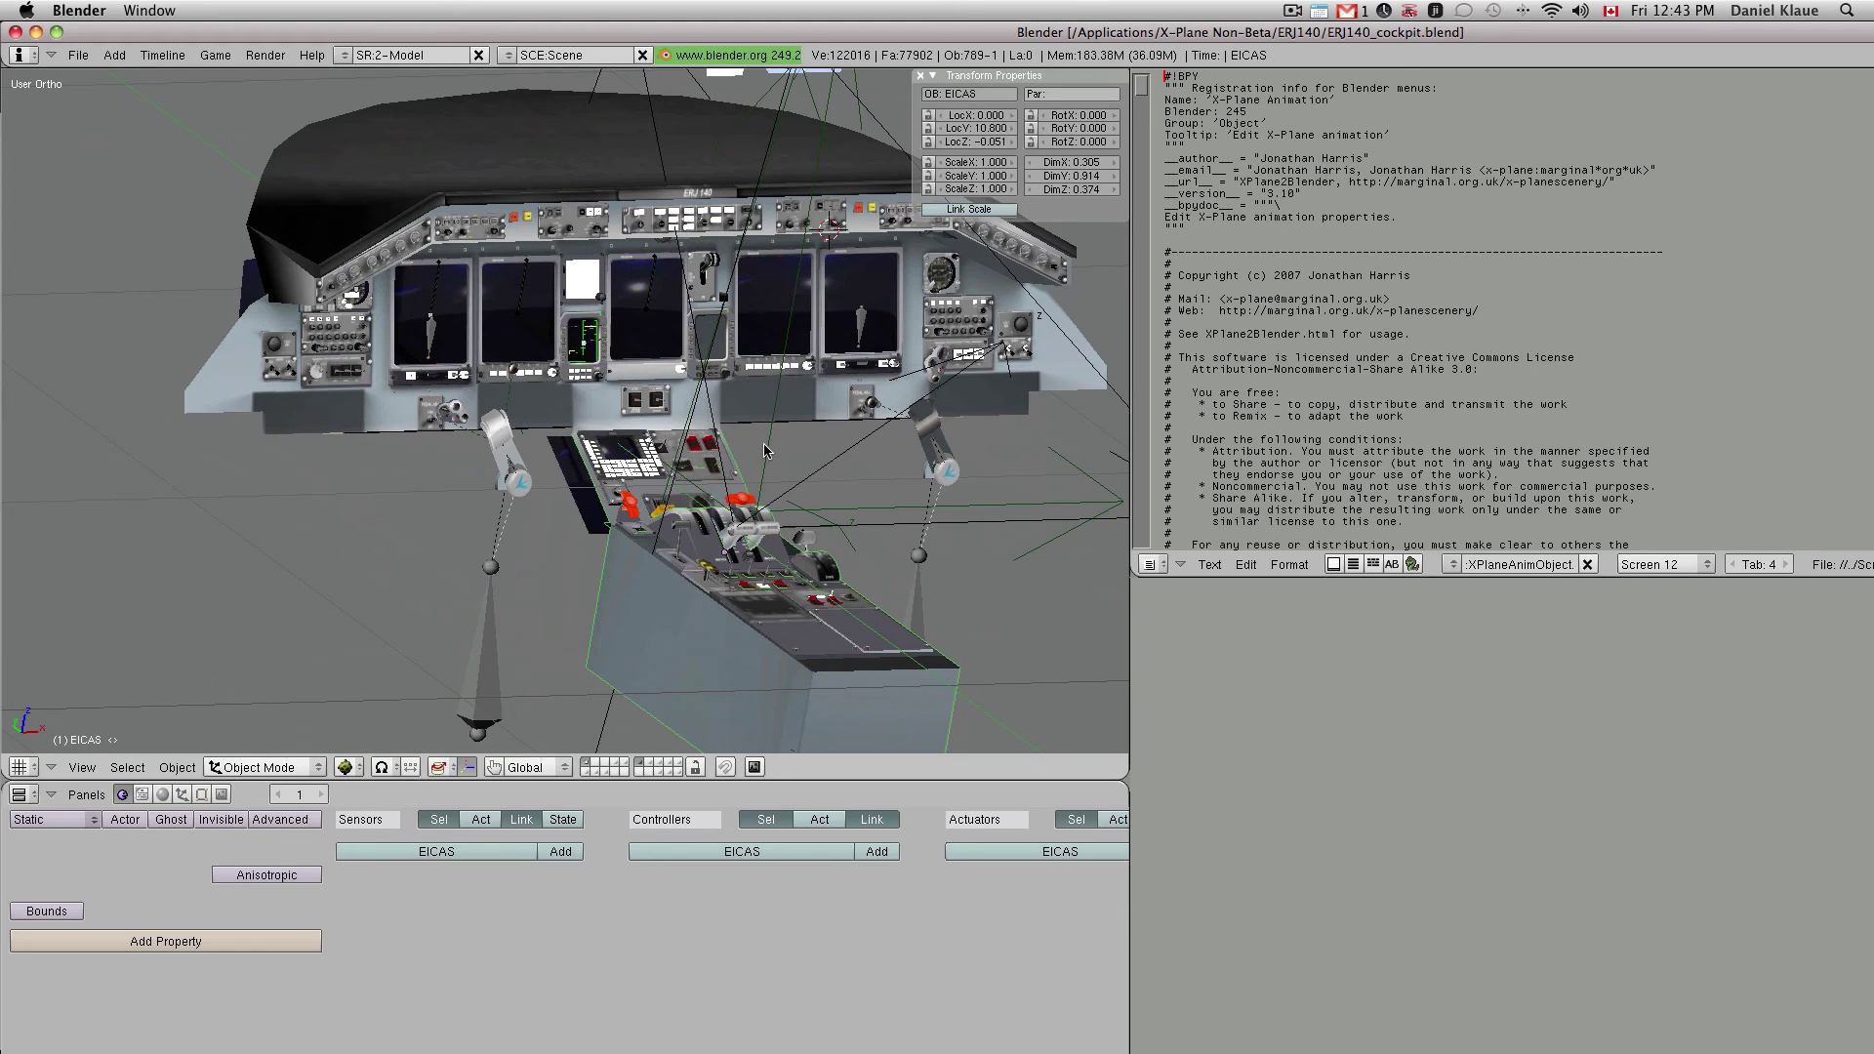
scroll(284, 356, "down", 3)
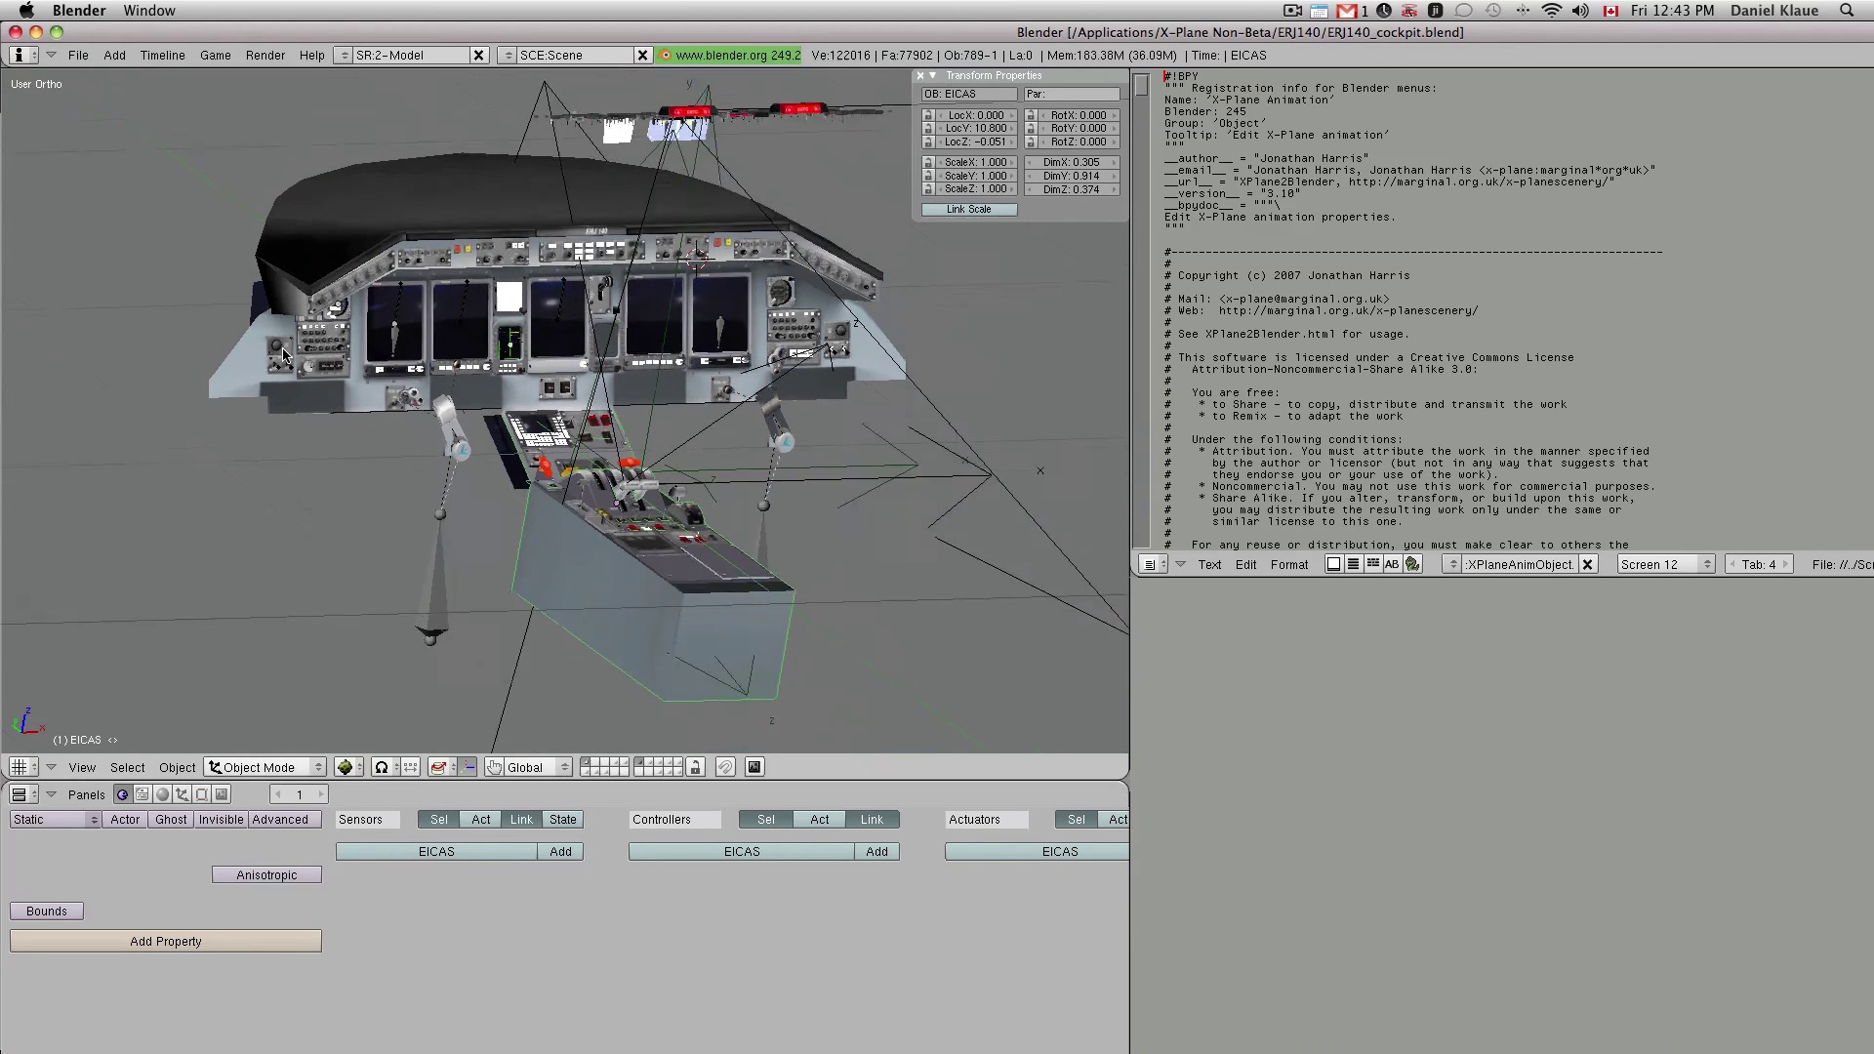
scroll(284, 355, "down", 2)
key("super+Tab")
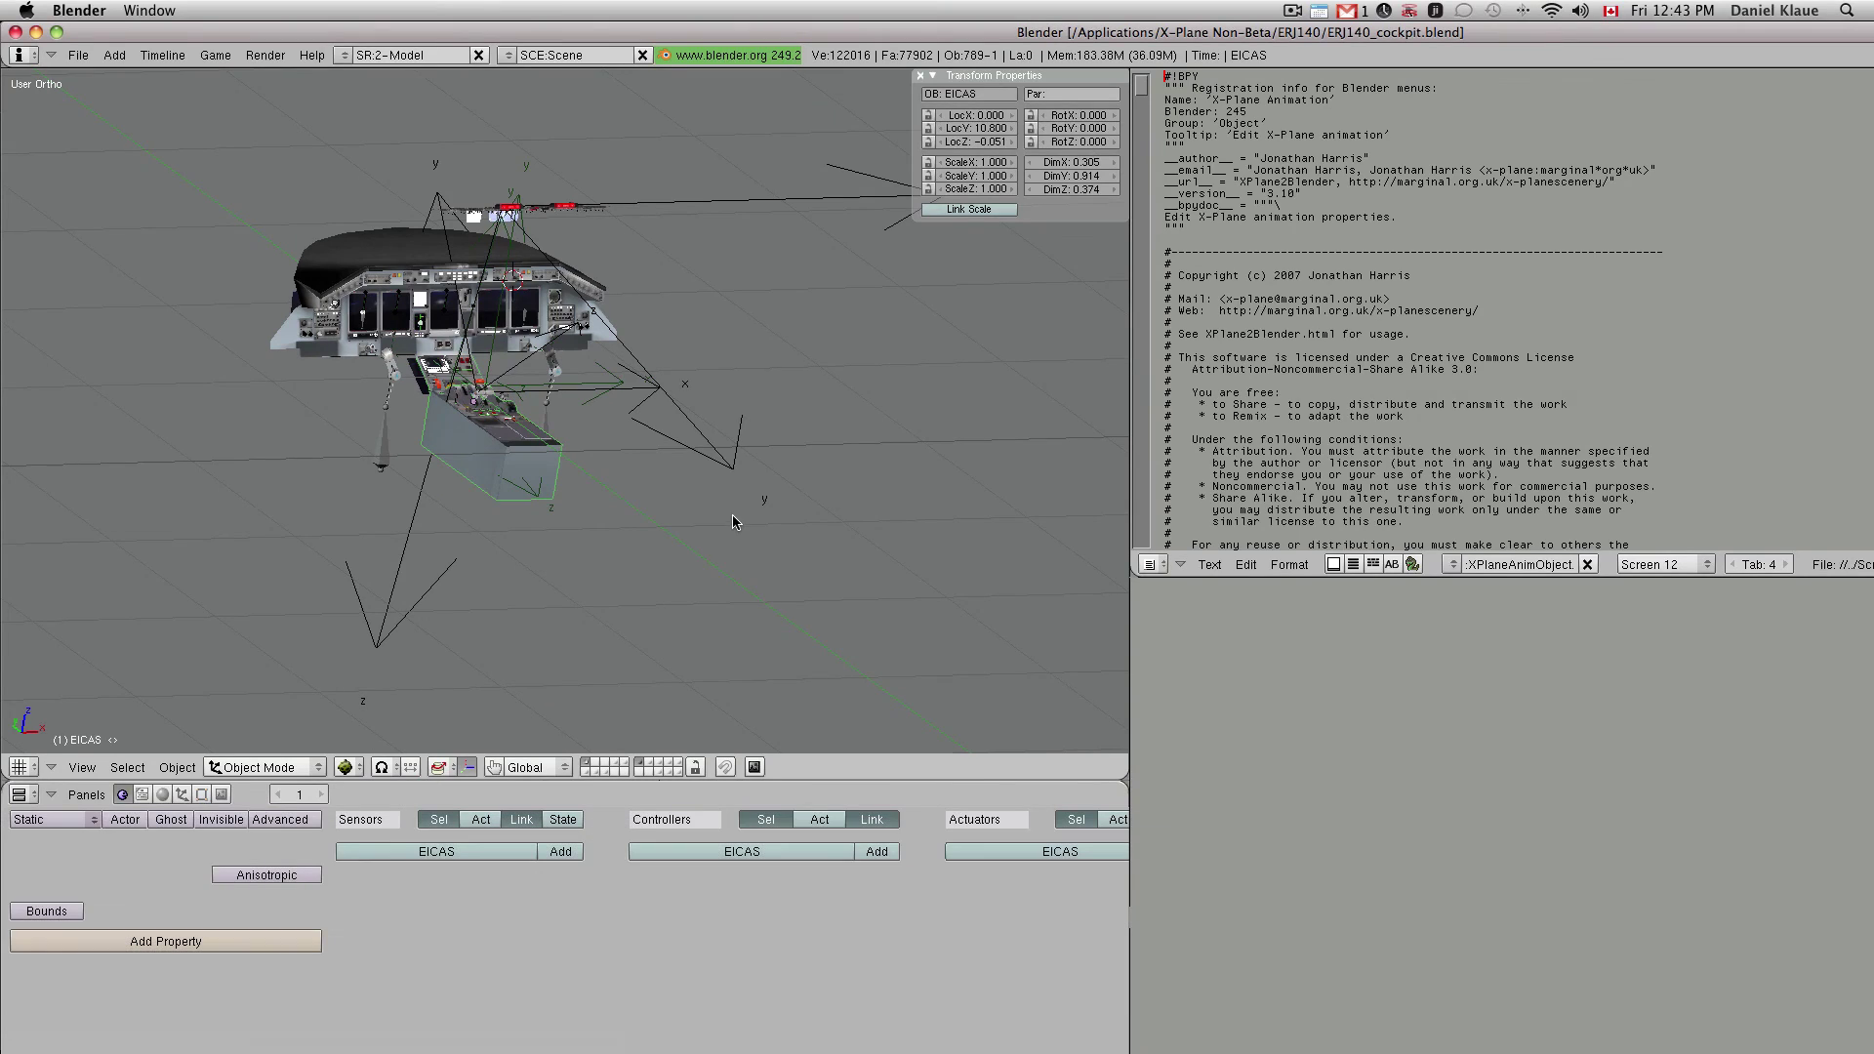
key("super+Tab")
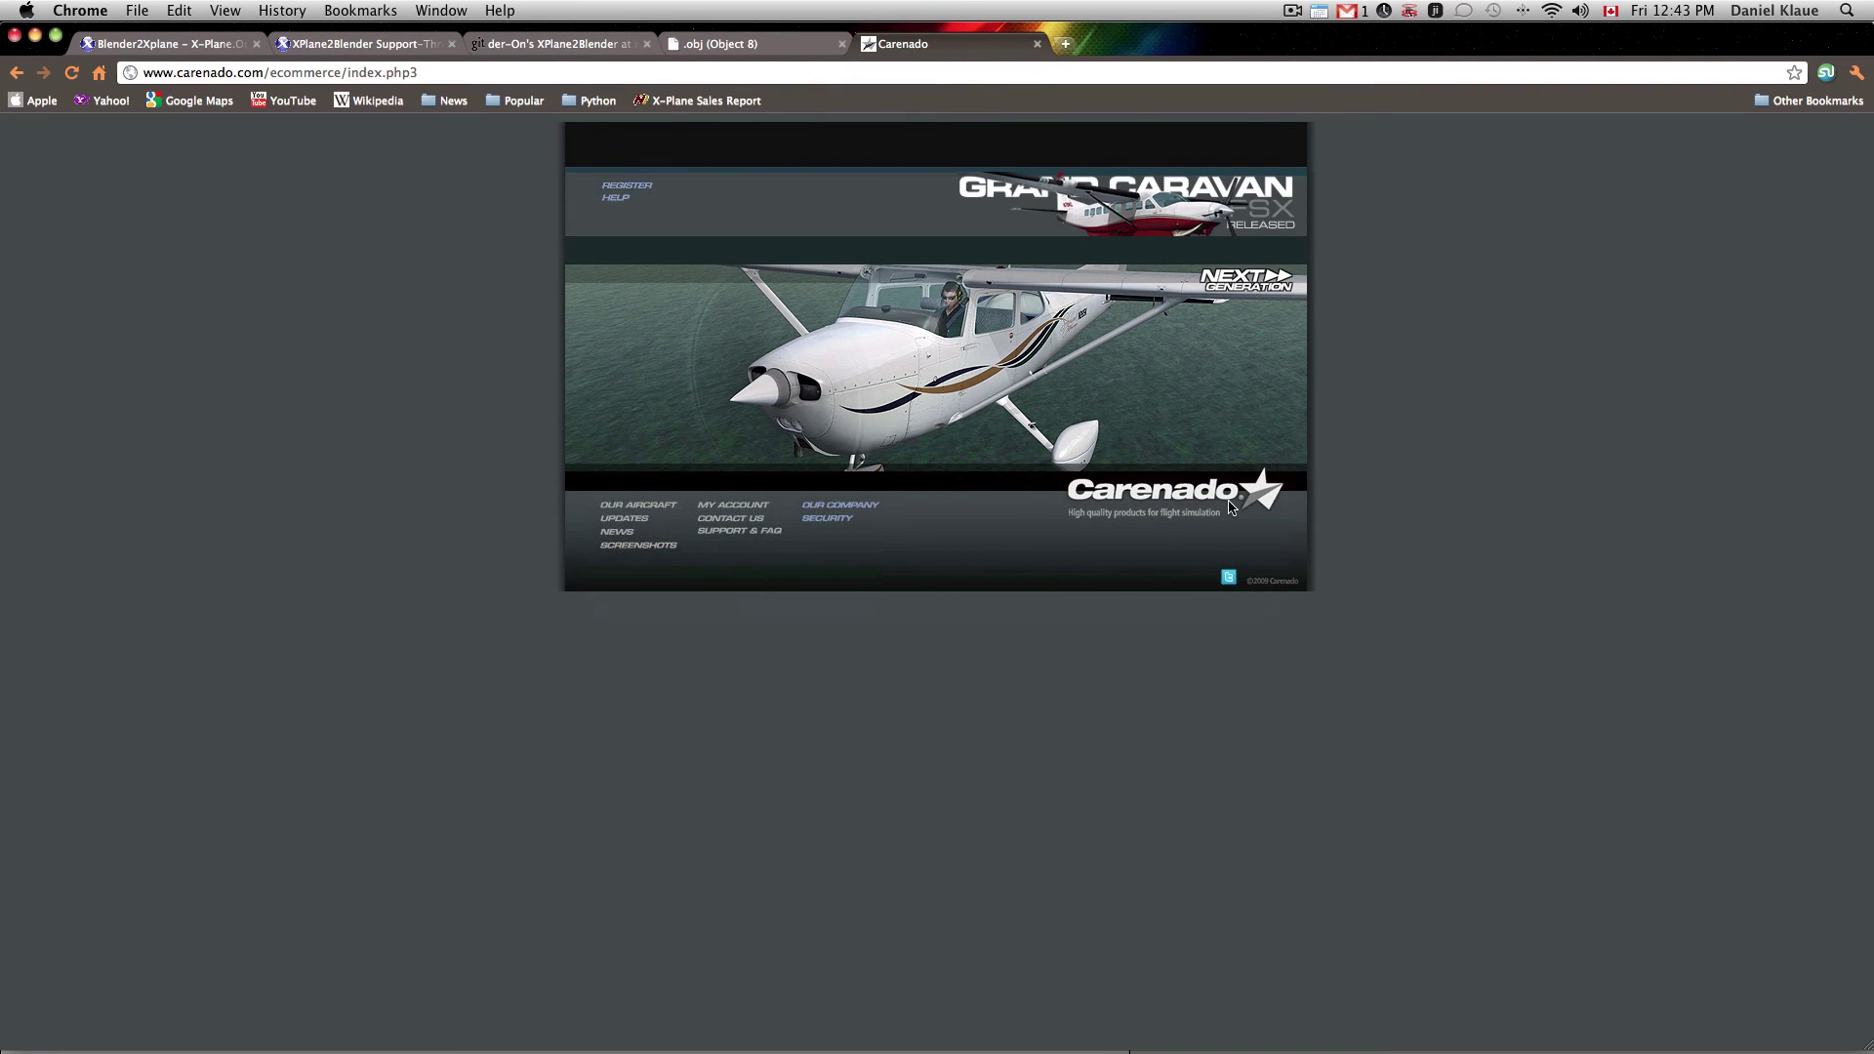
- Browse Carenado's Our Aircraft > X-PLANE AIRCRAFT to the M20J 201 XPLANE product page
left_click(853, 466)
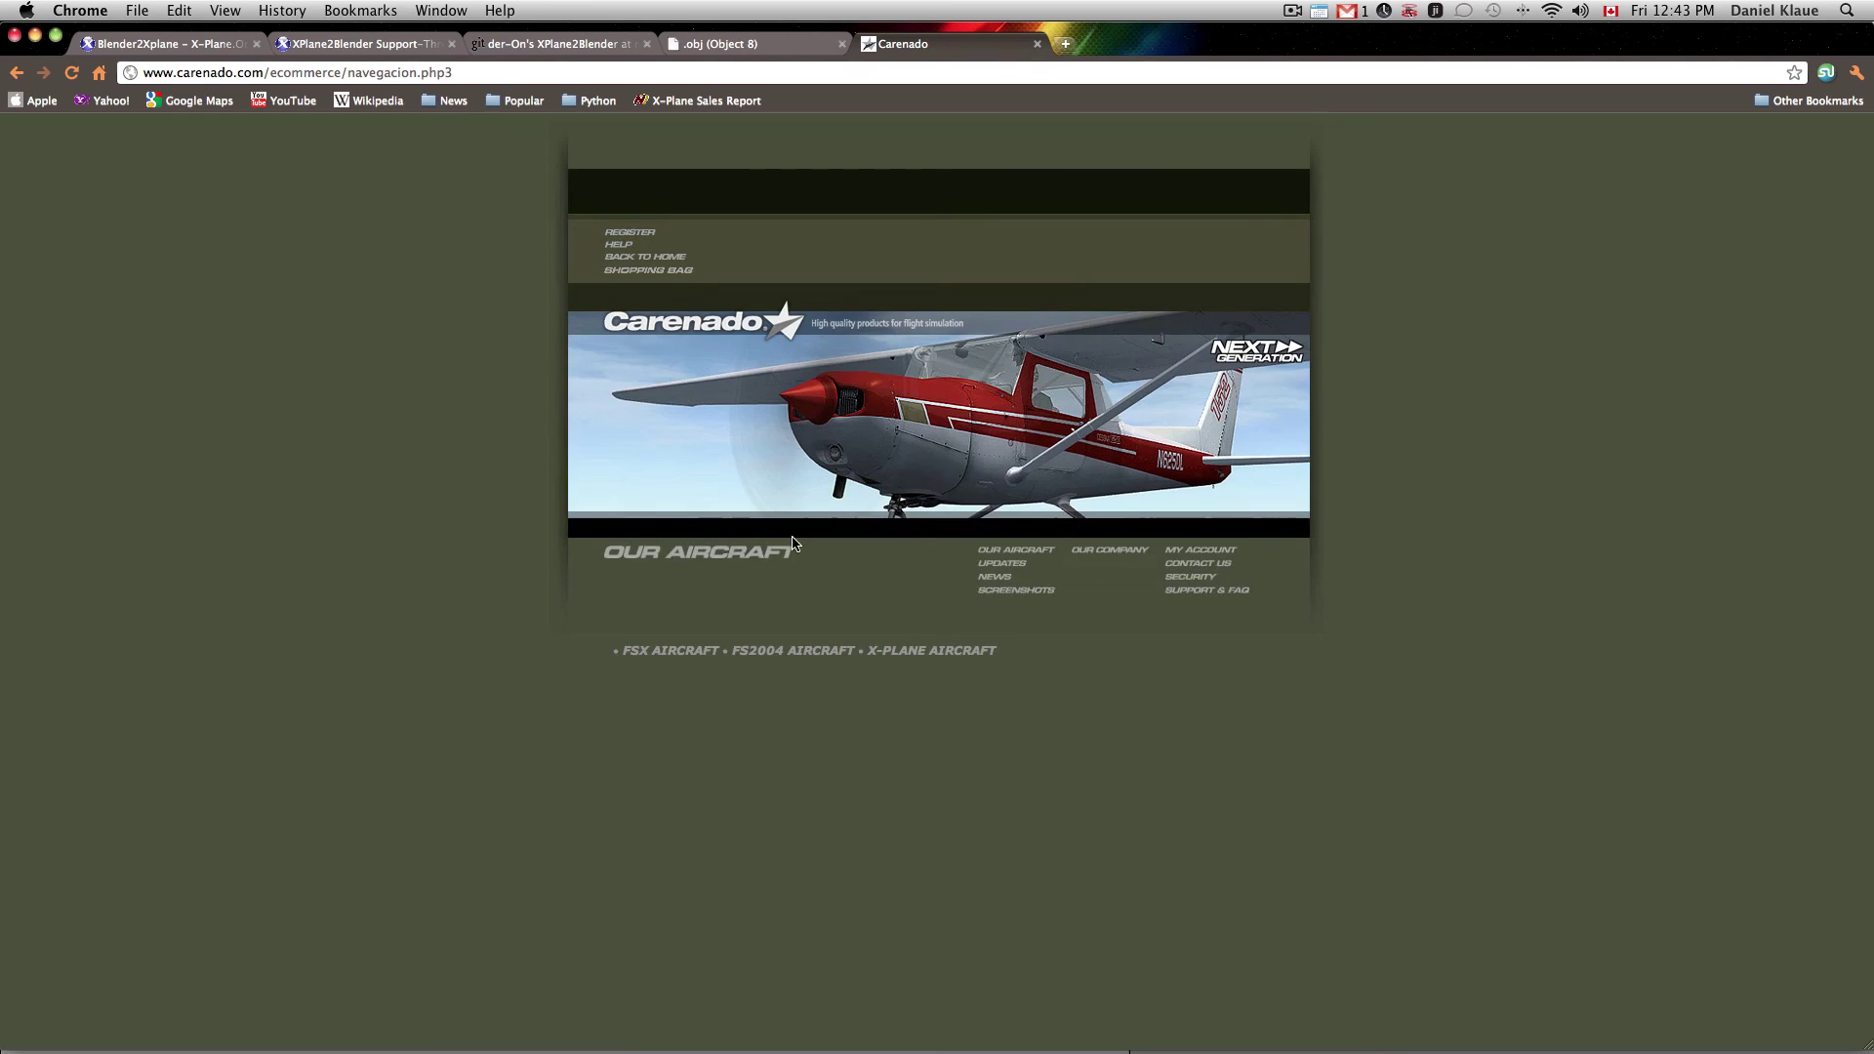
left_click(888, 651)
left_click(713, 771)
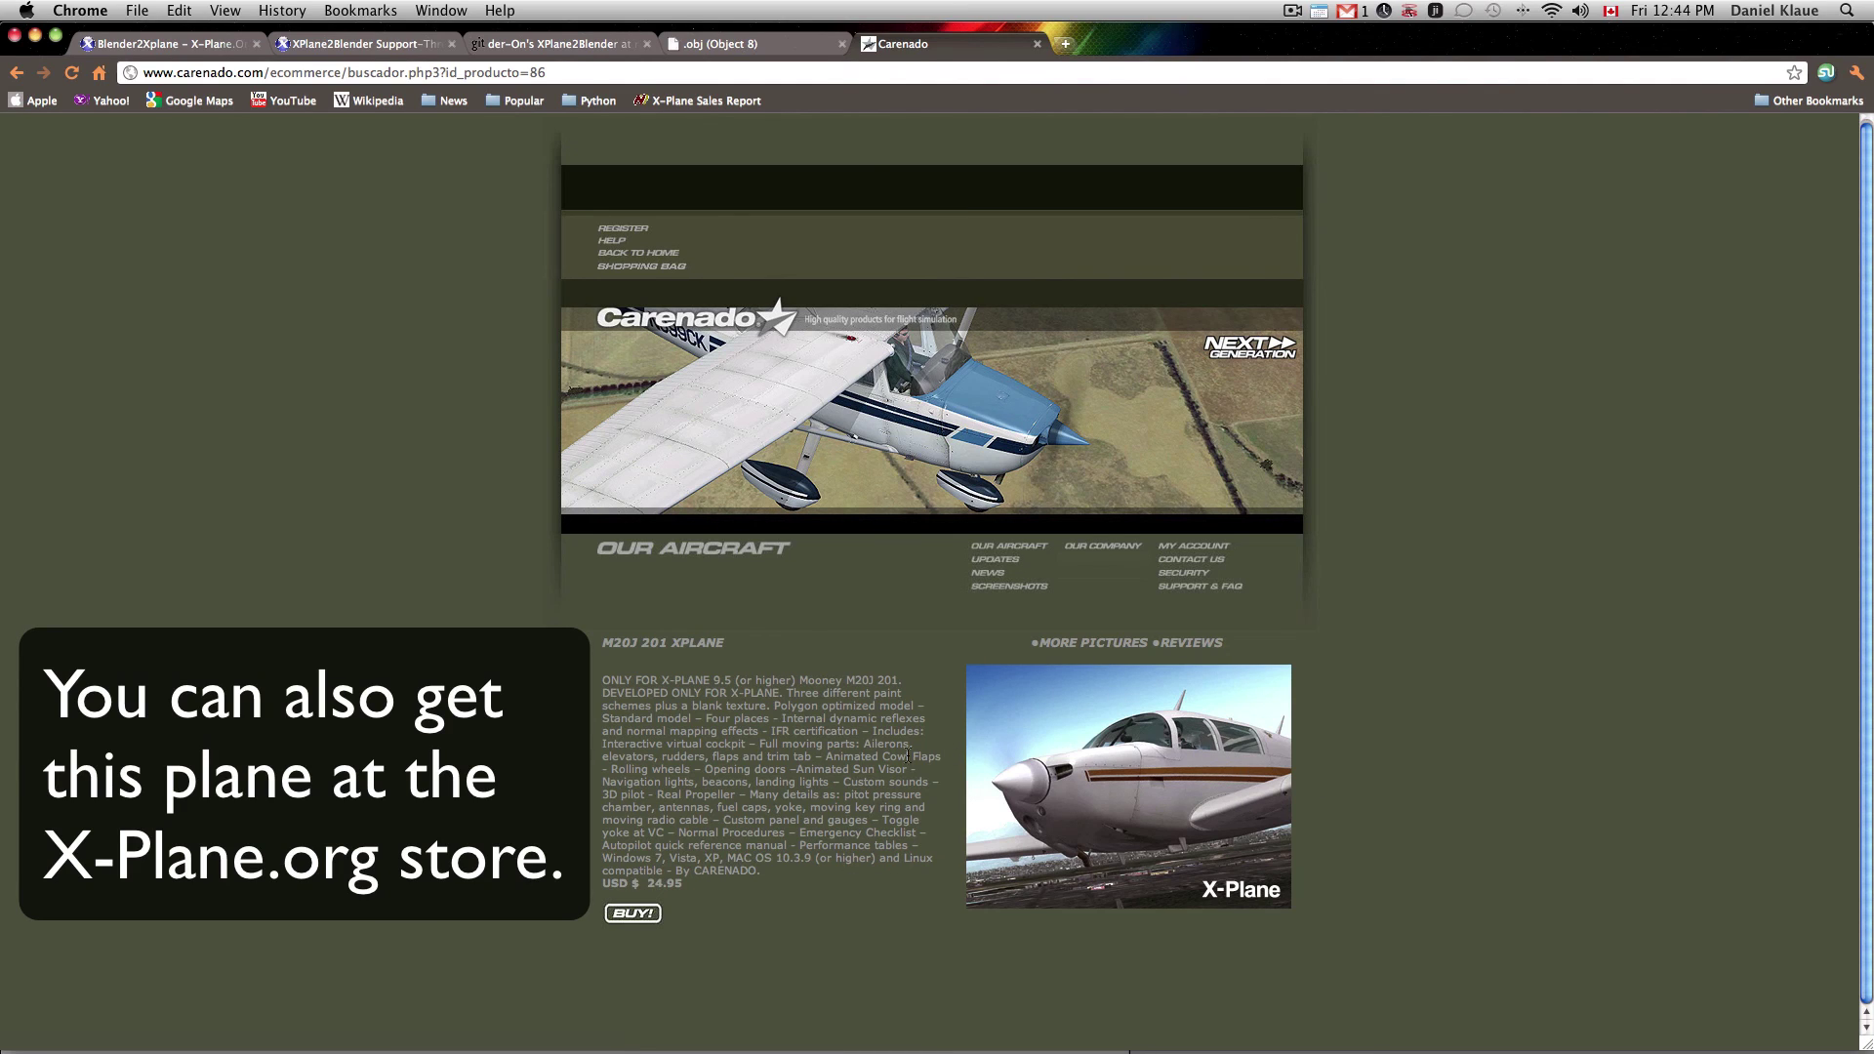
left_click_drag(873, 882, 636, 675)
left_click(636, 679)
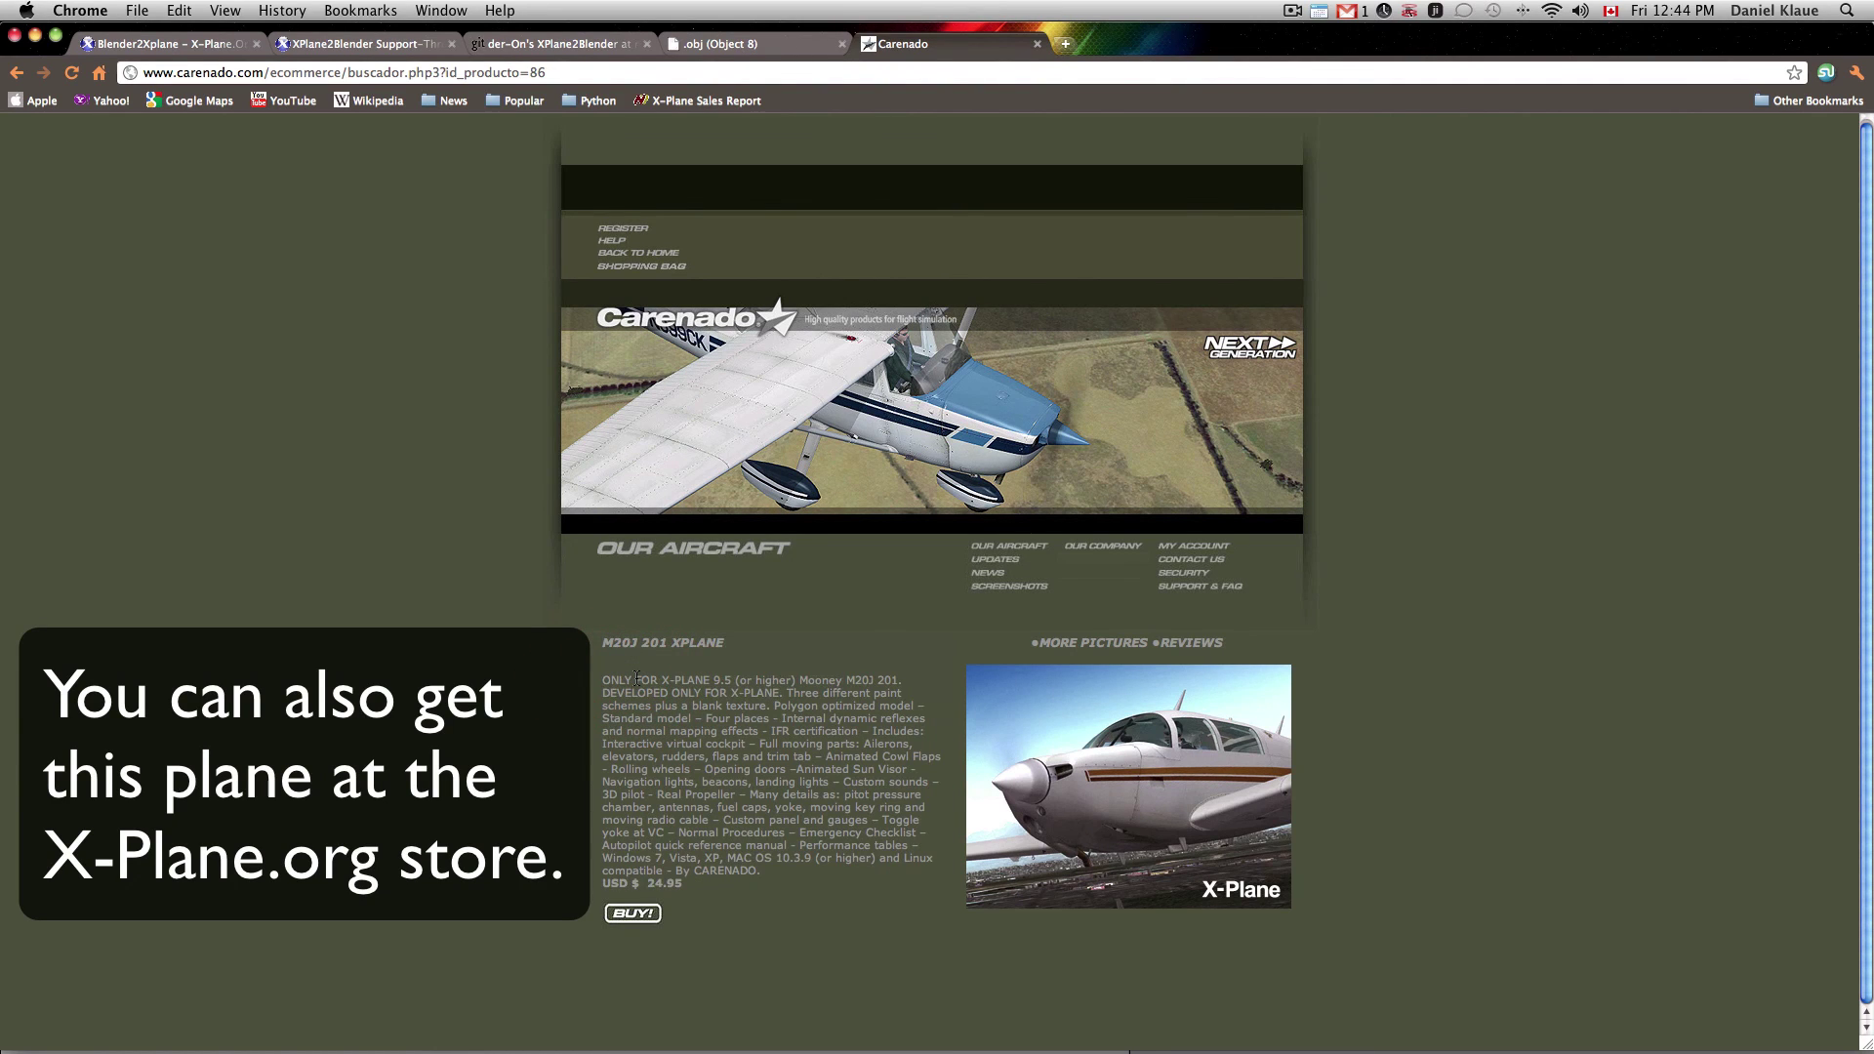